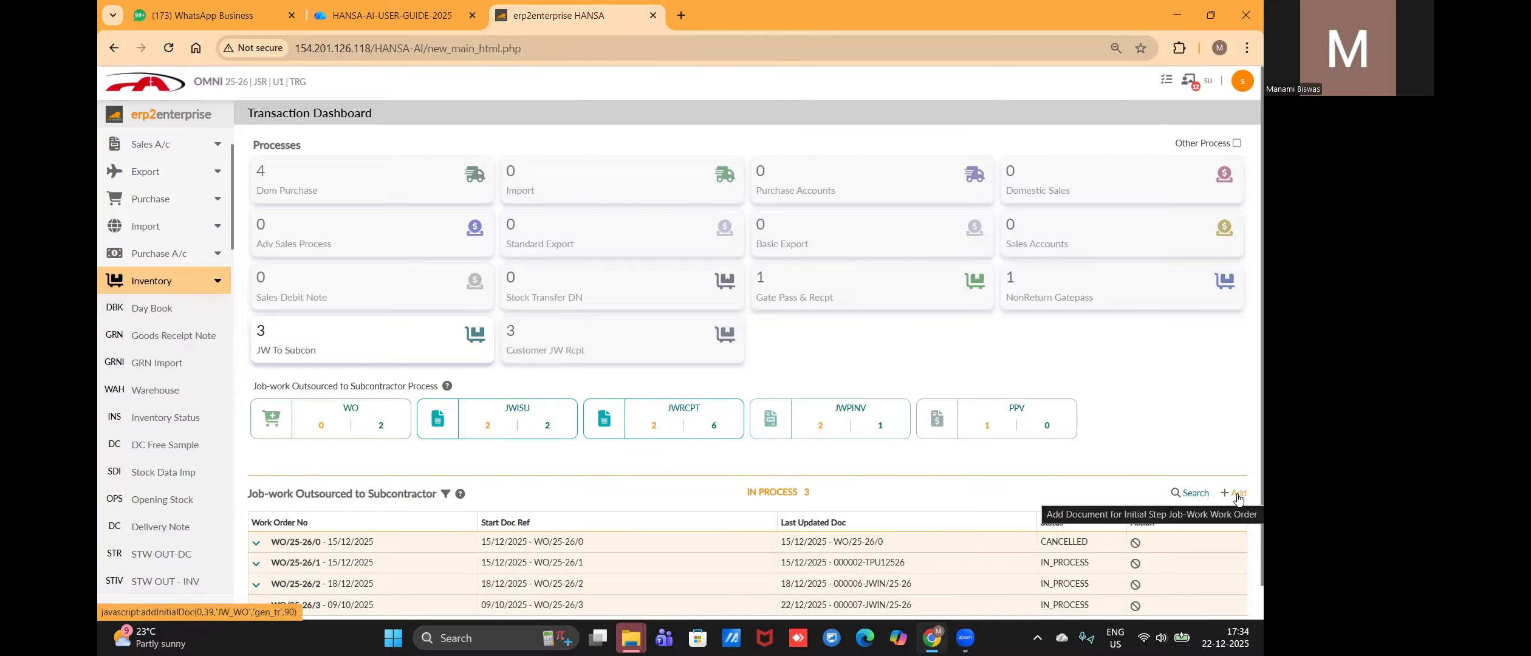
Step: Add a new job-work work order for subcontractor S707 - ASHOK ENTERPRISES and confirm its header details to proceed
left_click(1238, 497)
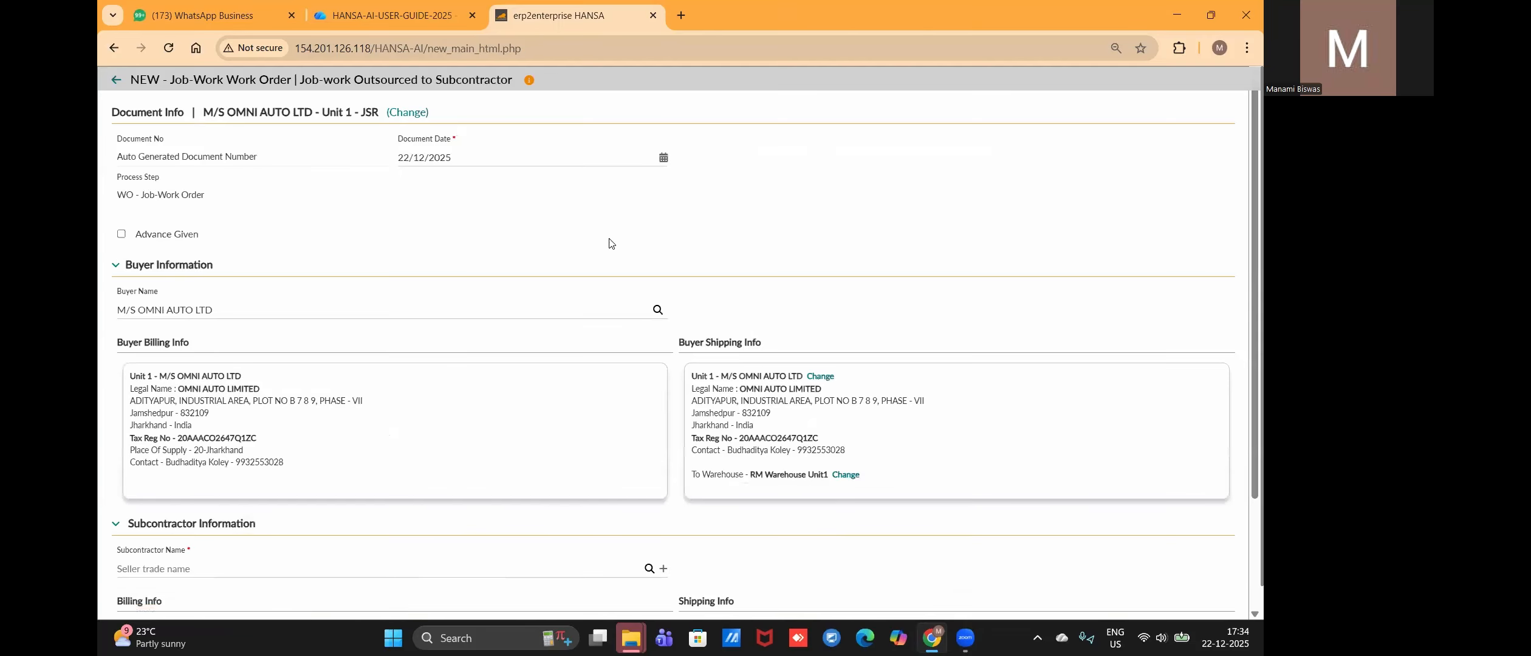
scroll(412, 296, "down", 2)
scroll(411, 296, "down", 1)
left_click(302, 435)
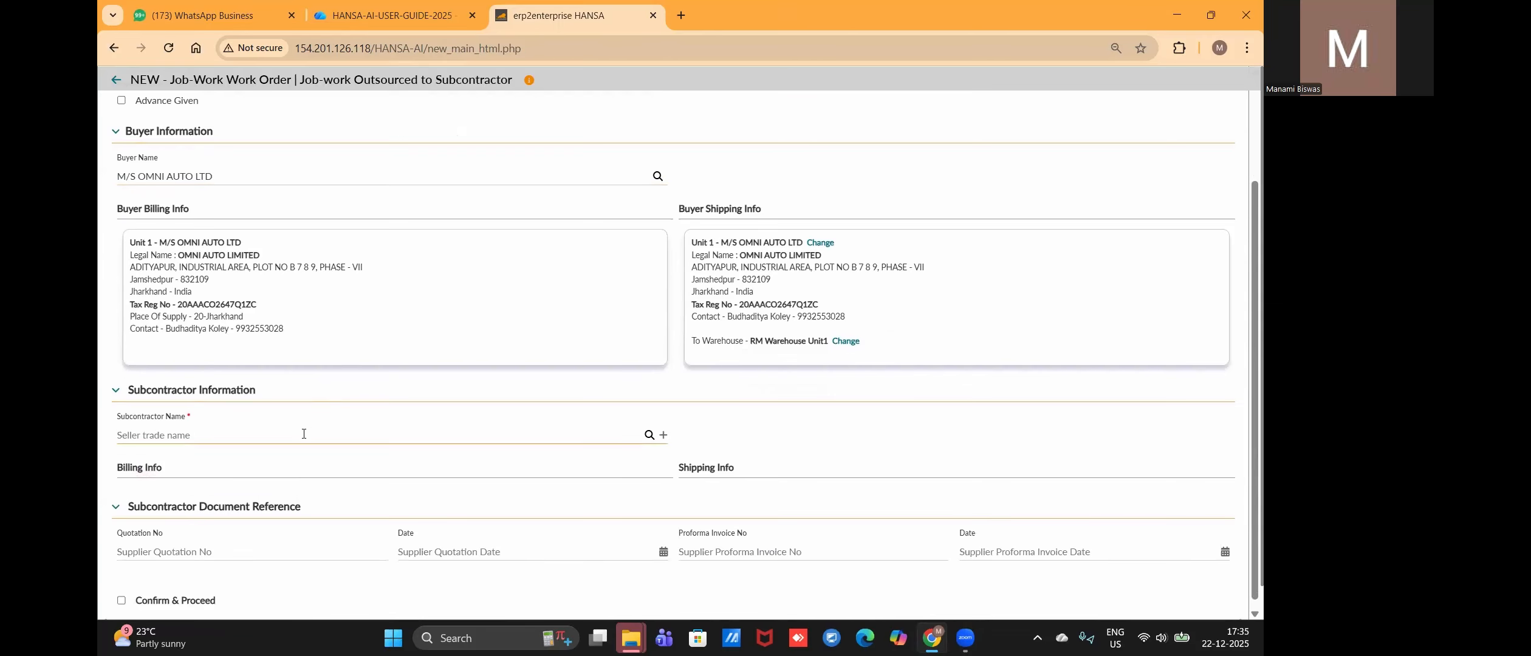
type("asho")
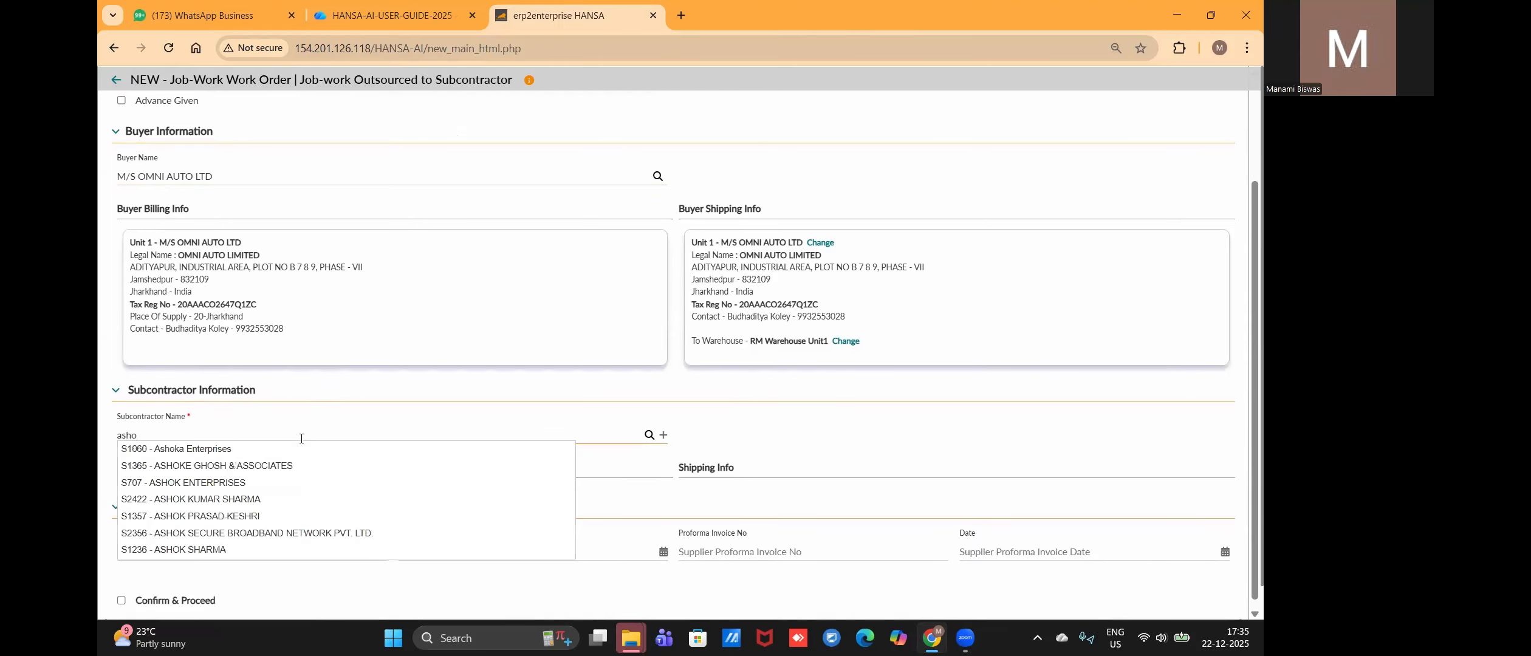
left_click(261, 484)
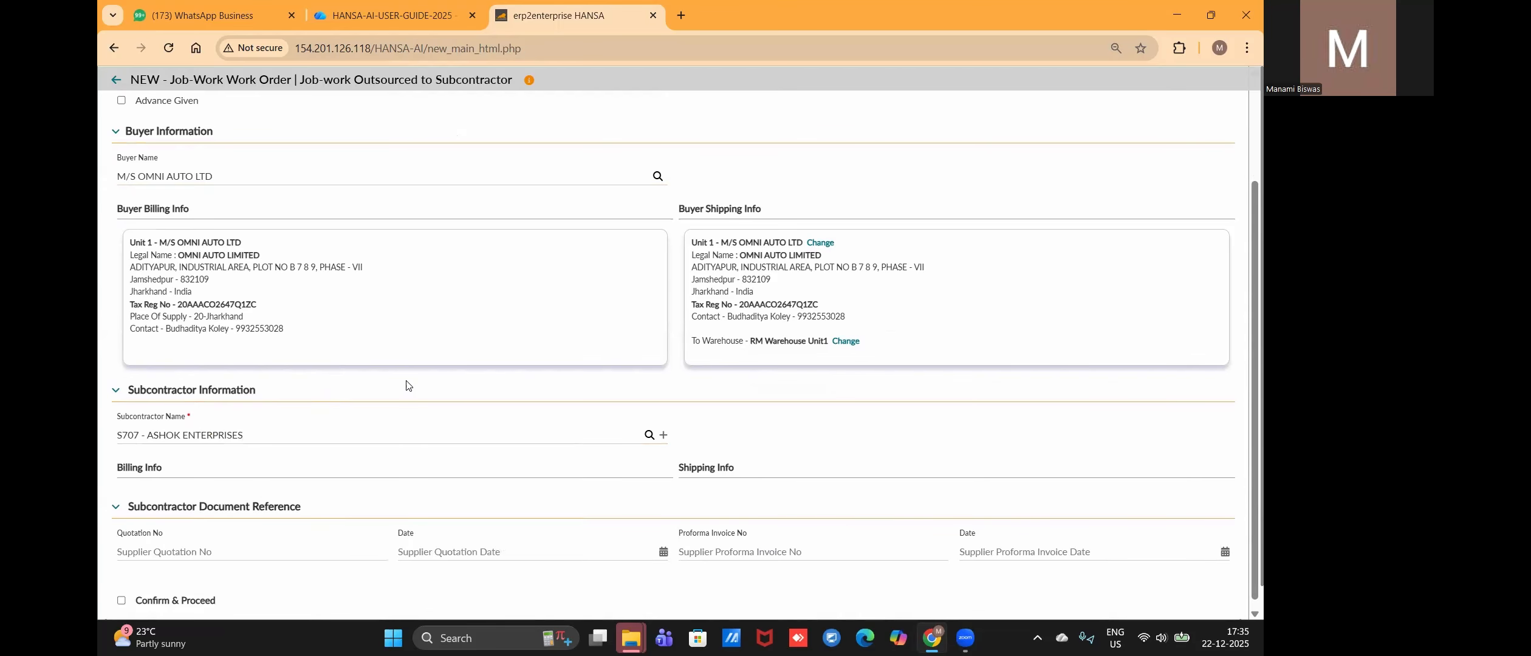
scroll(373, 491, "down", 2)
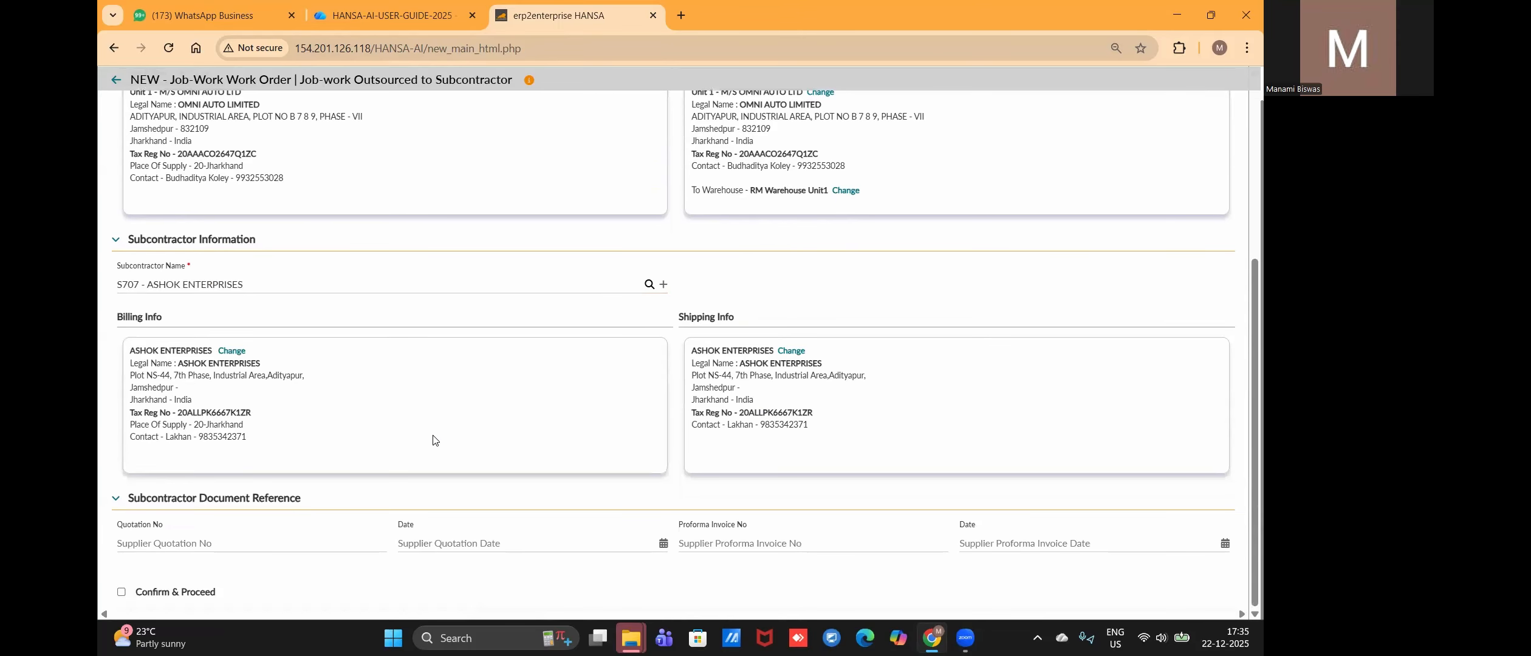
scroll(238, 557, "up", 1)
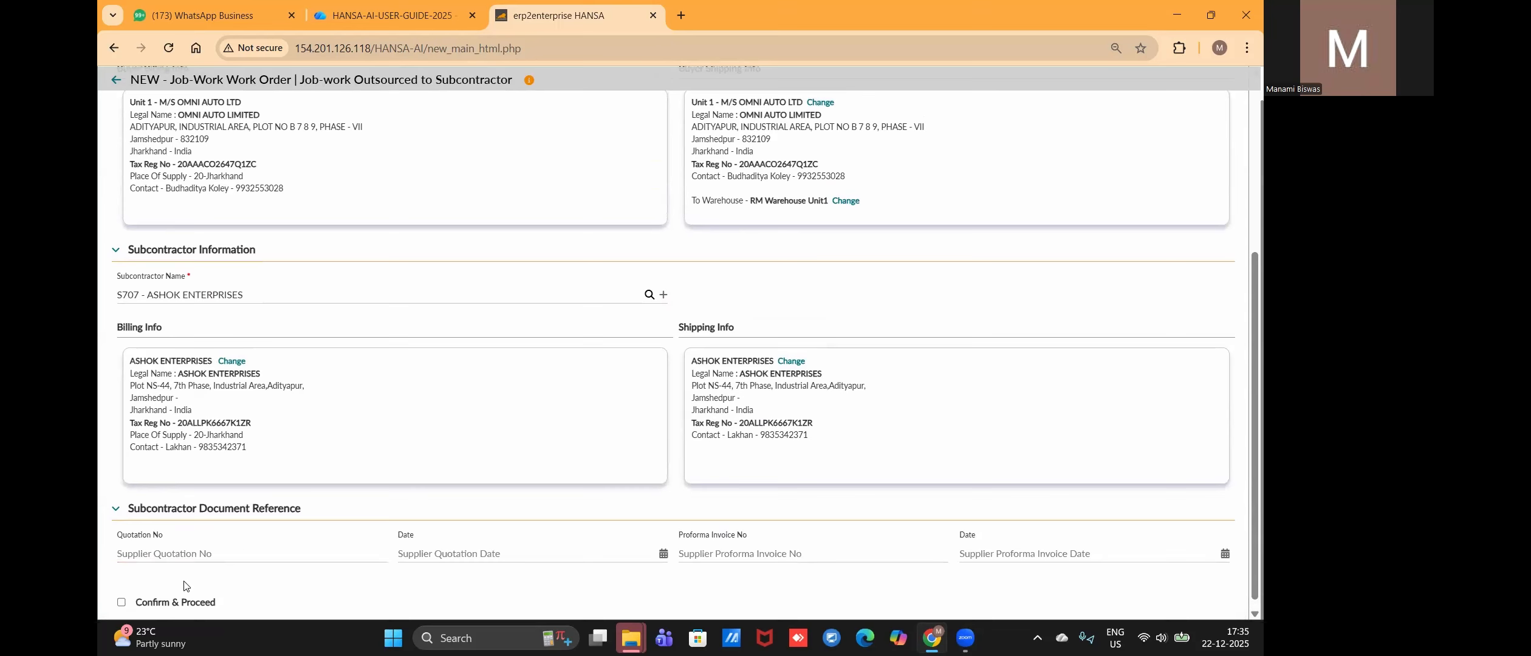
left_click(182, 602)
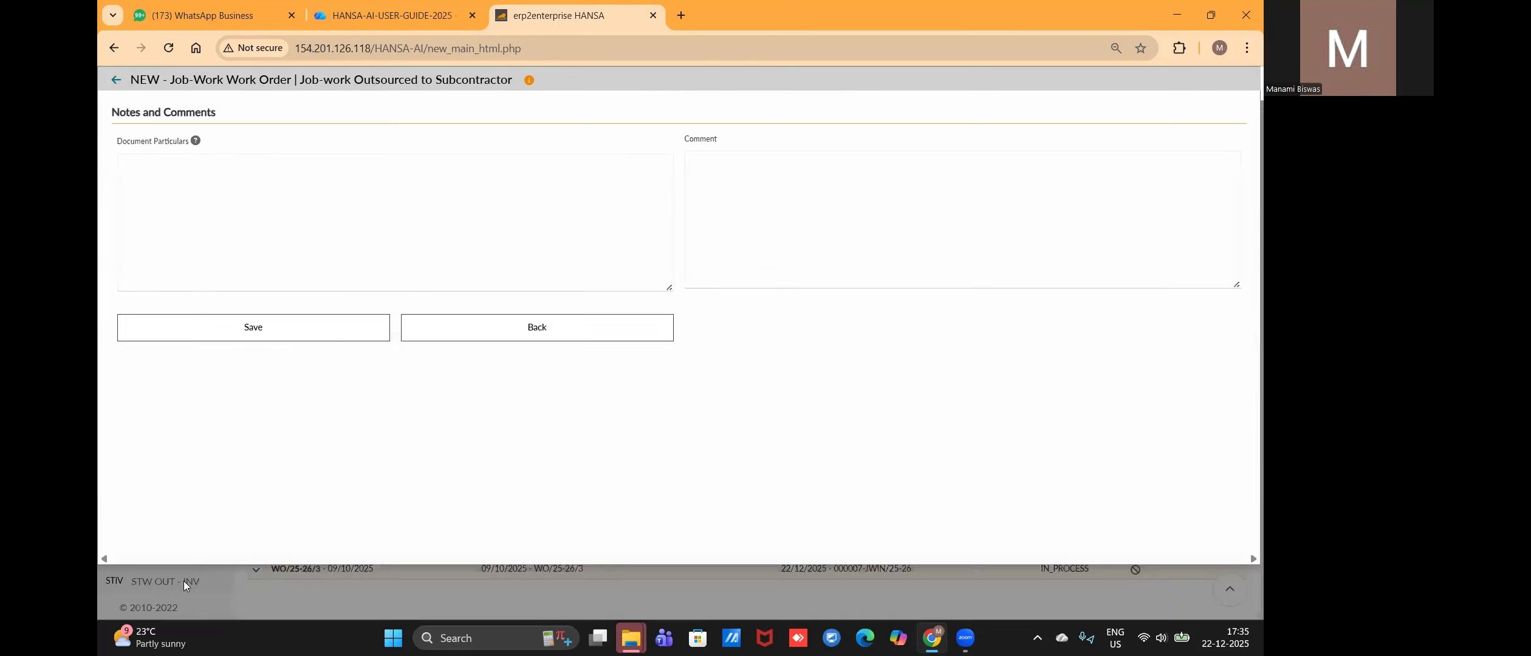
Step: Enter service item SV-OS-Job Work Expenses on the work order with unit price 10651 and quantity 1
scroll(460, 466, "down", 4)
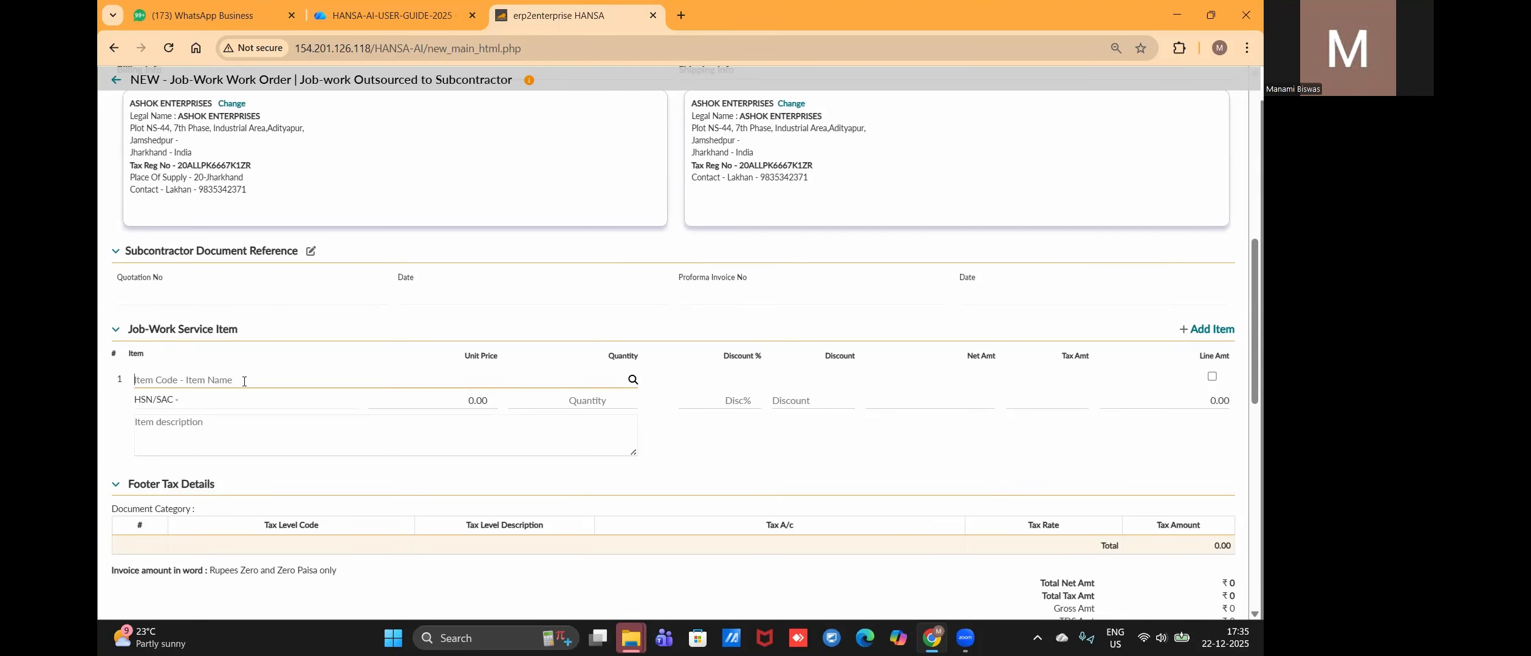
type("work ")
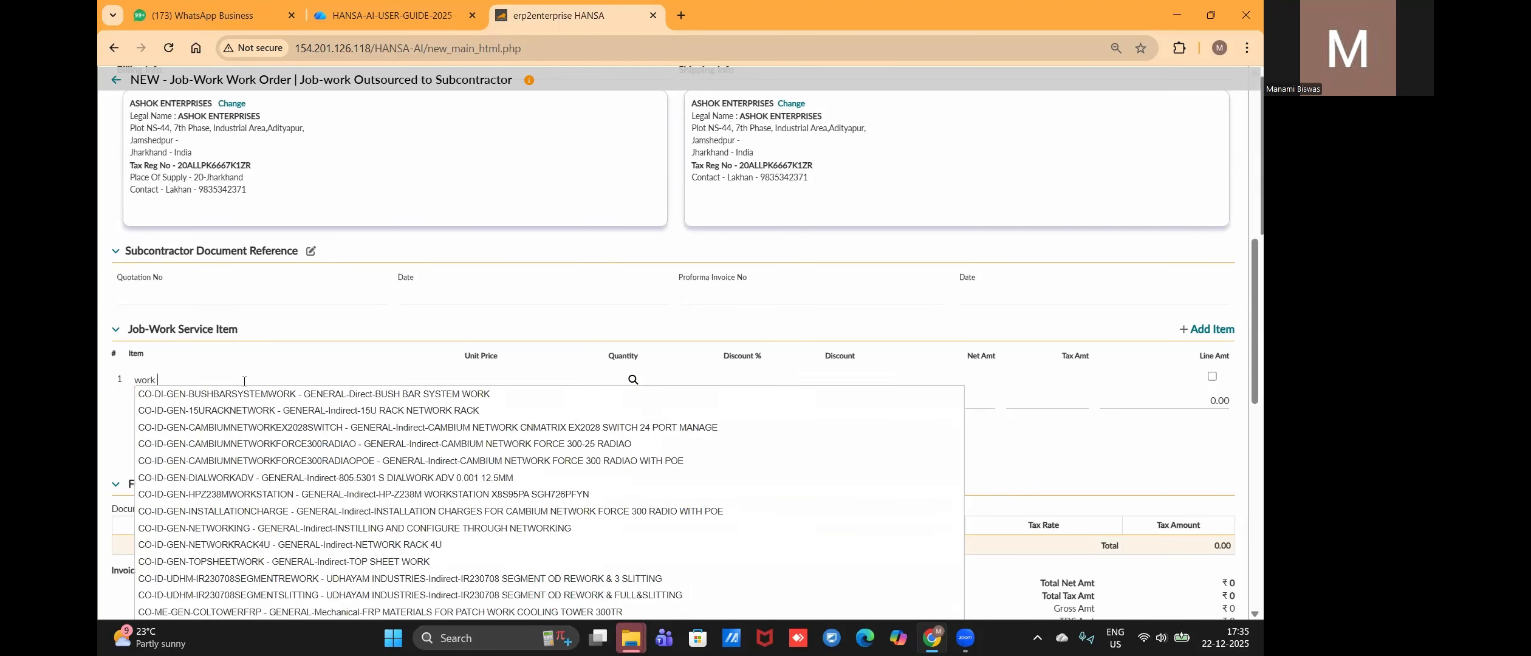
type("ex")
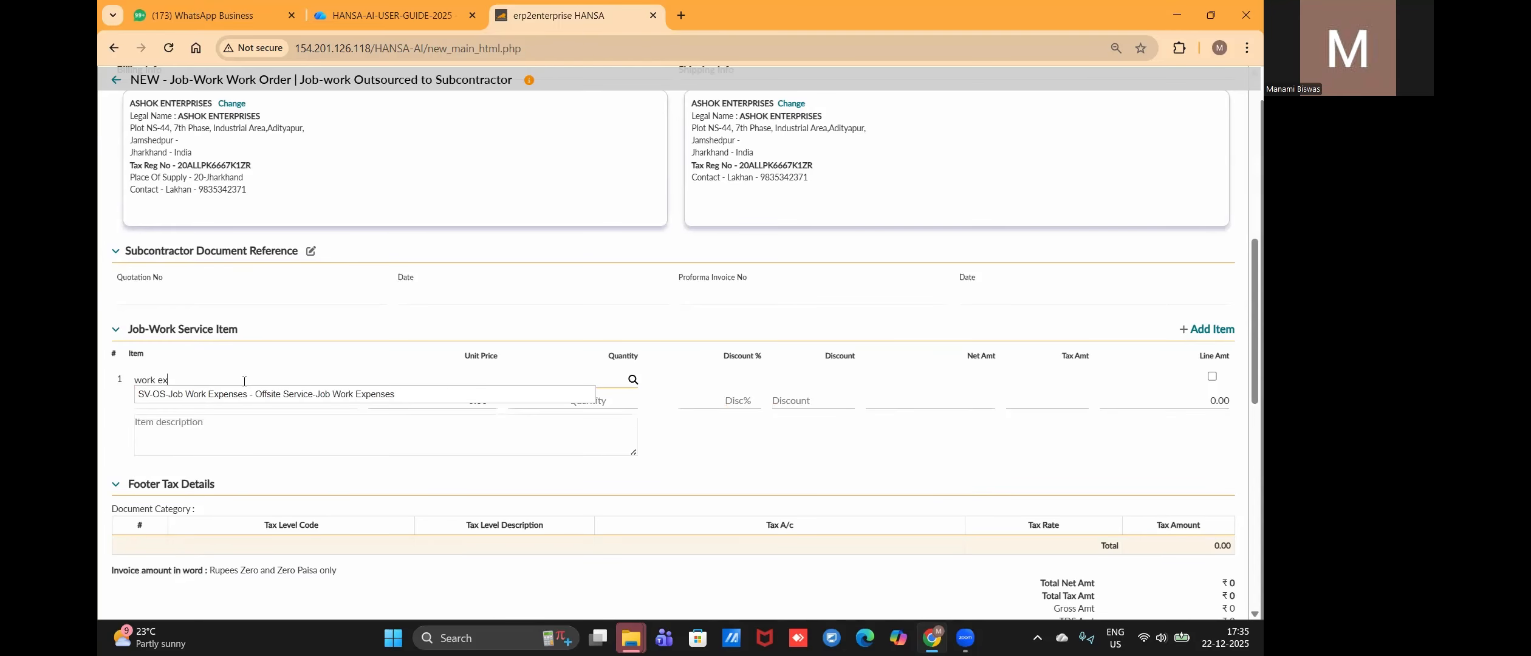
left_click(249, 396)
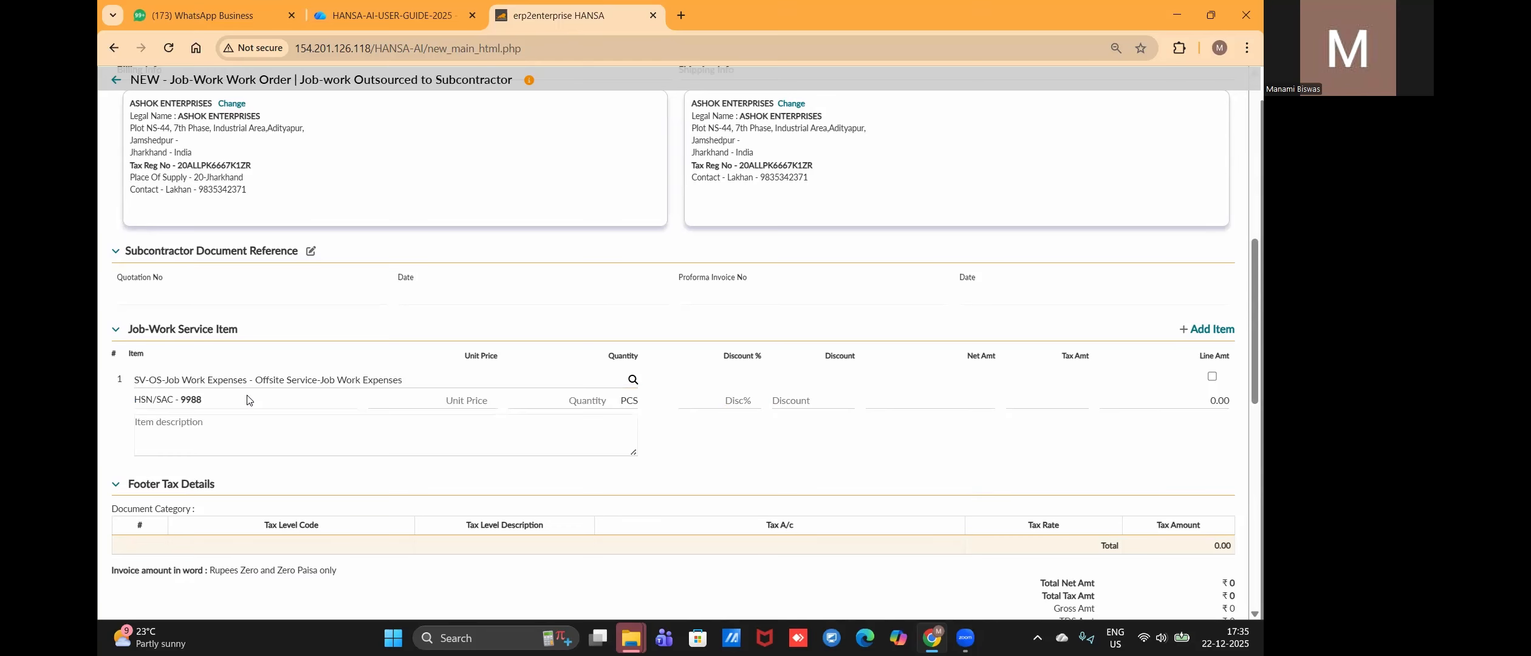
left_click(428, 402)
type("10651")
key("Tab")
type("1")
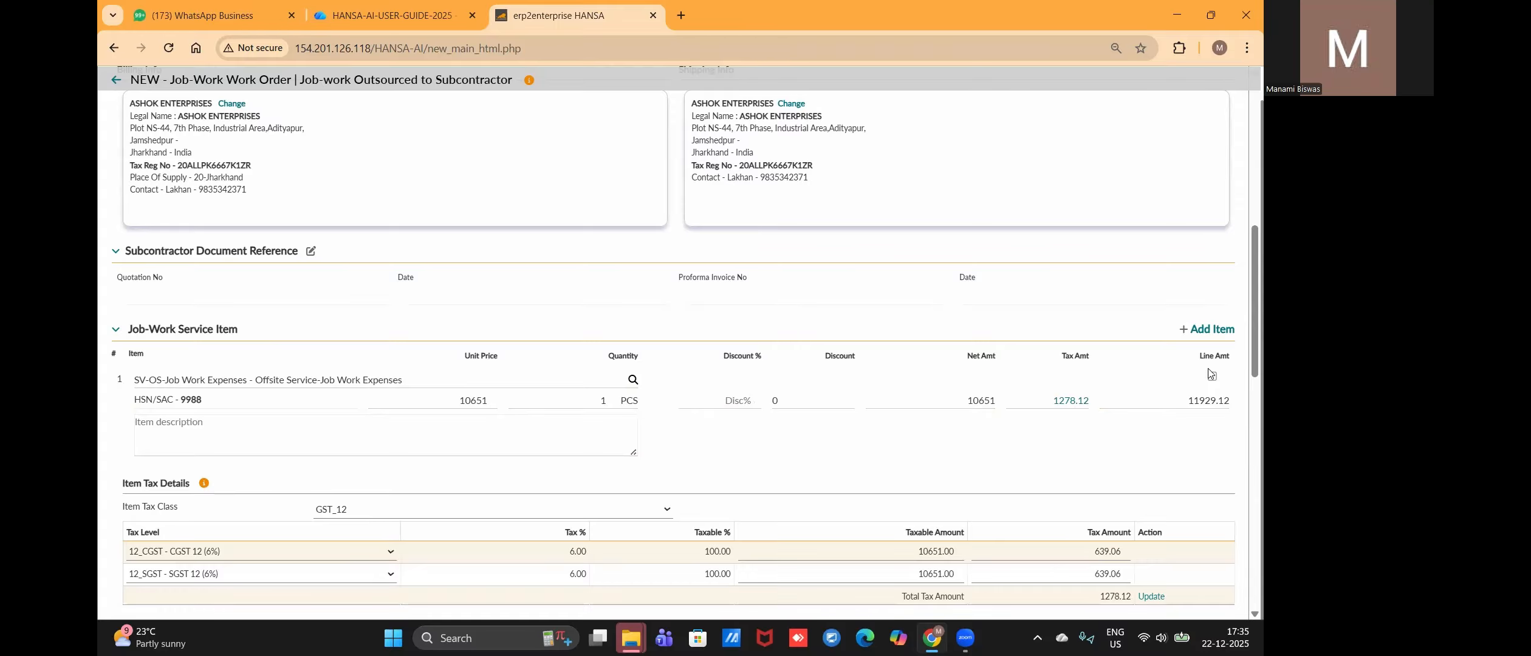
Step: Set the work order's insurance terms to NA - Not Applicable
scroll(1212, 382, "down", 10)
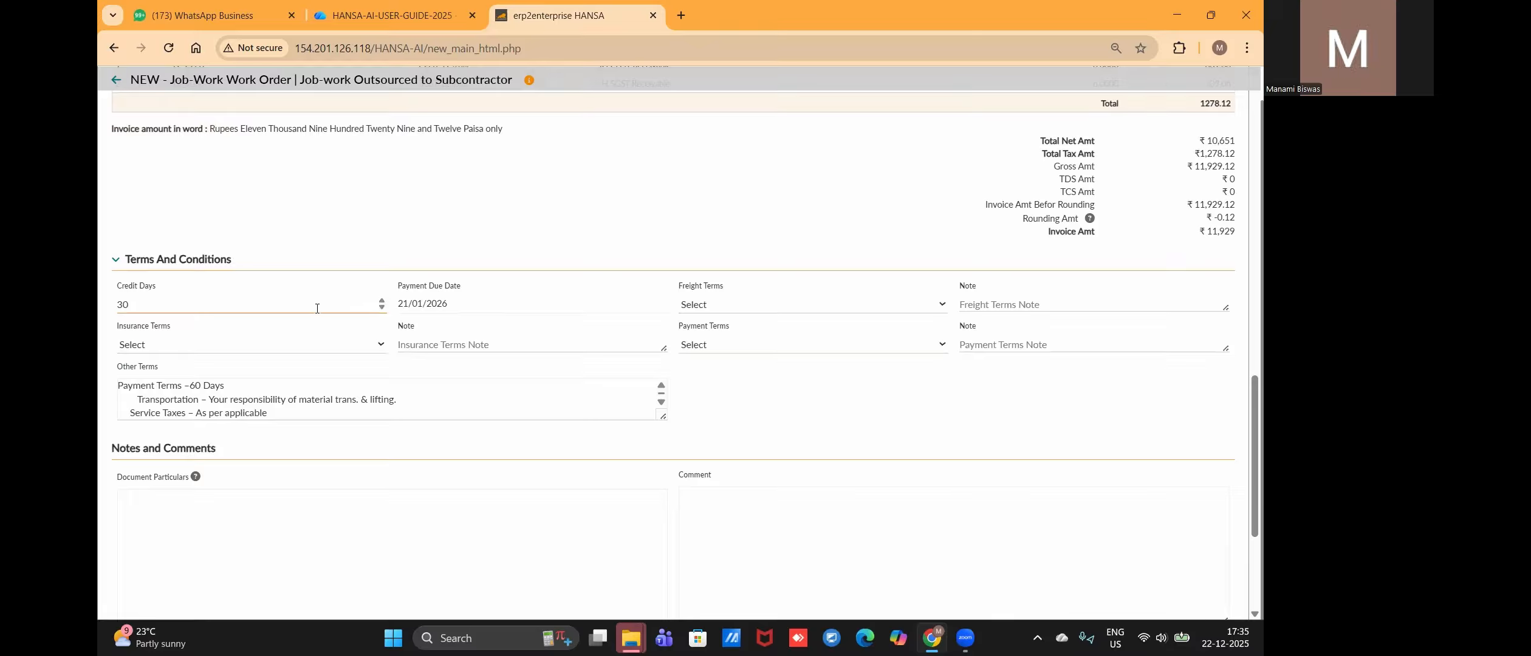
left_click(296, 344)
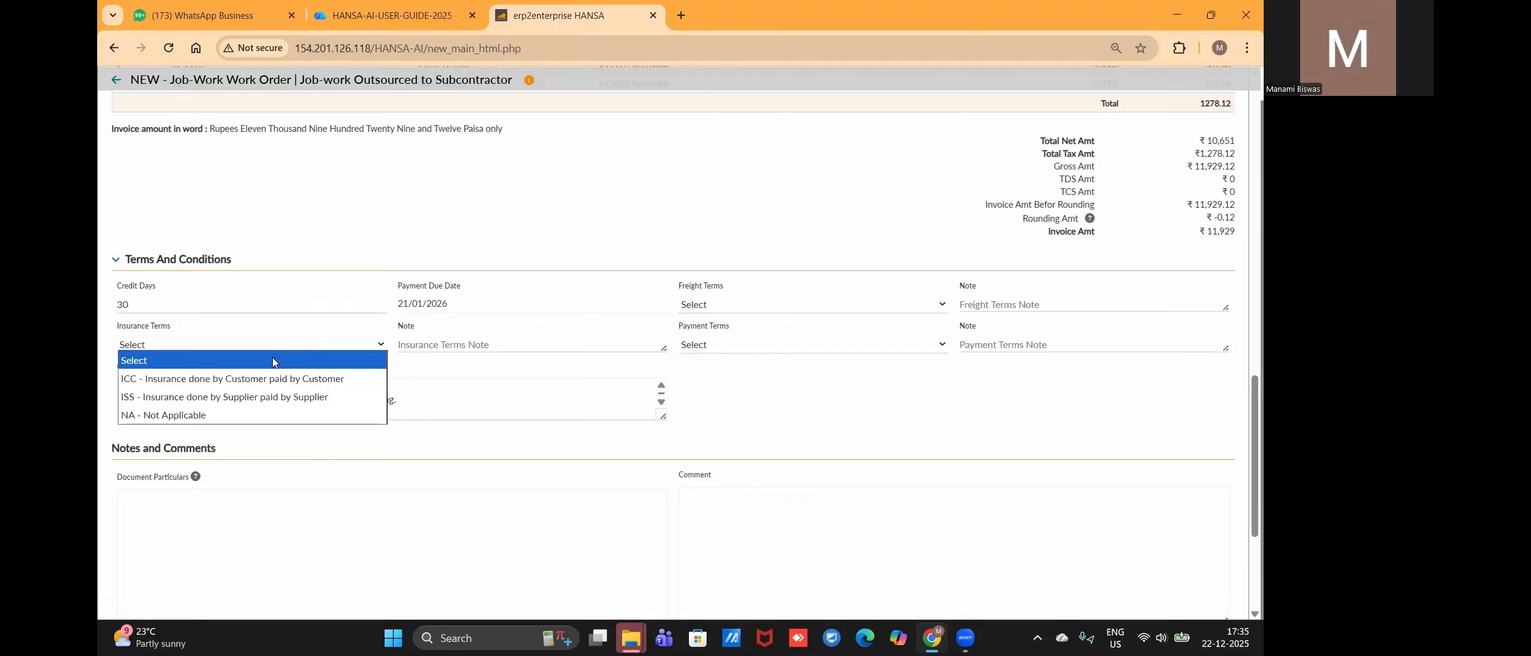
left_click(243, 412)
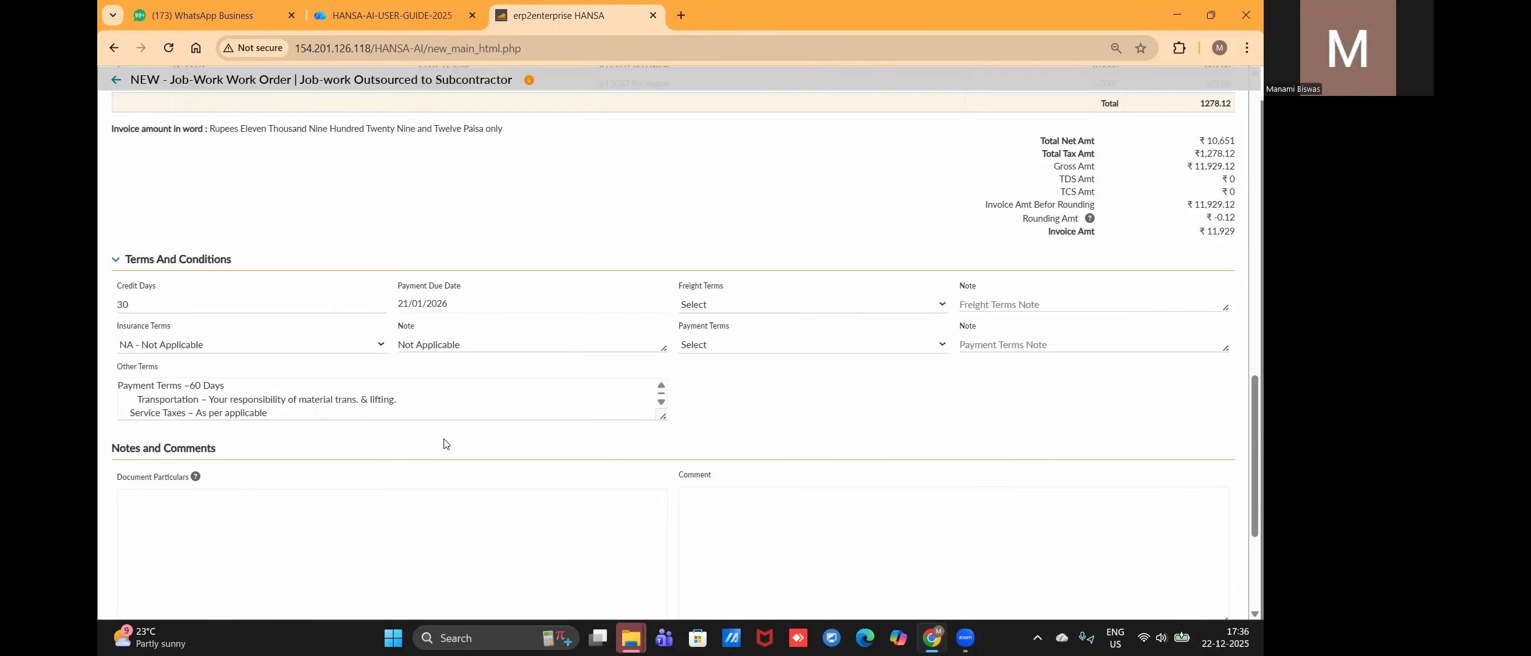
Step: Review the completed work order's terms, notes and recipients, and save it
scroll(605, 519, "down", 4)
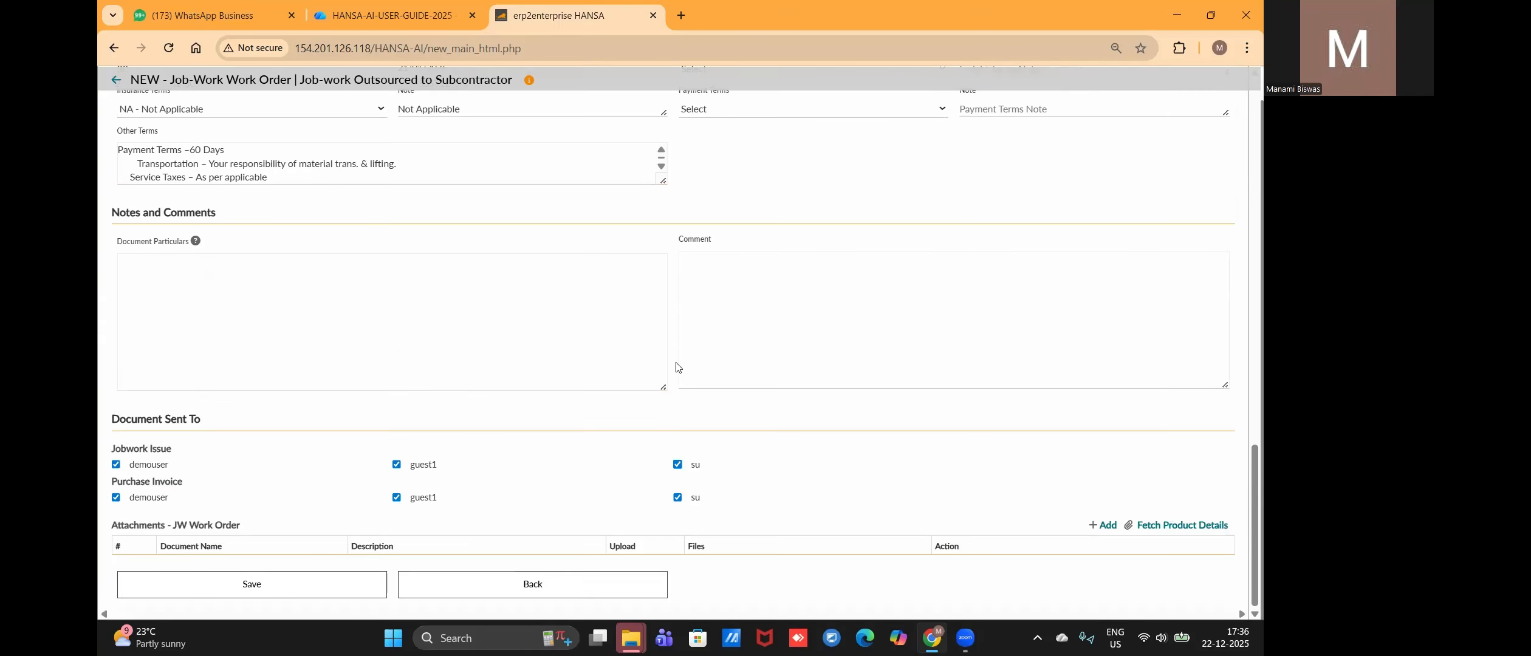
scroll(674, 364, "up", 12)
scroll(677, 367, "down", 12)
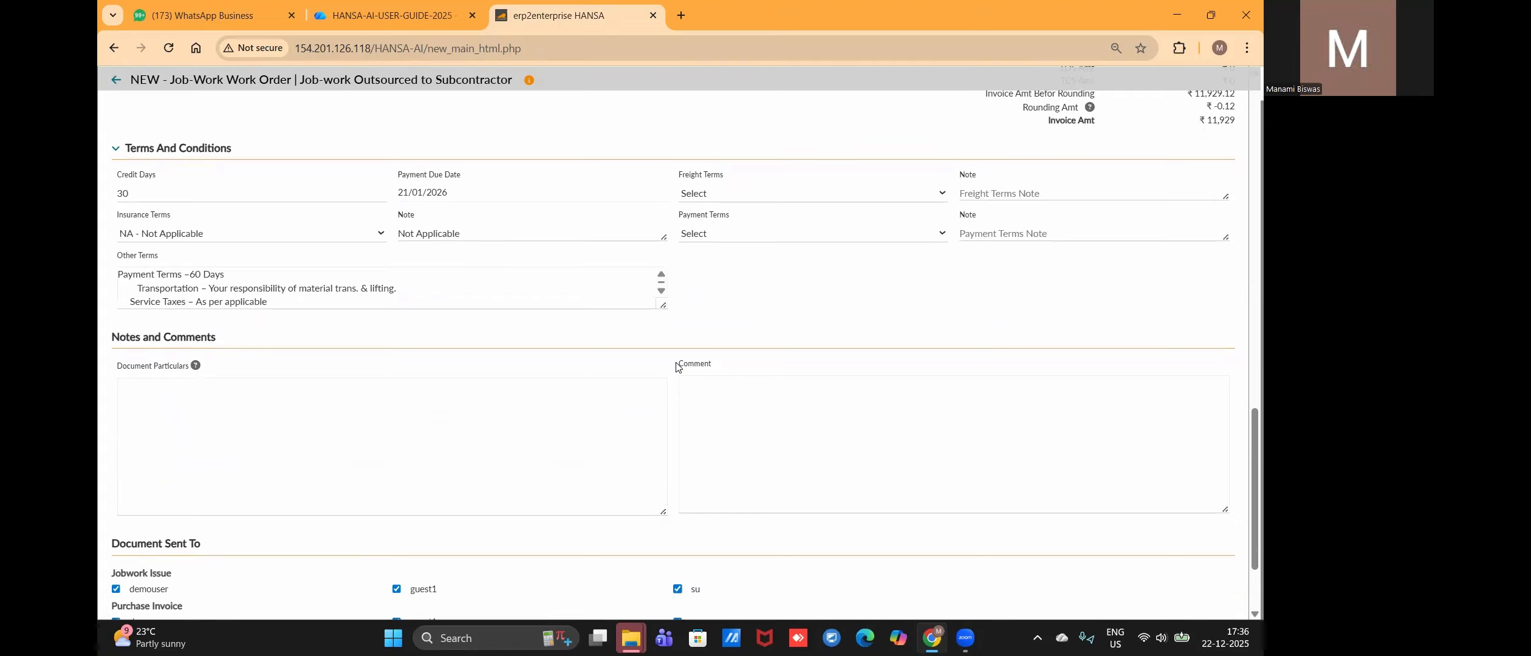
scroll(677, 367, "down", 2)
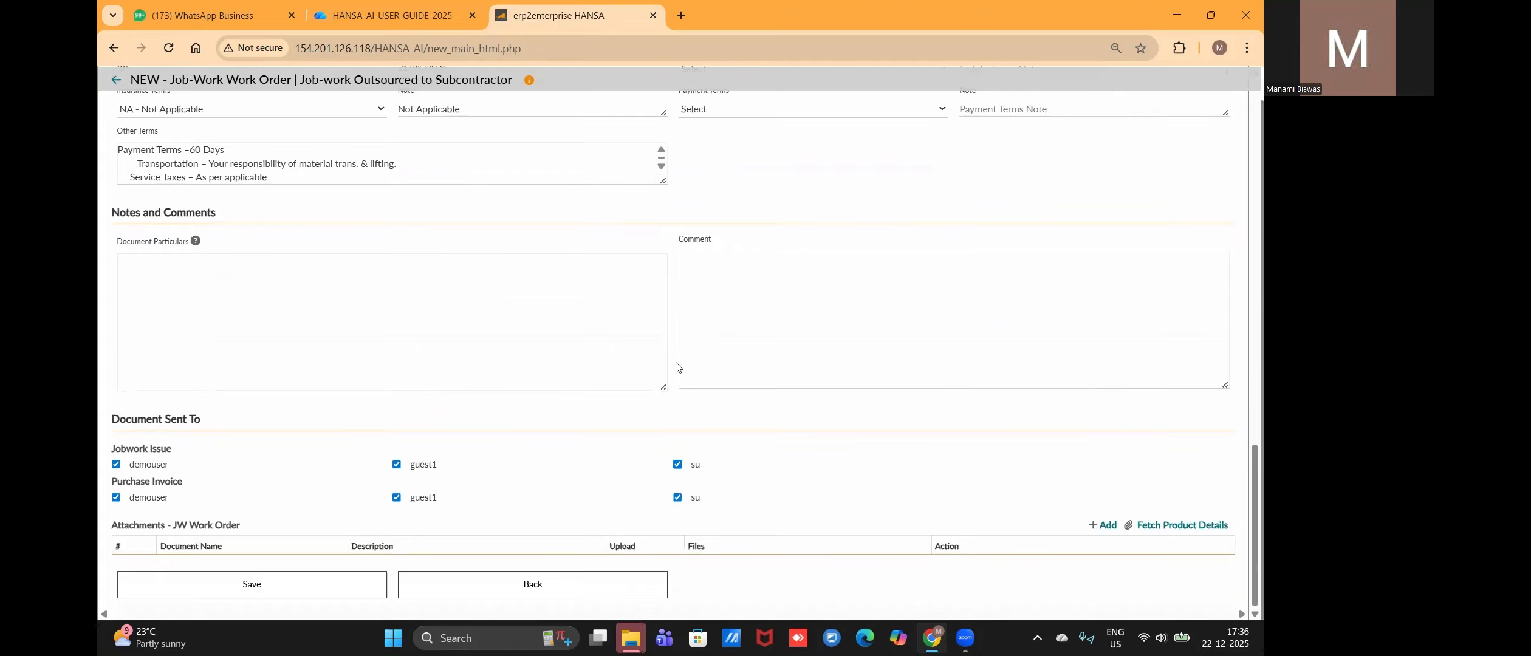
left_click(331, 583)
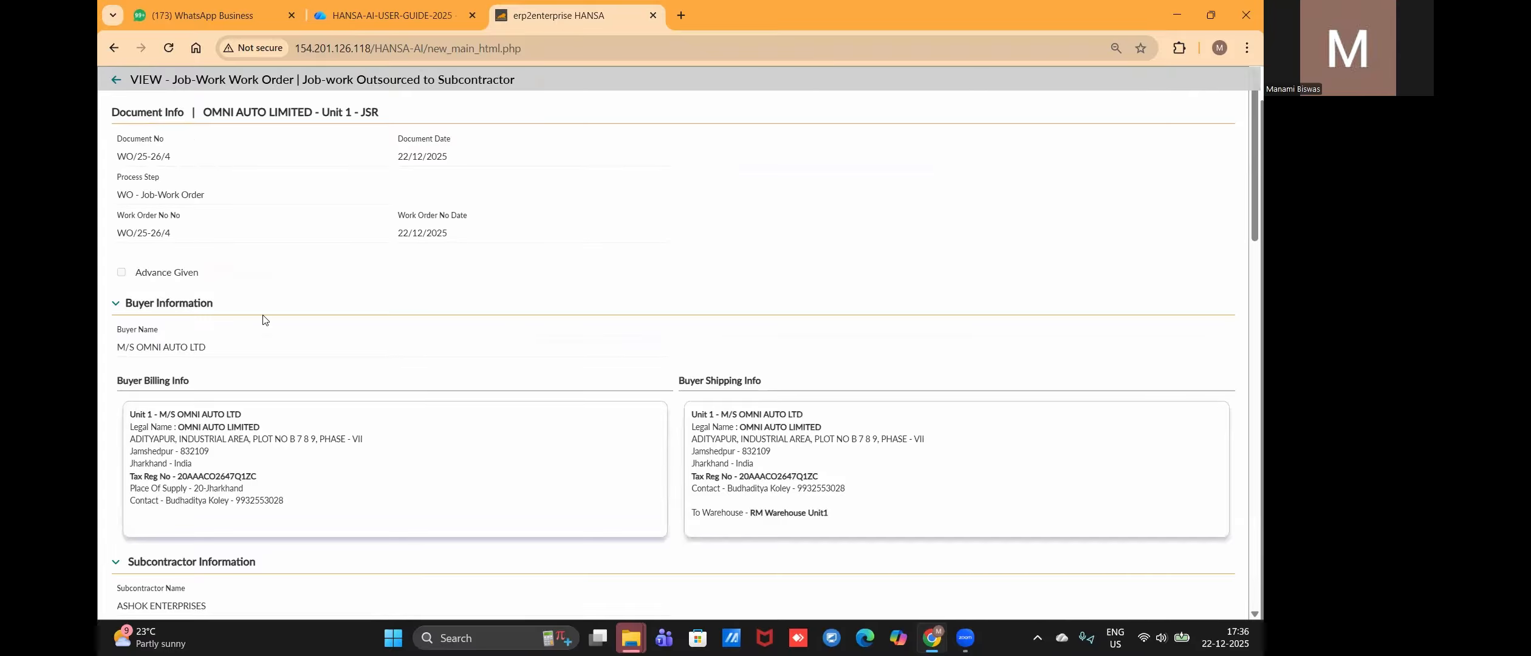
Step: Return to the JW To Subcon process and start a jobwork issue from the approved work order dated 22/12/2025
left_click(114, 82)
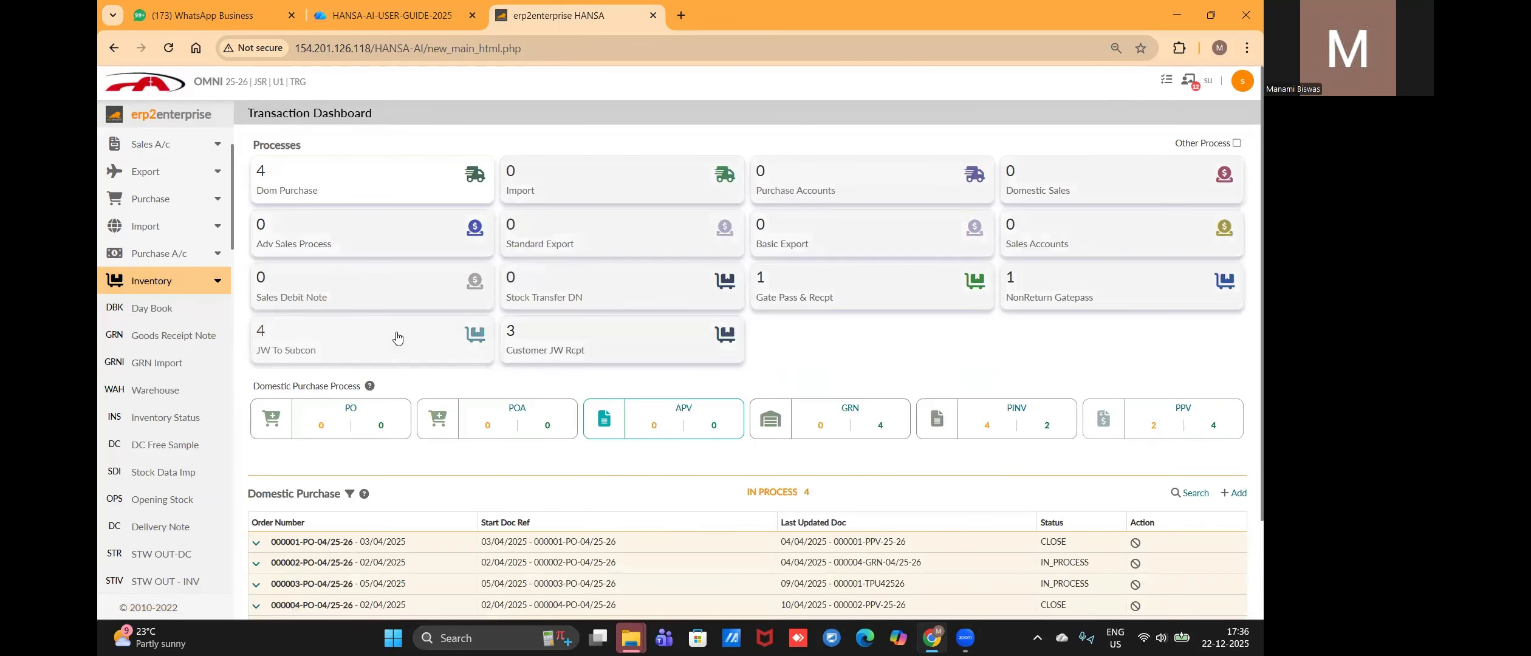
left_click(398, 338)
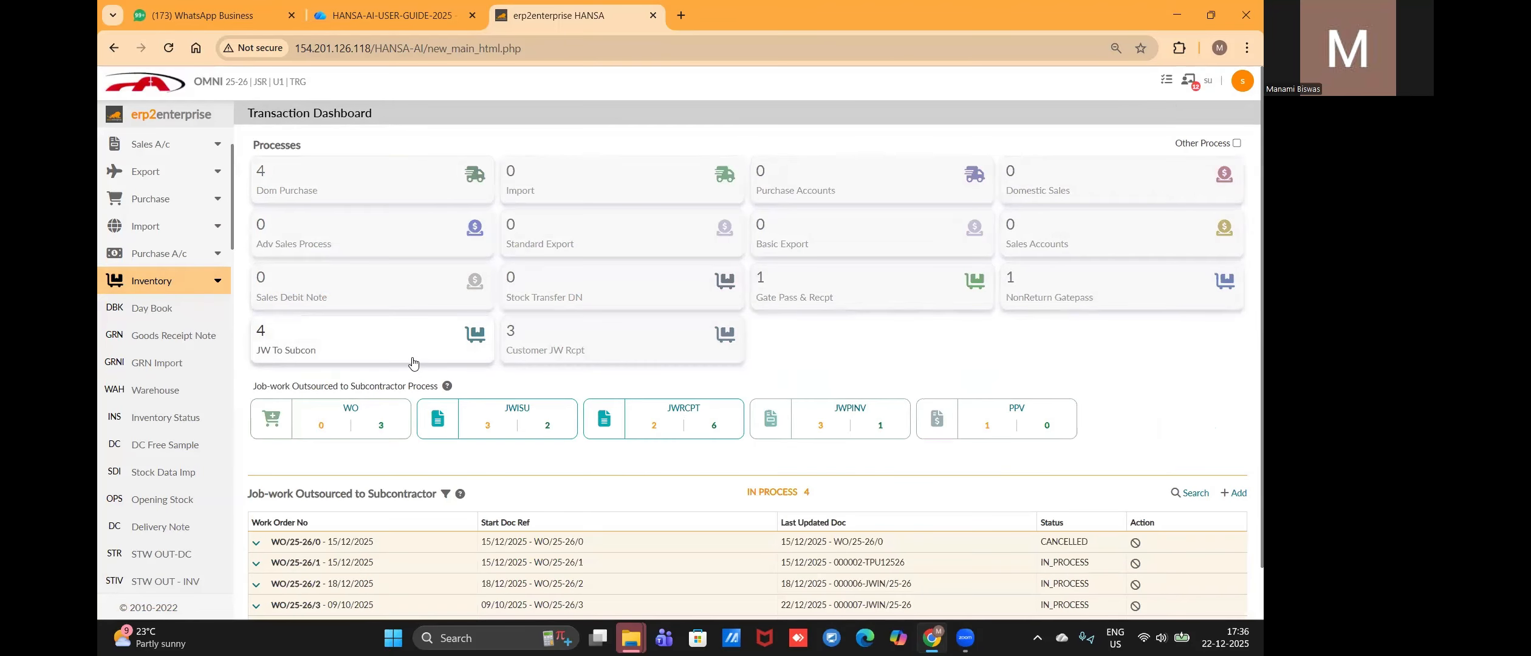
left_click(486, 427)
scroll(474, 428, "down", 2)
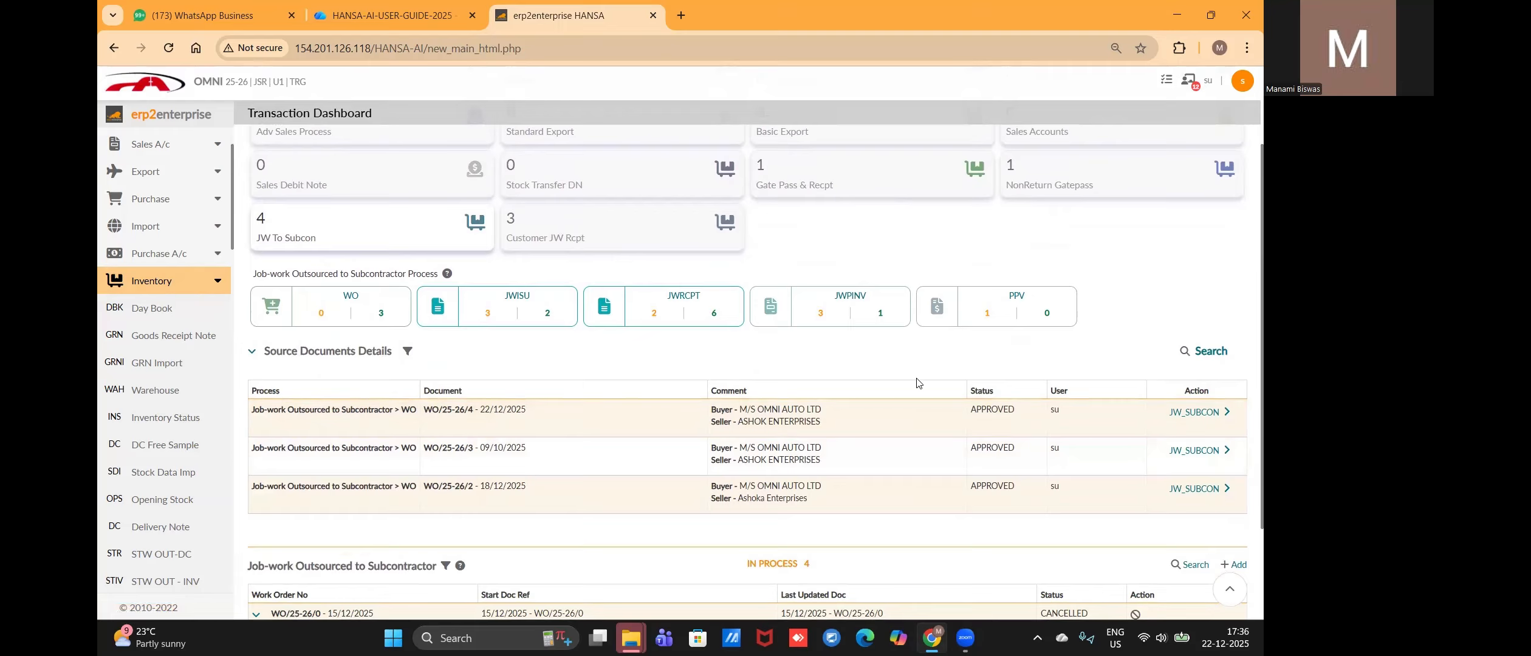
left_click(1199, 413)
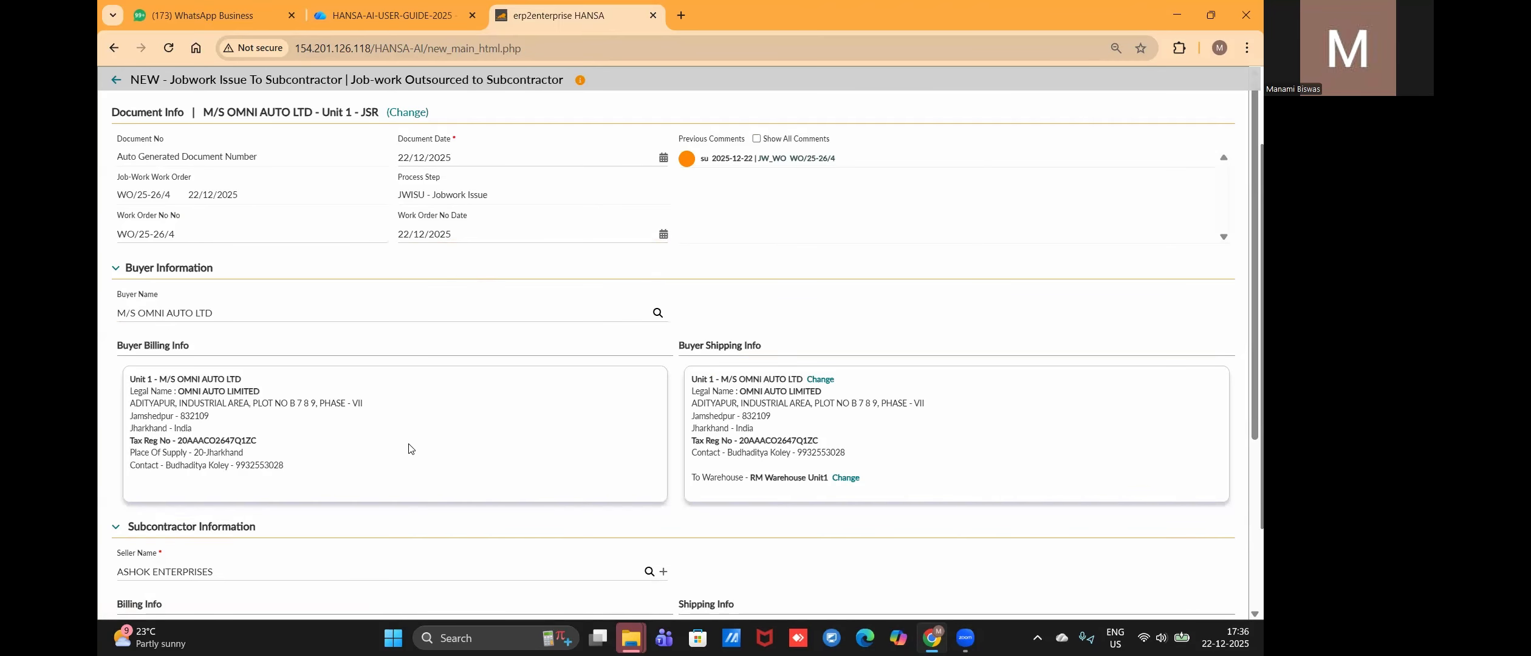
Step: Change the buyer's receiving warehouse to FG_WIP_WH_U1 - Finished goods and Work-in-Progress warehouse Unit1
scroll(408, 449, "down", 2)
scroll(338, 496, "down", 1)
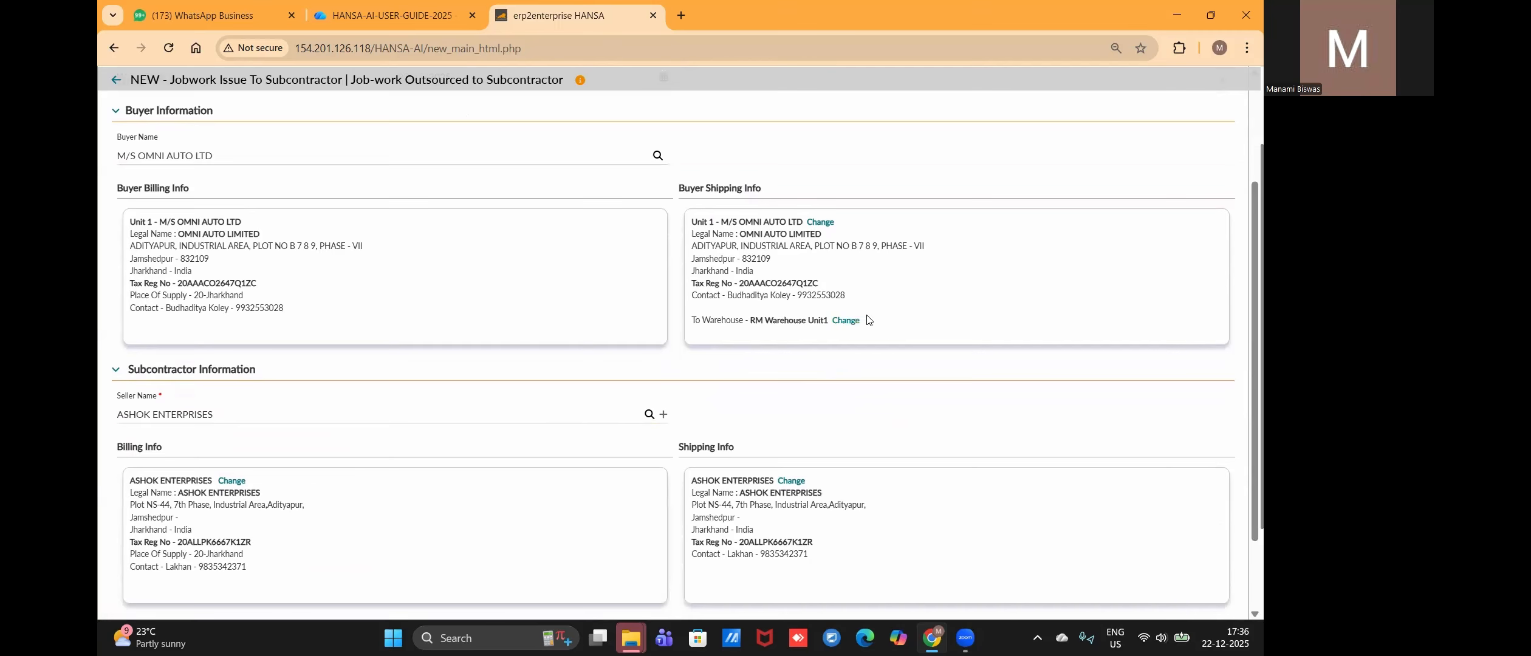
left_click(848, 321)
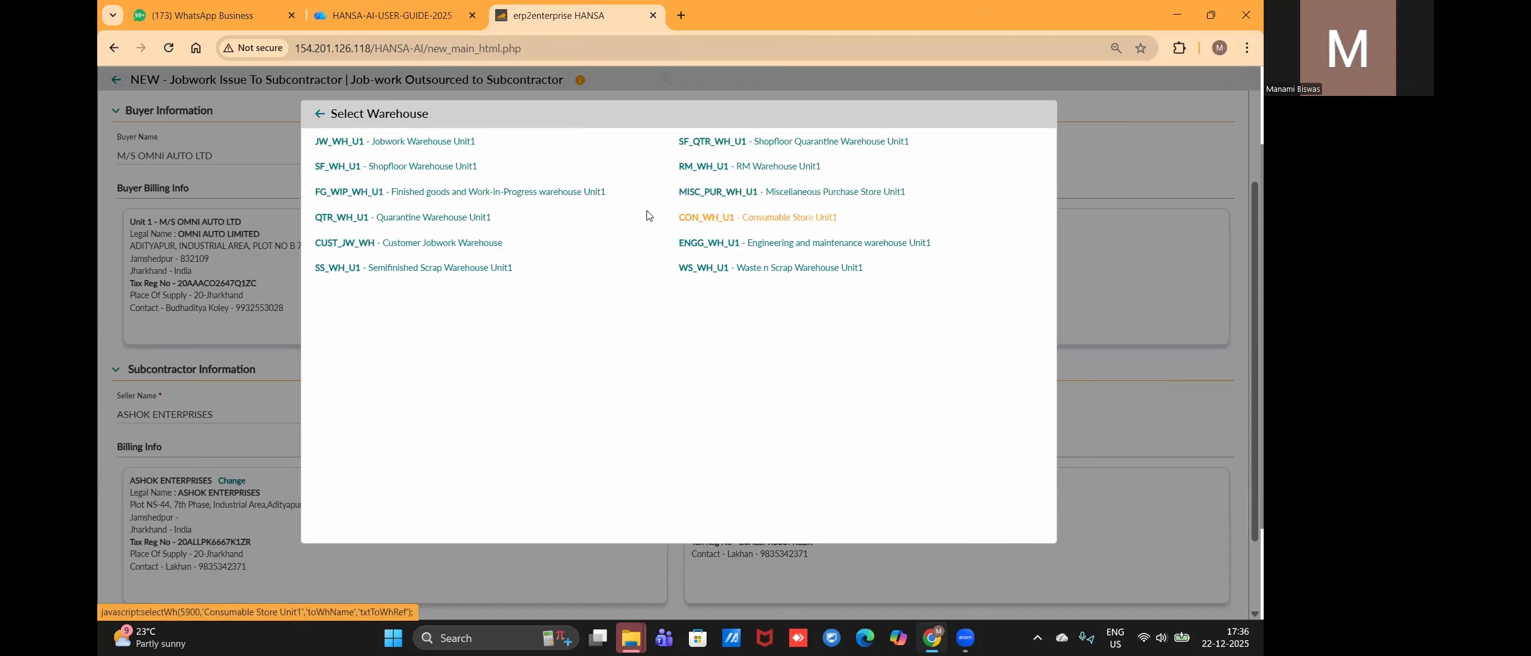
left_click(432, 193)
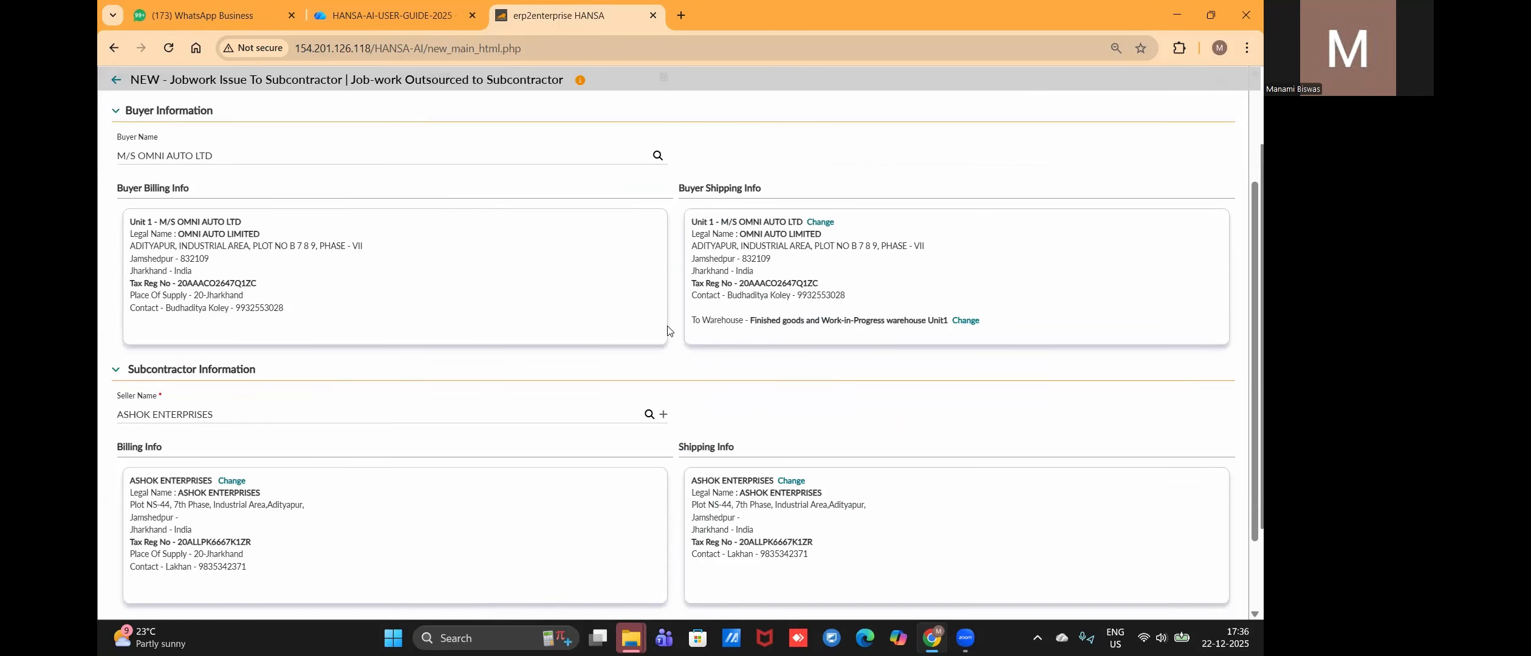
Step: Keep department MCH1 - Machine Shop - Unit1, set the From Warehouse to FG_WIP_WH_U1, and confirm the issue header to proceed
scroll(609, 401, "down", 2)
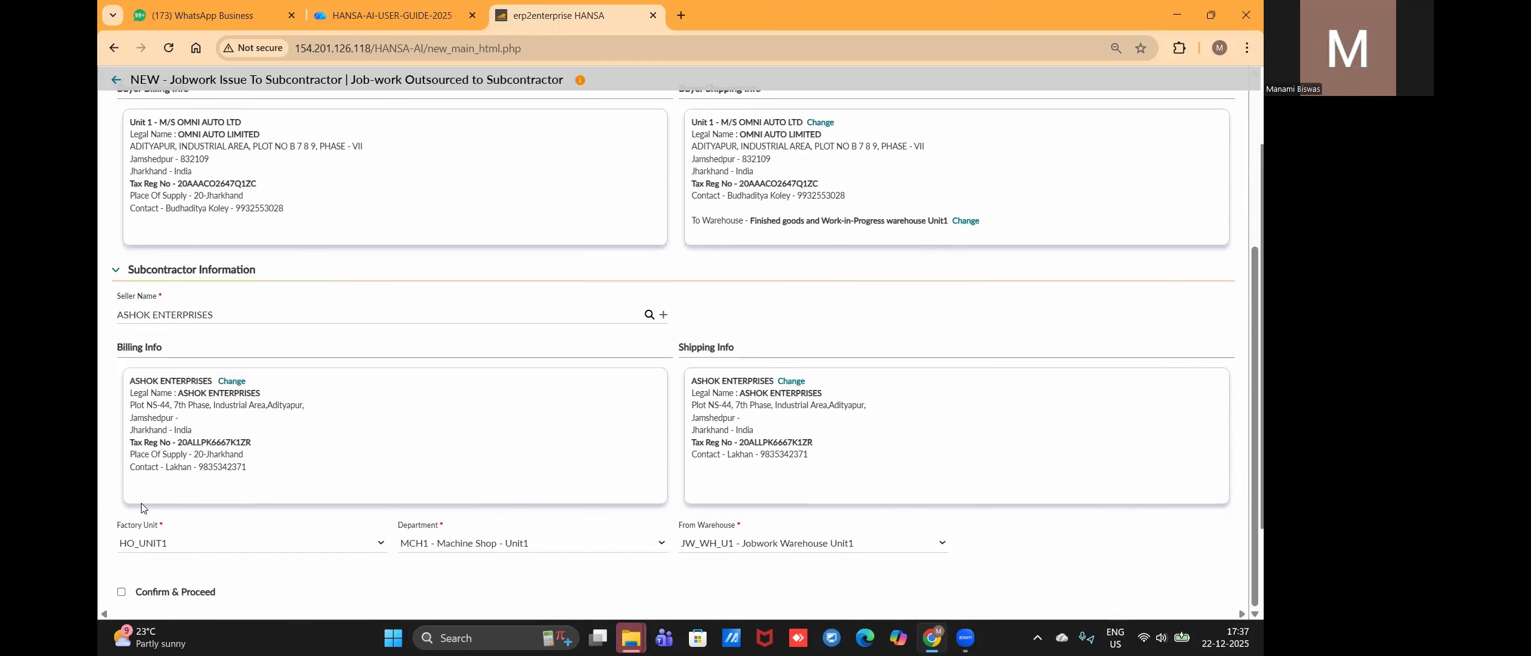
left_click(443, 542)
left_click(445, 544)
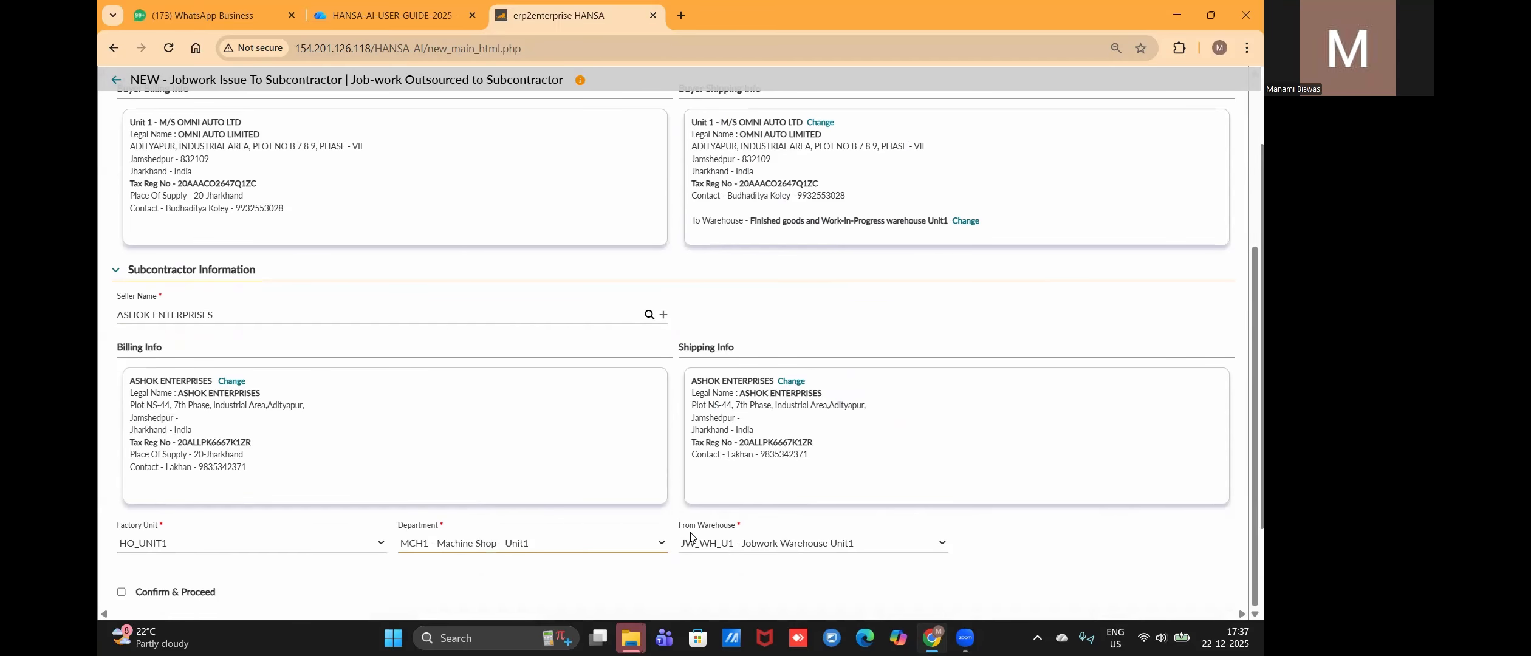
left_click(712, 552)
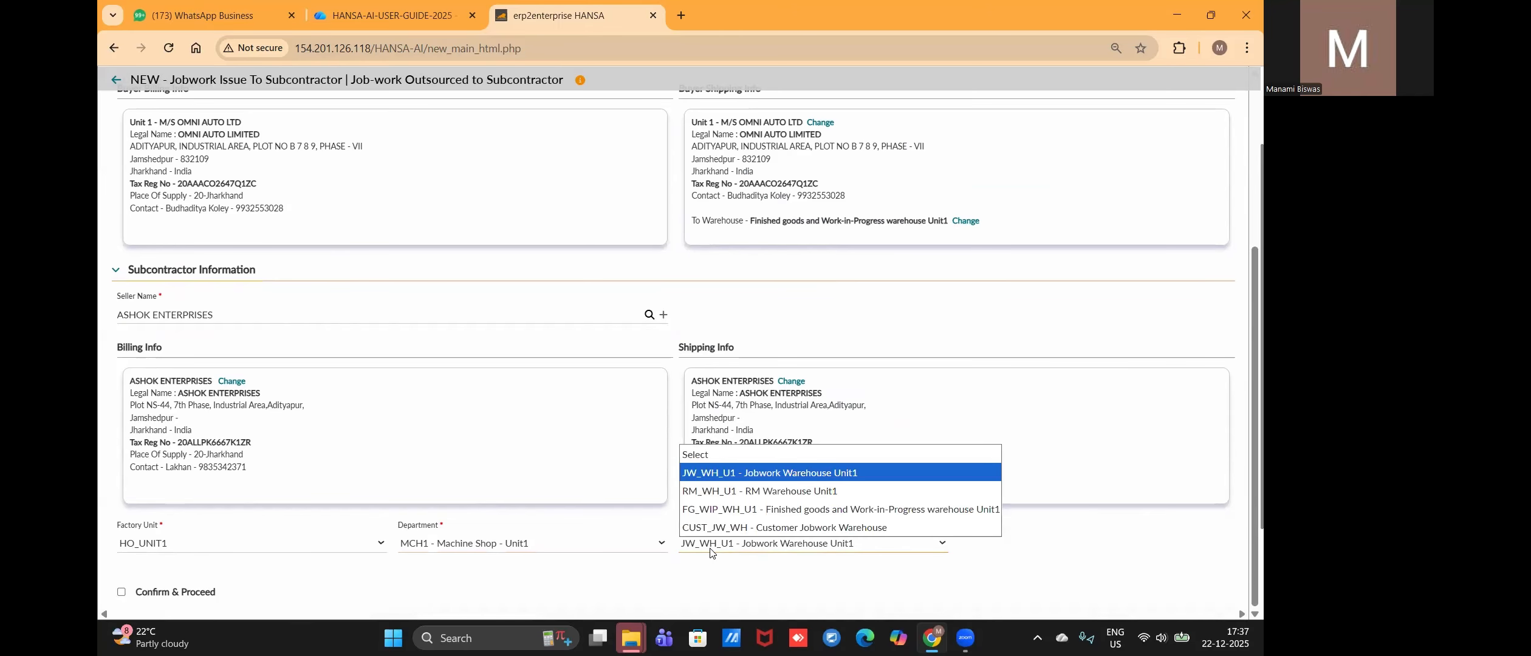
left_click(708, 512)
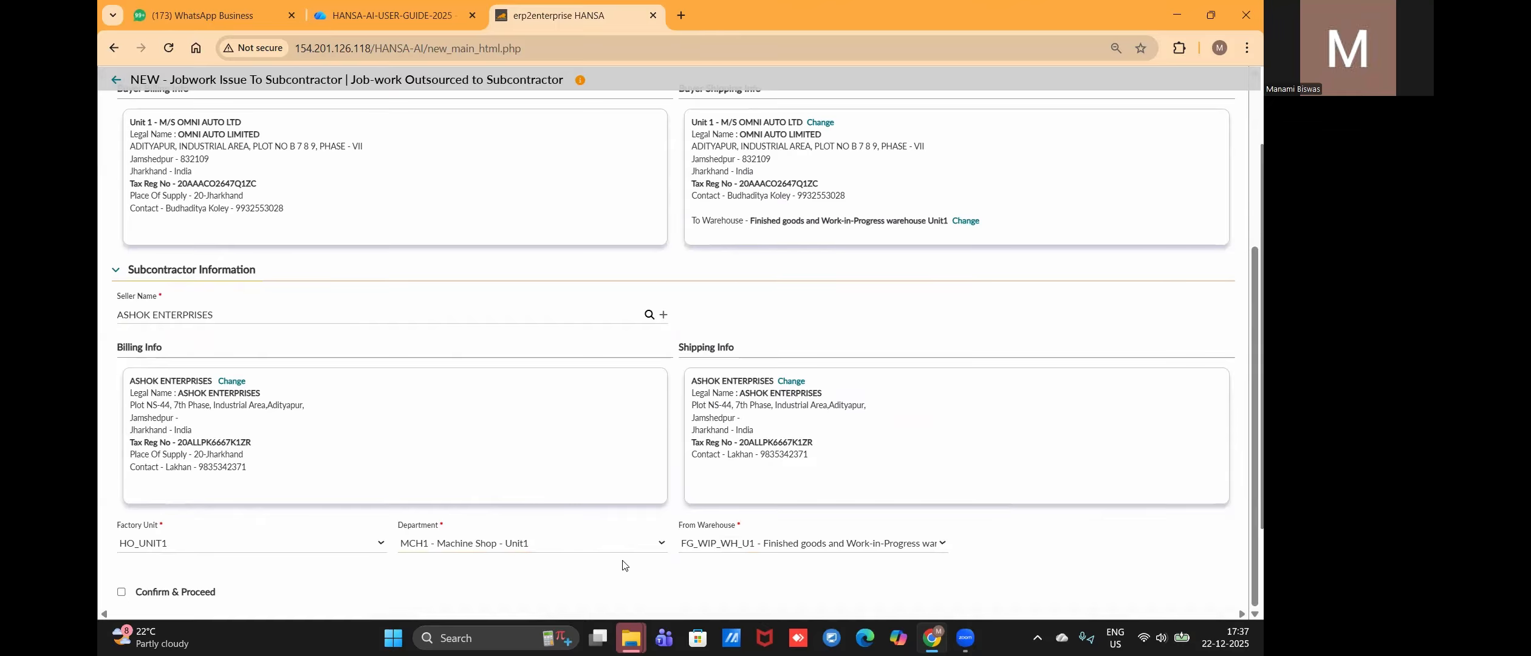
scroll(468, 495, "up", 1)
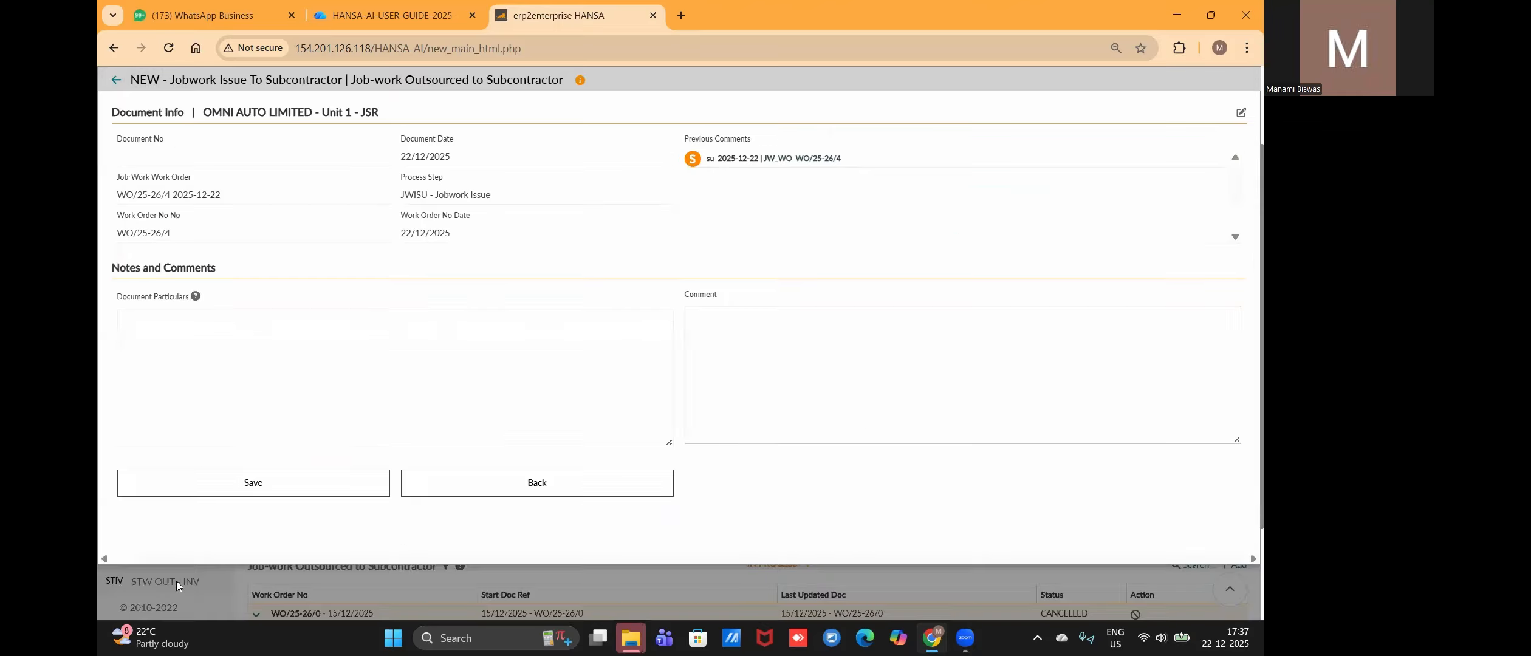
Step: Try to paste the copied text into the receipt item field of the first job-work item row
scroll(357, 488, "down", 8)
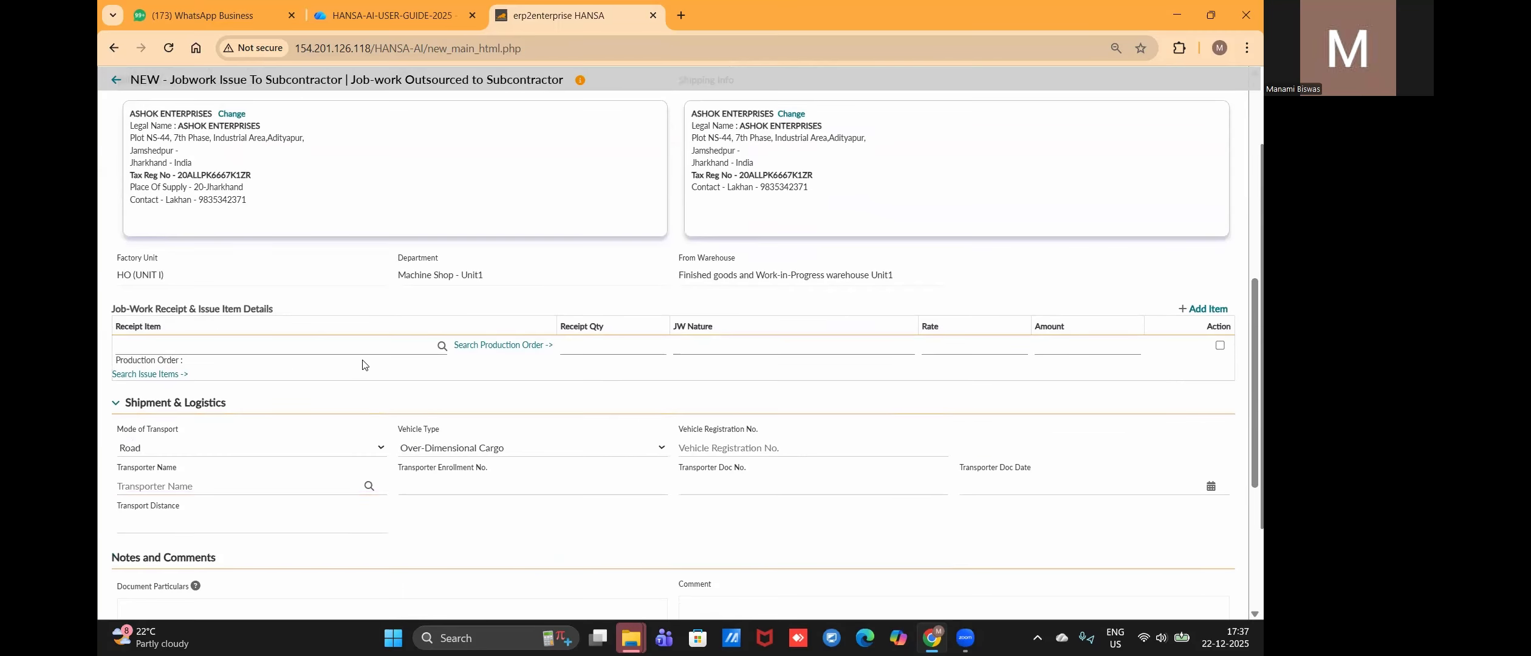
scroll(310, 311, "up", 1)
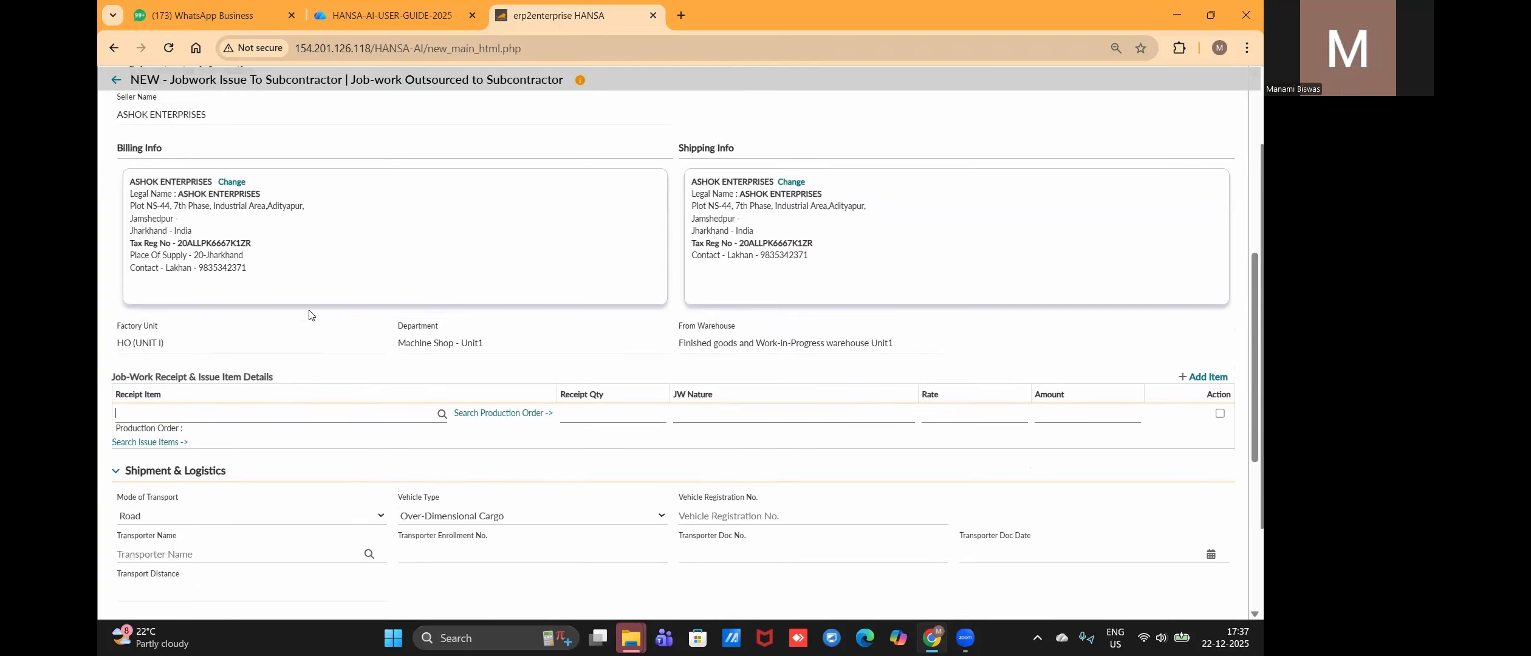
left_click(212, 417)
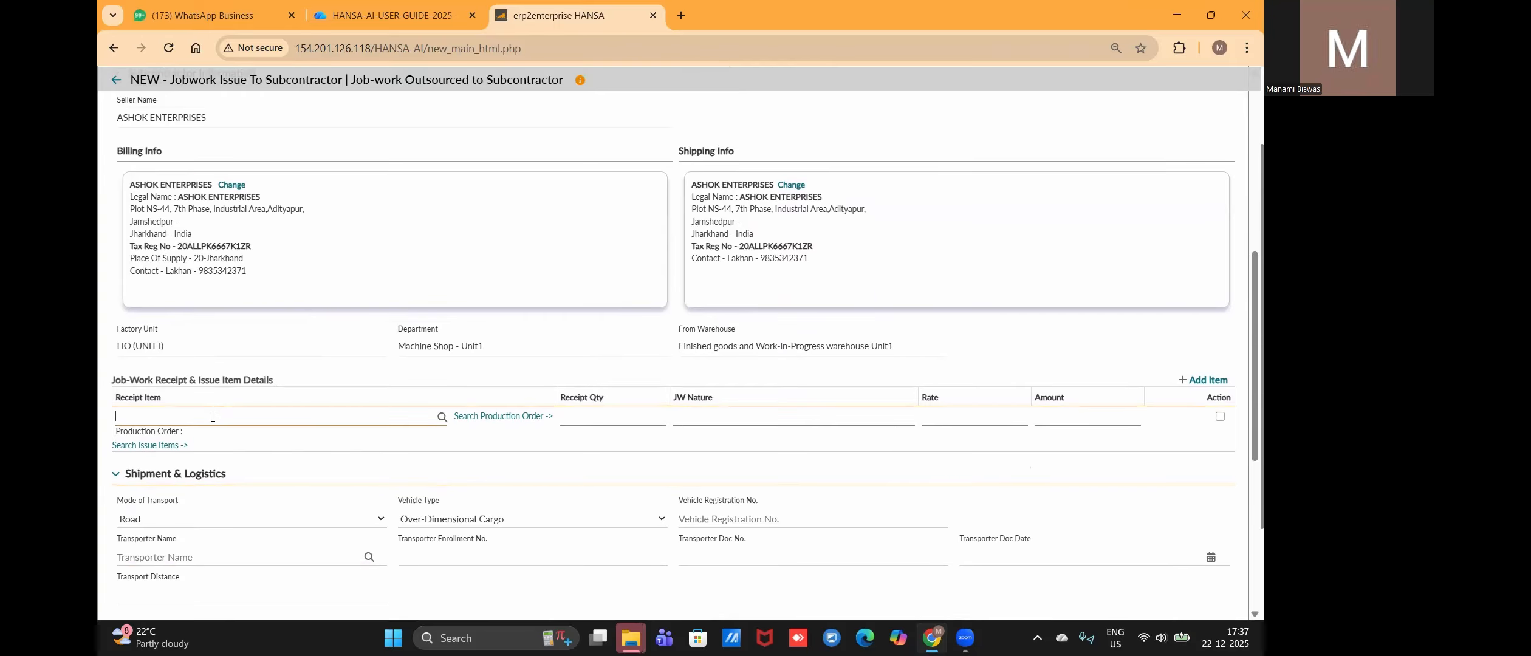
key("ctrl+v")
Step: Open the ERP in a second browser tab and show the Inventory Status for warehouse FG_WIP_WH_U1
left_click(680, 16)
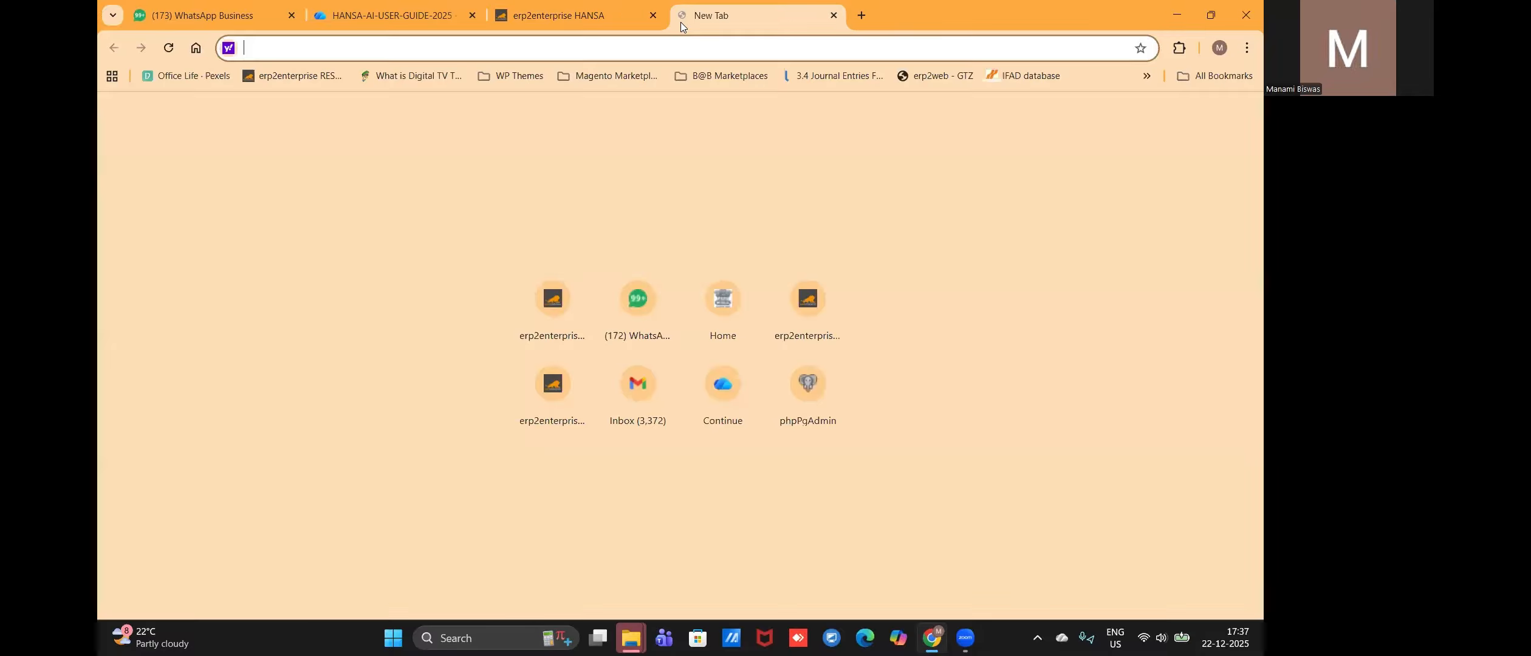
type("154")
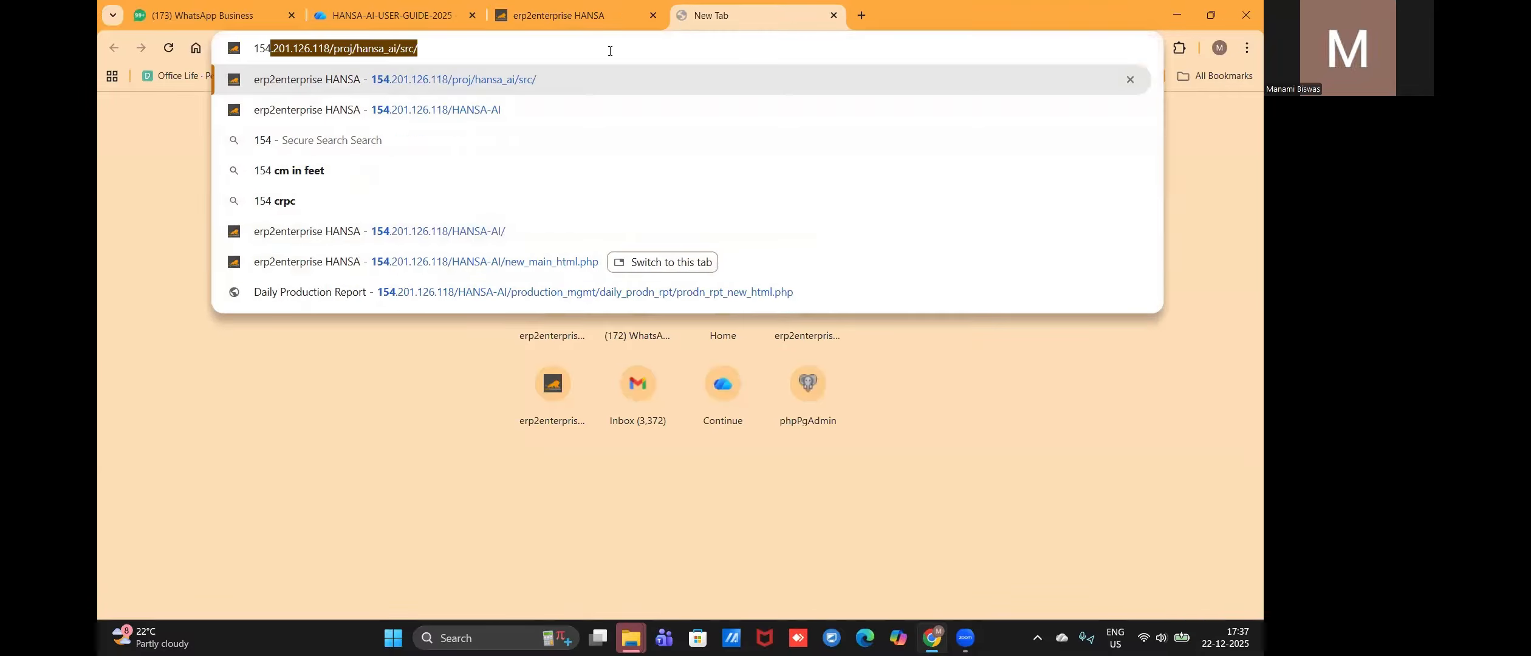
left_click(499, 113)
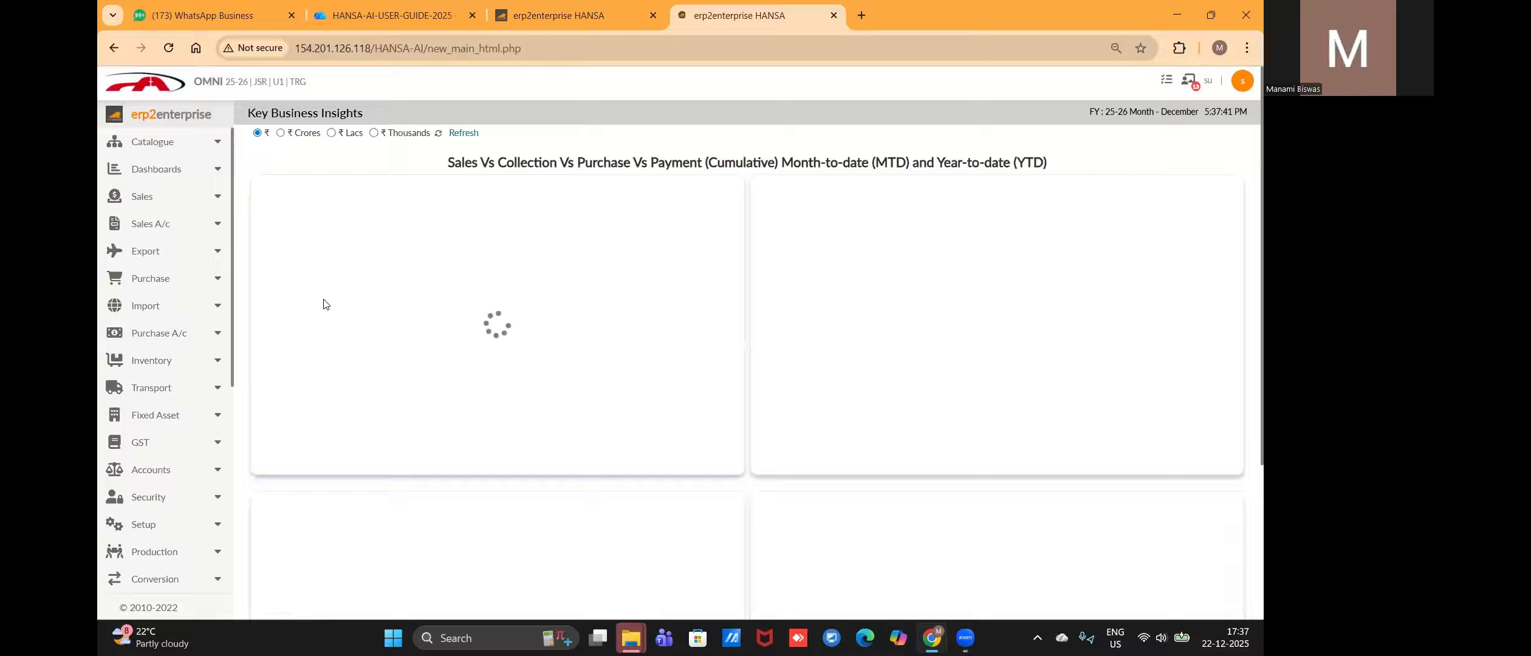
left_click(156, 364)
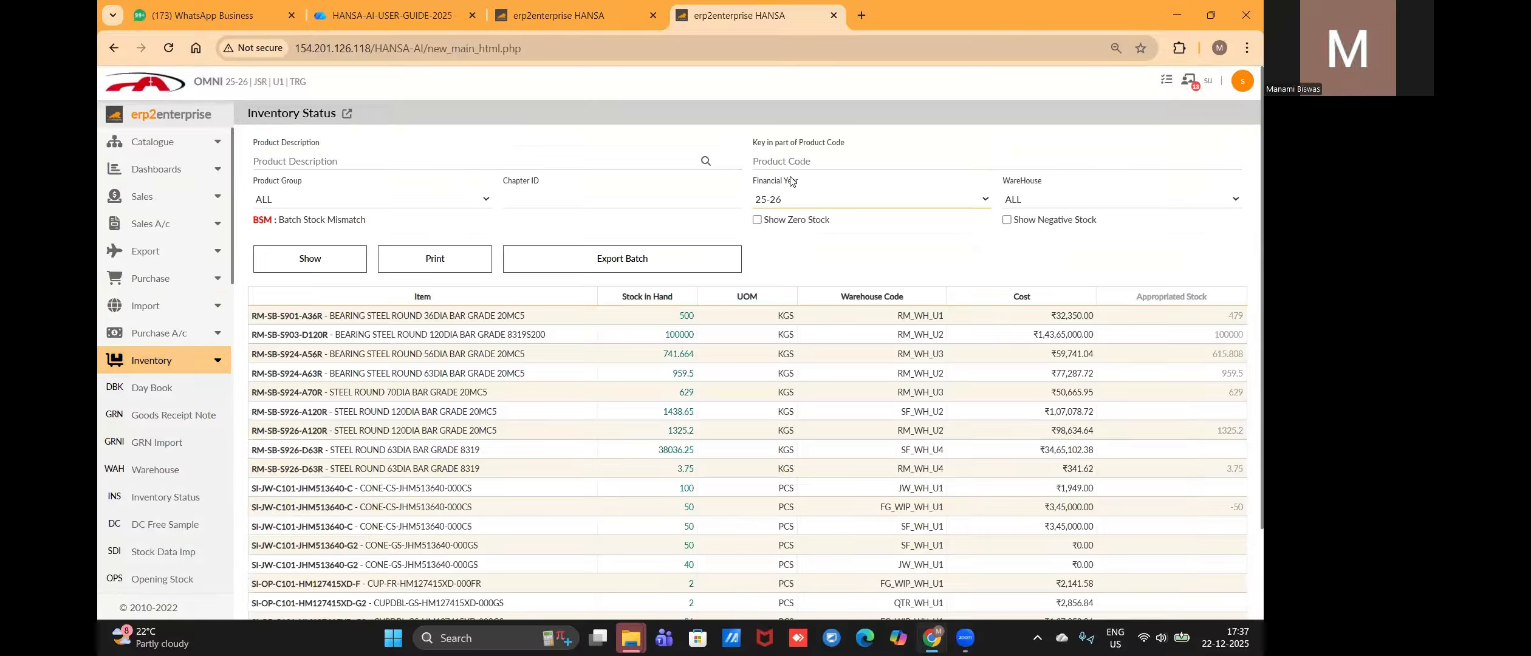
left_click(1031, 200)
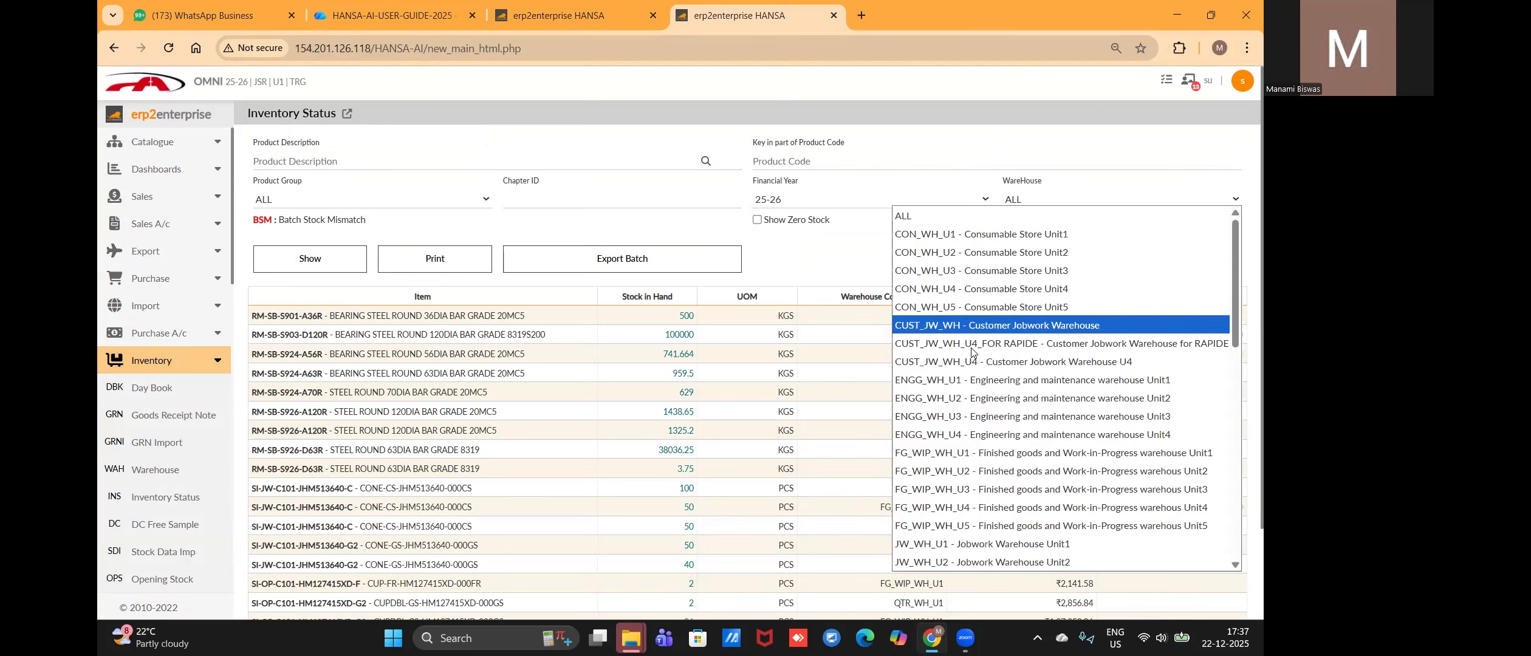
left_click(955, 454)
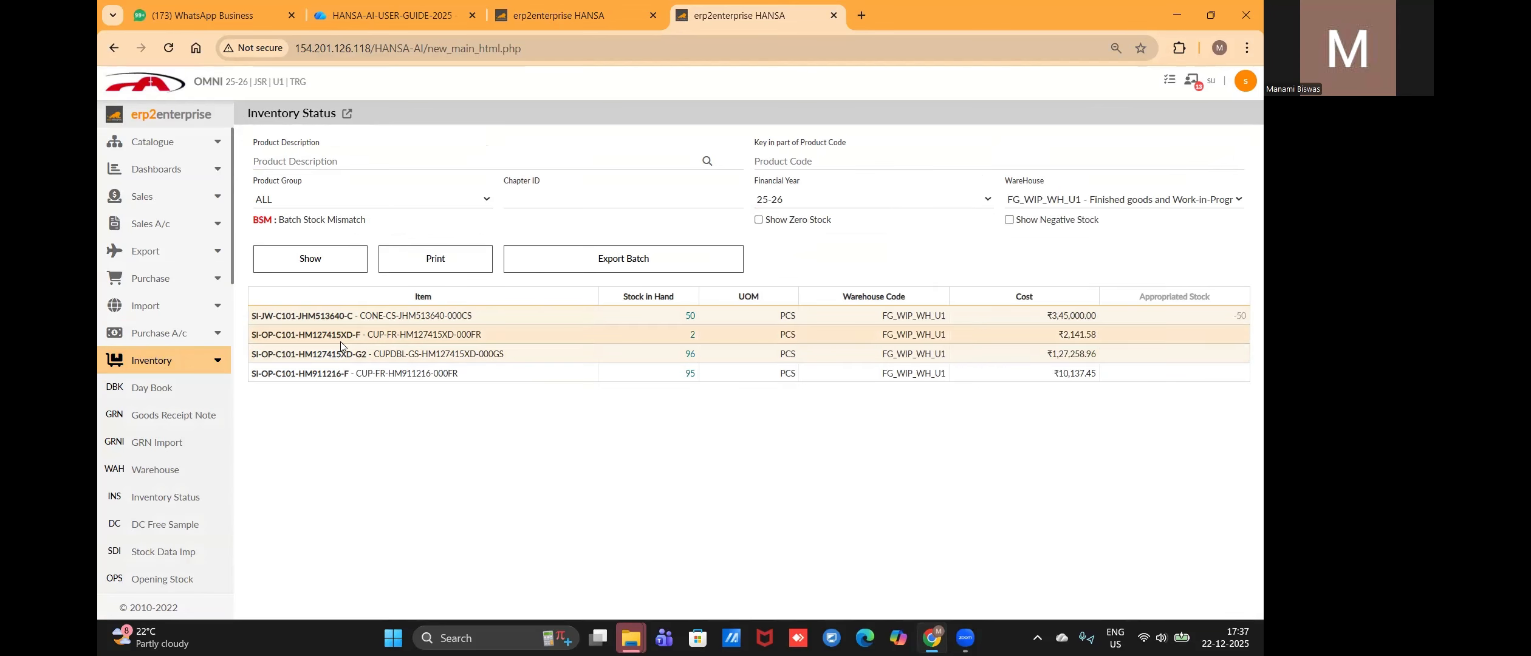
Step: Copy the part "HM911216-" from the item code SI-OP-C101-HM911216-F in the inventory list
triple_click(331, 375)
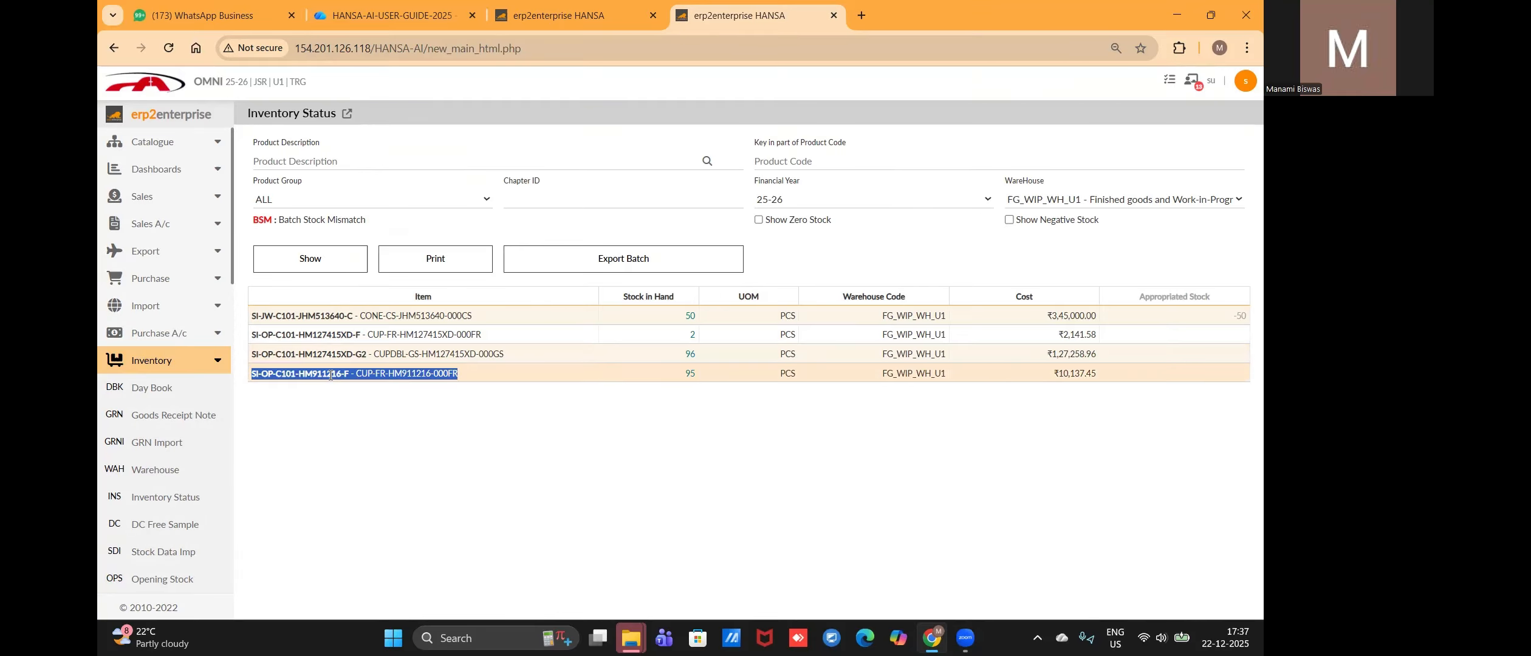
left_click(331, 375)
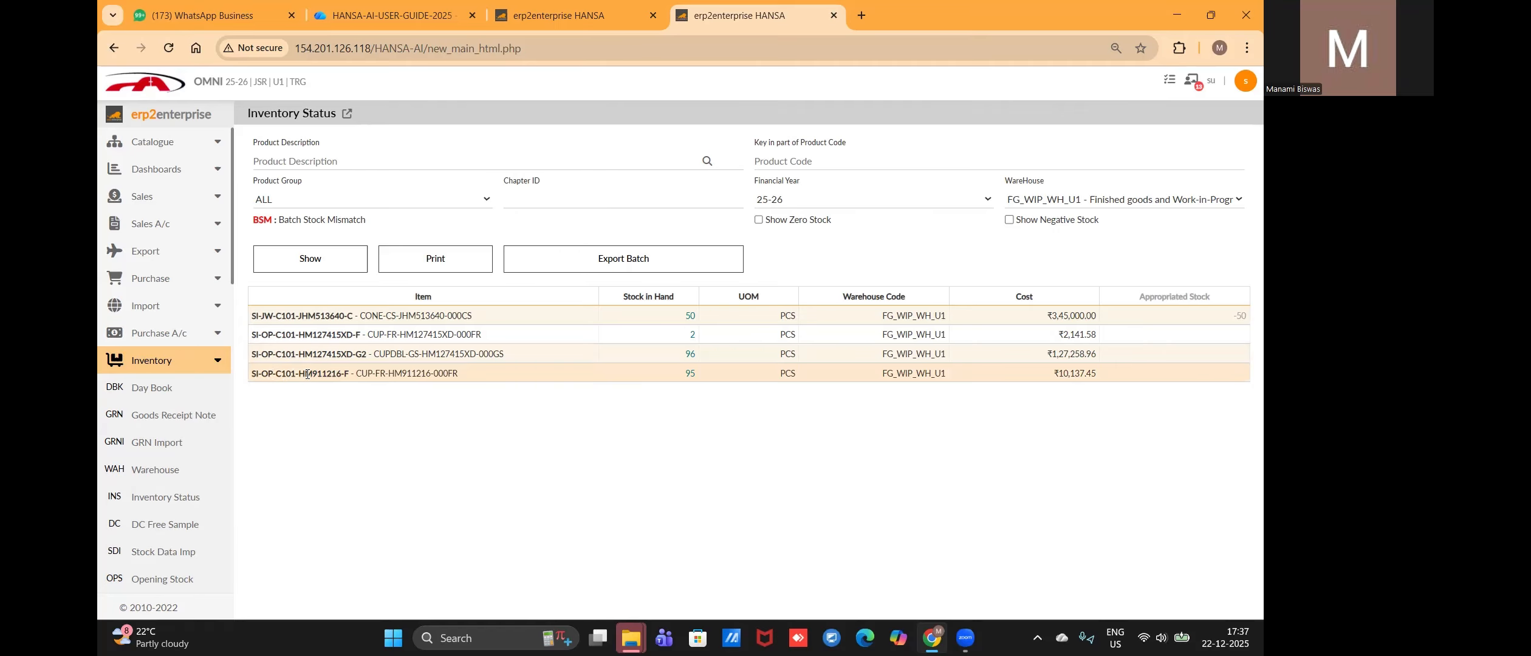
left_click_drag(302, 373, 350, 377)
key("ctrl+c")
Step: Back in the jobwork issue, search the receipt item with HM911216-g2 and choose SI-OP-C101-HM911216-G2 - CUP-GS-HM911216-000GS
left_click(577, 24)
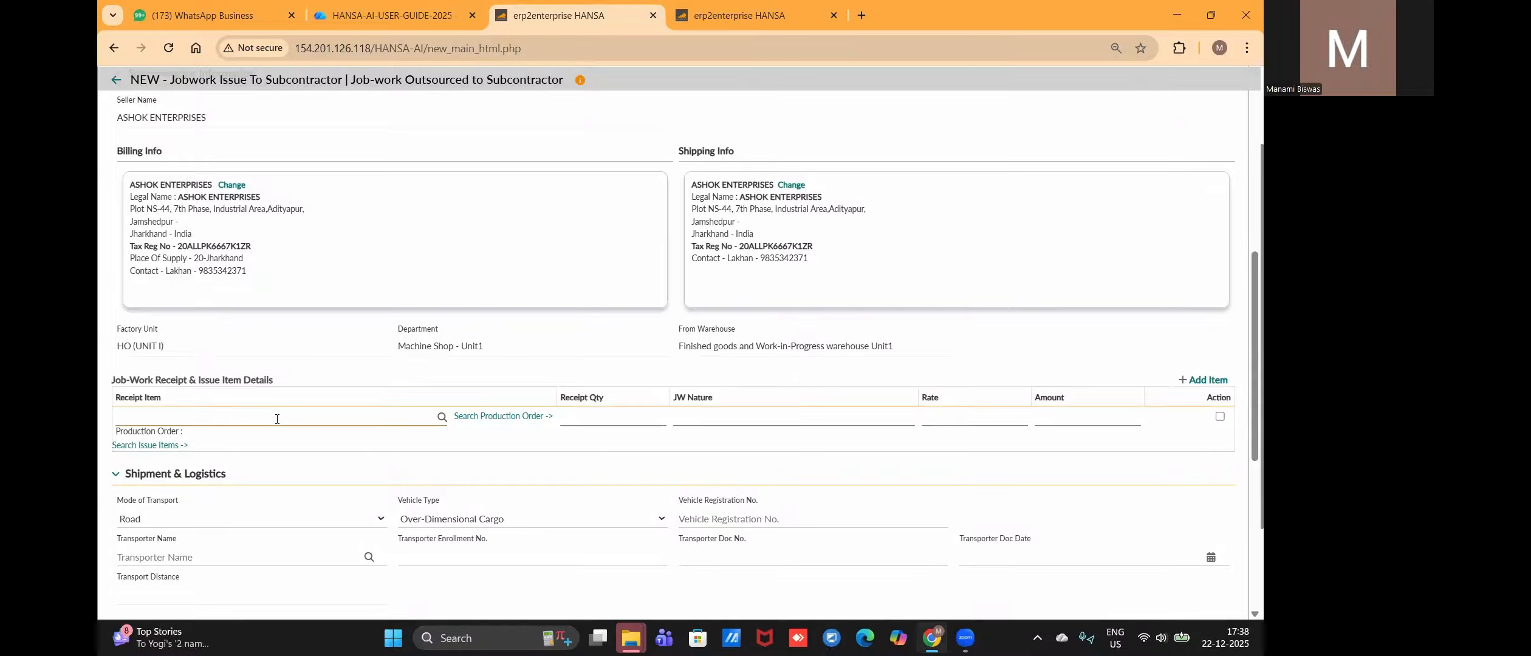
key("ctrl+v")
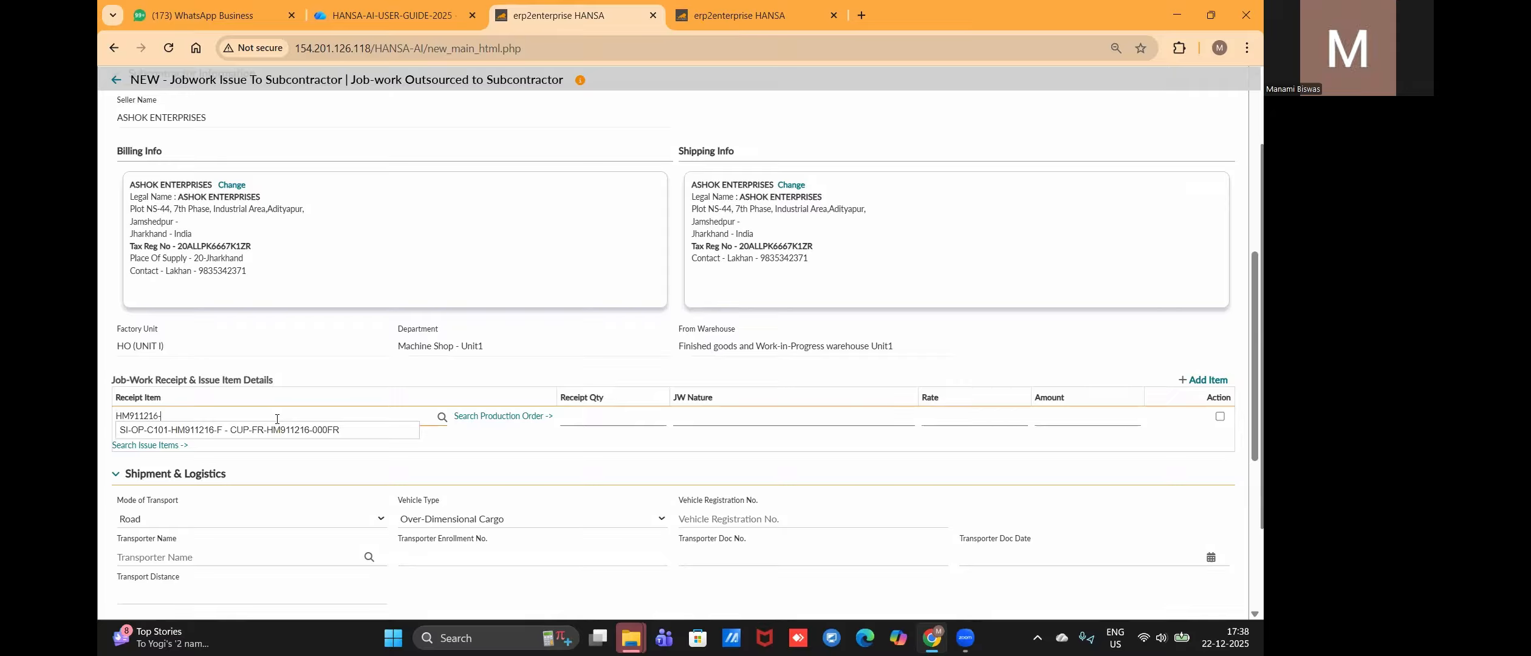
type("g2")
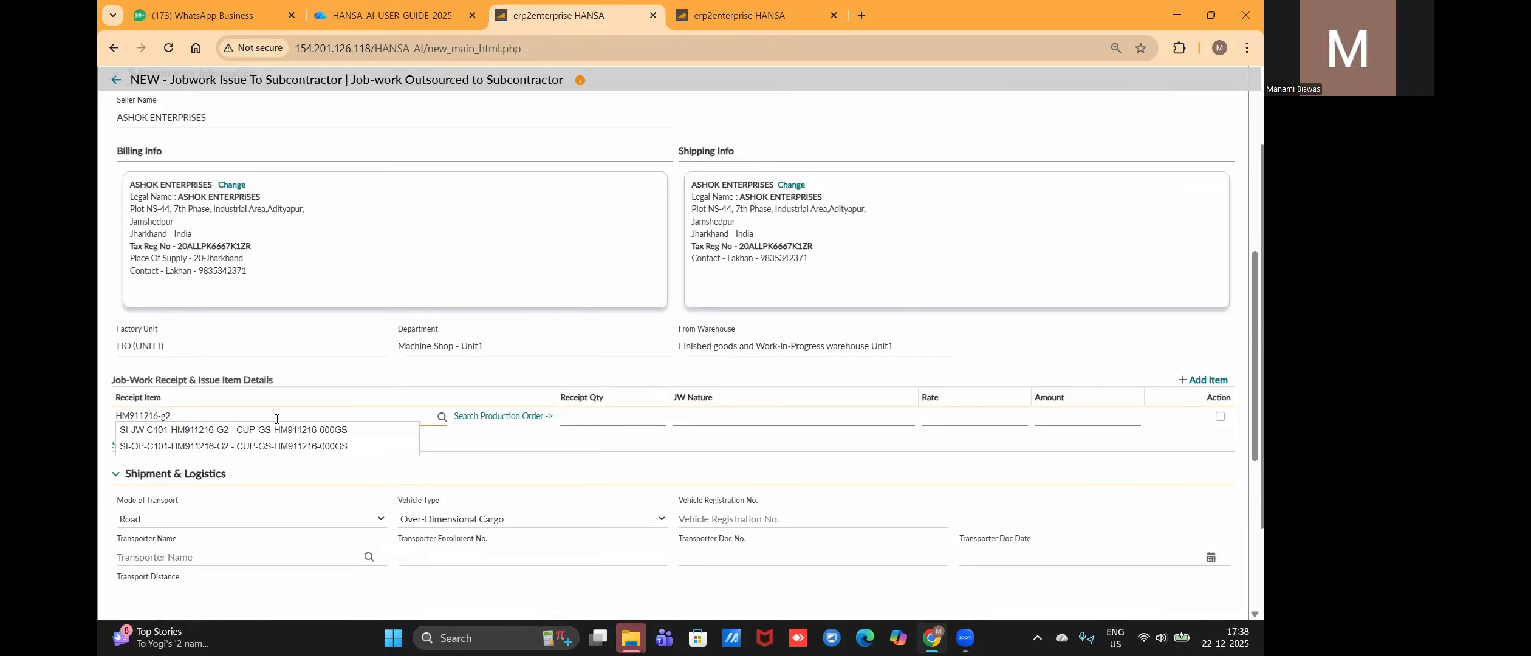
left_click(250, 447)
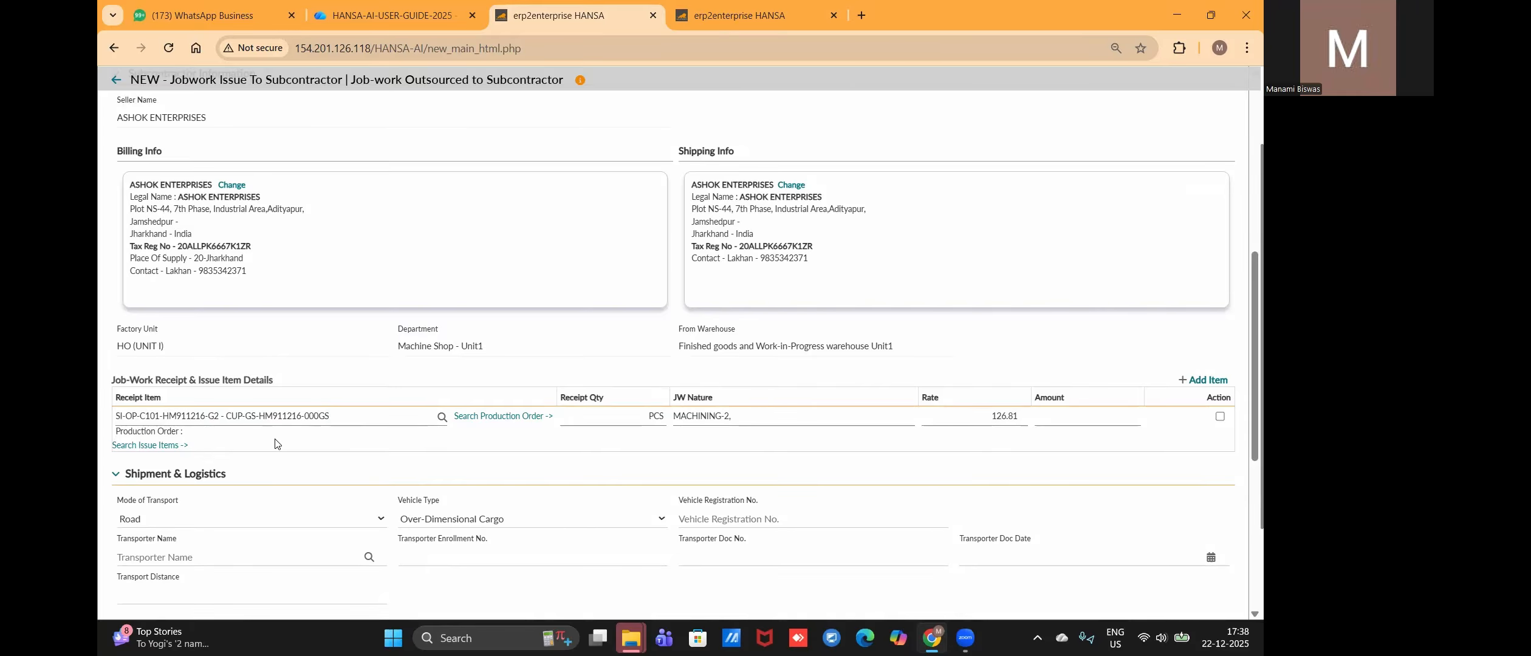
Step: Search the receipt item's production orders up to 31/12/2025 and link the one with an order quantity of 100
left_click(474, 418)
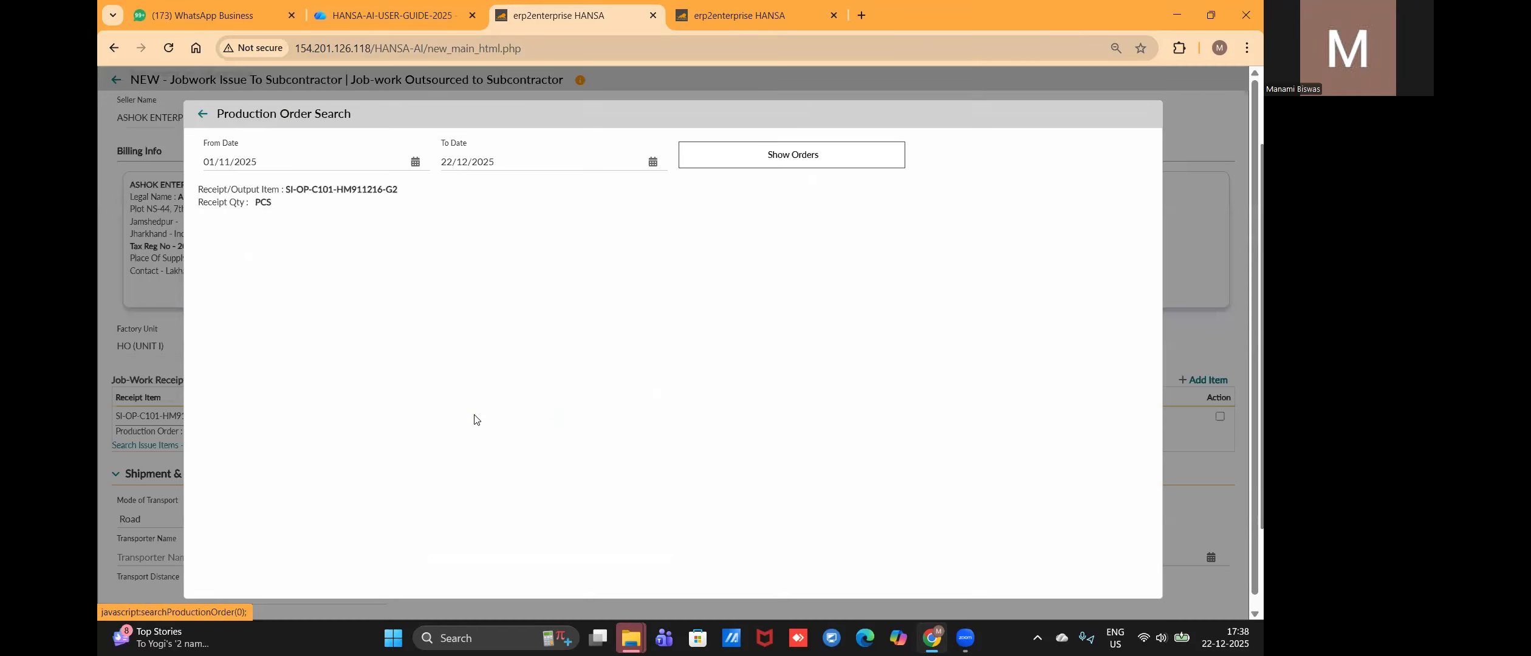
left_click(773, 165)
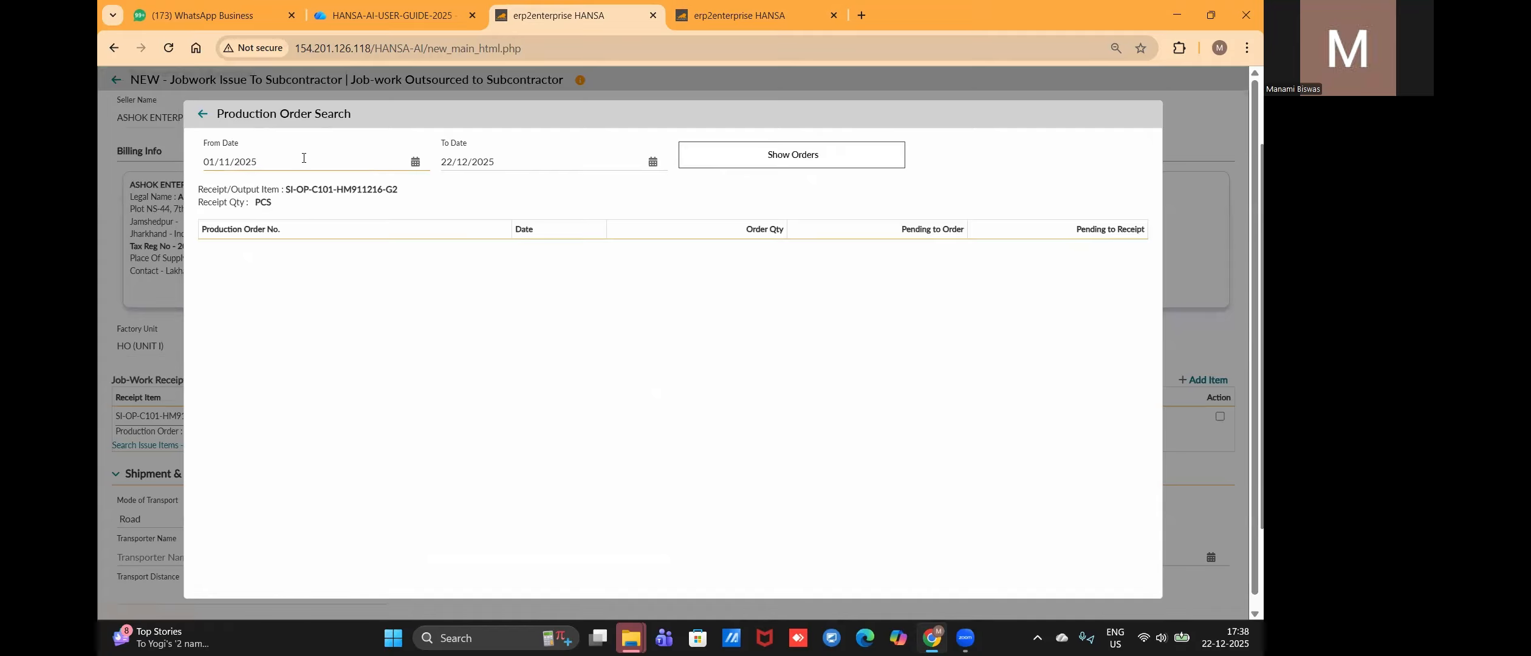
left_click(493, 161)
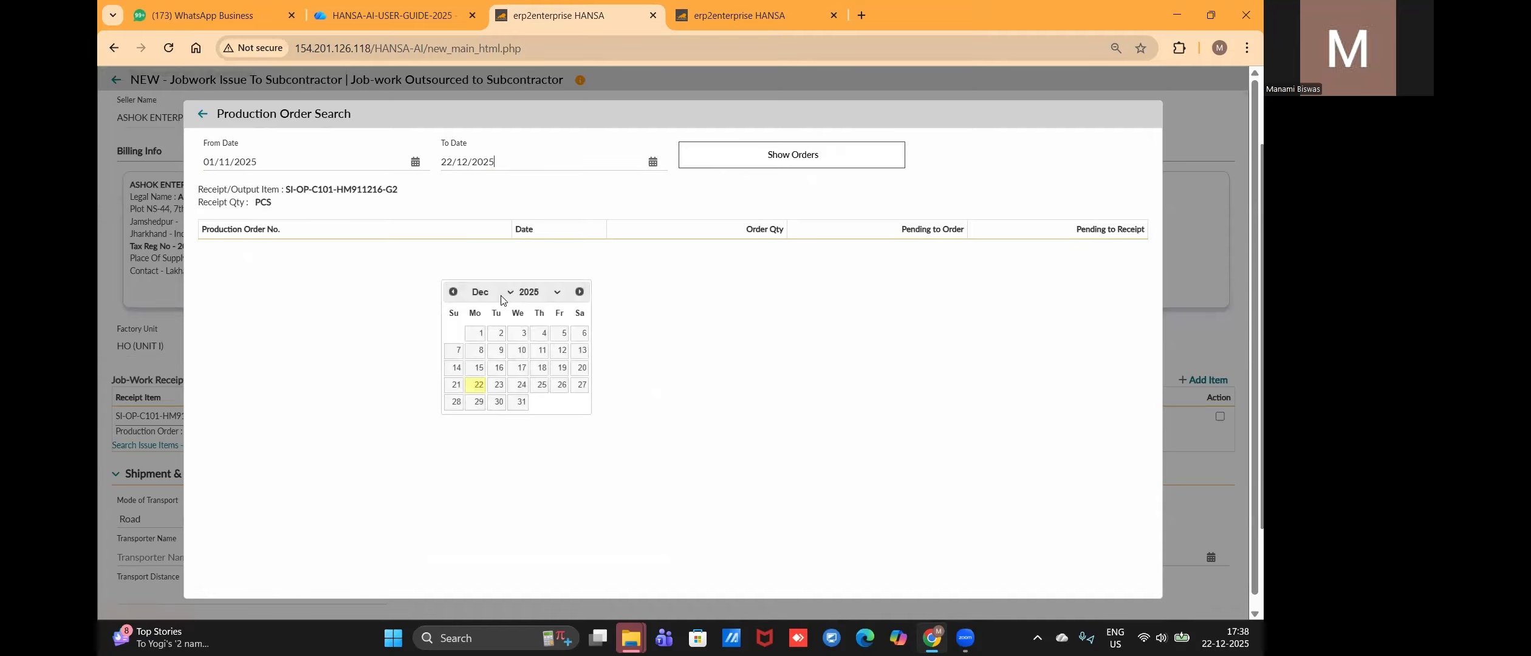
left_click(520, 402)
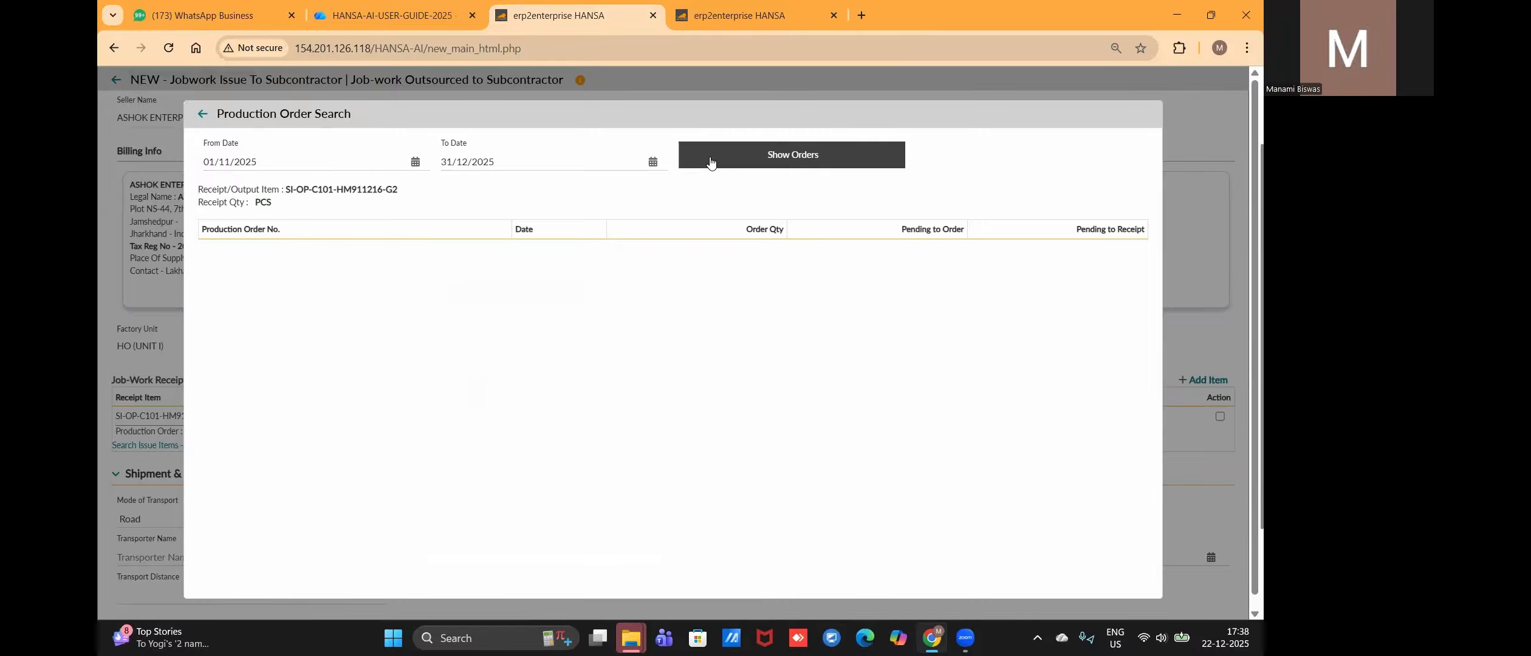
left_click(711, 162)
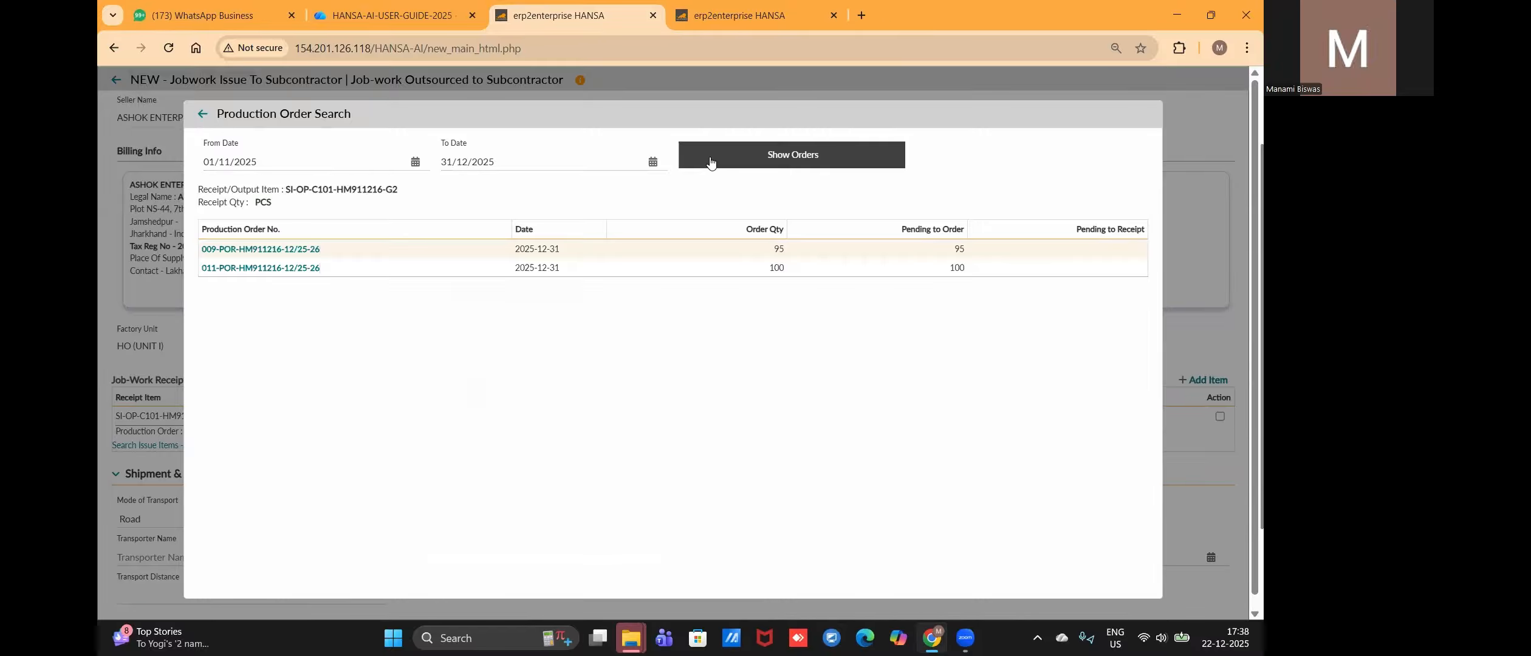
left_click(314, 270)
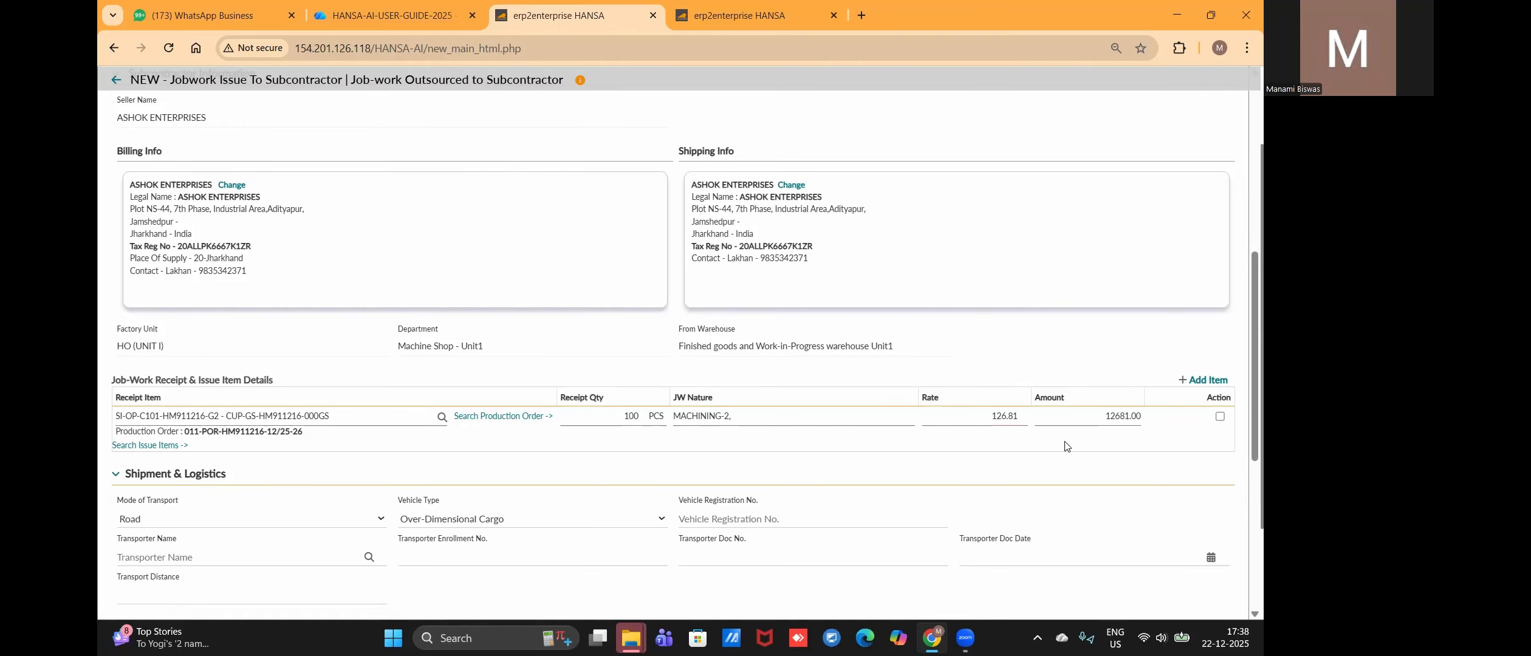
Step: Add SI-OP-C101-HM911216-F - CUP-FR-HM911216-000FR as the issue item for the receipt item
left_click(156, 446)
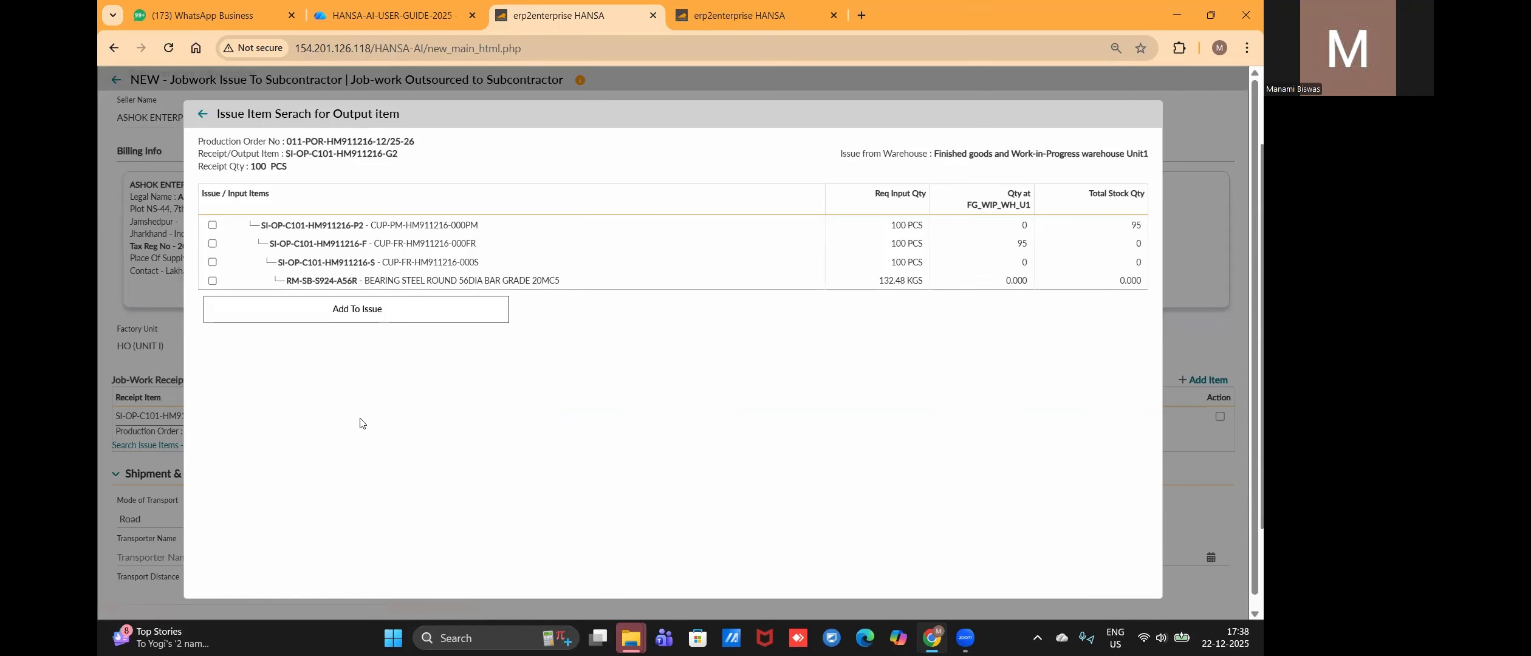
left_click(212, 245)
left_click(350, 313)
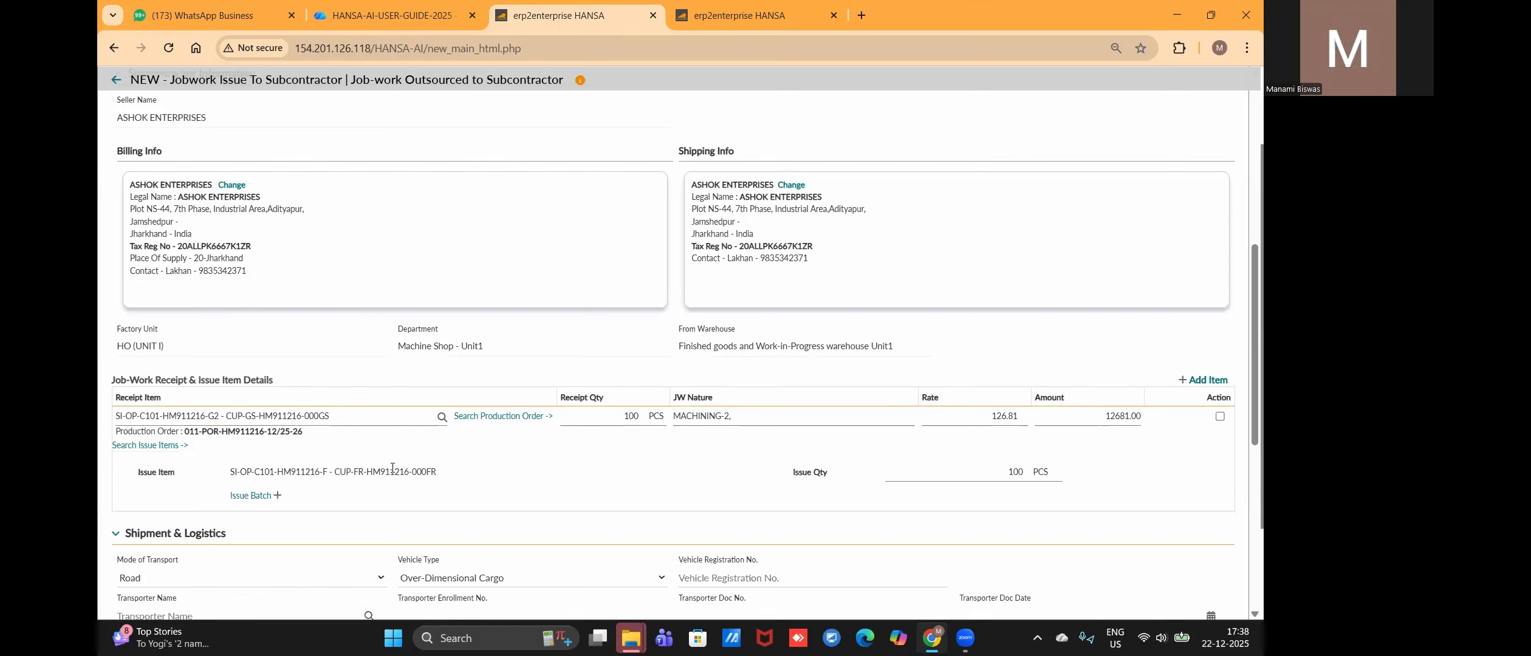
Step: Try to issue 95 PCS of the issue item from batch mfg544654, and leave the batch selection
left_click(258, 497)
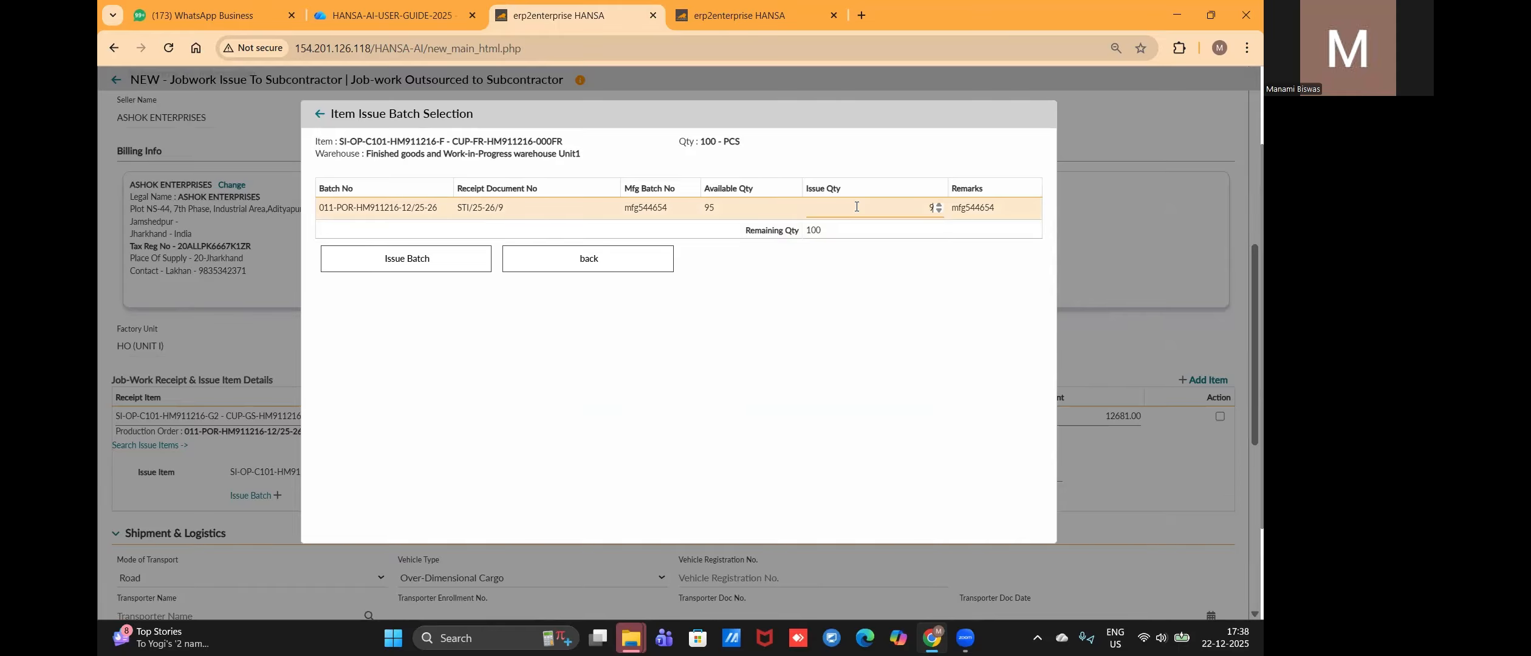
left_click(843, 246)
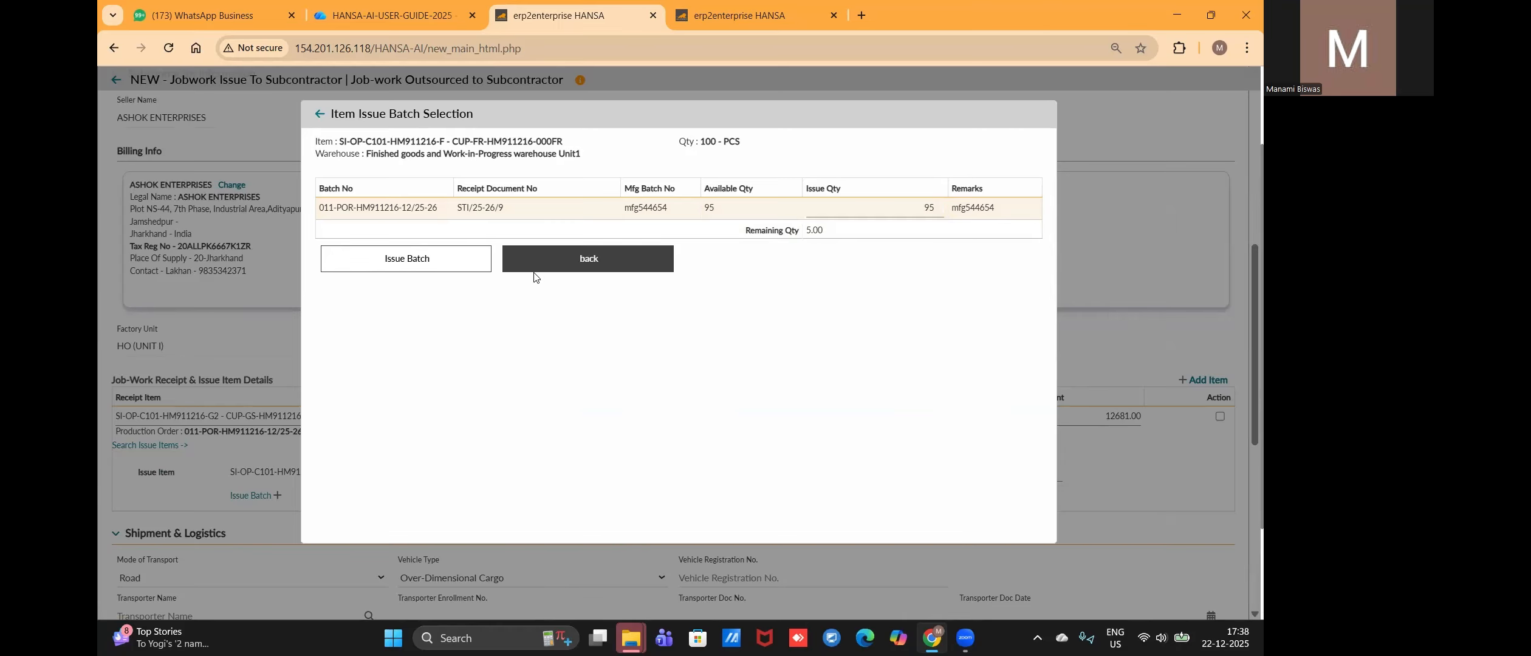
left_click(438, 268)
left_click(828, 157)
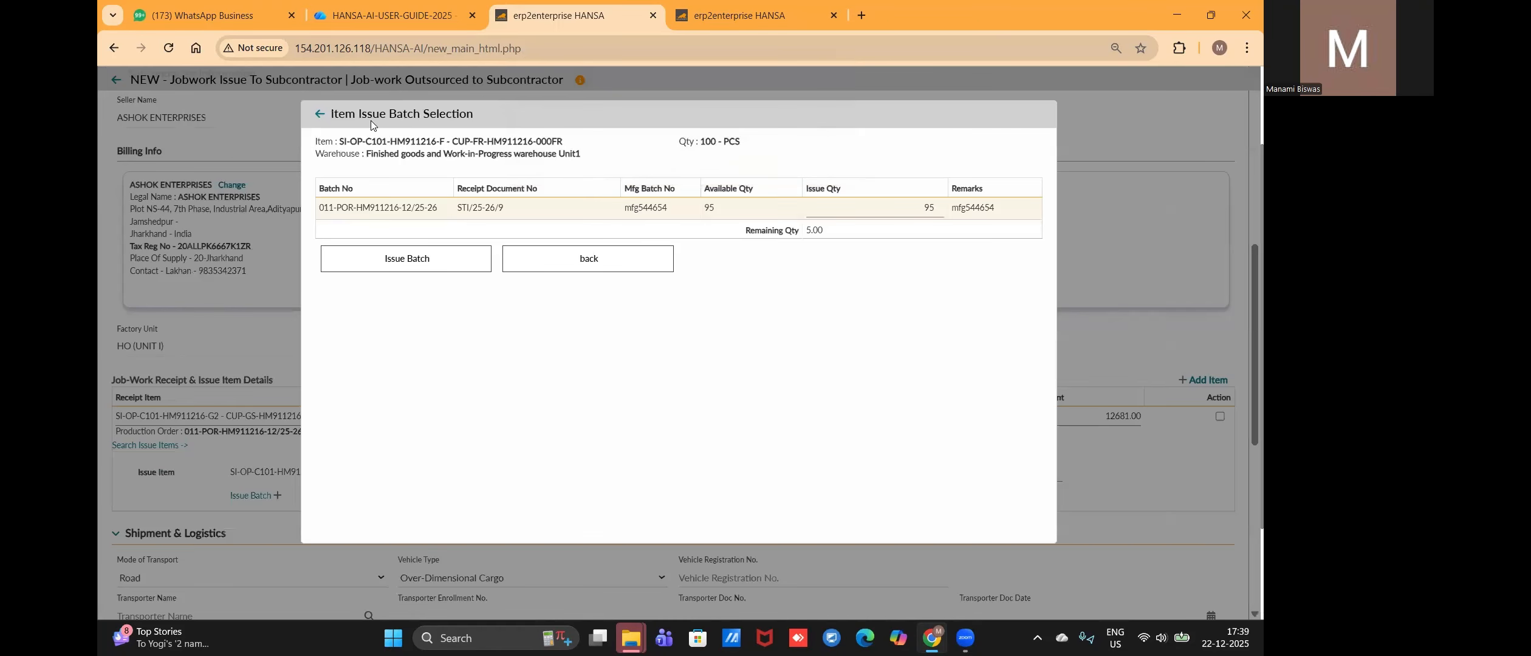
left_click(320, 121)
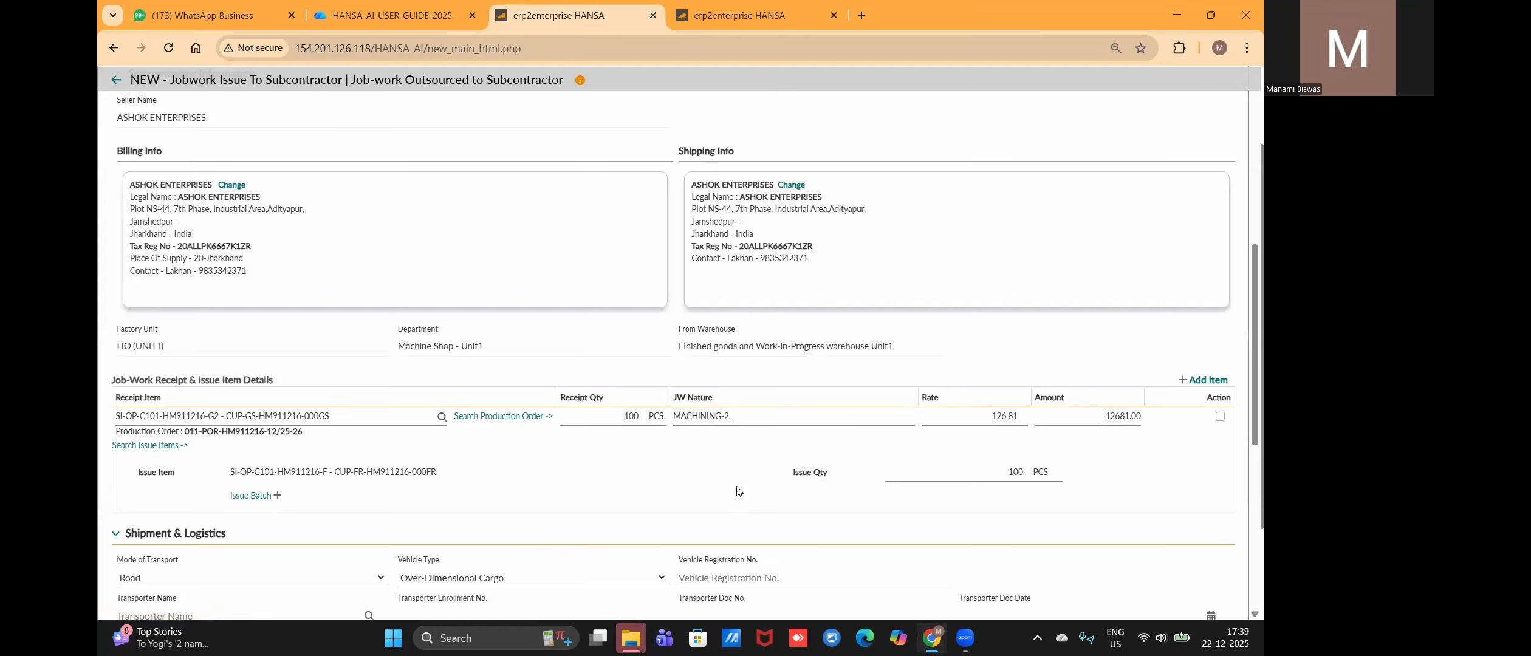
Step: Set both the receipt quantity and the issue quantity of the job-work item to 95 PCS
double_click(599, 418)
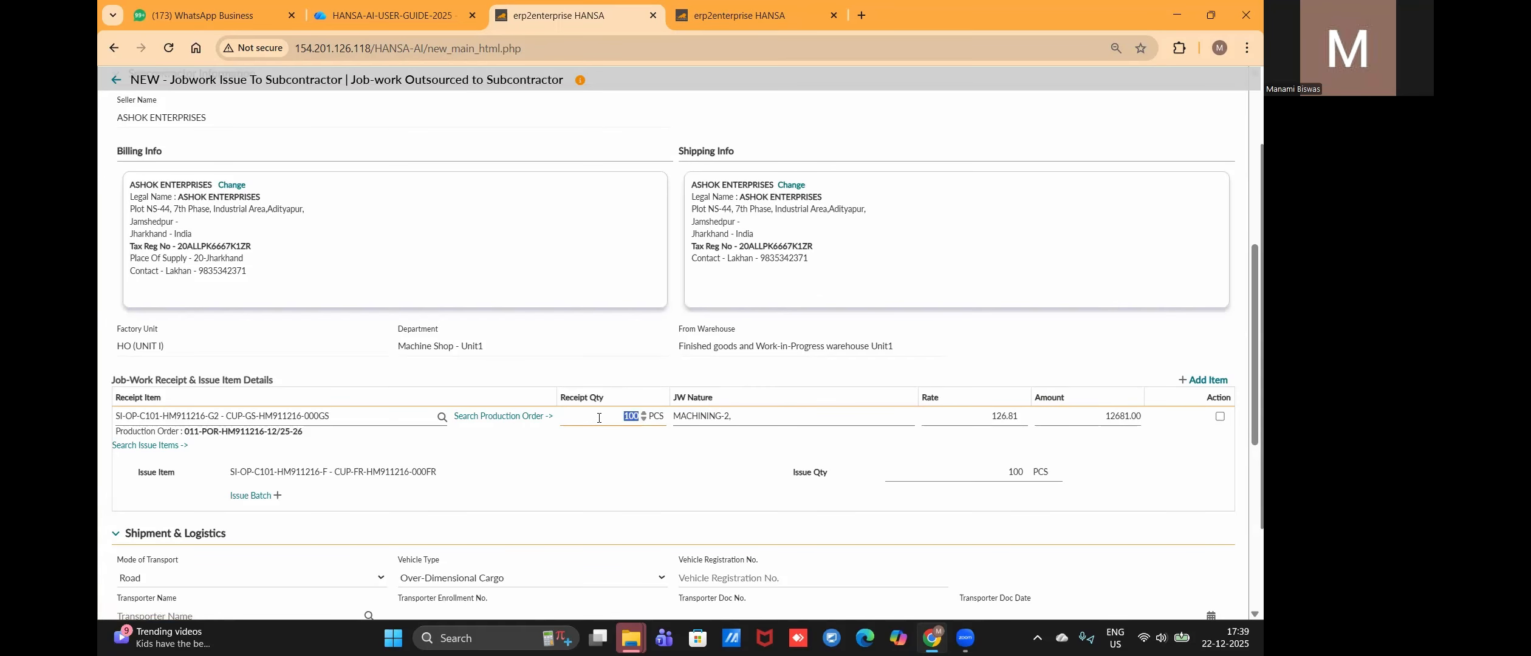
type("95")
left_click(634, 492)
double_click(968, 471)
type("9")
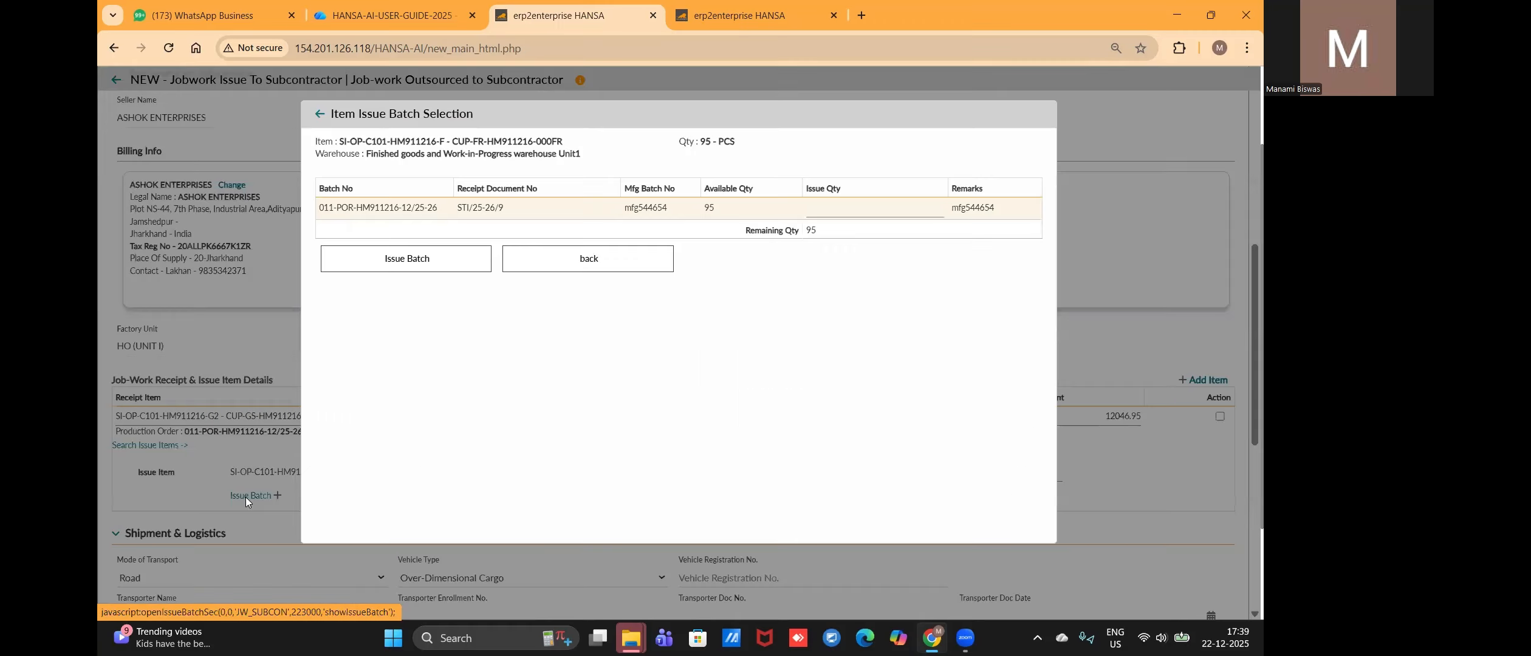
Step: Issue 95 PCS from batch mfg544654 for the issue item and confirm the job-work item row
left_click(248, 495)
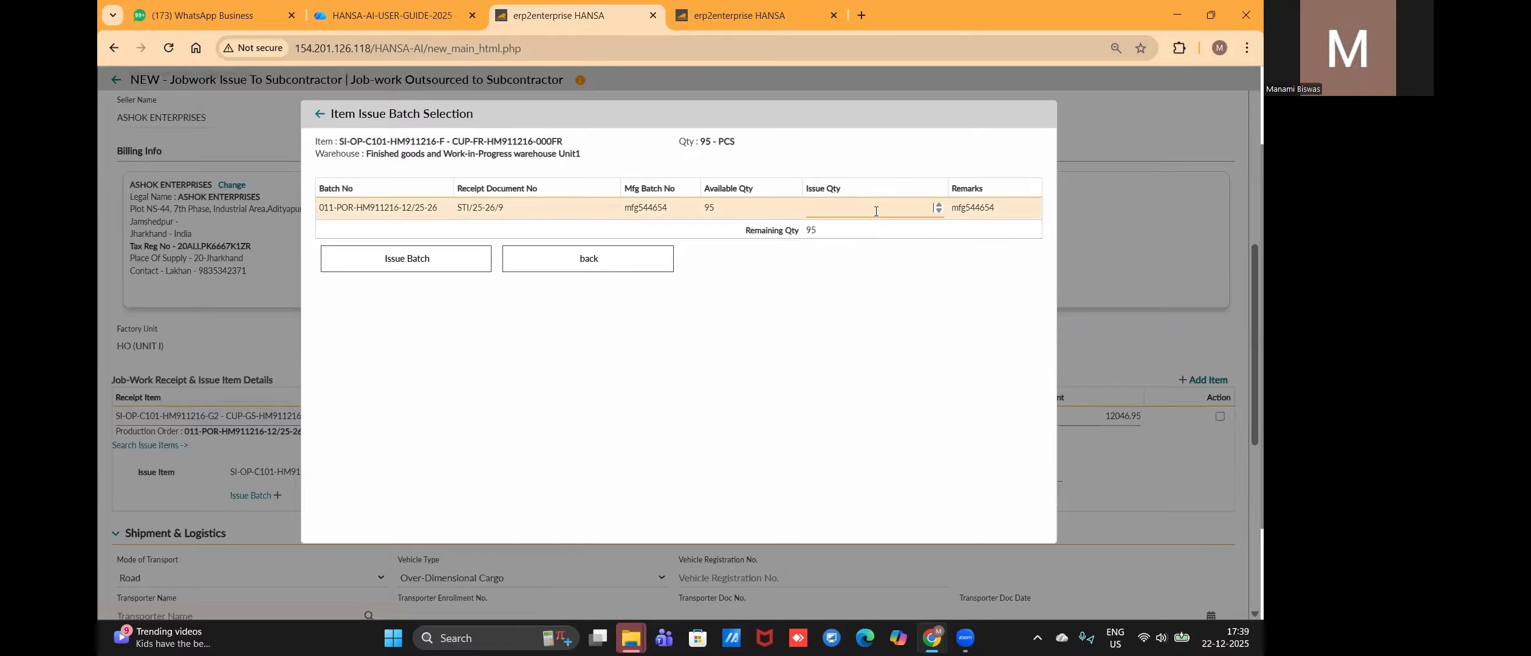
left_click(860, 339)
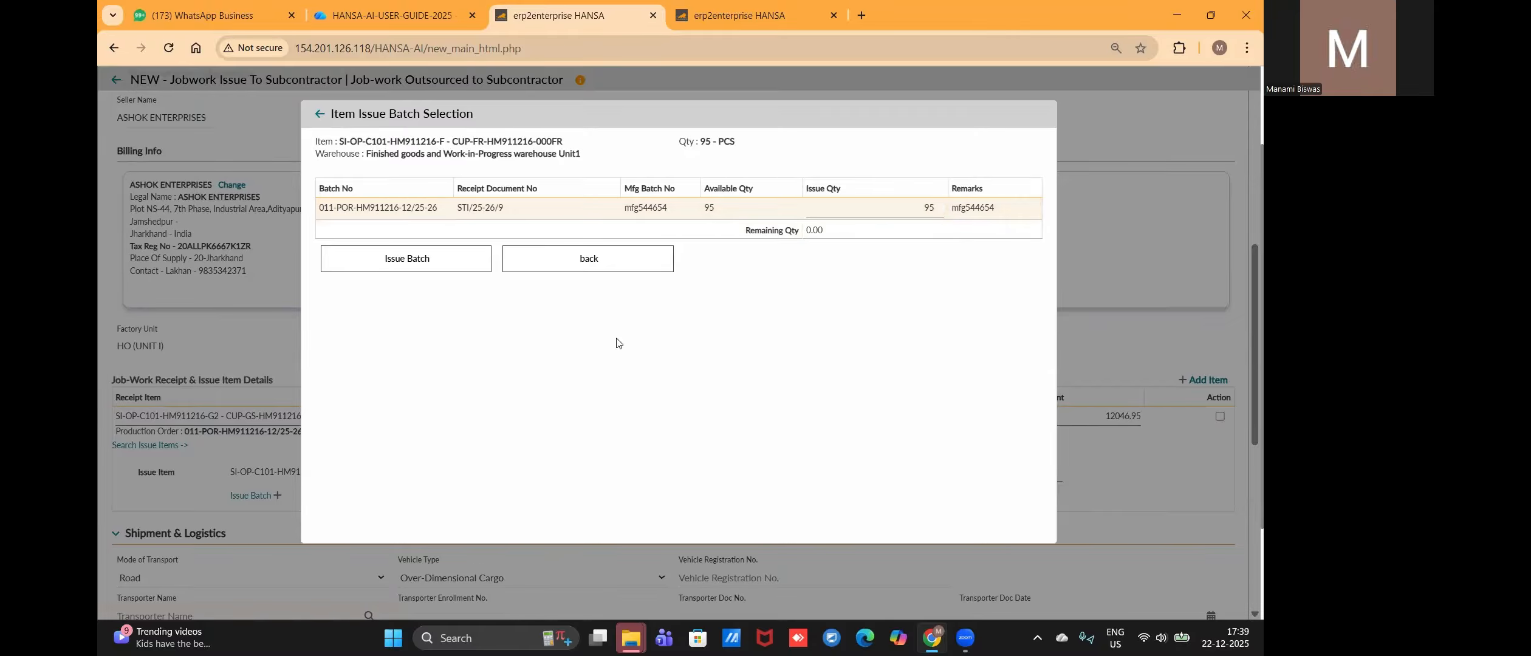
left_click(463, 260)
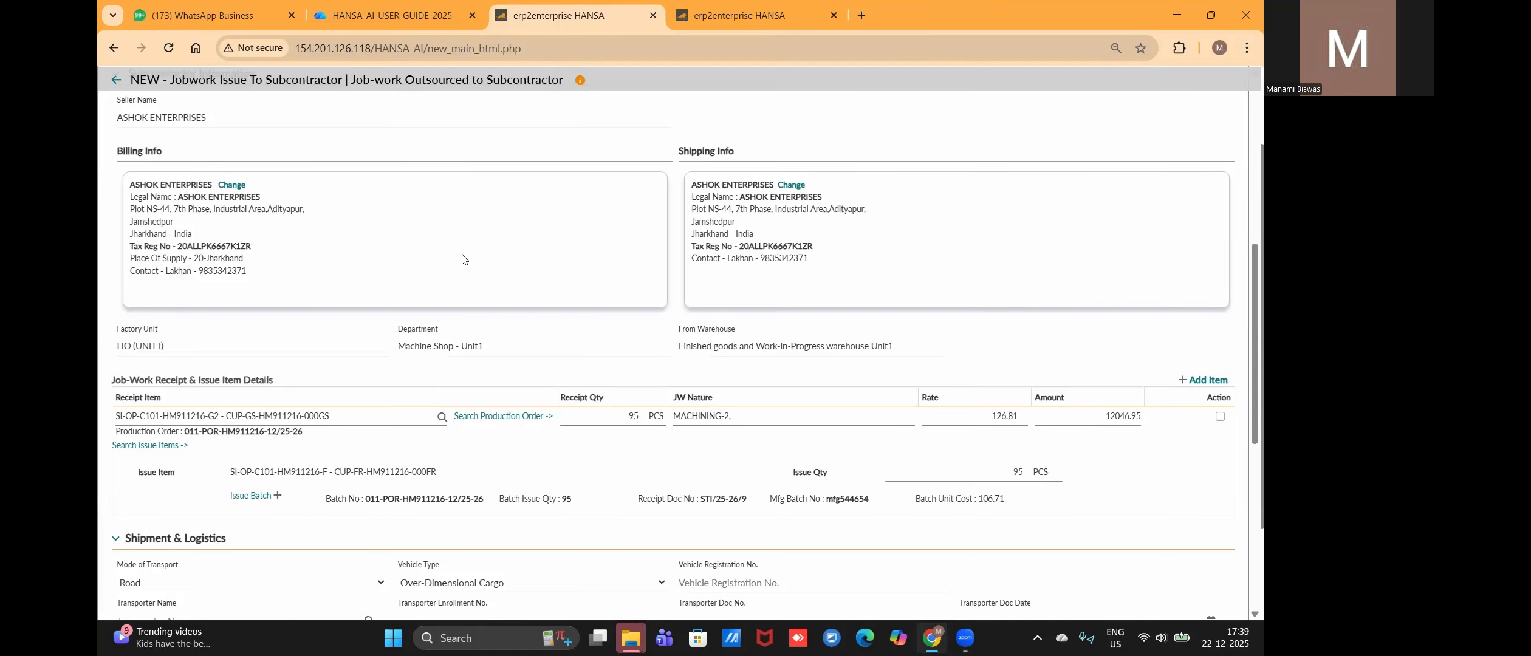
left_click(1220, 418)
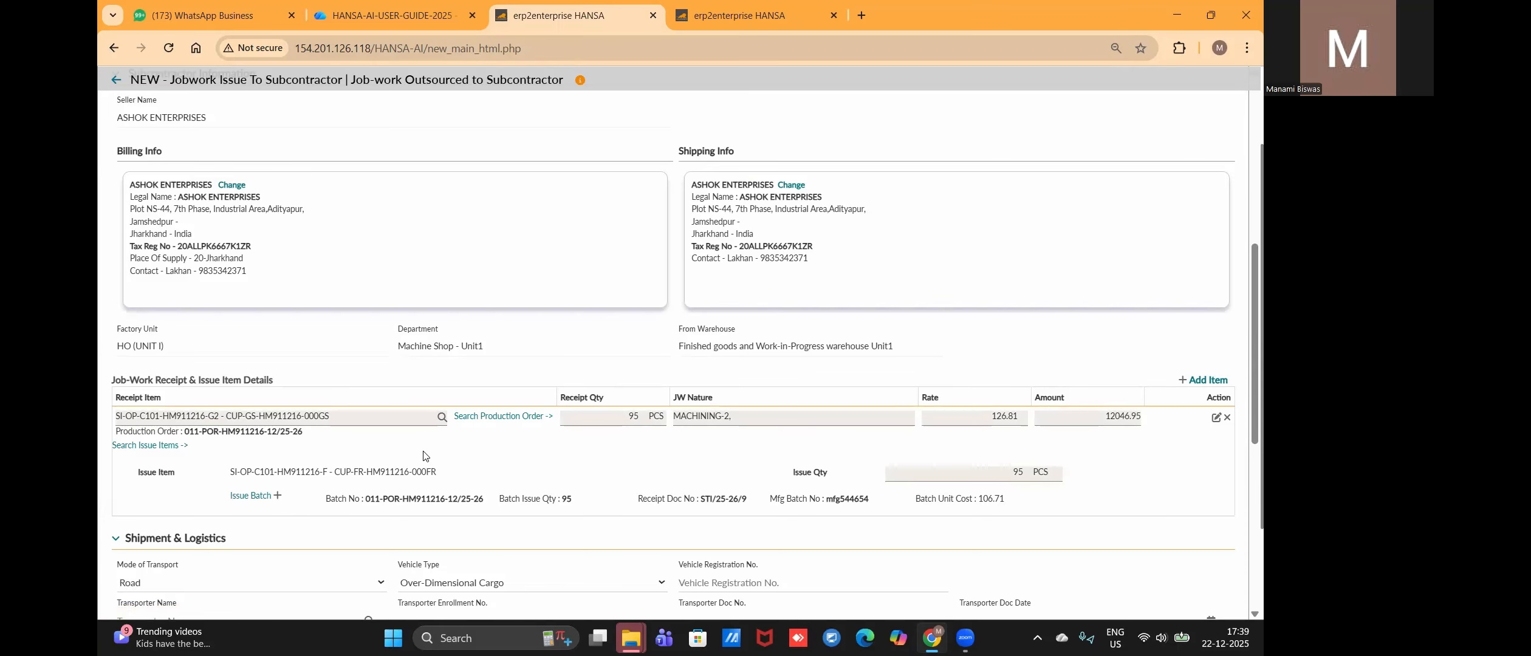
scroll(423, 455, "up", 6)
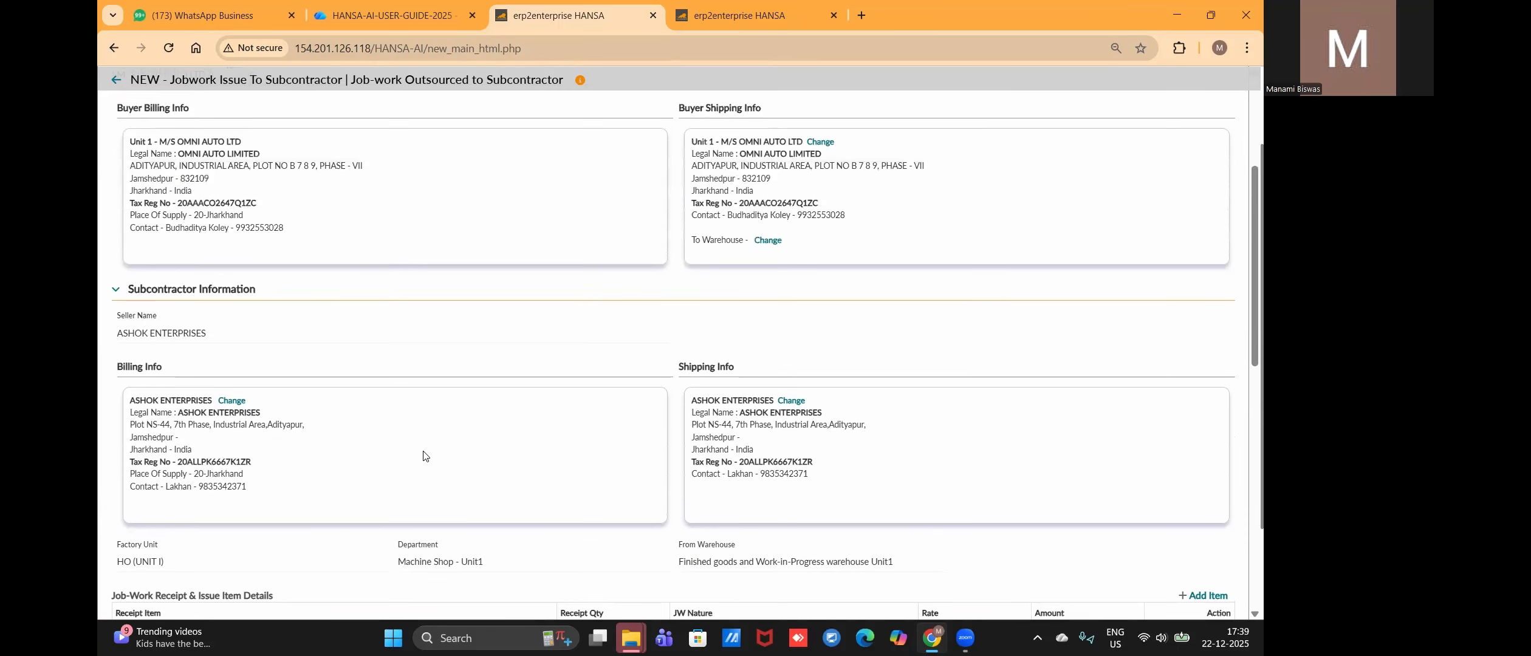
scroll(424, 456, "down", 8)
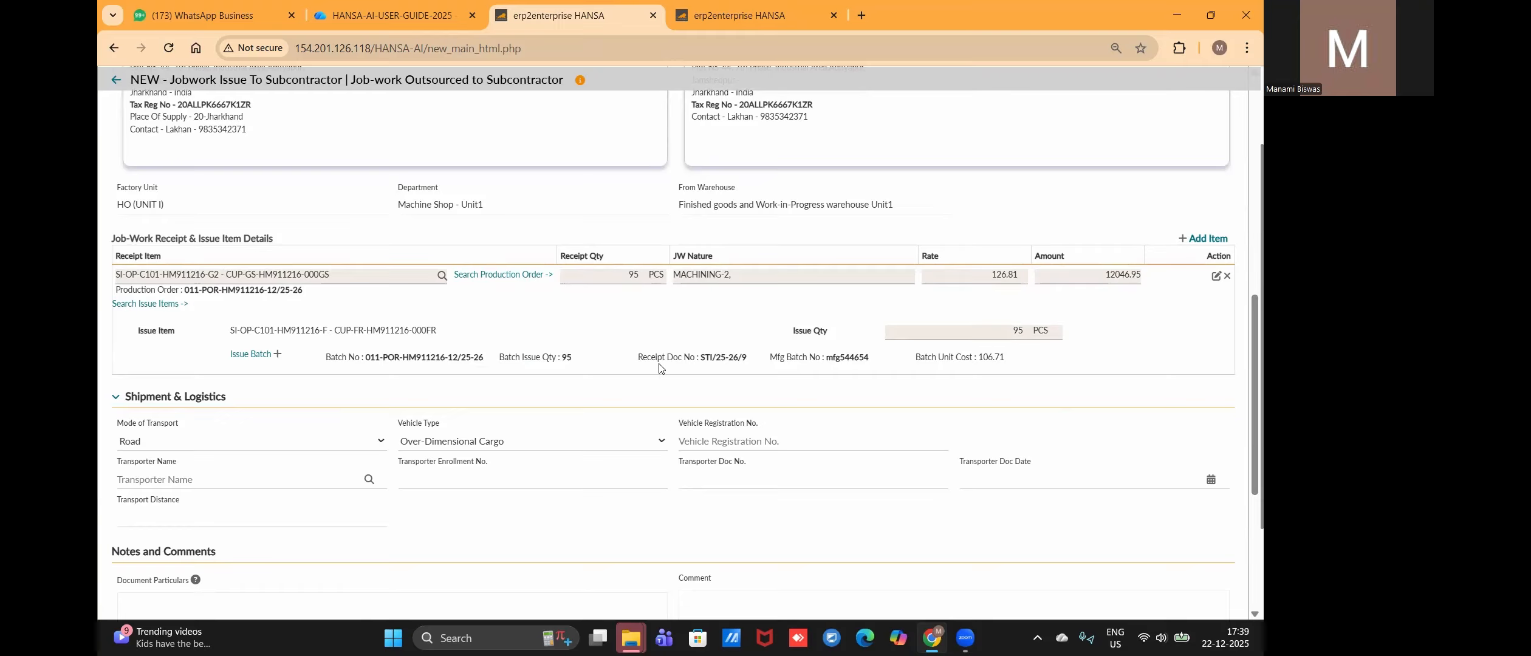
scroll(668, 334, "down", 2)
left_click(778, 338)
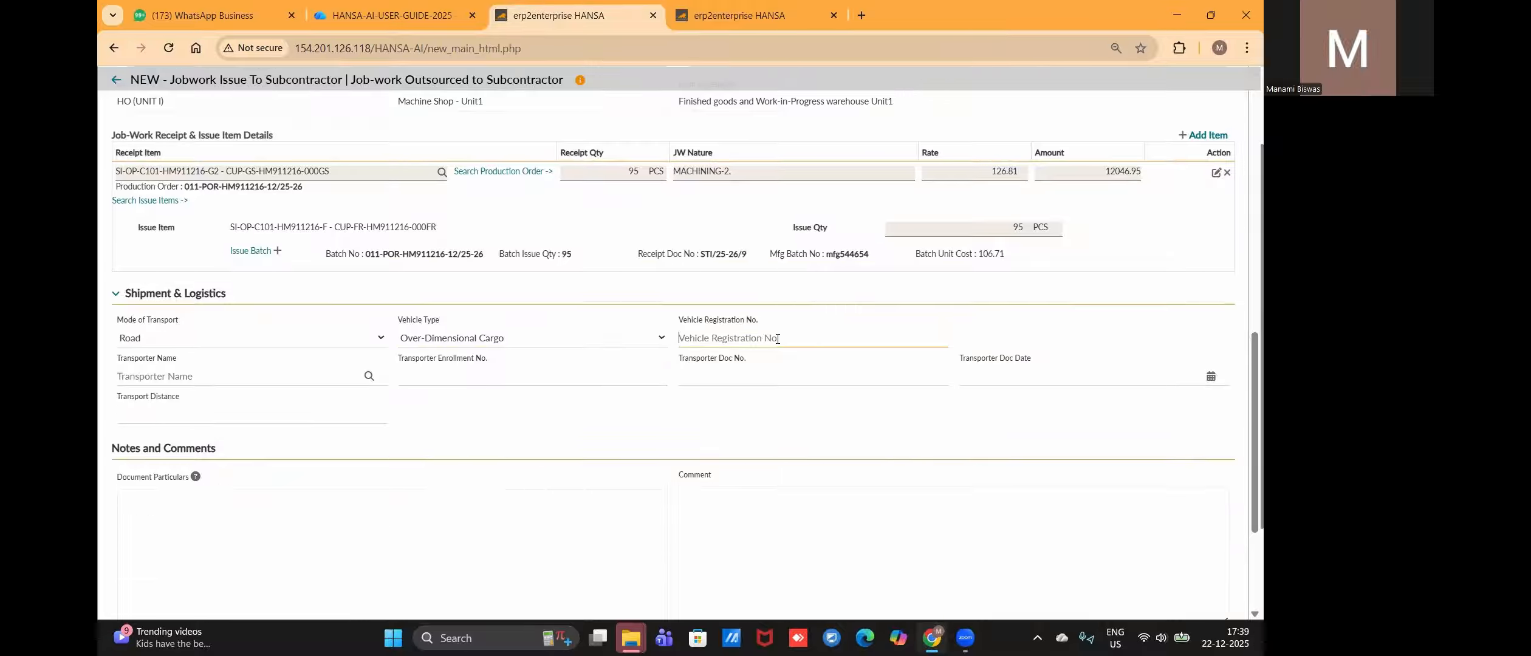
type("JH697987")
Step: Search for transporter "sharma" and assign SHARMA TRANSPORT with its enrollment number to the shipment and logistics details
left_click(242, 373)
type("sharma")
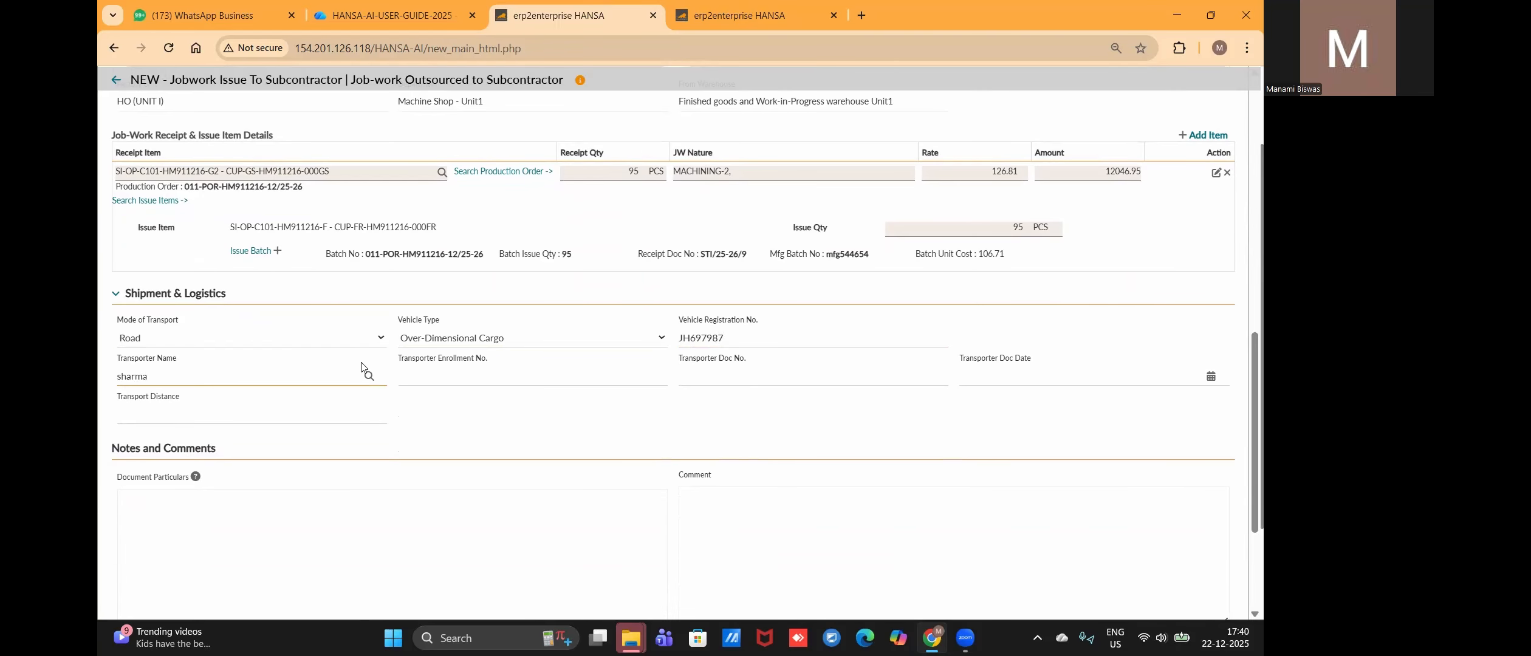
left_click(368, 376)
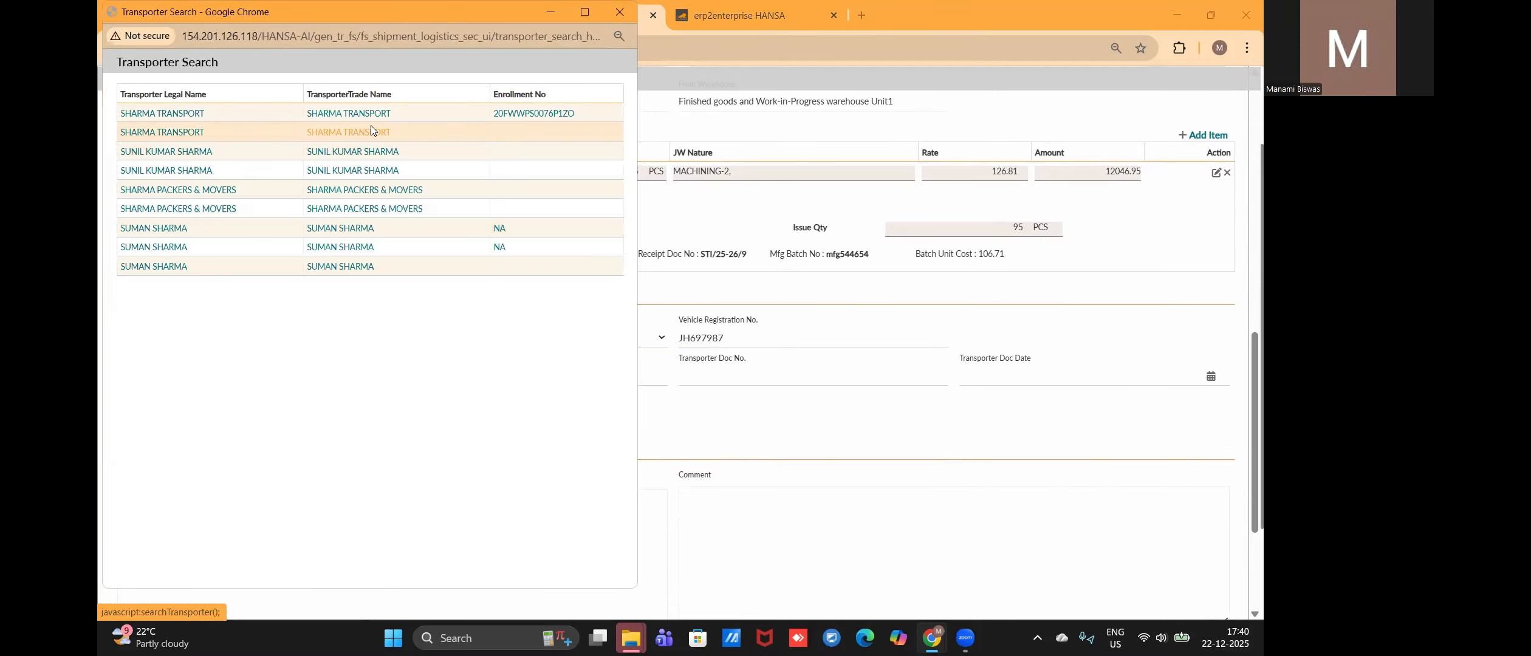
left_click(348, 114)
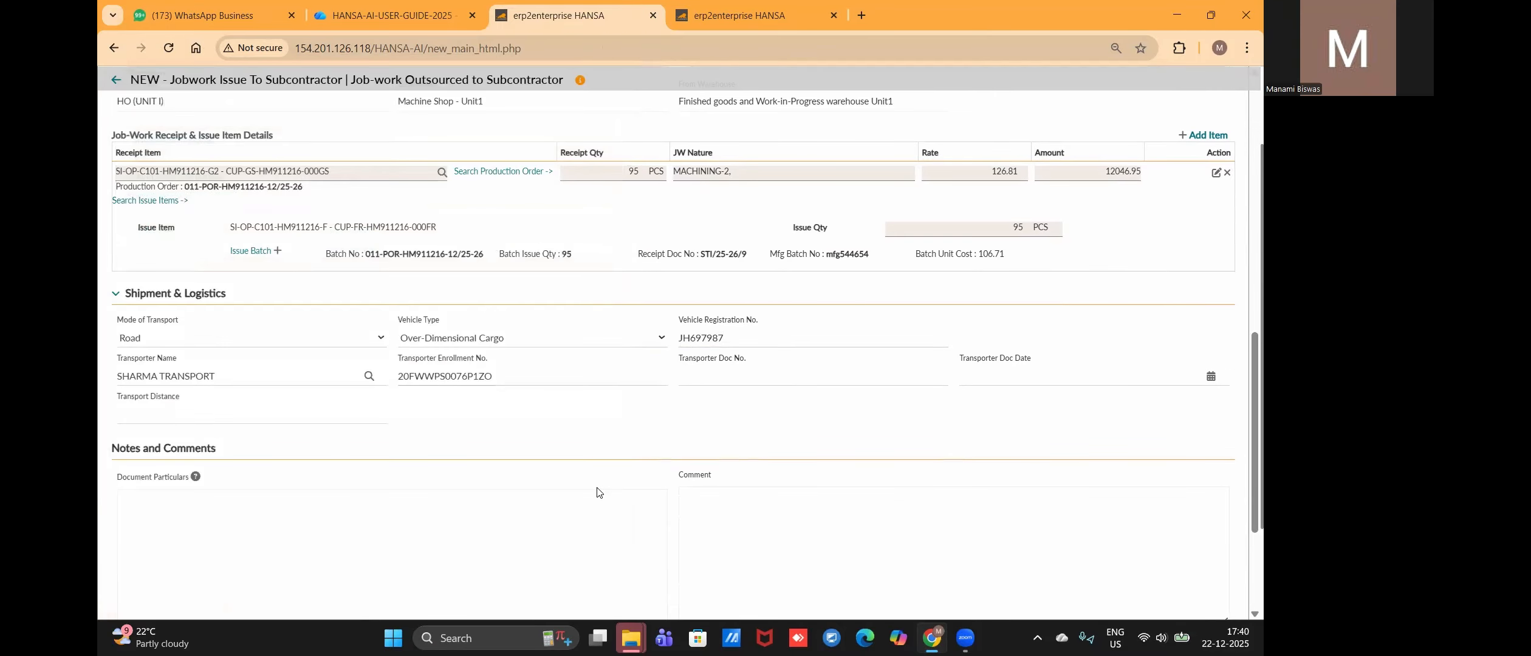
Step: Save the jobwork issue to the subcontractor and review the saved document
scroll(597, 492, "down", 3)
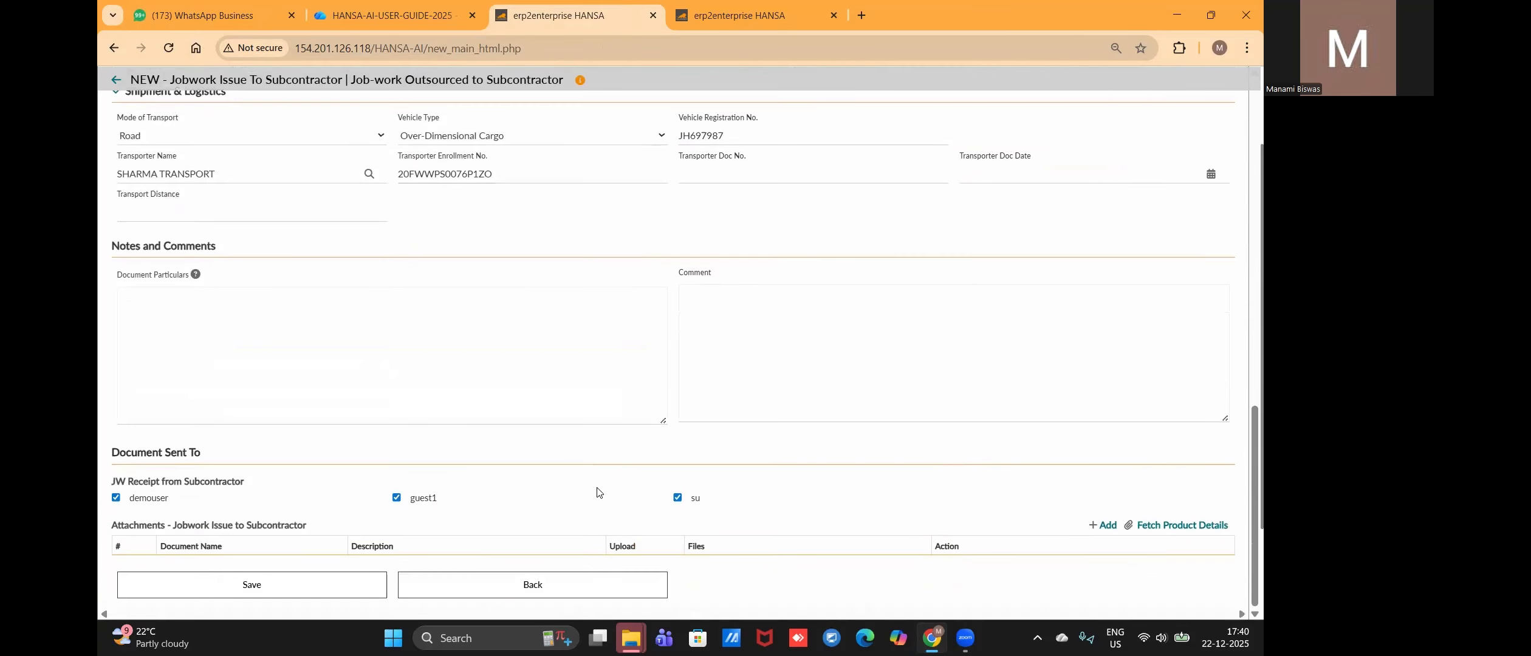
left_click(331, 584)
scroll(394, 363, "down", 4)
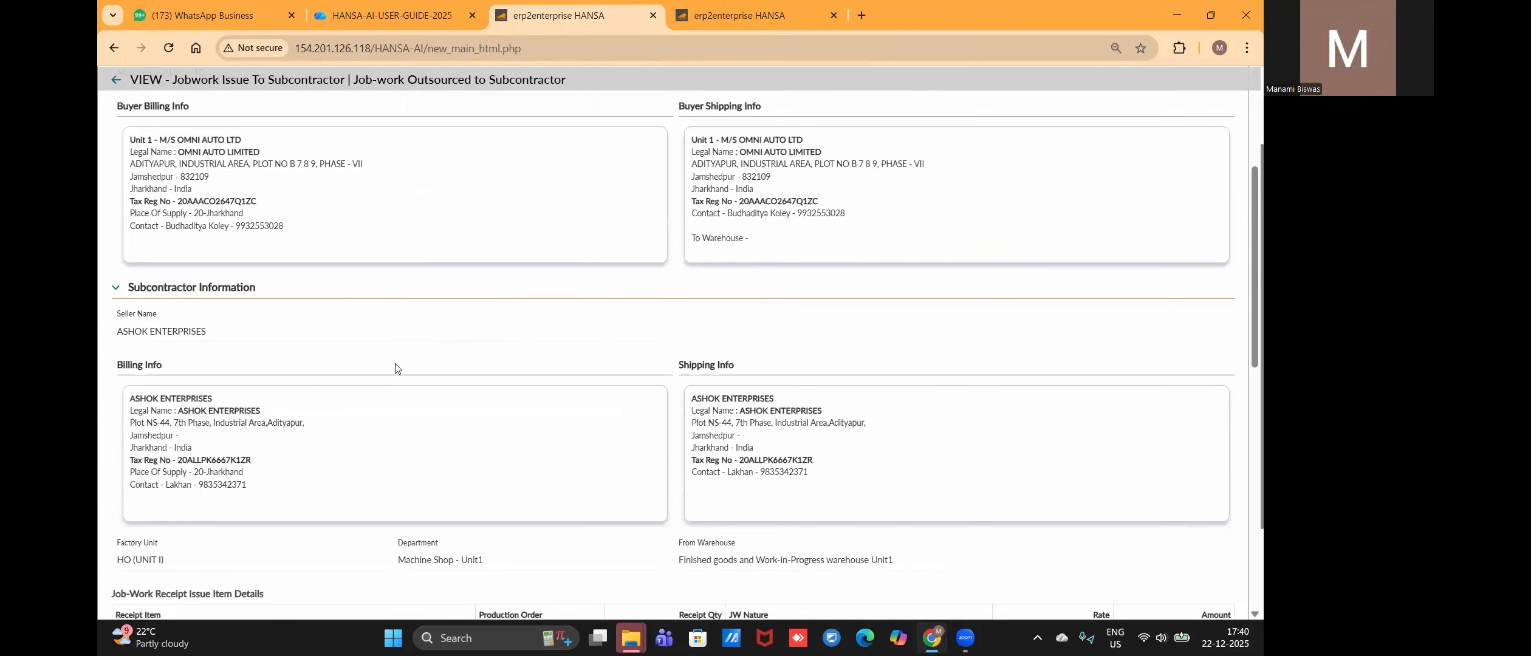
scroll(395, 363, "down", 5)
scroll(395, 363, "up", 9)
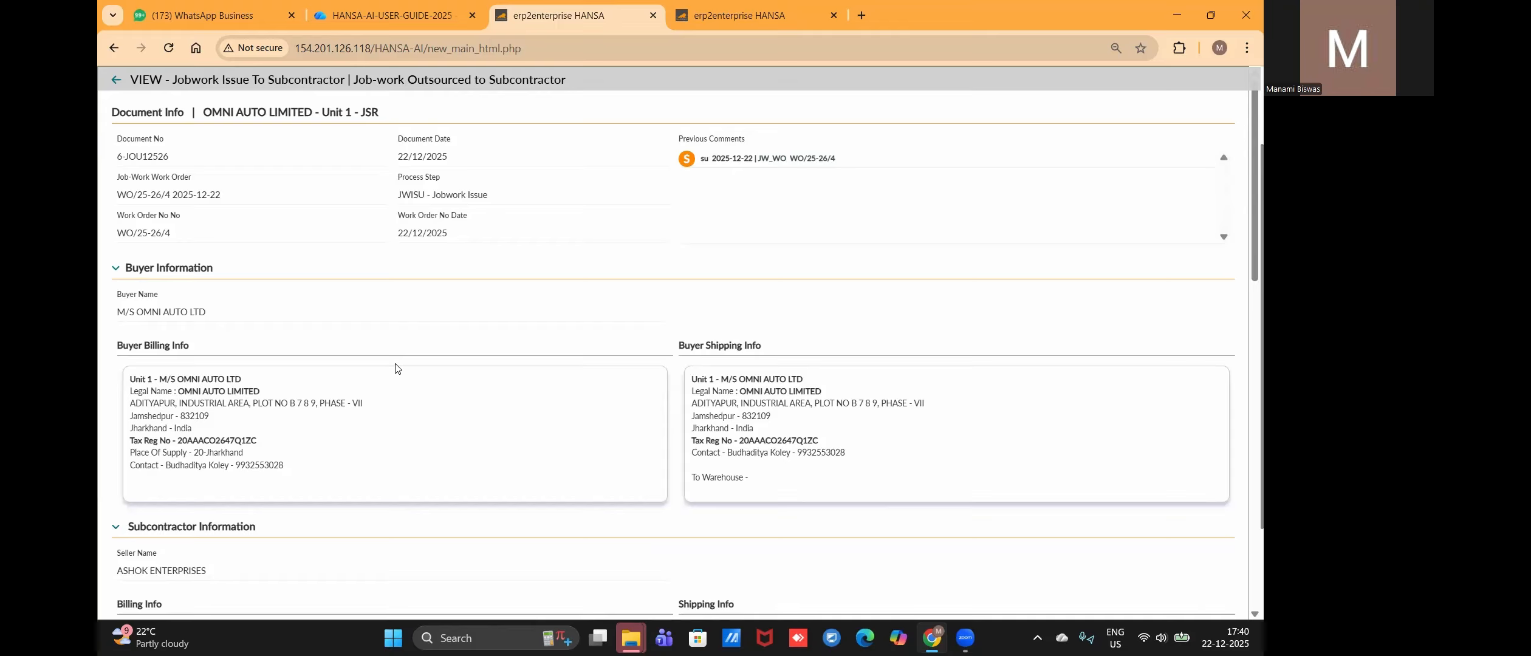
Step: Open the ASHOK ENTERPRISES jobwork issue dated 22/12/2025 from the JW To Subcon process's completed jobwork issues
left_click(111, 81)
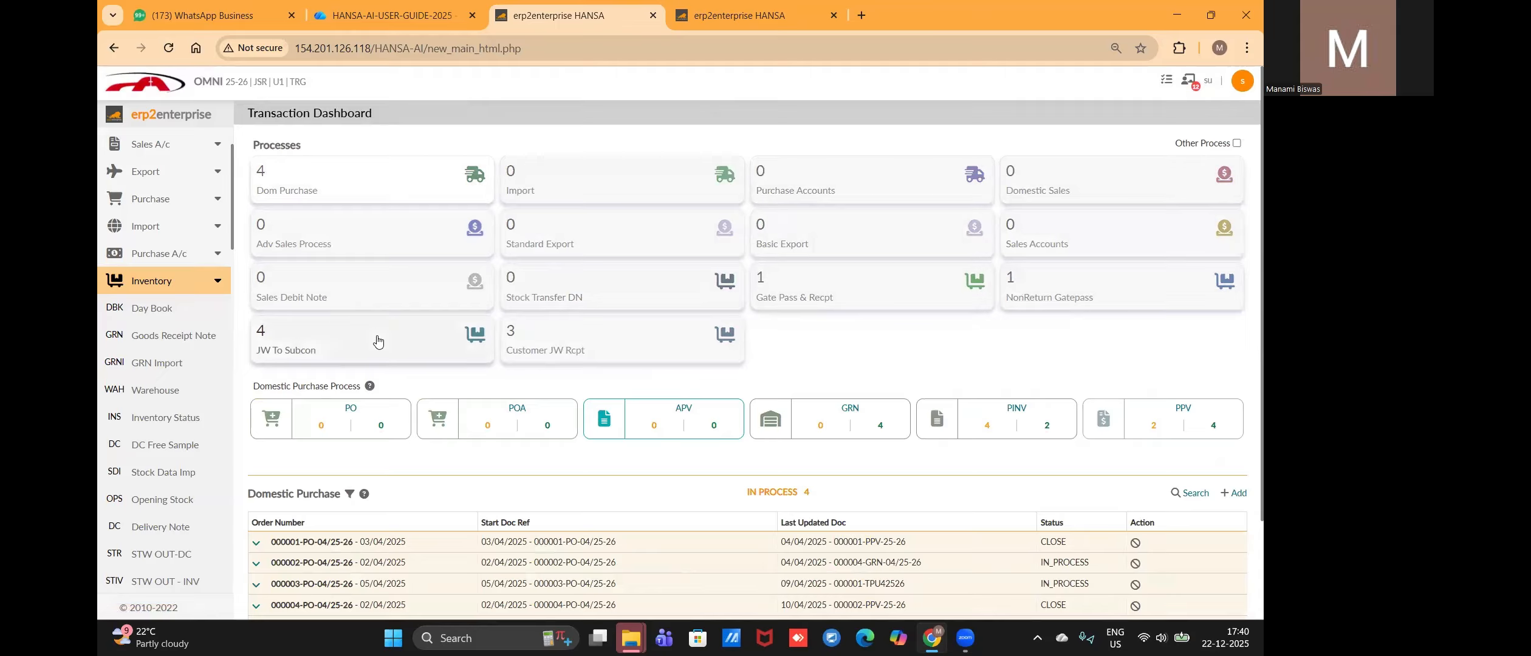
left_click(377, 342)
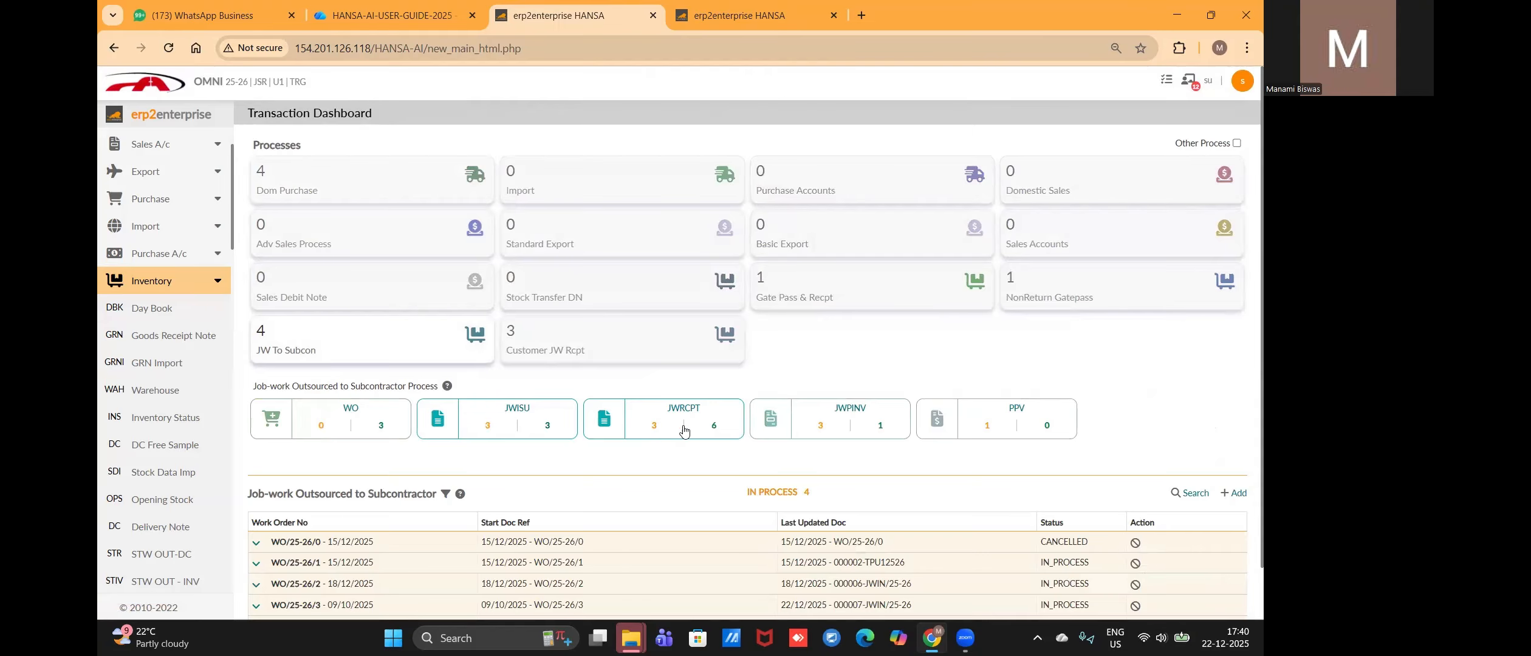
left_click(548, 426)
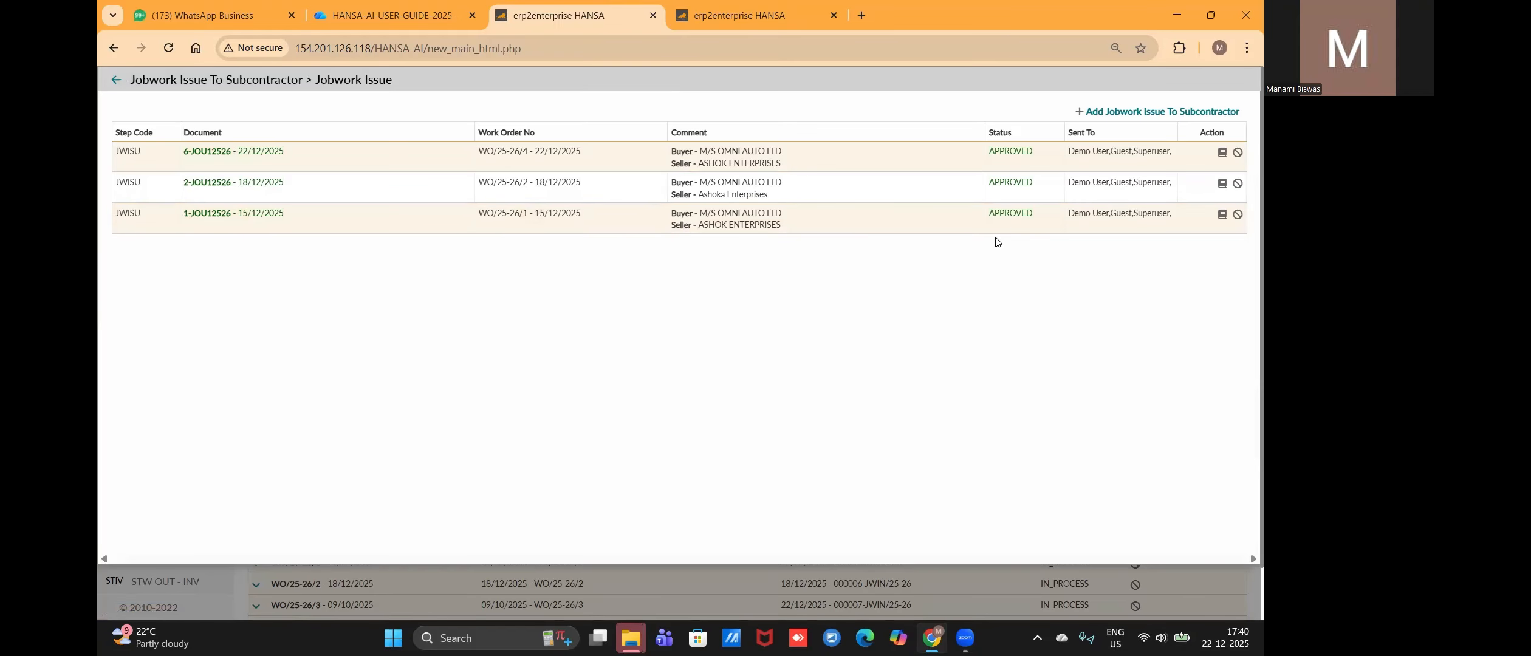
left_click(1223, 153)
scroll(541, 404, "down", 15)
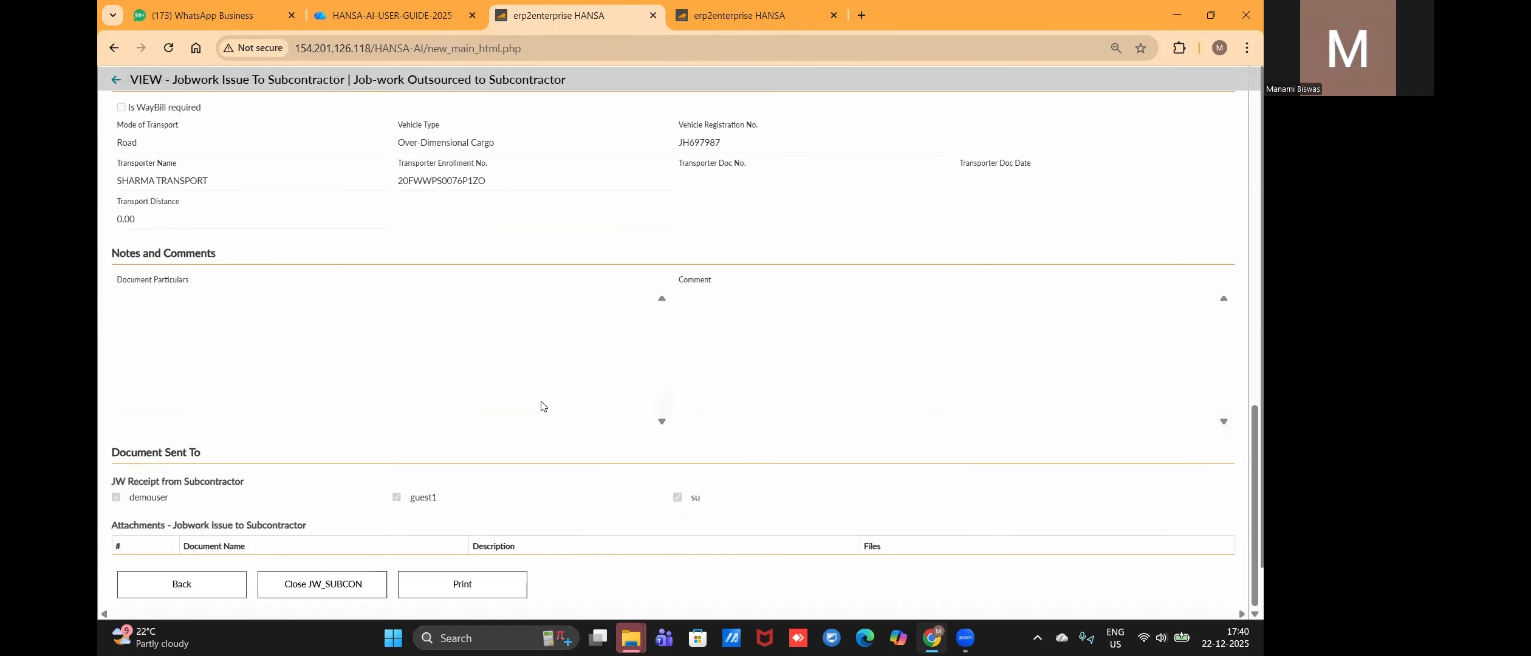
Step: Preview the delivery challan printout of the jobwork issue and return to the transaction dashboard
left_click(449, 577)
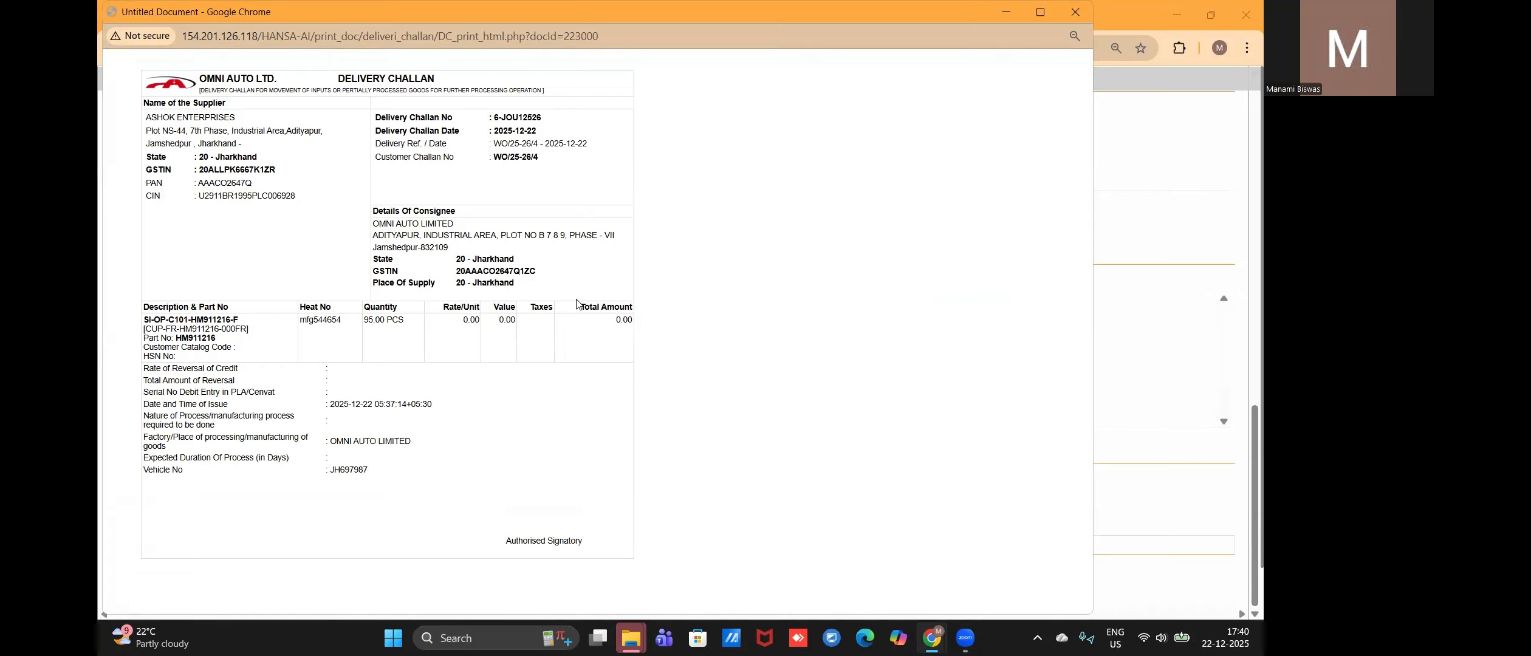
left_click(1073, 18)
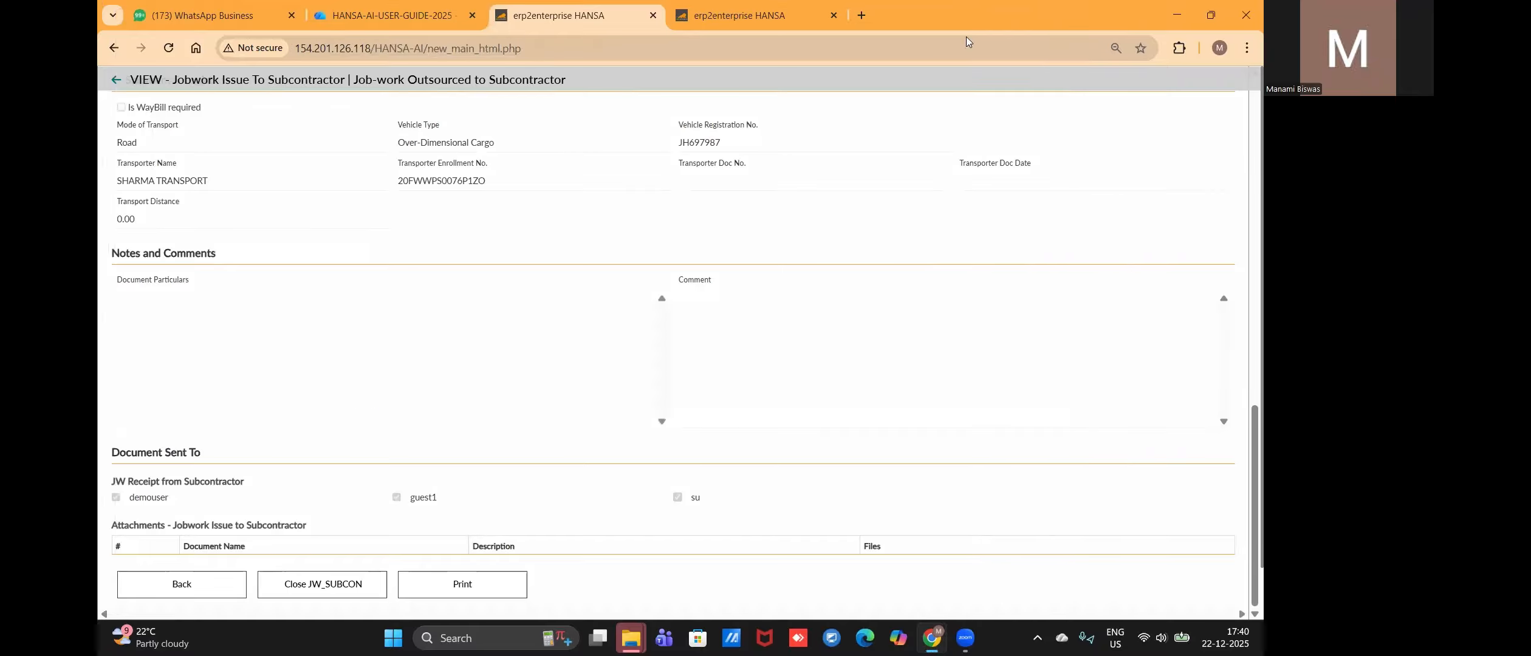
left_click(115, 79)
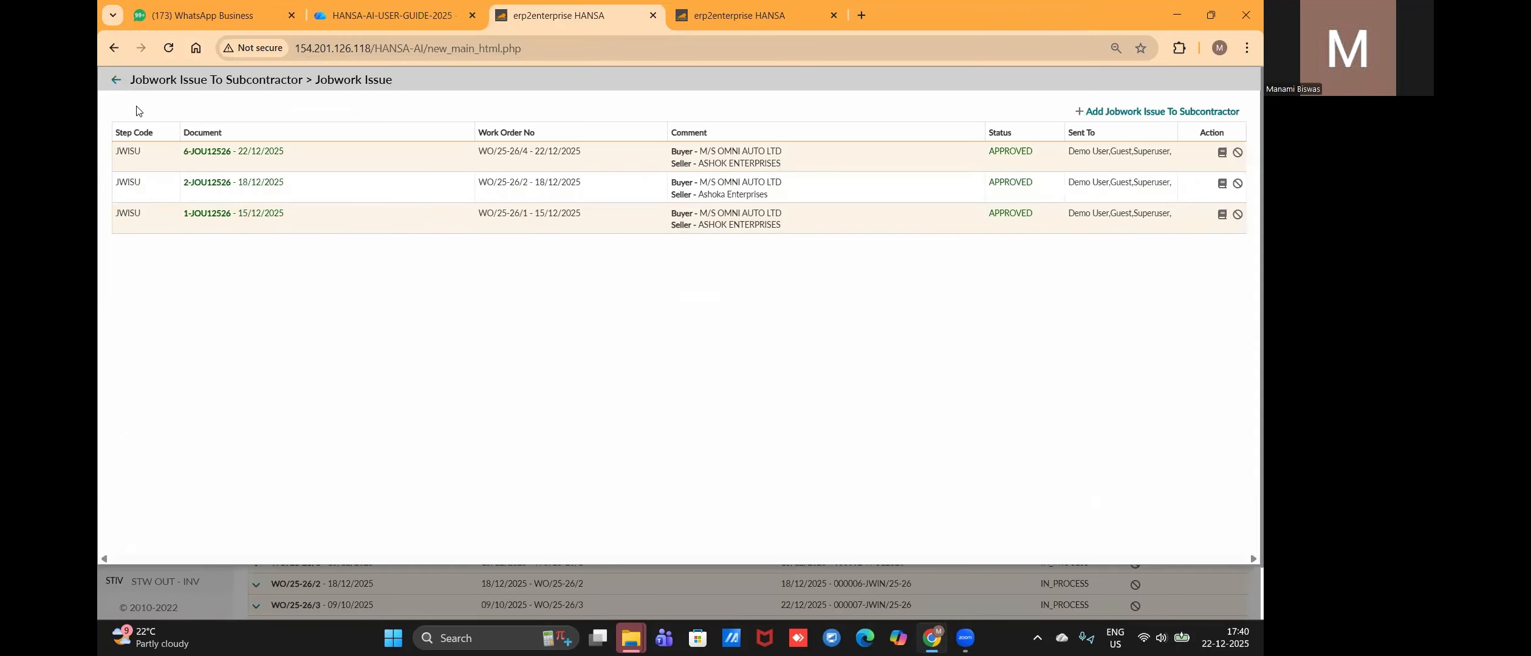
left_click(115, 80)
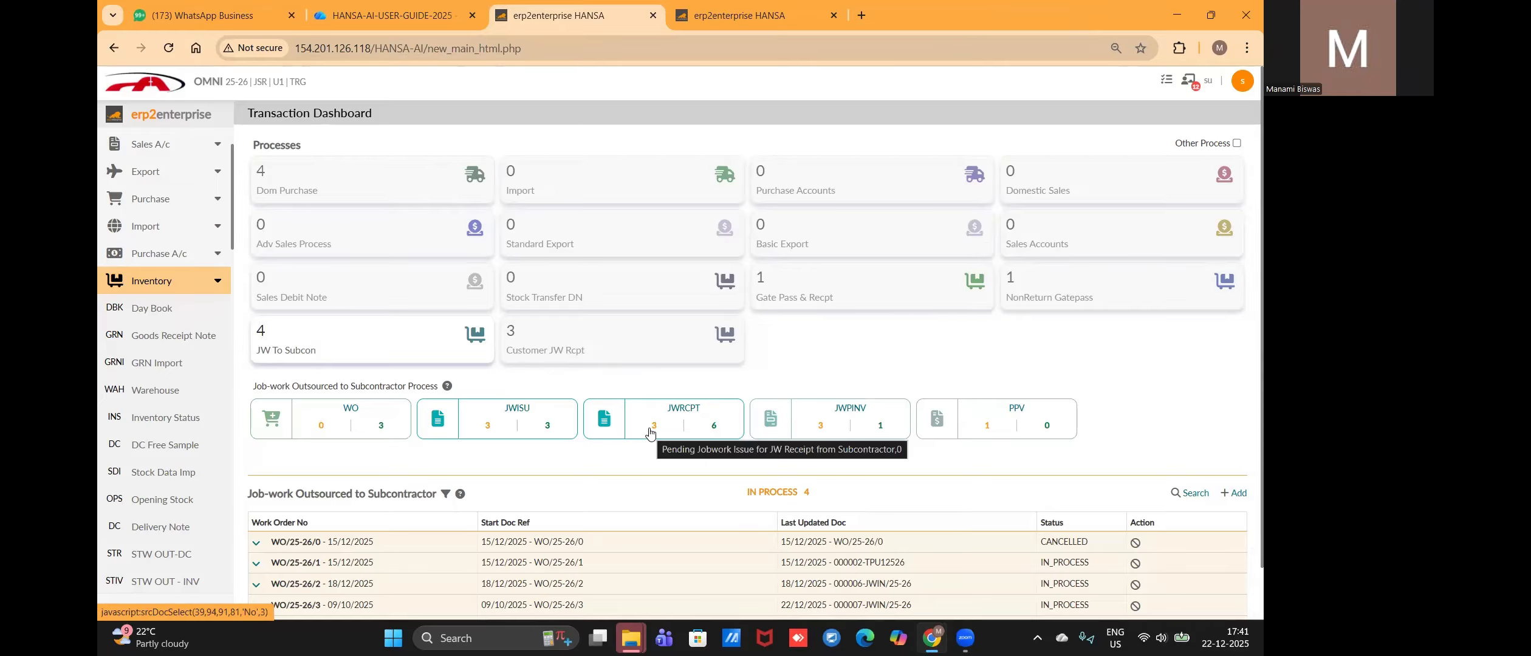
Step: Create a JW receipt against the pending ASHOK ENTERPRISES jobwork issue dated 22/12/2025, with FG_WIP_WH_U1 as the receiving warehouse
left_click(652, 429)
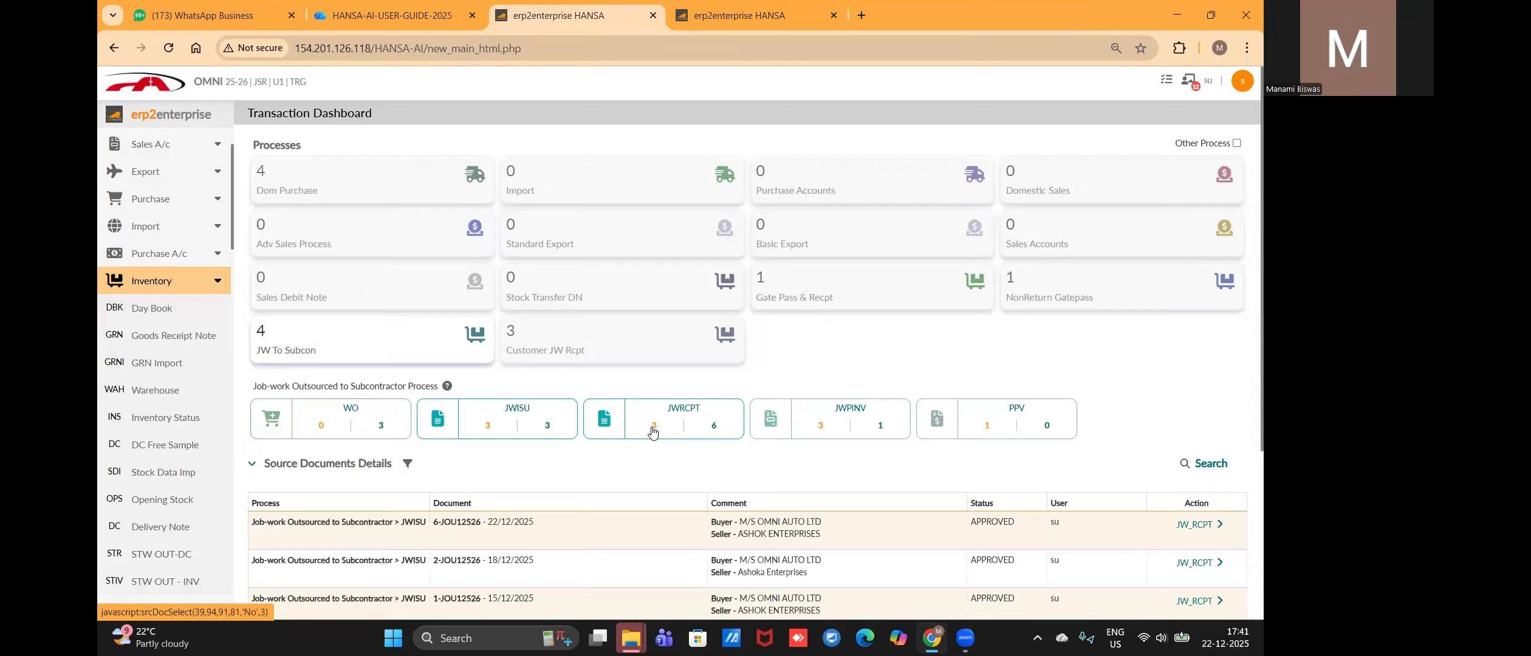
left_click(1180, 525)
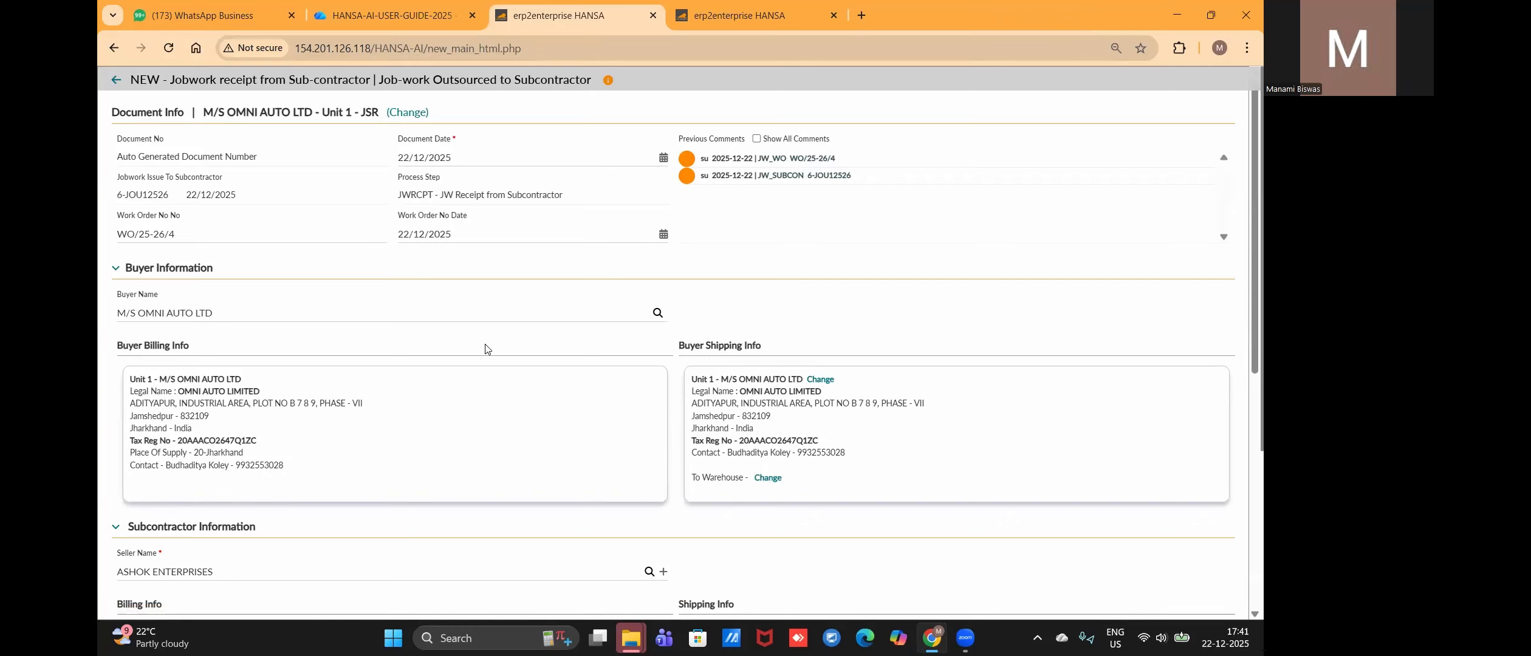
scroll(450, 425, "down", 5)
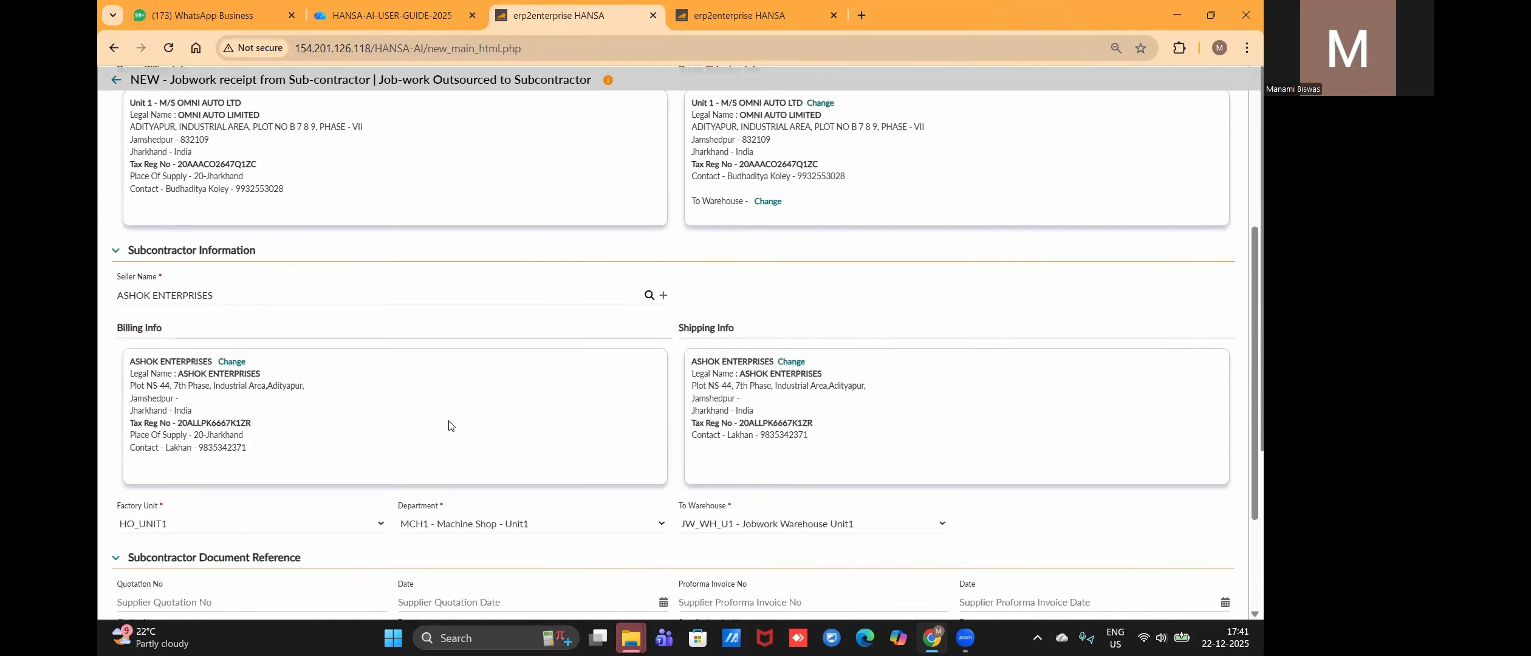
scroll(336, 457, "down", 3)
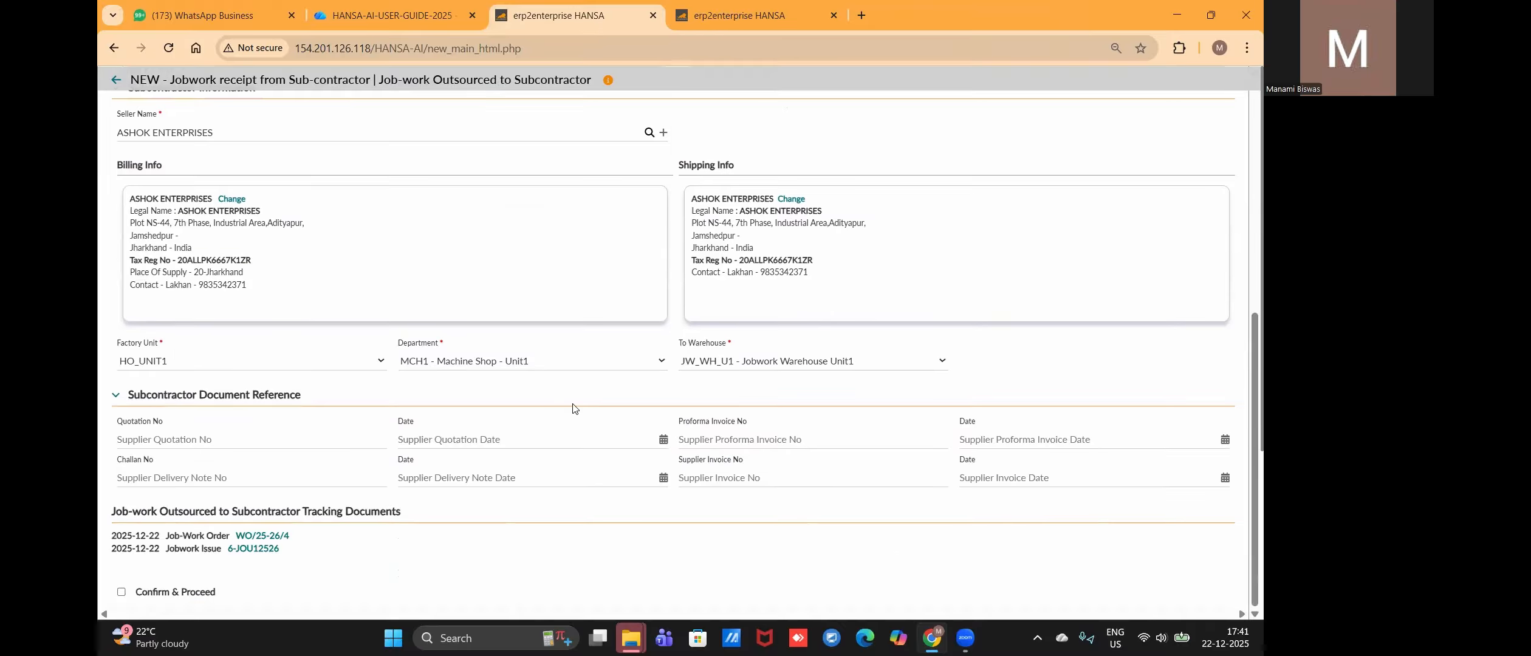
left_click(714, 365)
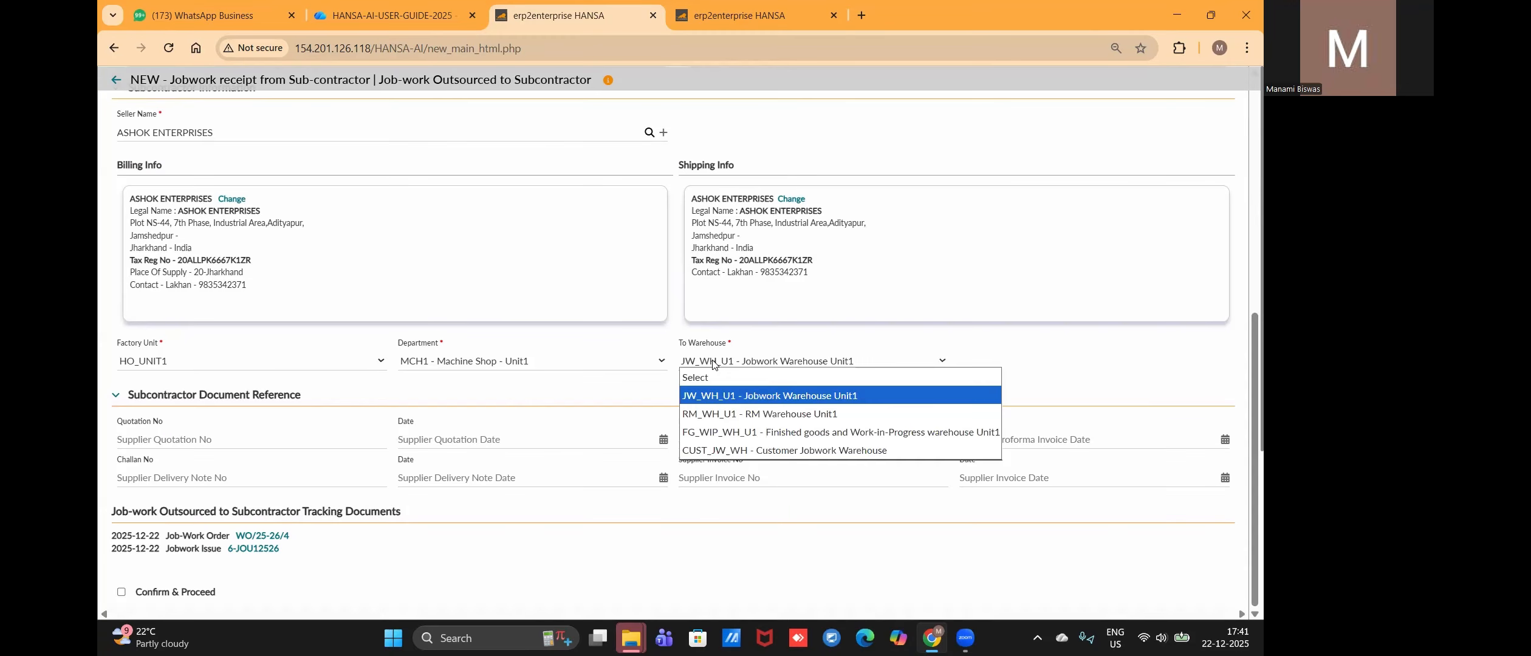
left_click(721, 432)
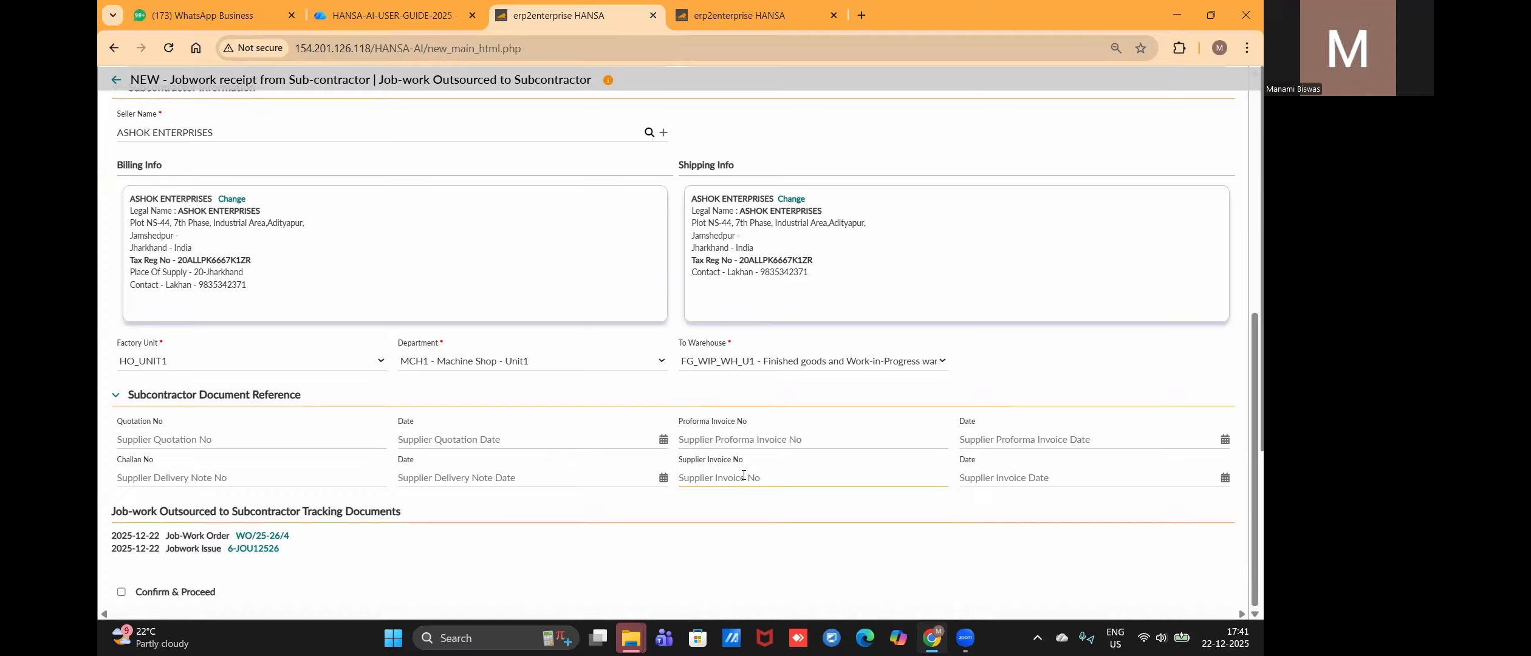
Step: Enter supplier invoice number SUP/87698798 dated 22/12/2025 in the subcontractor document reference, and confirm the receipt header to proceed
type("SUP/87698798")
left_click(965, 478)
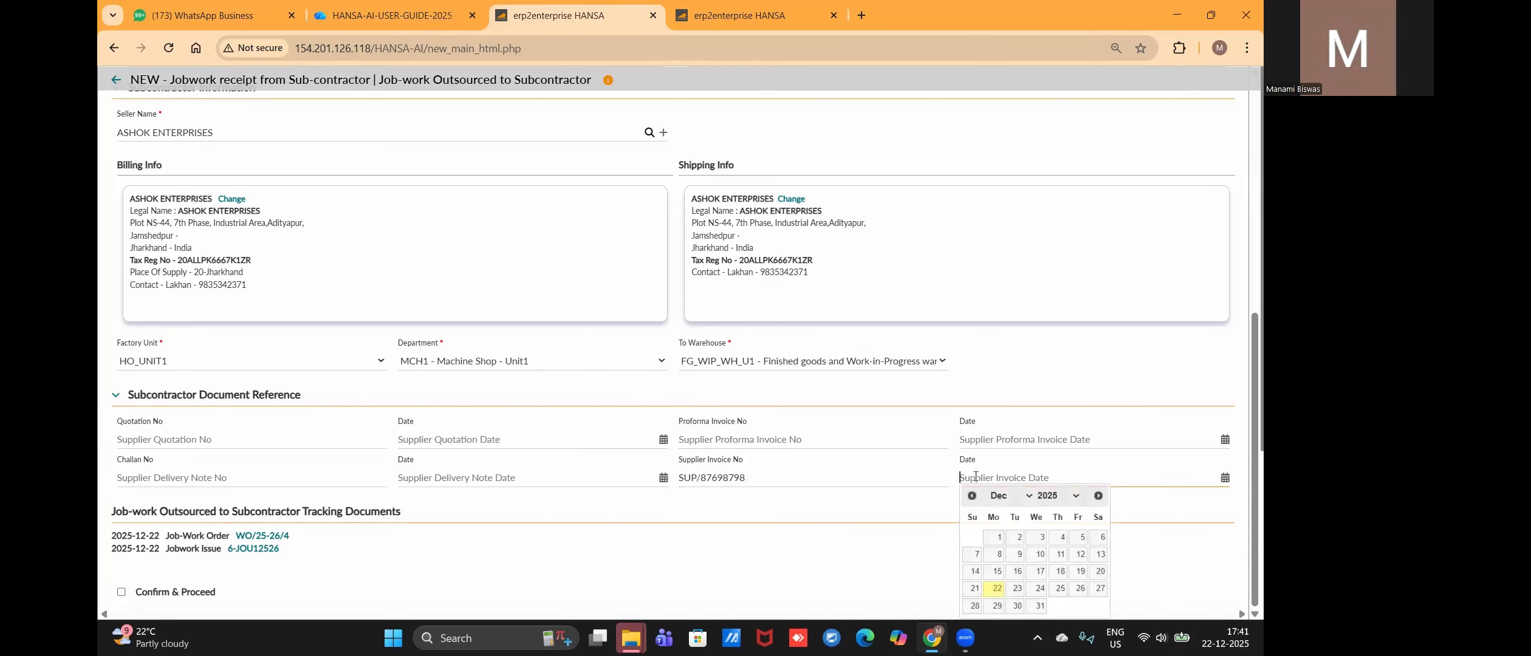
left_click(994, 589)
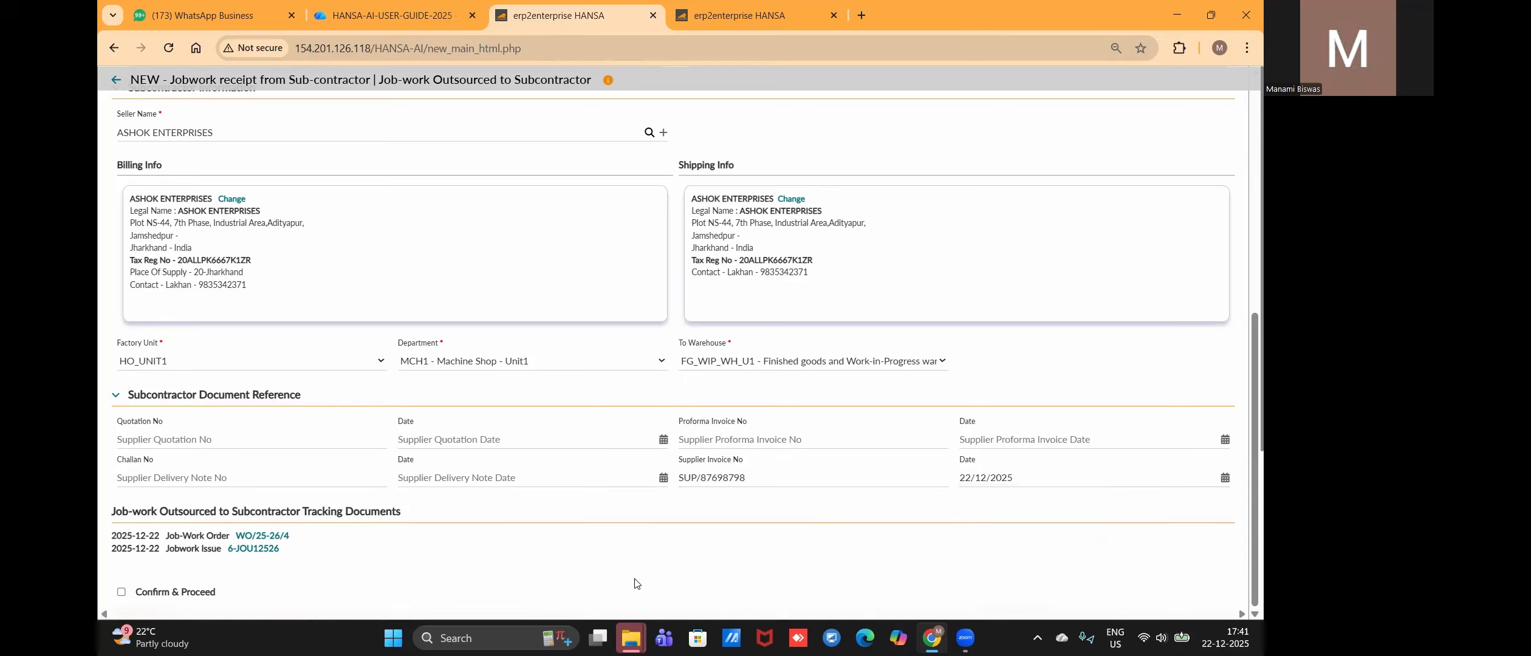
scroll(255, 558, "up", 1)
scroll(256, 558, "down", 1)
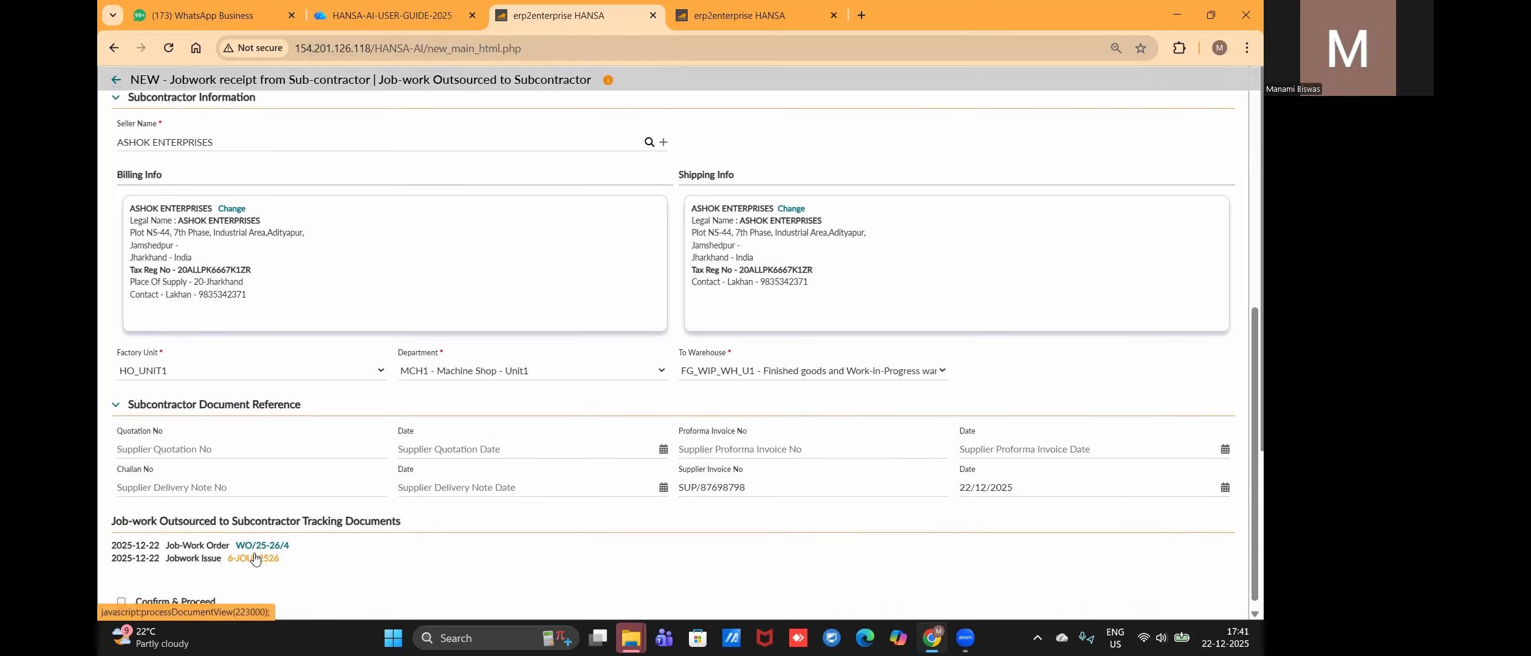
left_click(179, 582)
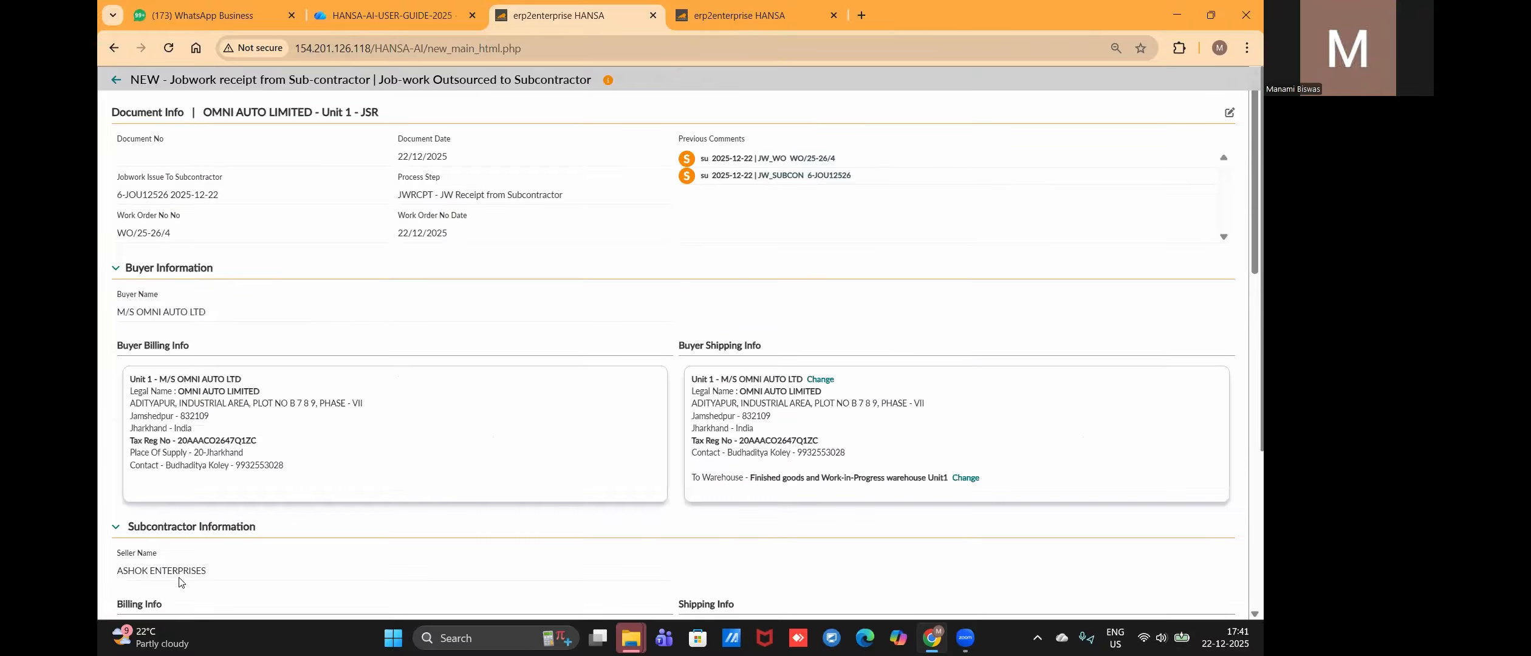
Step: Review the job-work receipt quantities, and confirm the receipt item row and the unprocess return item row
scroll(401, 462, "down", 5)
scroll(401, 461, "down", 4)
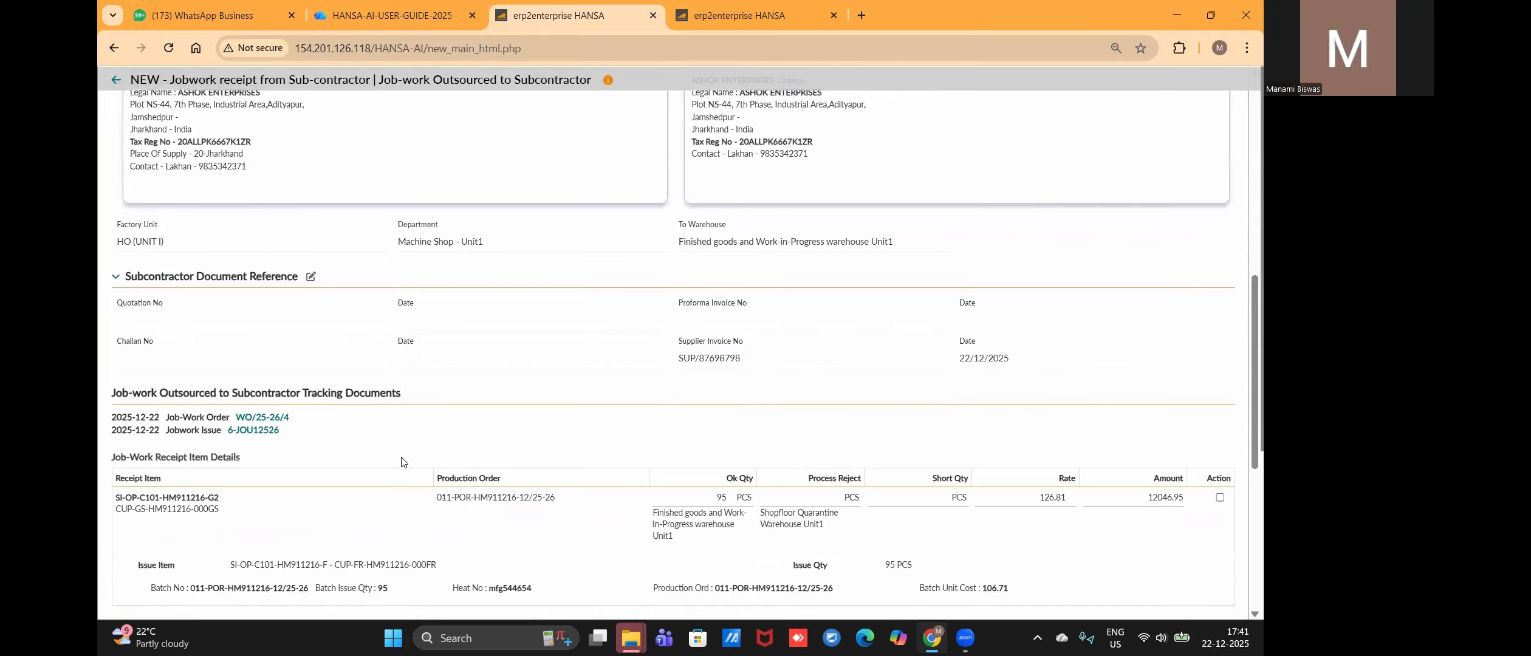
scroll(275, 480, "down", 2)
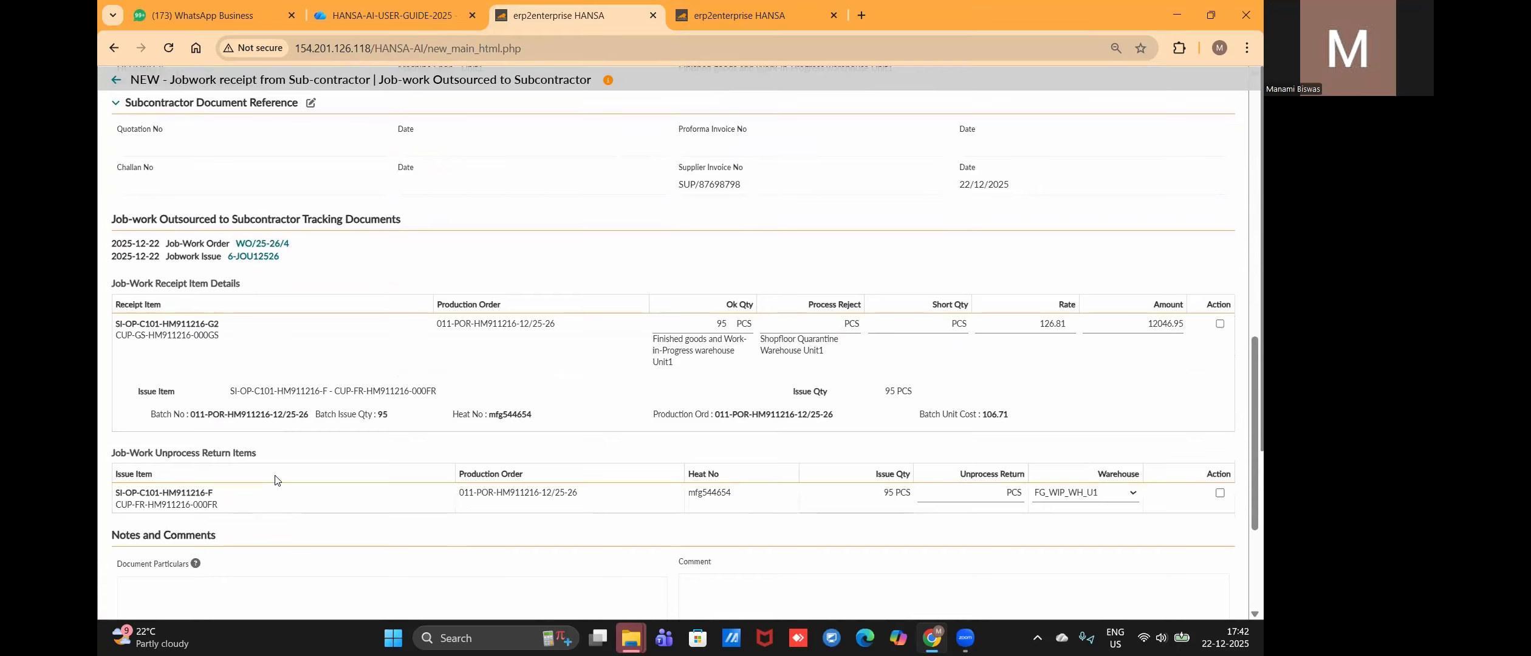
scroll(300, 405, "up", 1)
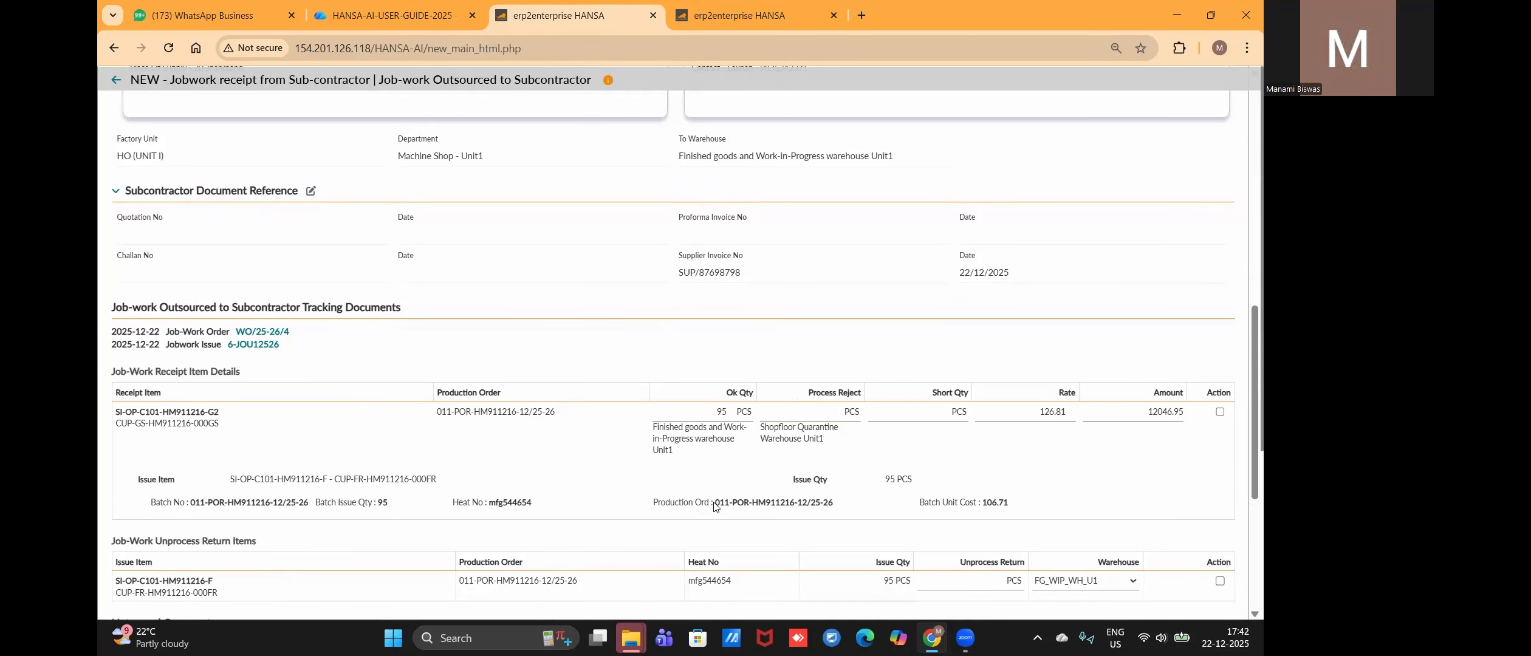
scroll(669, 566, "down", 2)
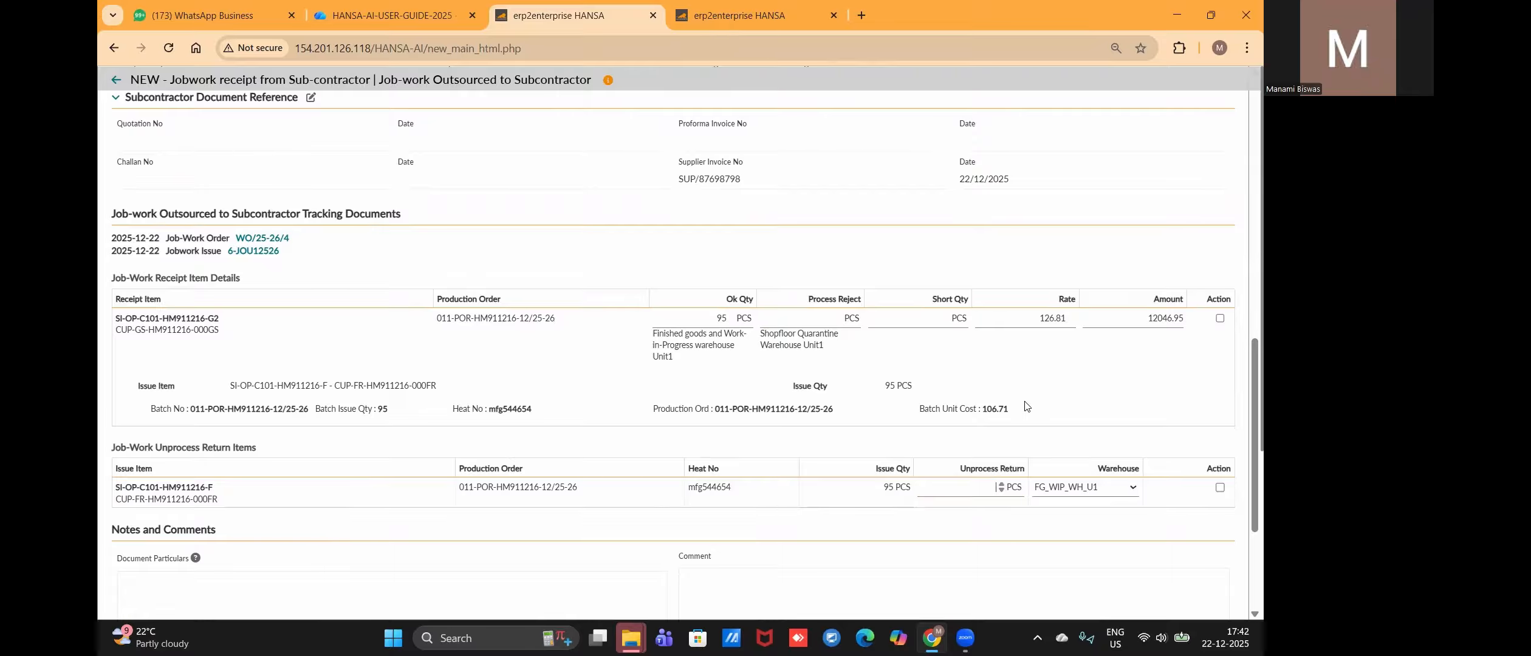
scroll(1026, 406, "up", 1)
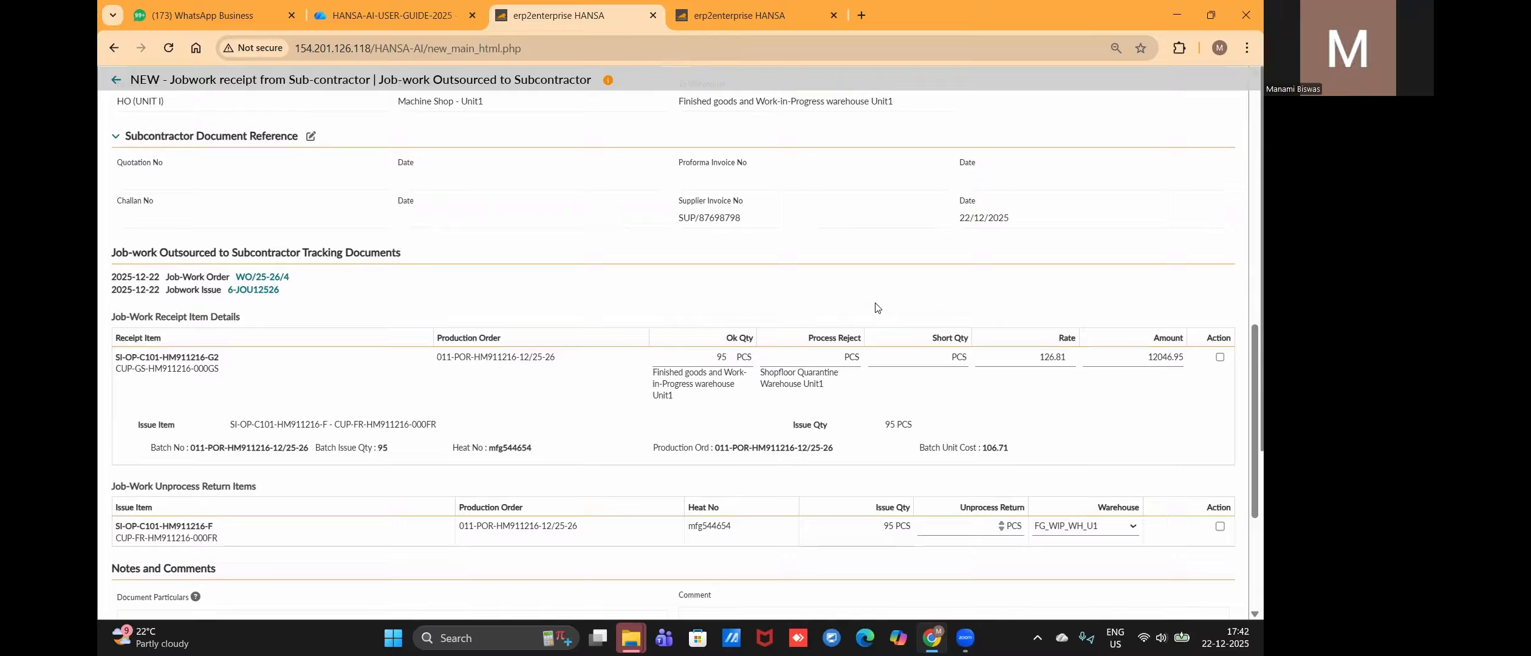
left_click(1220, 358)
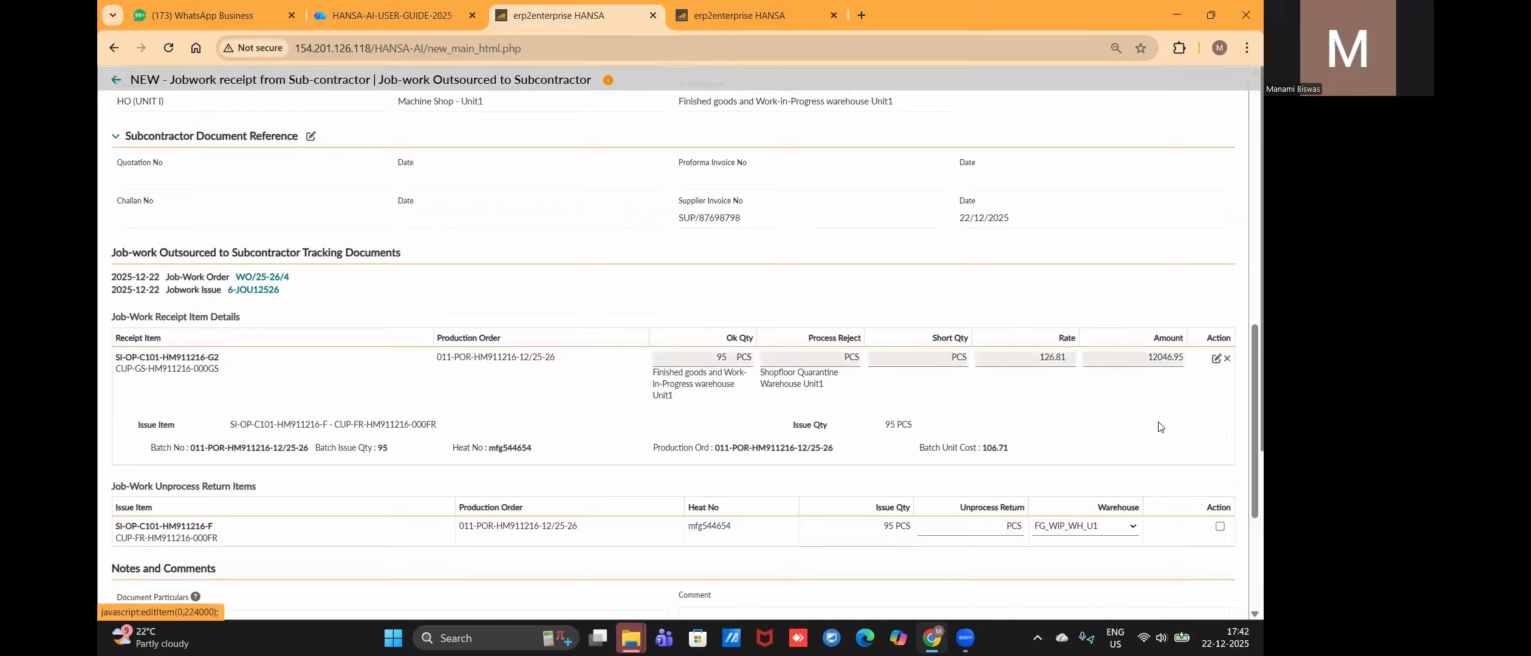
left_click(1219, 527)
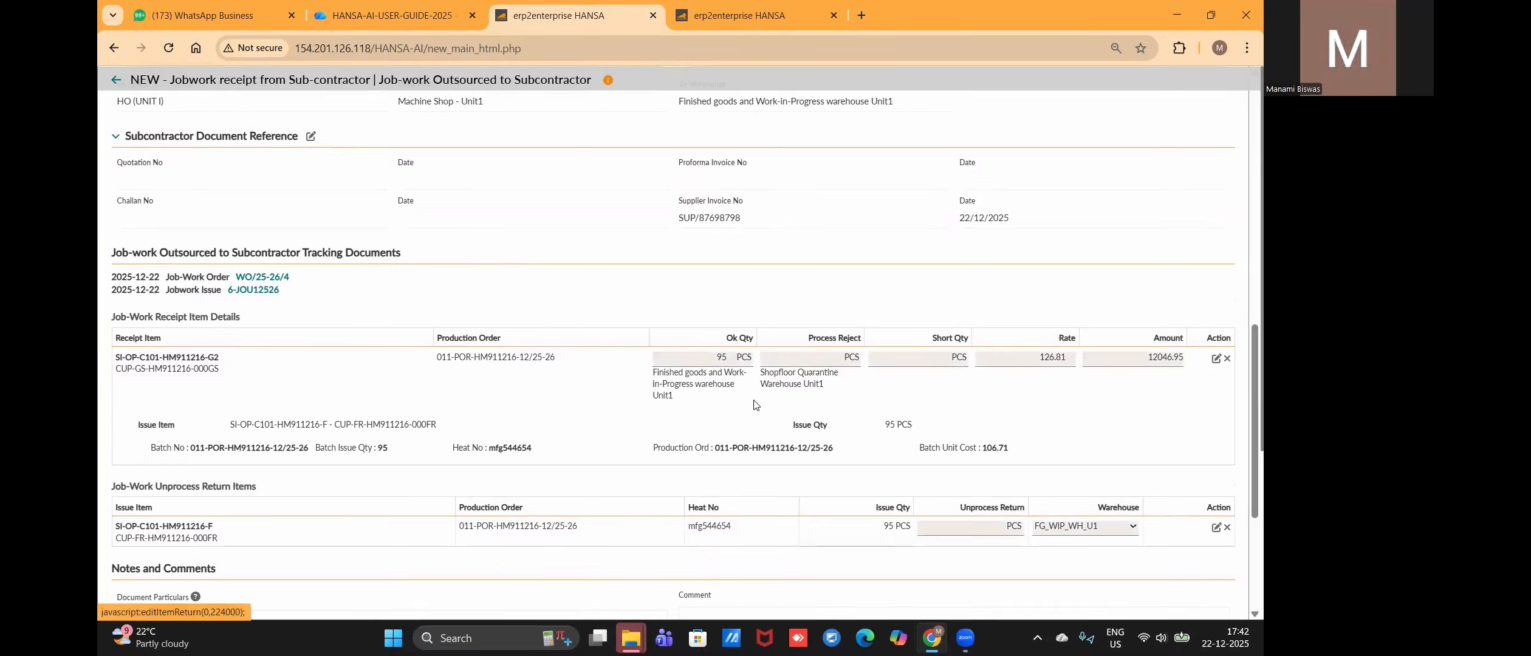
Step: Save the jobwork receipt from the subcontractor and review its recorded item details
scroll(753, 405, "down", 3)
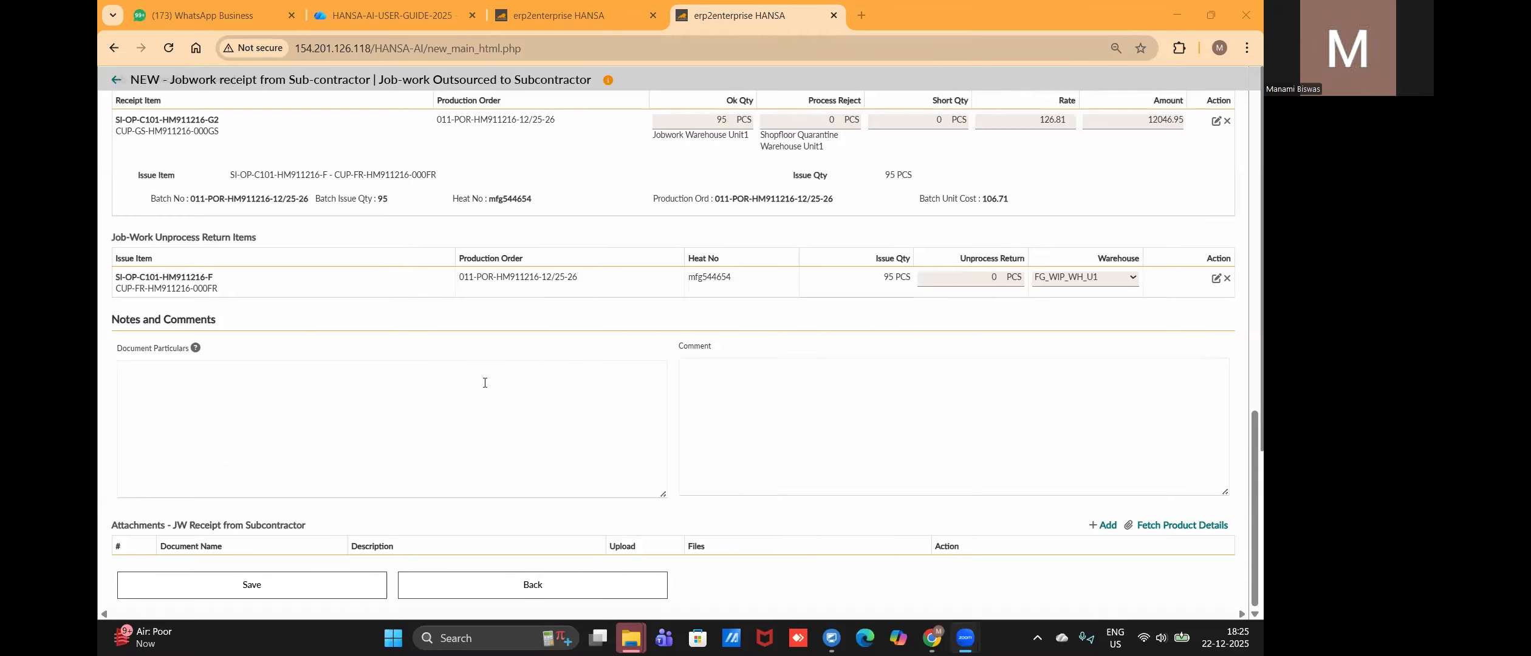
left_click(297, 595)
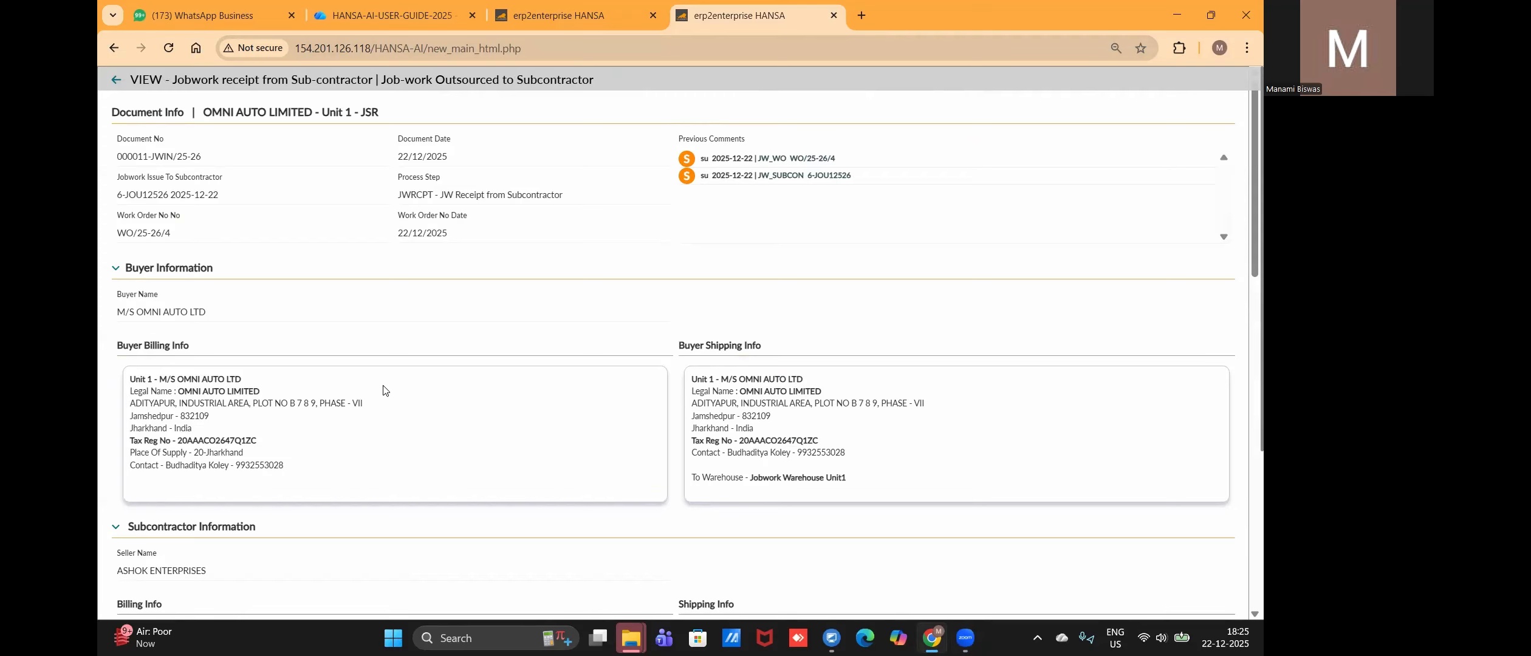
scroll(384, 390, "down", 6)
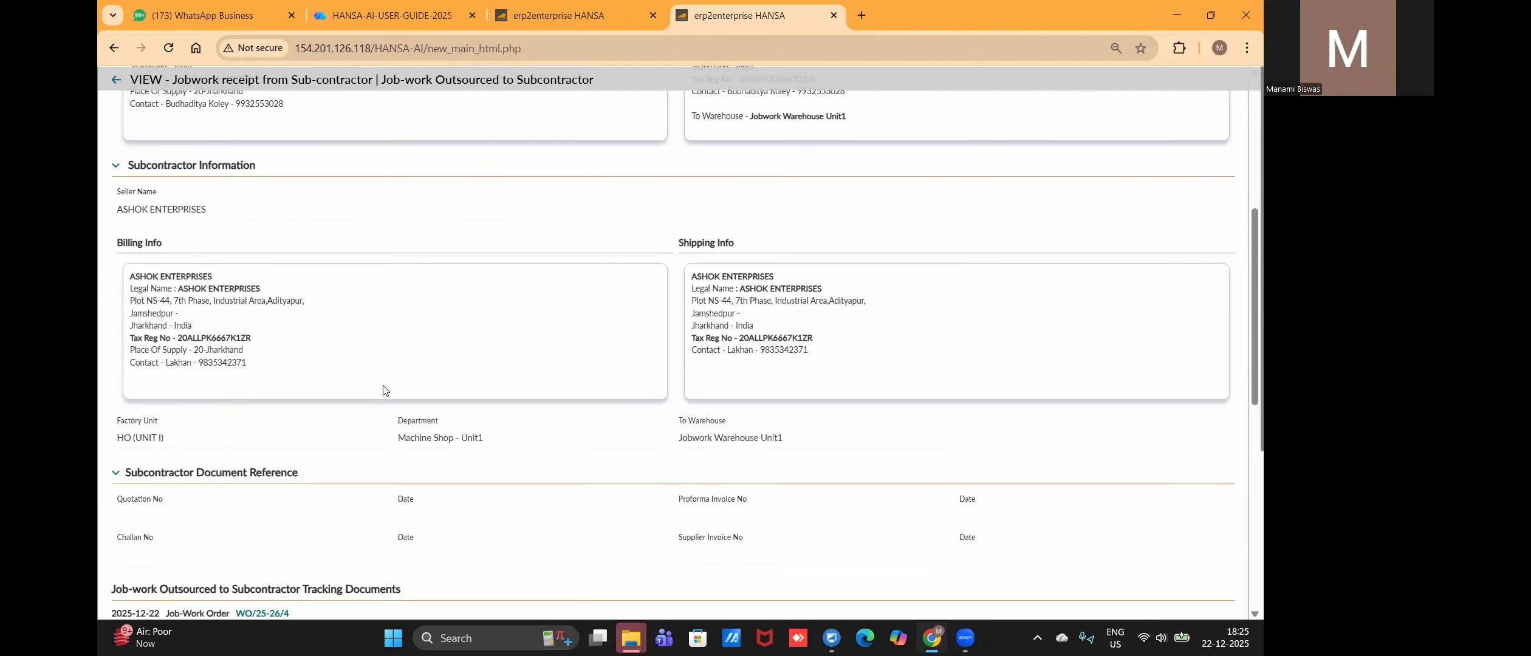
scroll(384, 390, "down", 5)
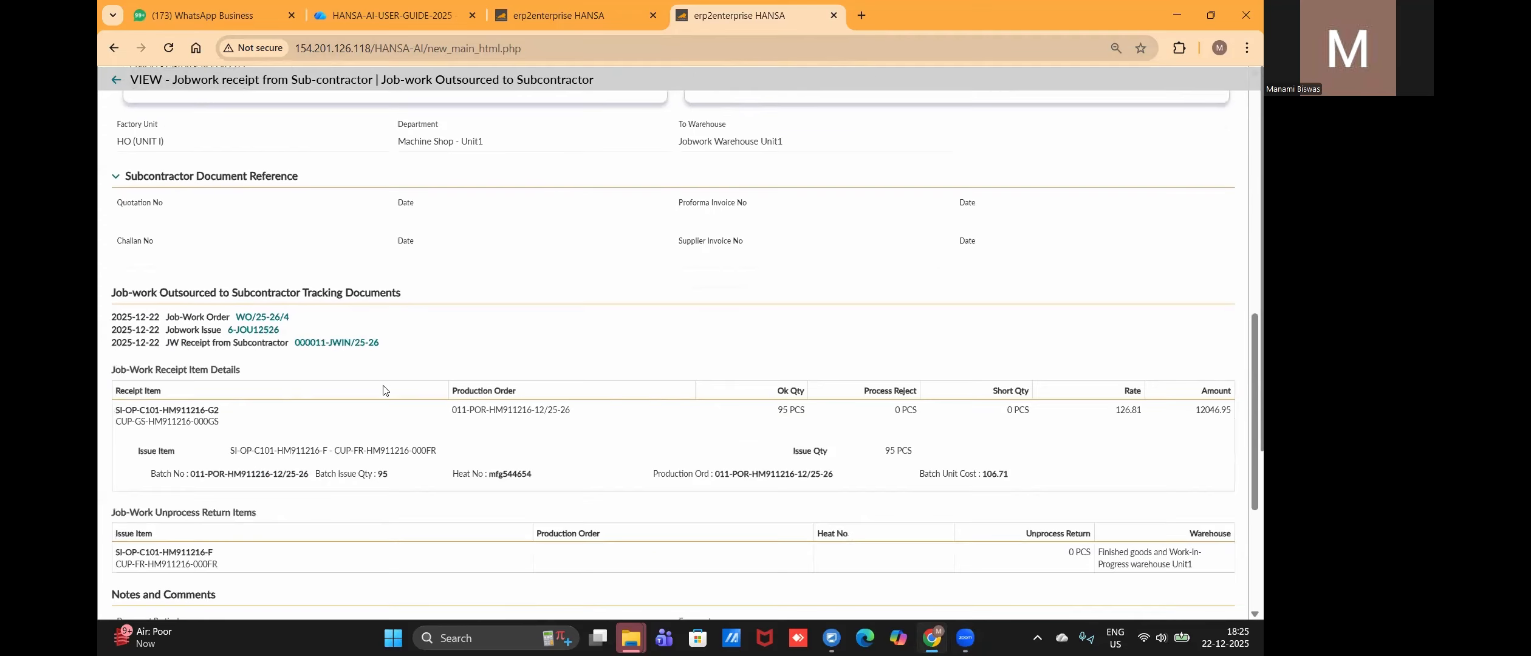
Step: Copy part number HM911216 from the G2 receipt item code and leave the jobwork receipt view
triple_click(205, 411)
left_click(195, 410)
double_click(189, 407)
key("ctrl+c")
left_click(116, 80)
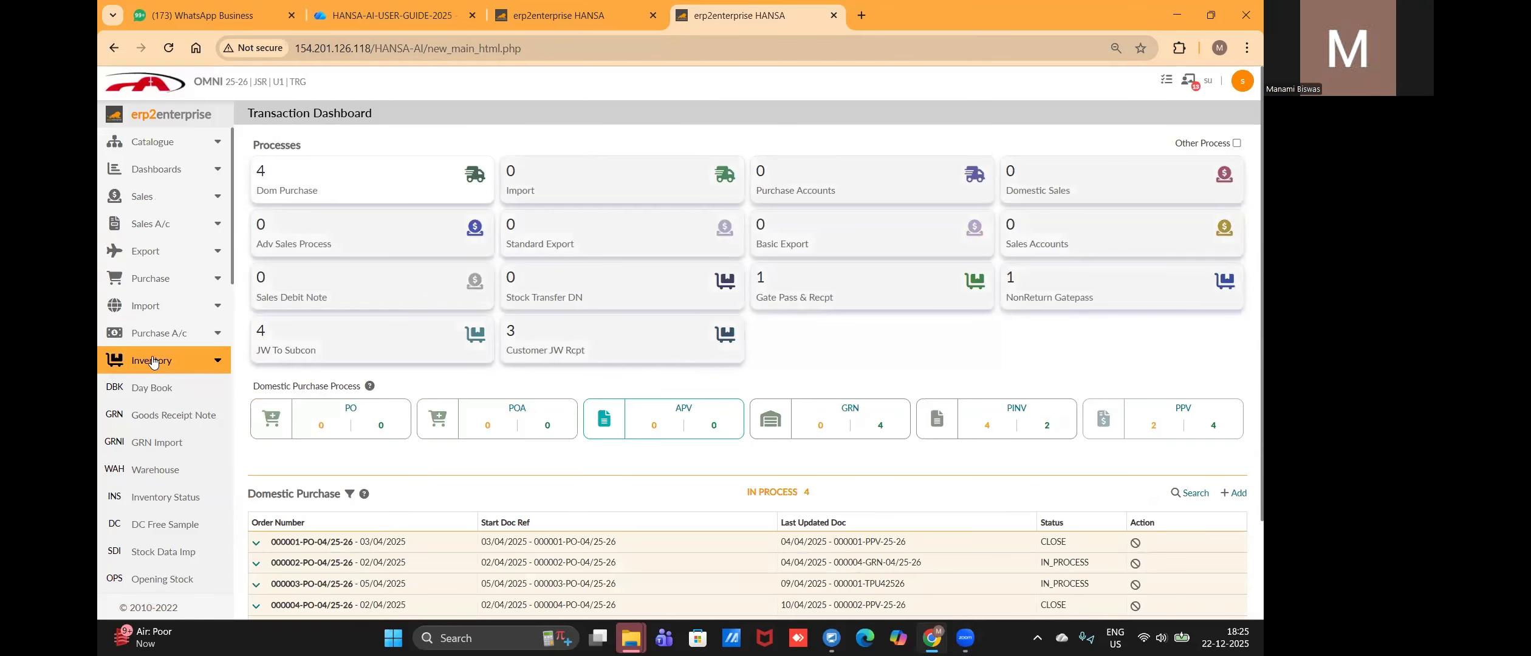
Step: Look up the inventory status of item SI-OP-C101-HM911216-G2 - CUP-GS-HM911216-000GS
left_click(165, 497)
left_click(323, 163)
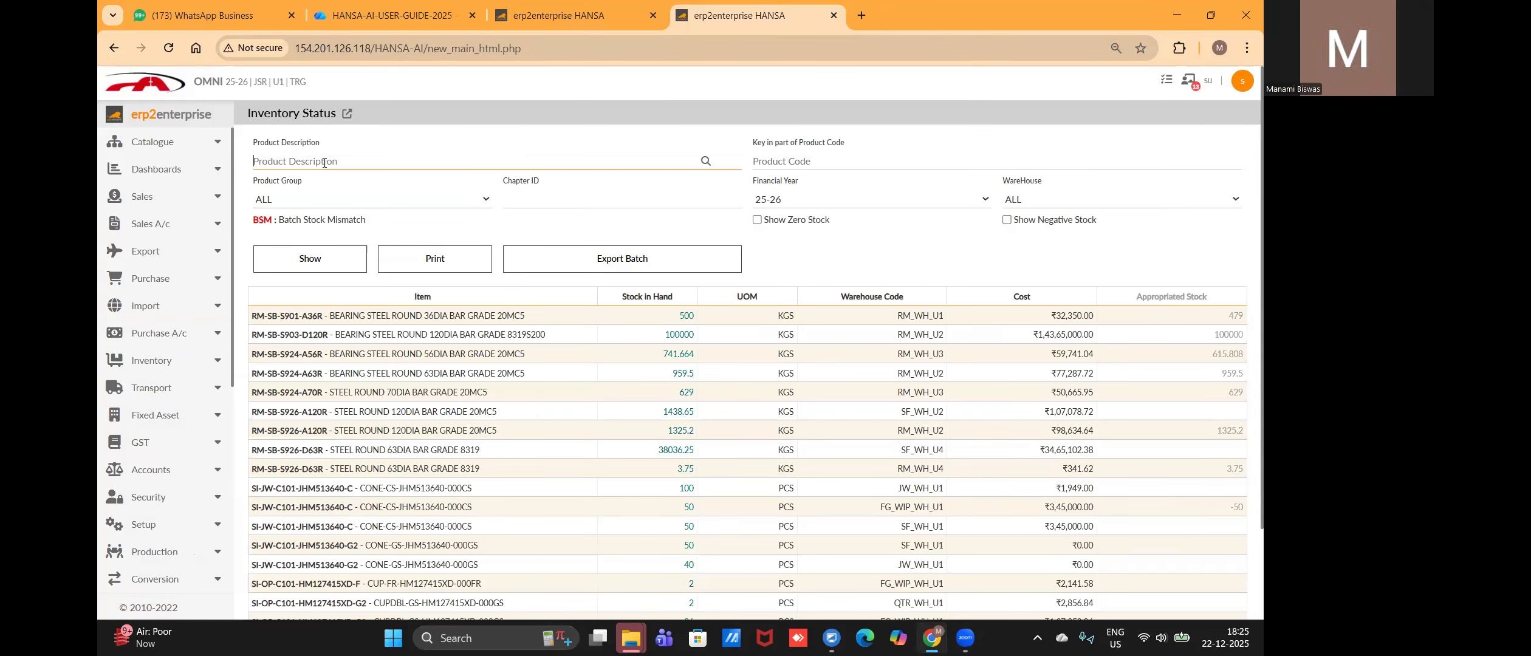
key("ctrl+v")
type("=")
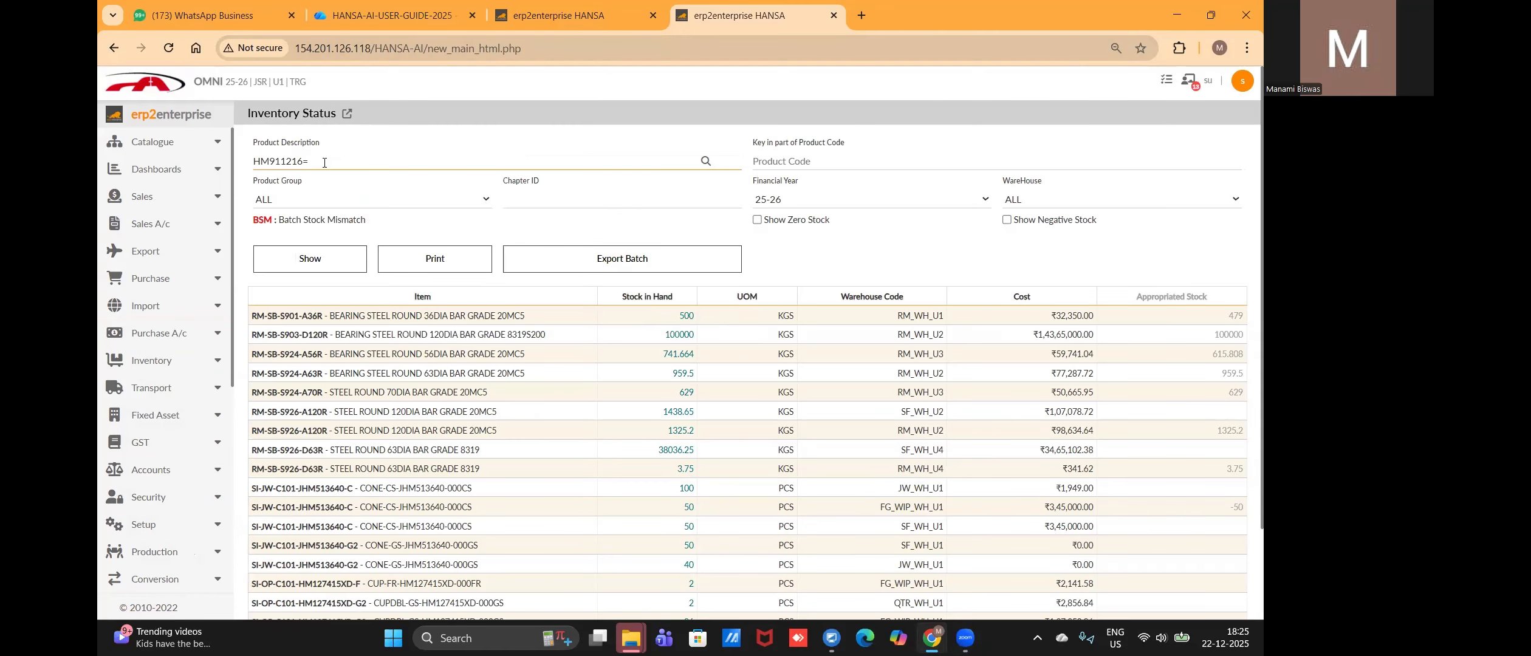
key("BackSpace")
type("-g2")
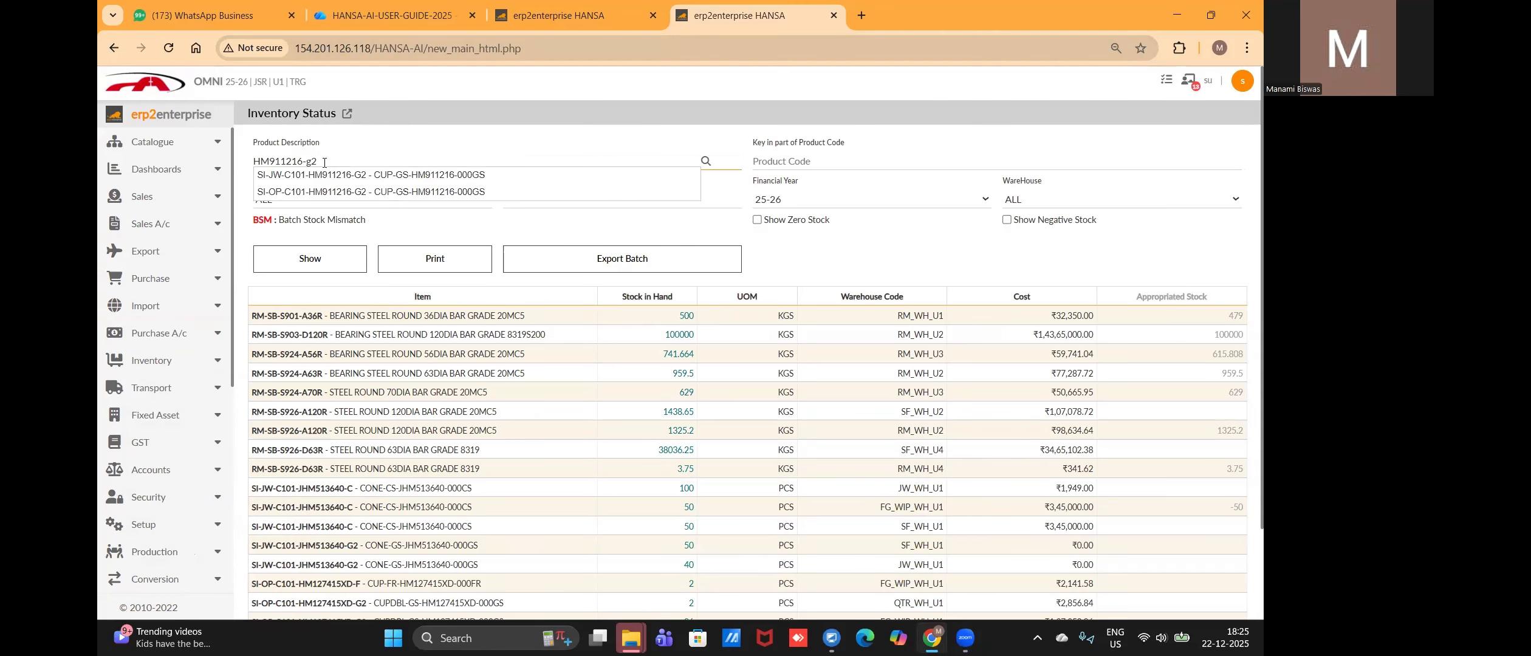
key("Down")
key("Down")
key("Return")
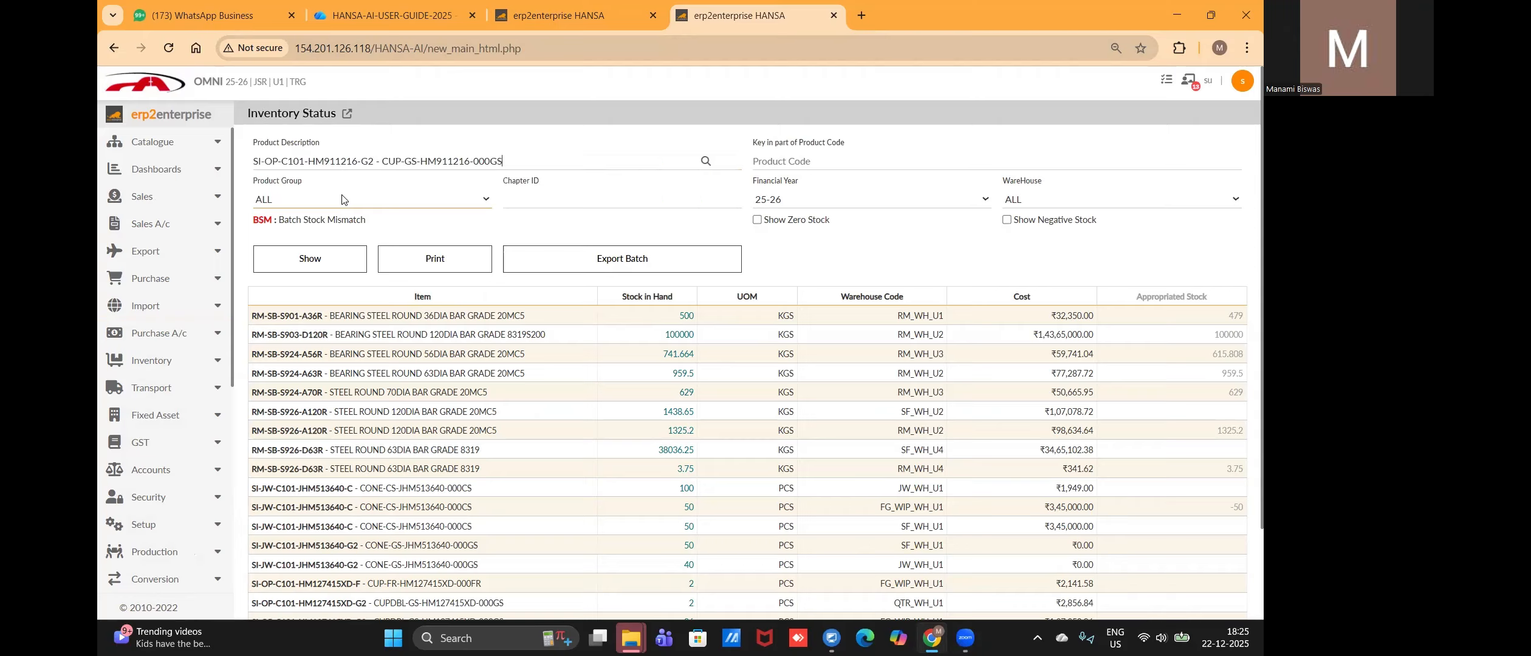
left_click(320, 263)
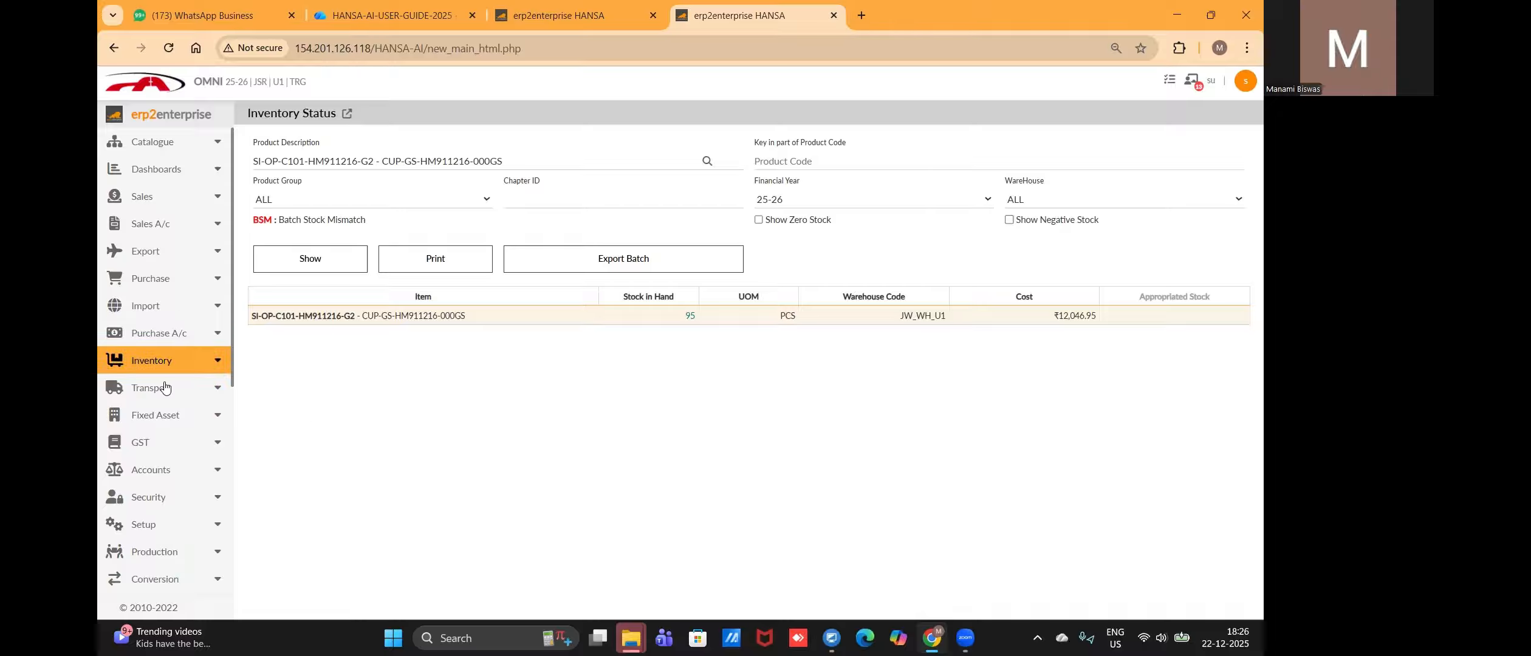
Step: Open the production schedule of HO_UNIT1 for December 2025 in entry/edit mode
scroll(151, 417, "down", 3)
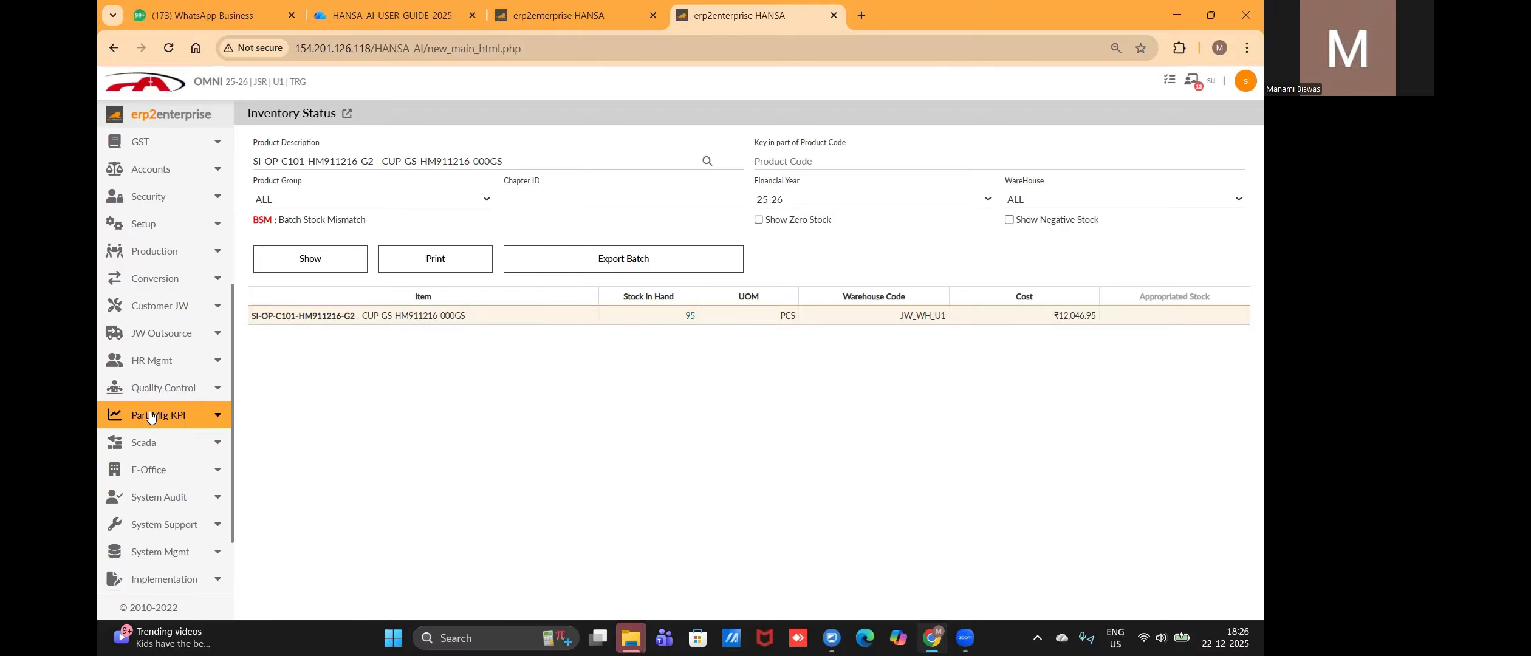
left_click(160, 252)
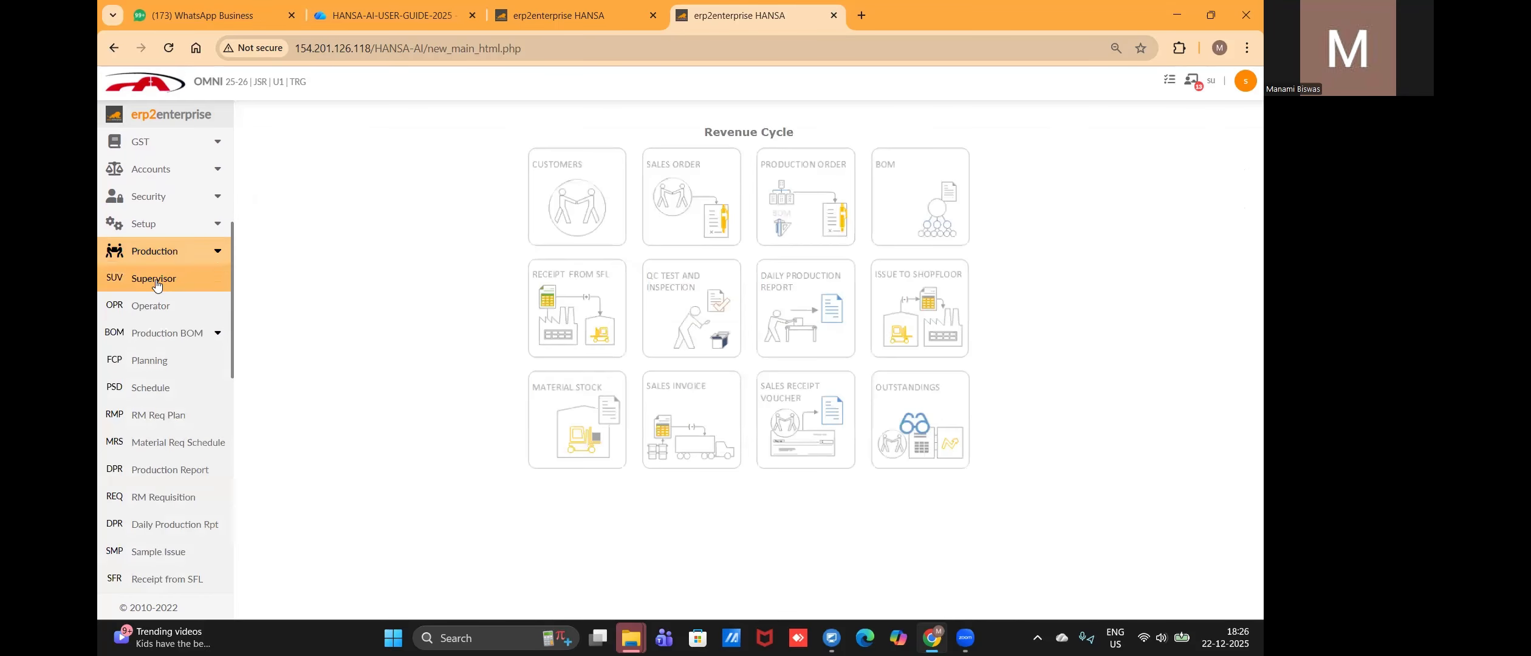
left_click(157, 391)
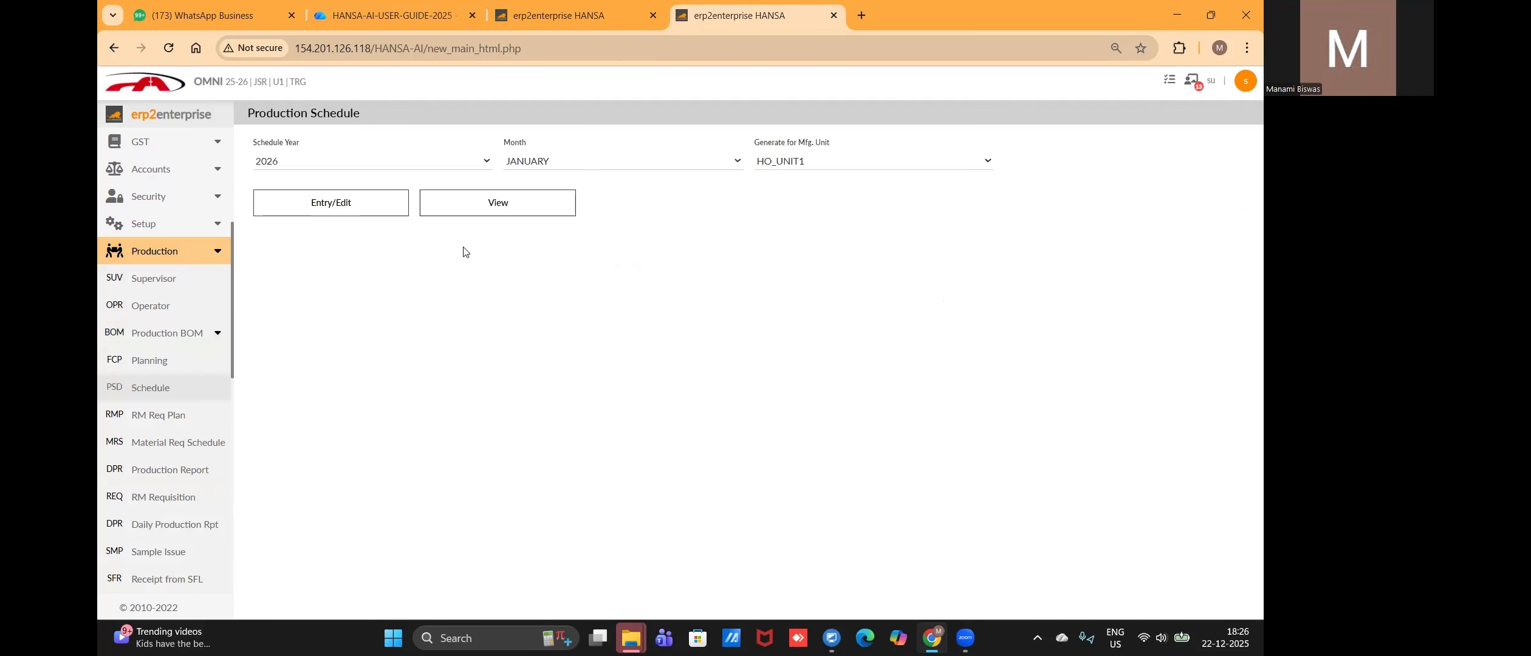
left_click(539, 162)
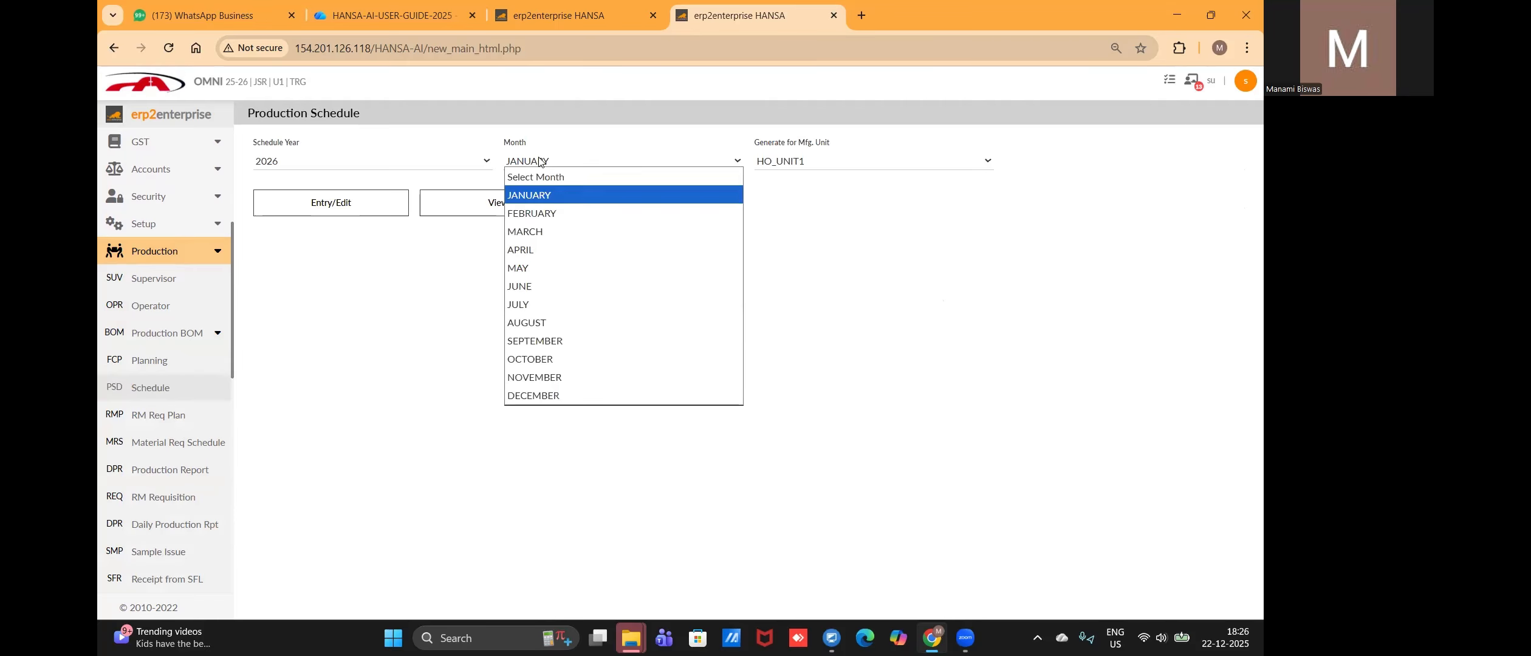
left_click(528, 396)
left_click(428, 163)
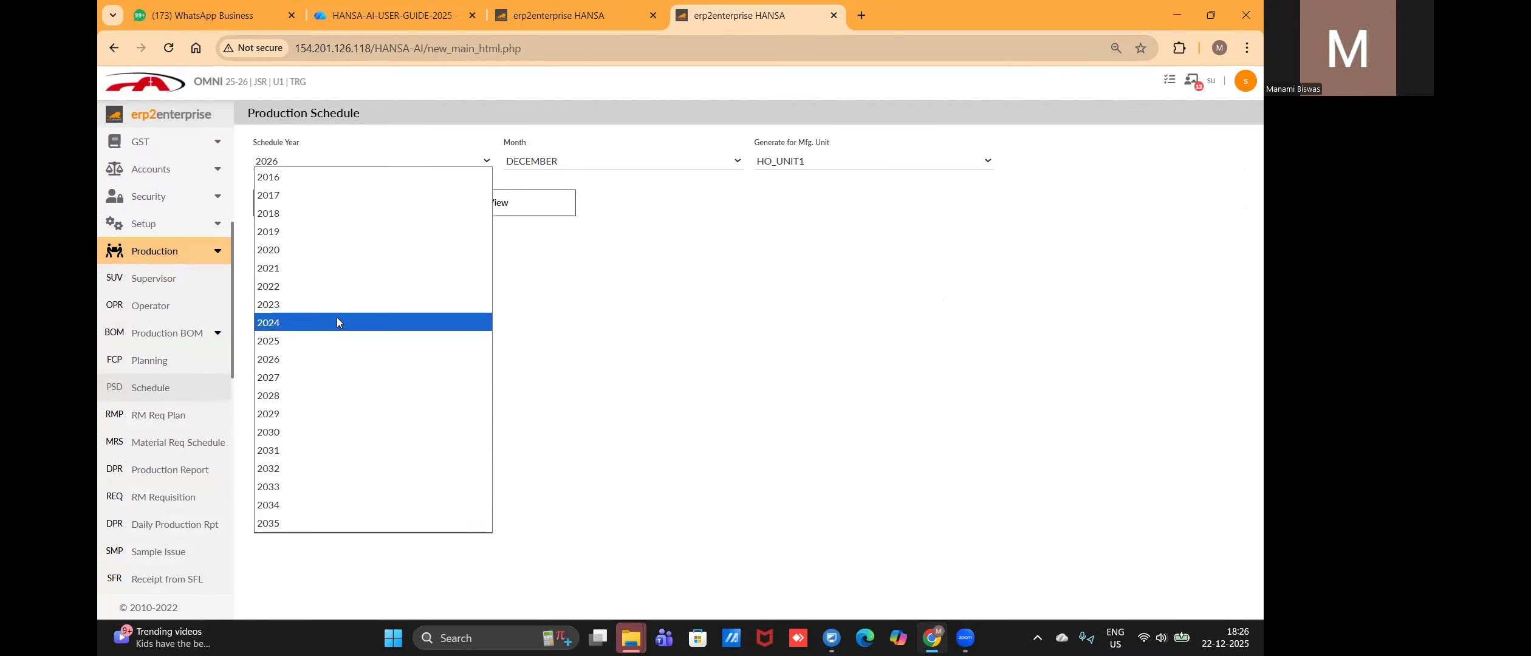
left_click(327, 340)
left_click(323, 202)
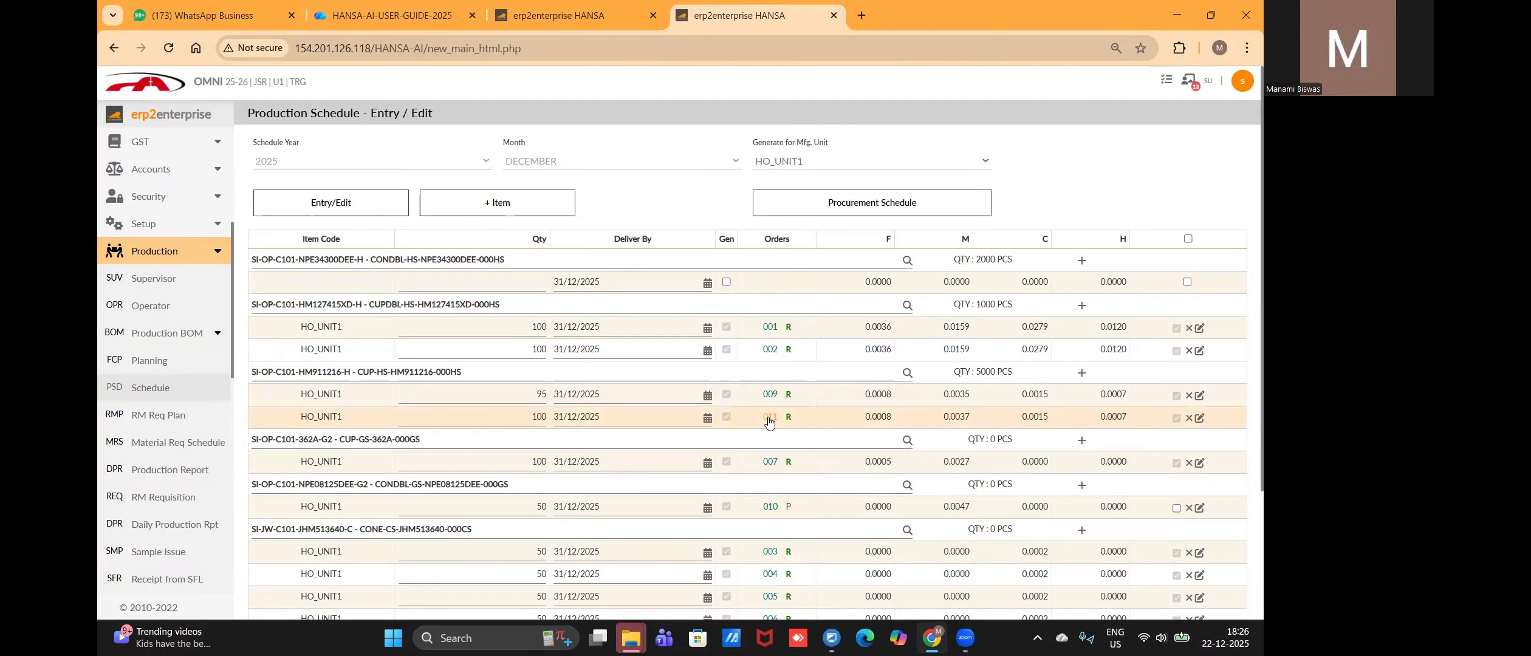
Step: Review the units, departments and subcontractors of each stage in production order 011 for HM911216, and close the order view
left_click(768, 418)
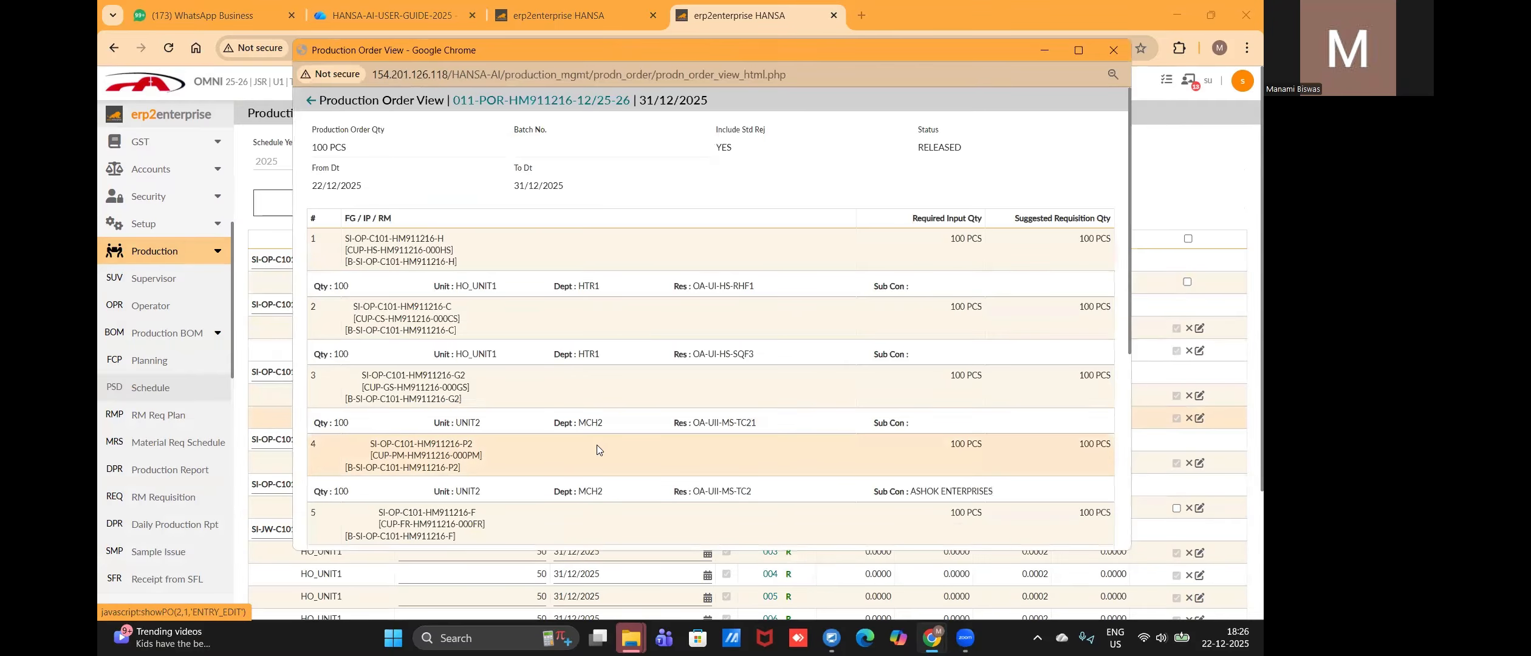
scroll(597, 446, "down", 2)
scroll(597, 446, "up", 1)
double_click(475, 341)
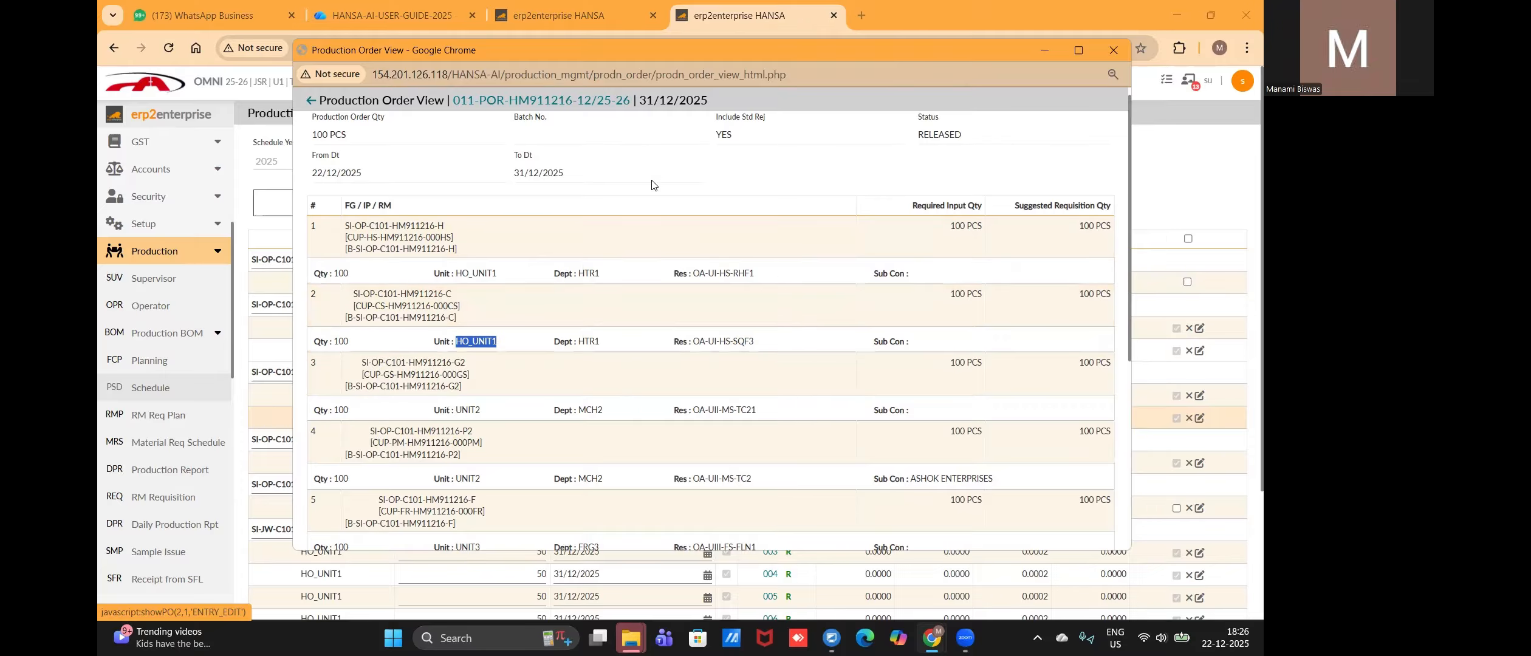
left_click(1111, 57)
Step: Start a new Issue To Production entry from the inventory functions
scroll(173, 489, "down", 3)
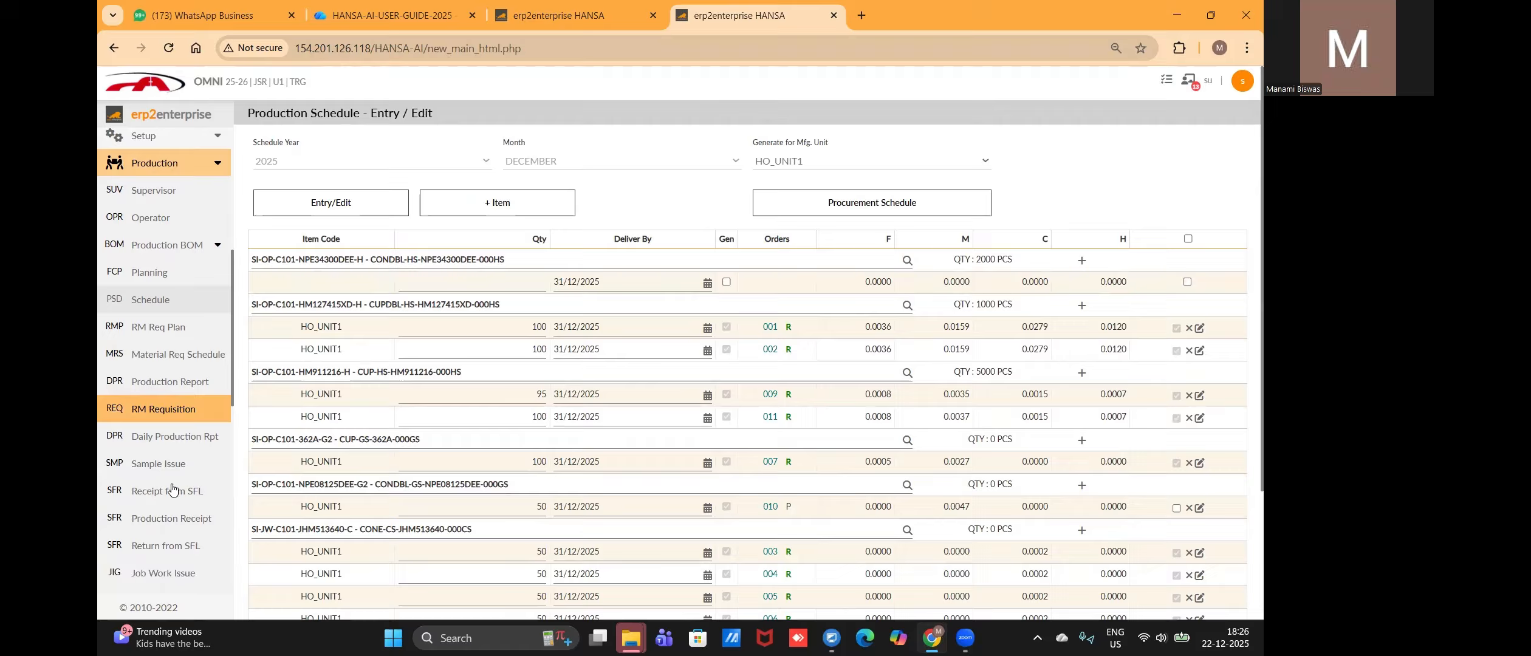
scroll(173, 489, "up", 4)
scroll(174, 489, "up", 4)
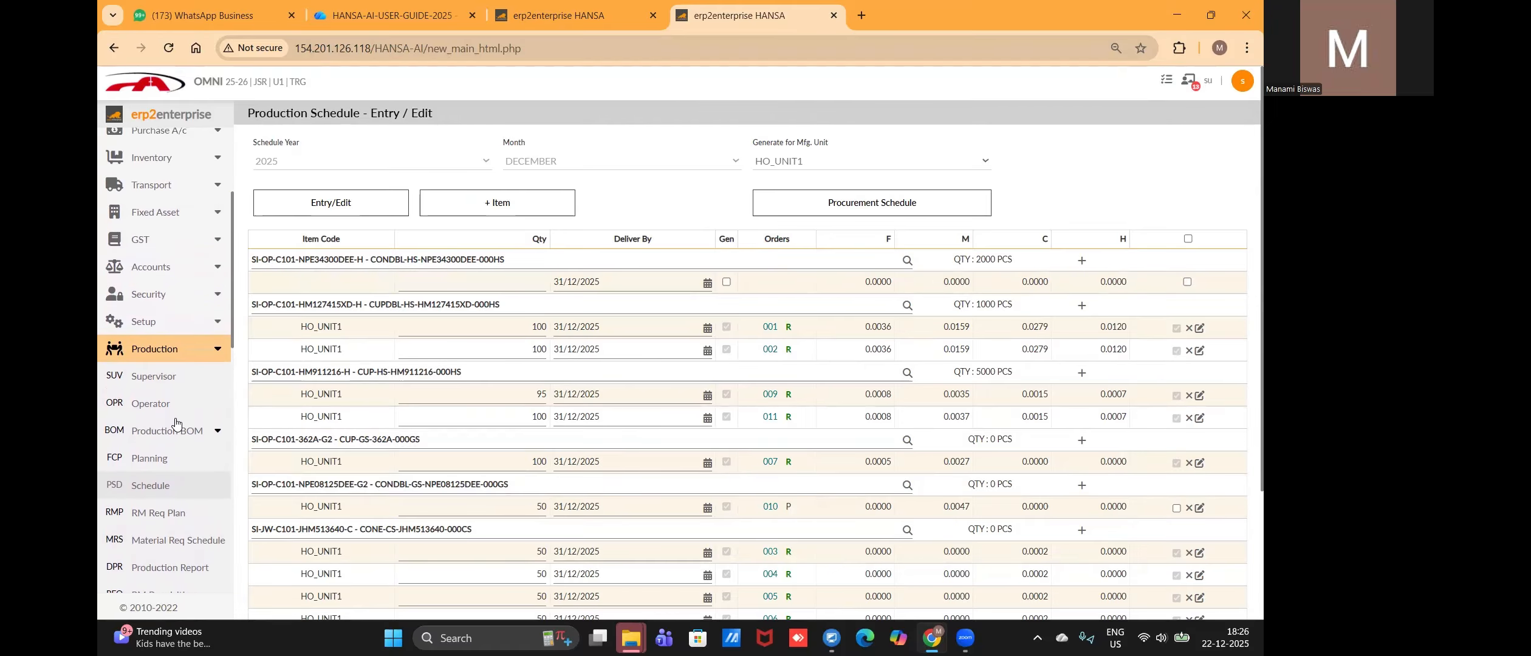
left_click(184, 277)
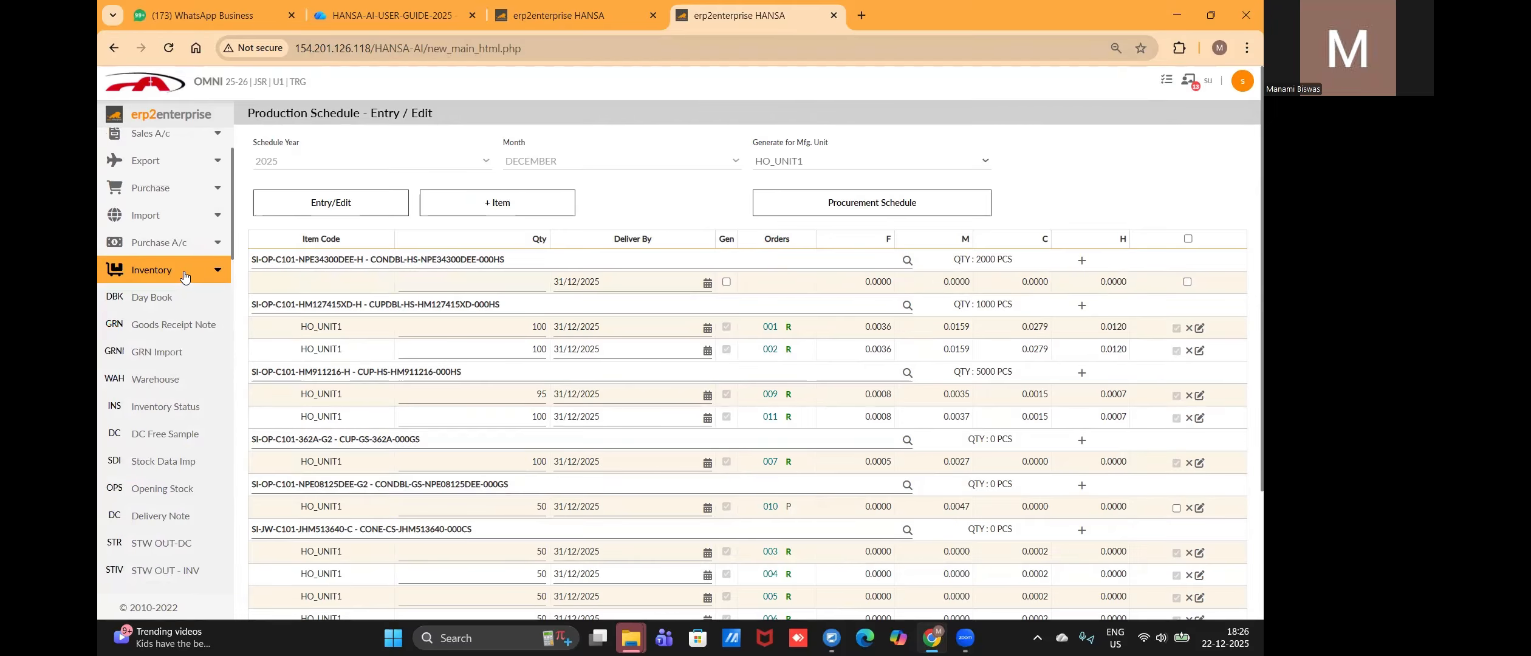
left_click(163, 405)
scroll(161, 426, "down", 3)
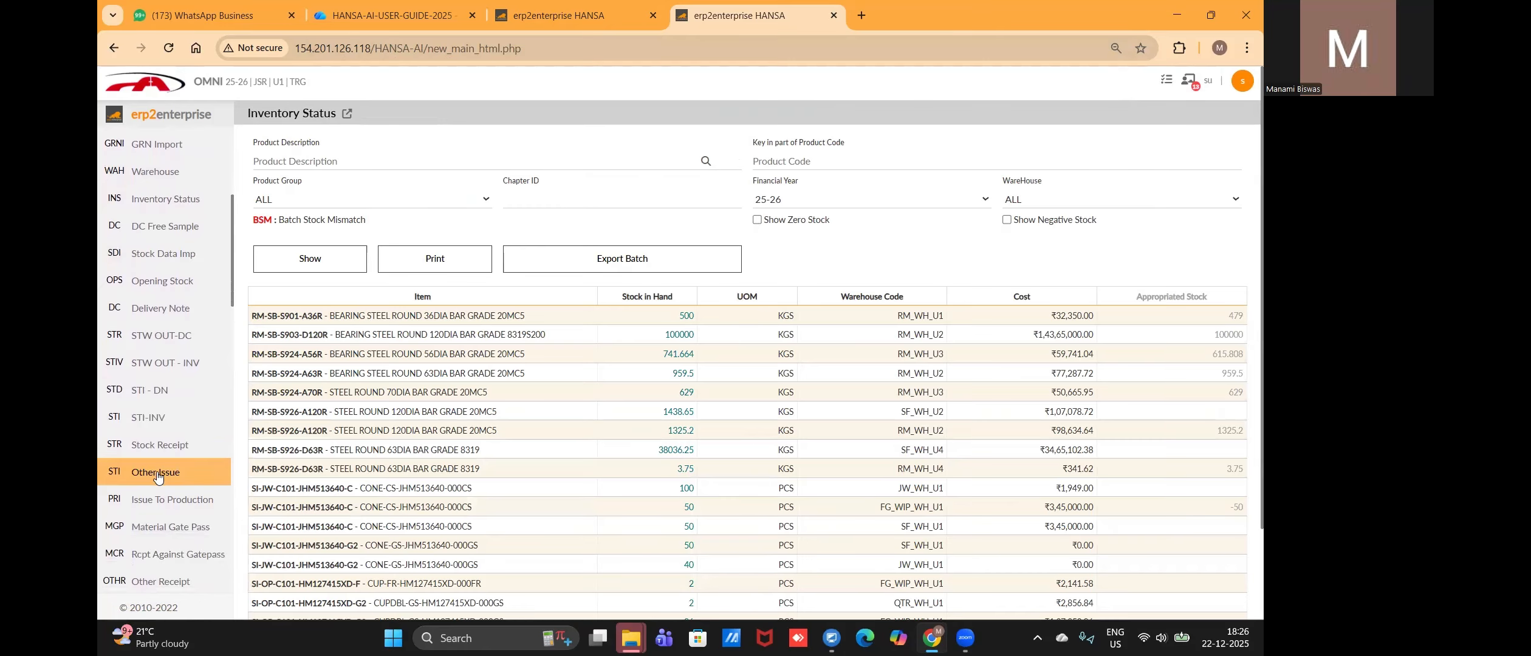
scroll(164, 486, "down", 1)
left_click(169, 500)
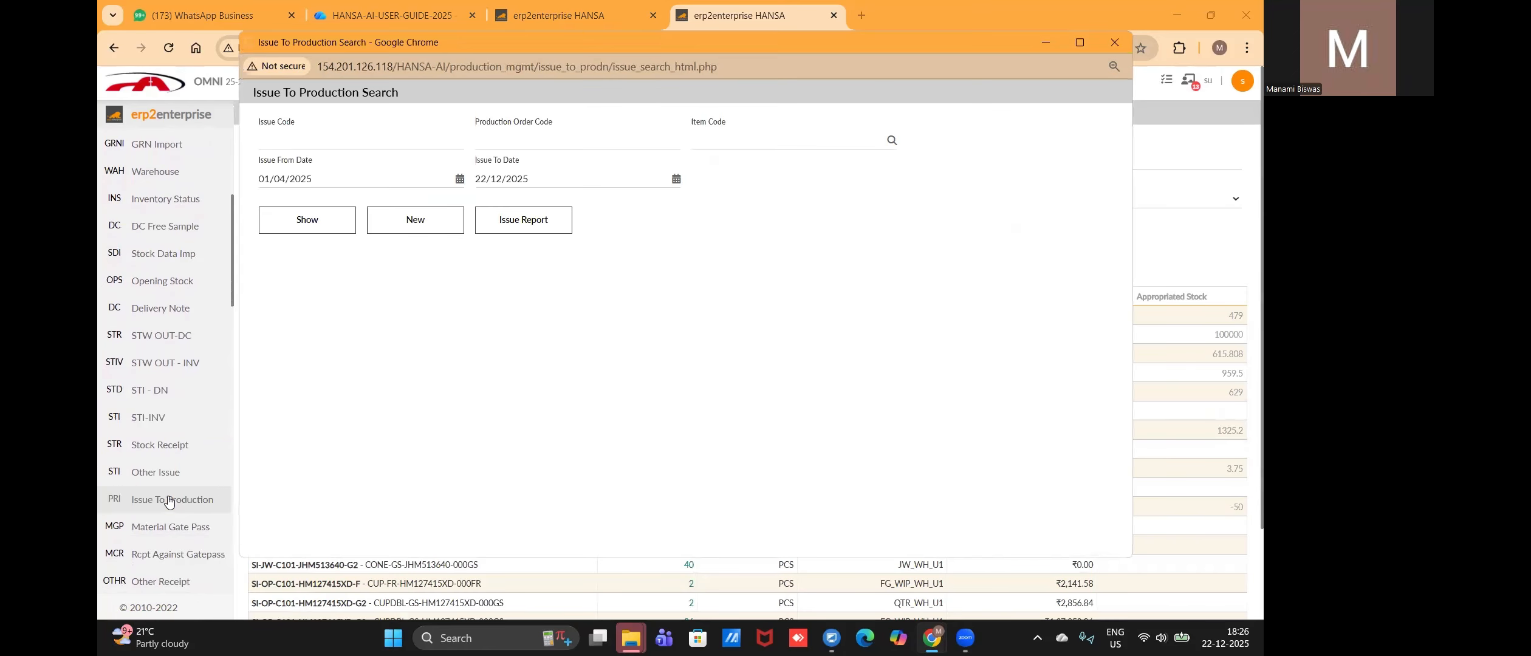
left_click(429, 228)
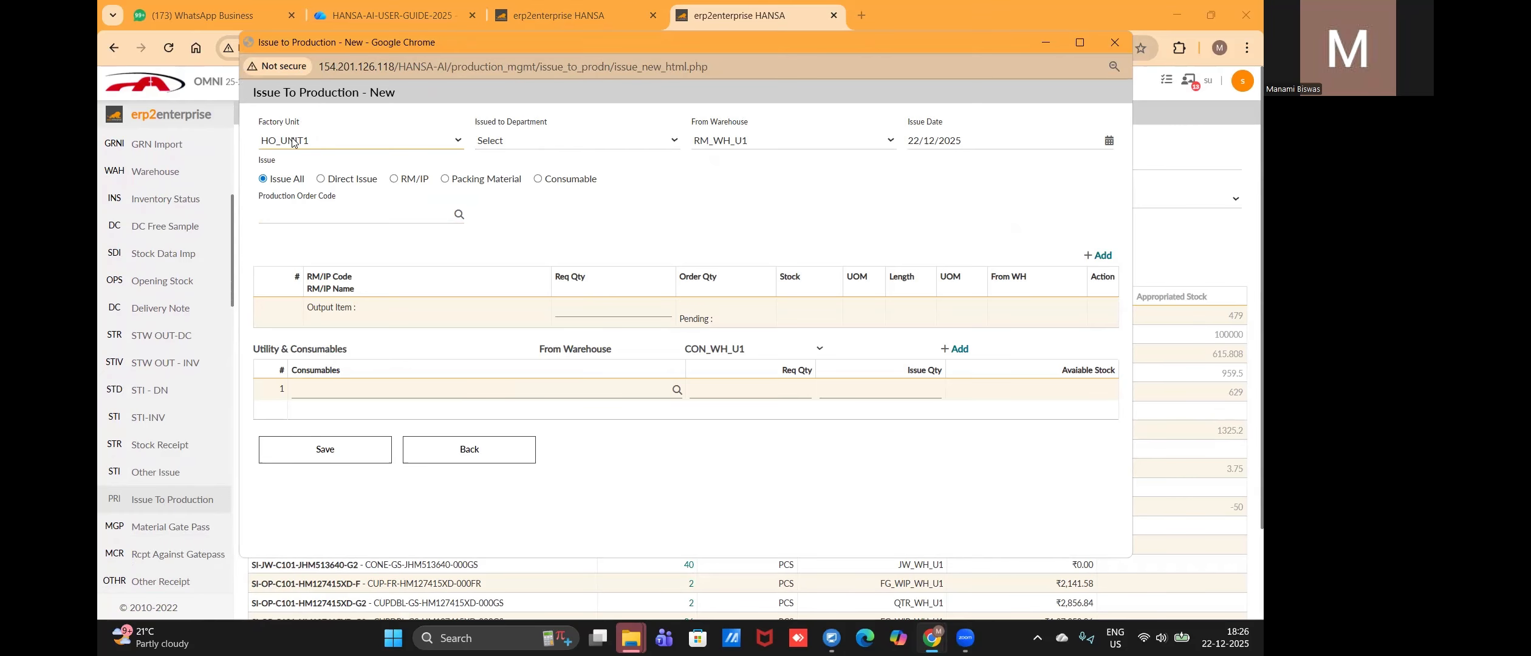
Step: Set the issue's department to MCH1 and its source warehouse to JW_WH_U1
left_click(513, 141)
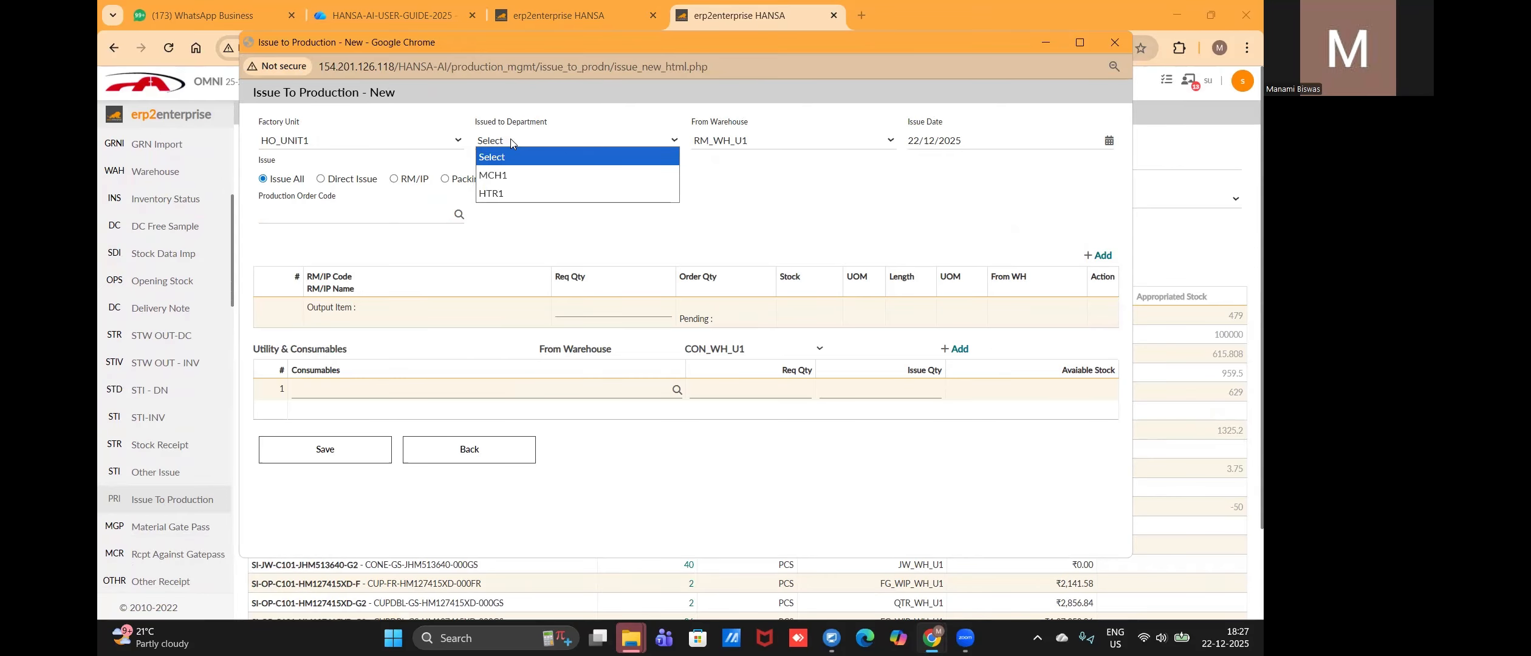
left_click(501, 176)
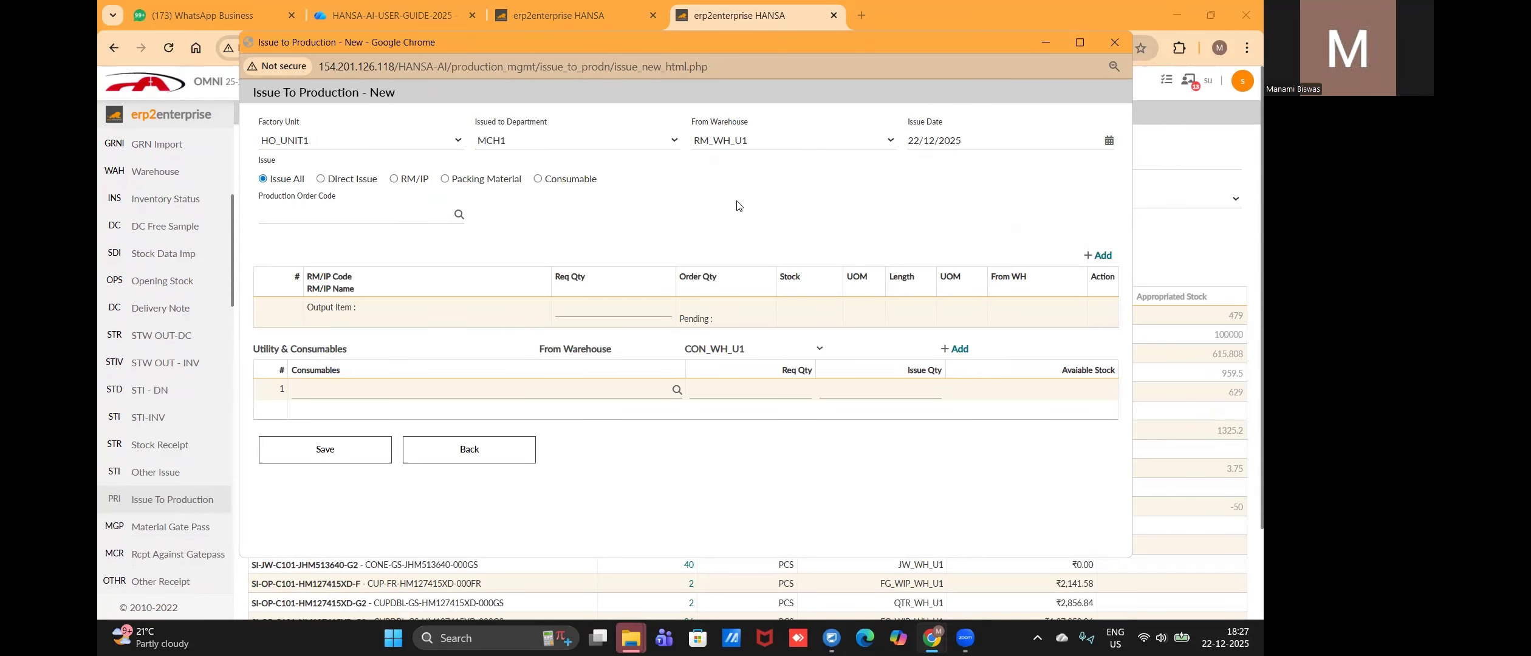
left_click(746, 141)
key("j")
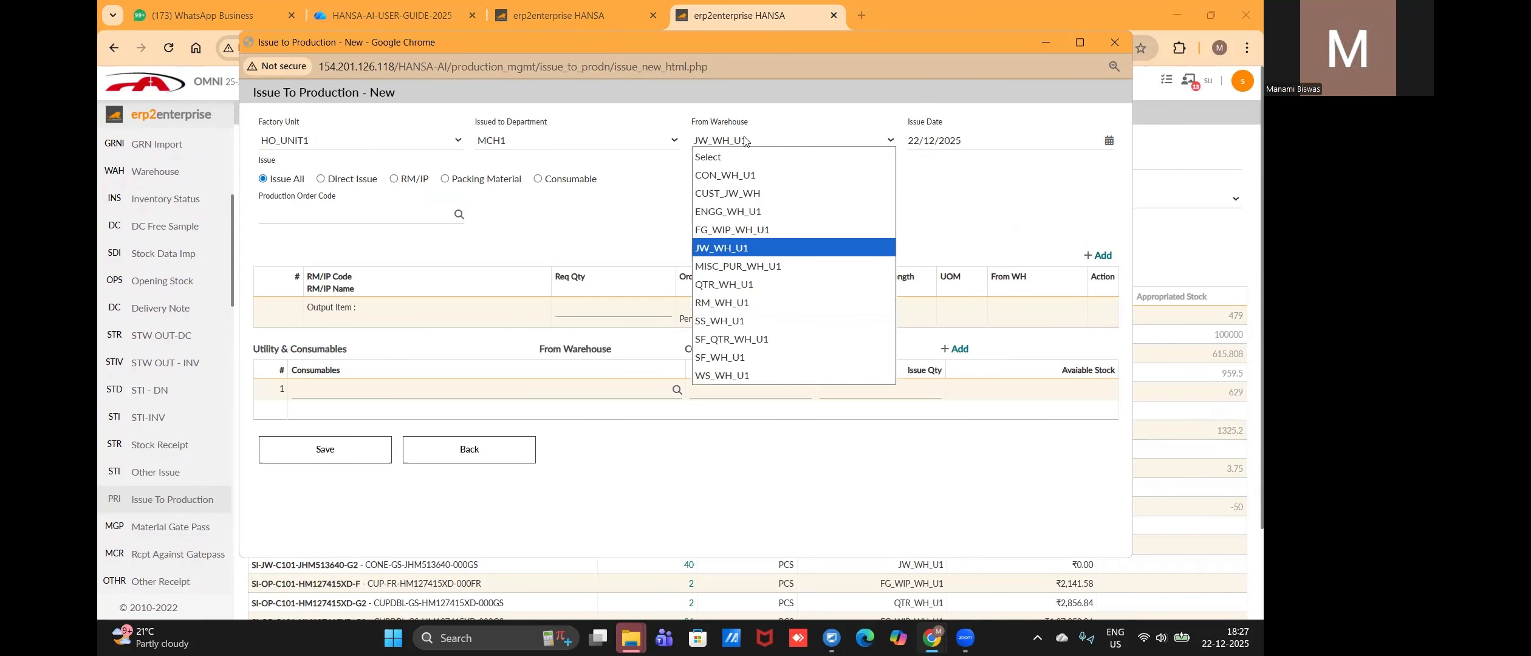
left_click(746, 141)
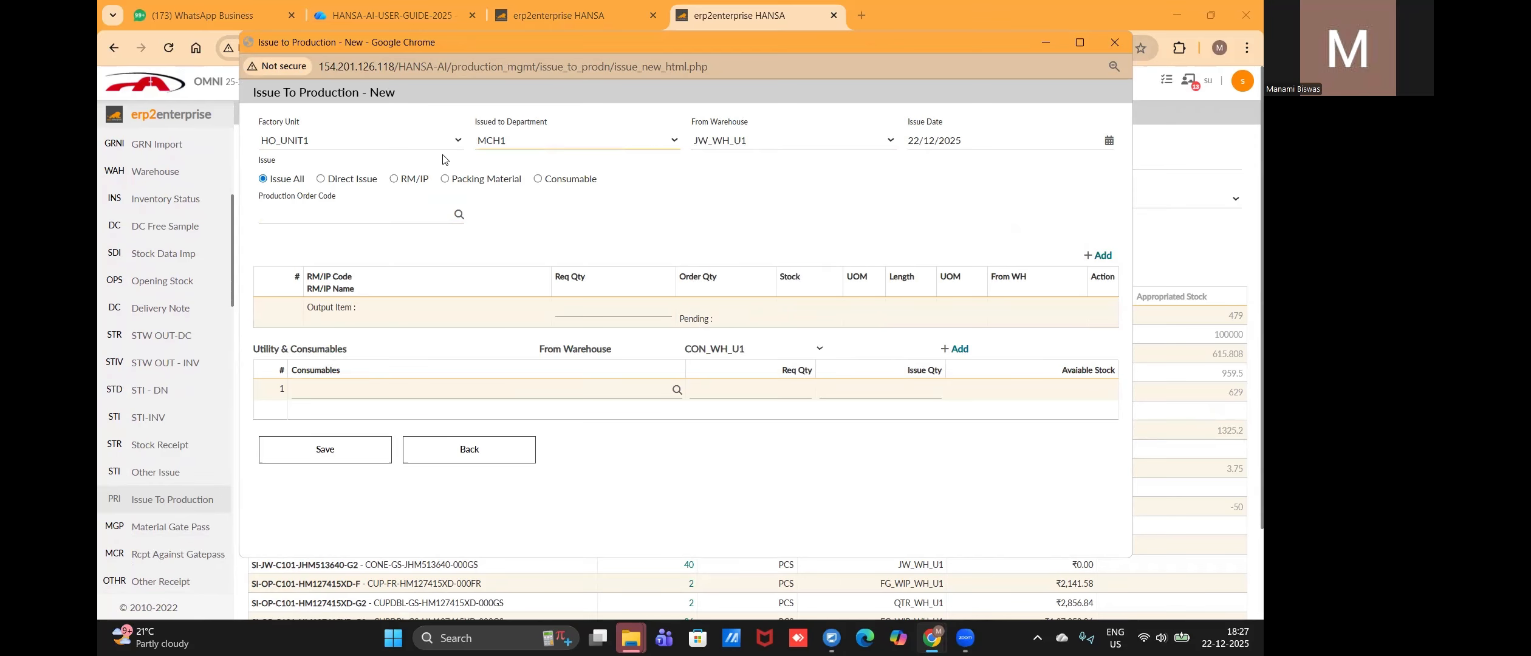
Step: Assign production order 011-POR-HM911216-12/25-26 and requisition 0010-REQ-12/25-26 to the issue, adding output item SI-OP-C101-HM911216-C
left_click(457, 215)
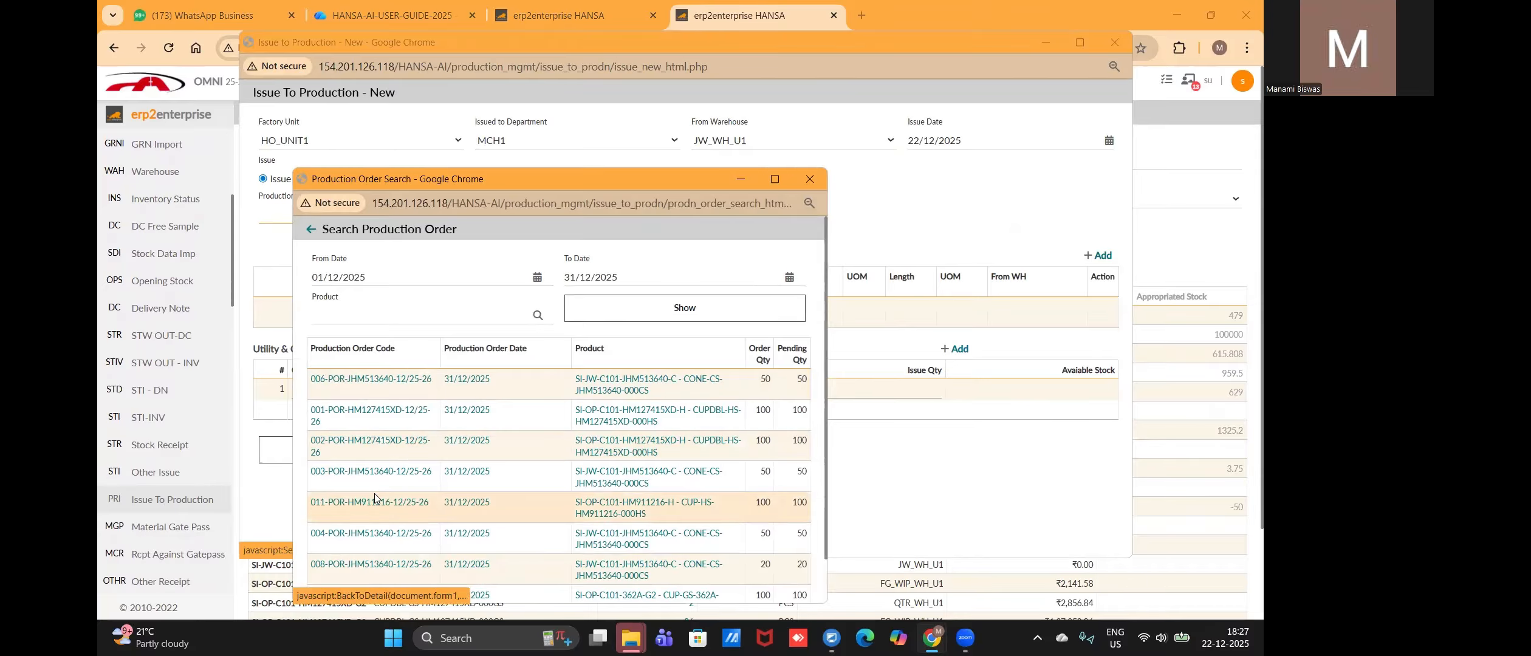
left_click(374, 503)
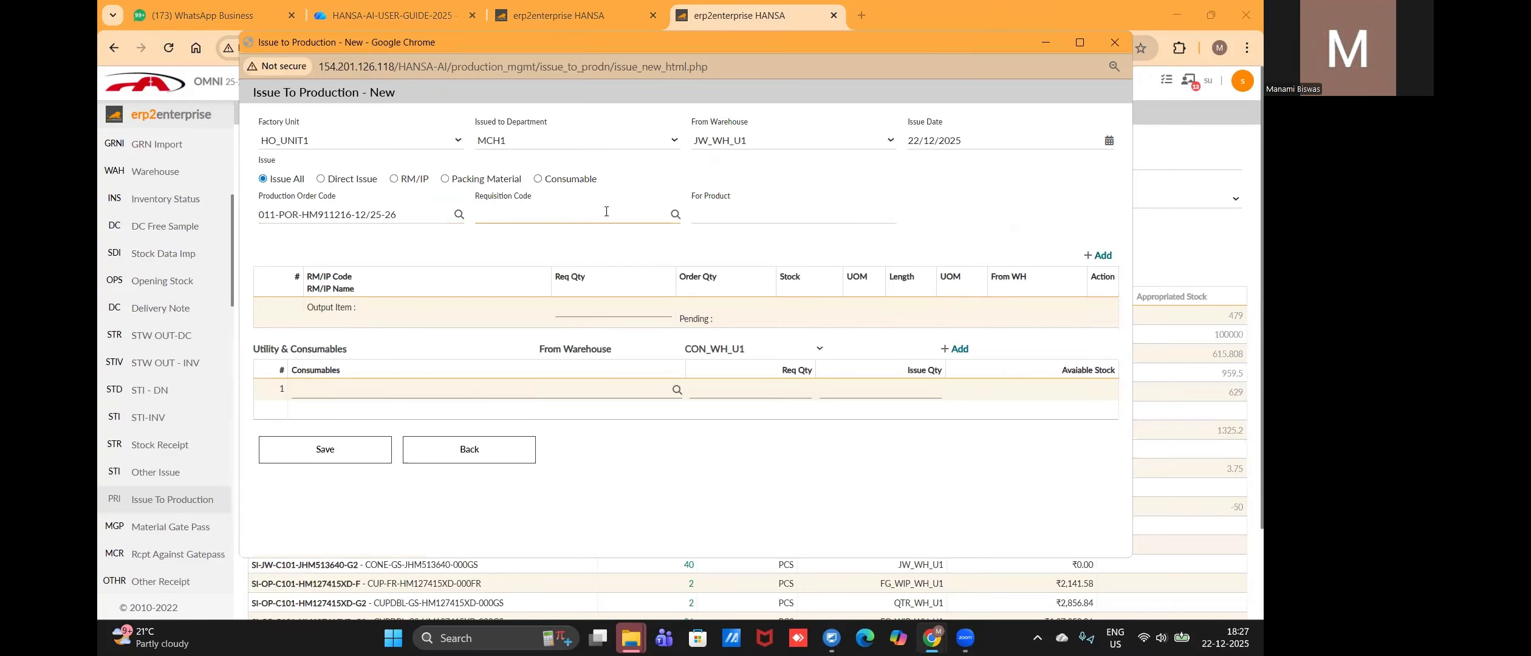
left_click(674, 214)
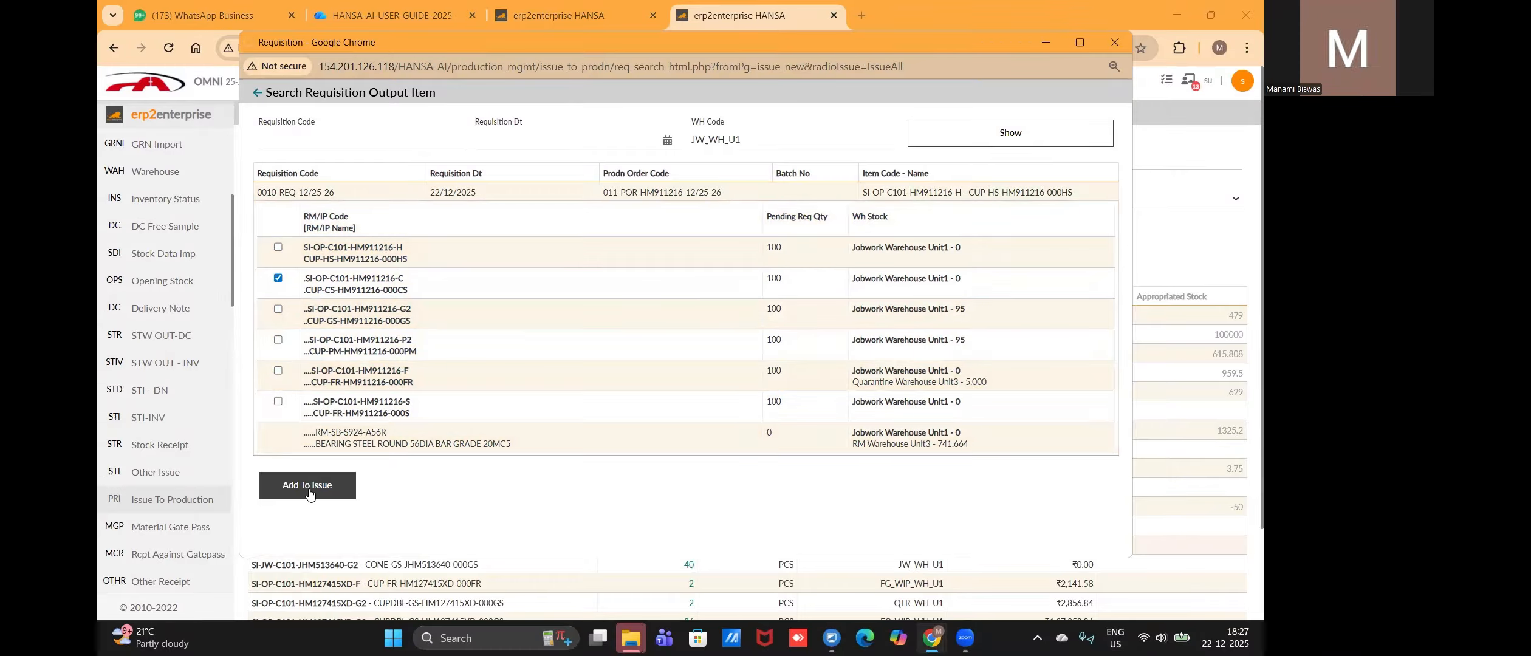
left_click(308, 494)
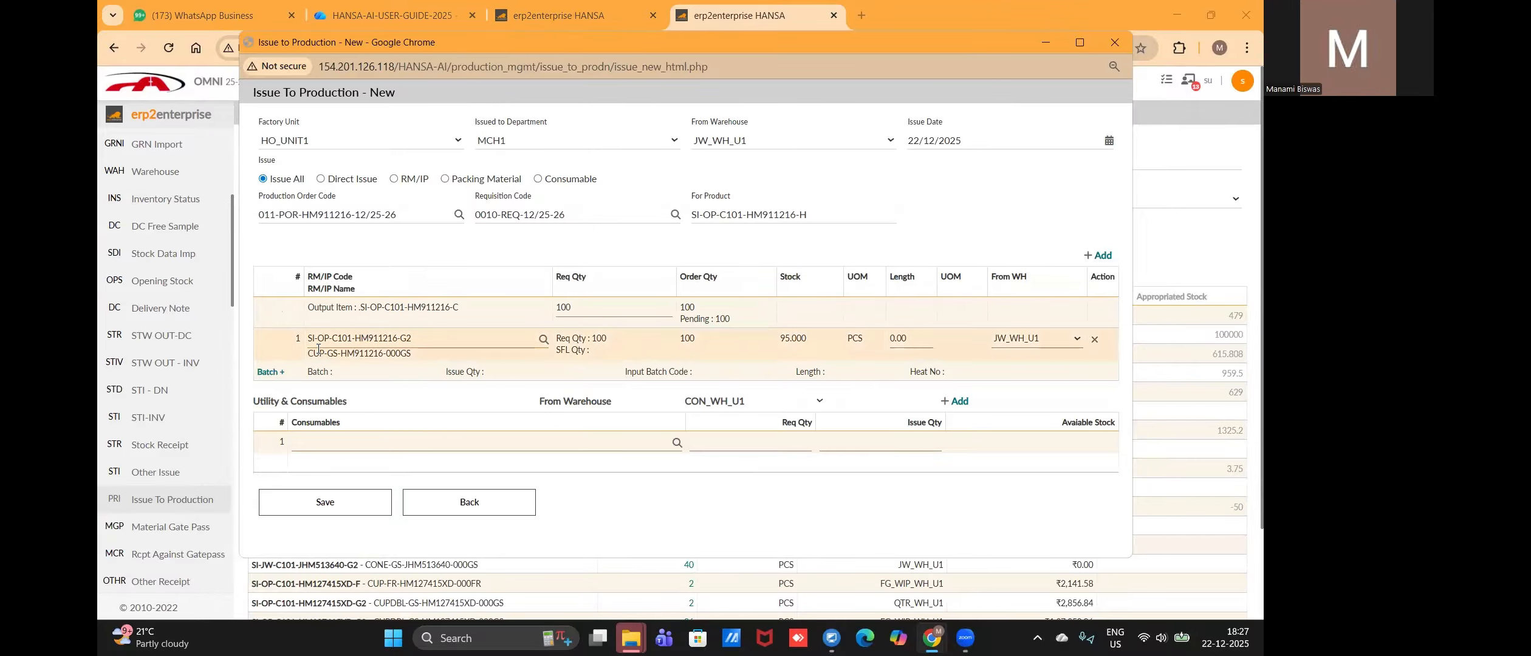
left_click(263, 373)
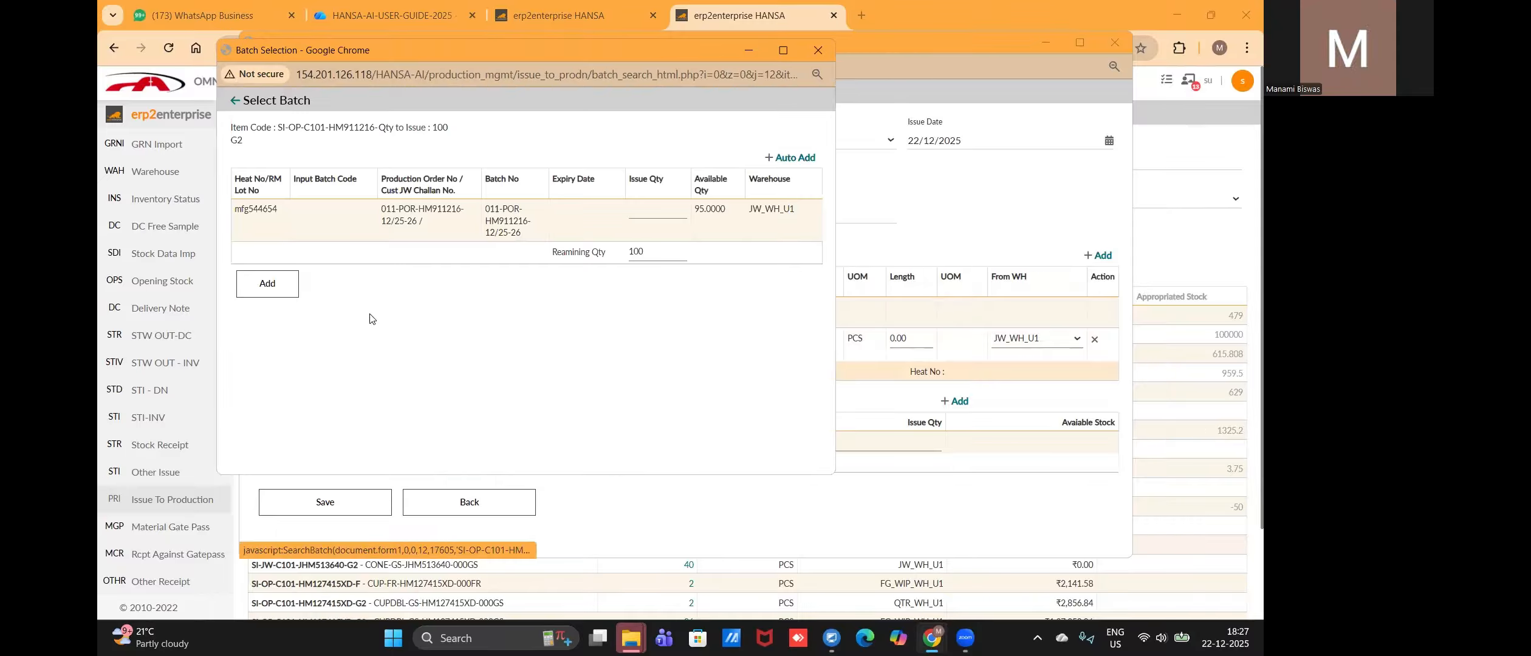
left_click(639, 210)
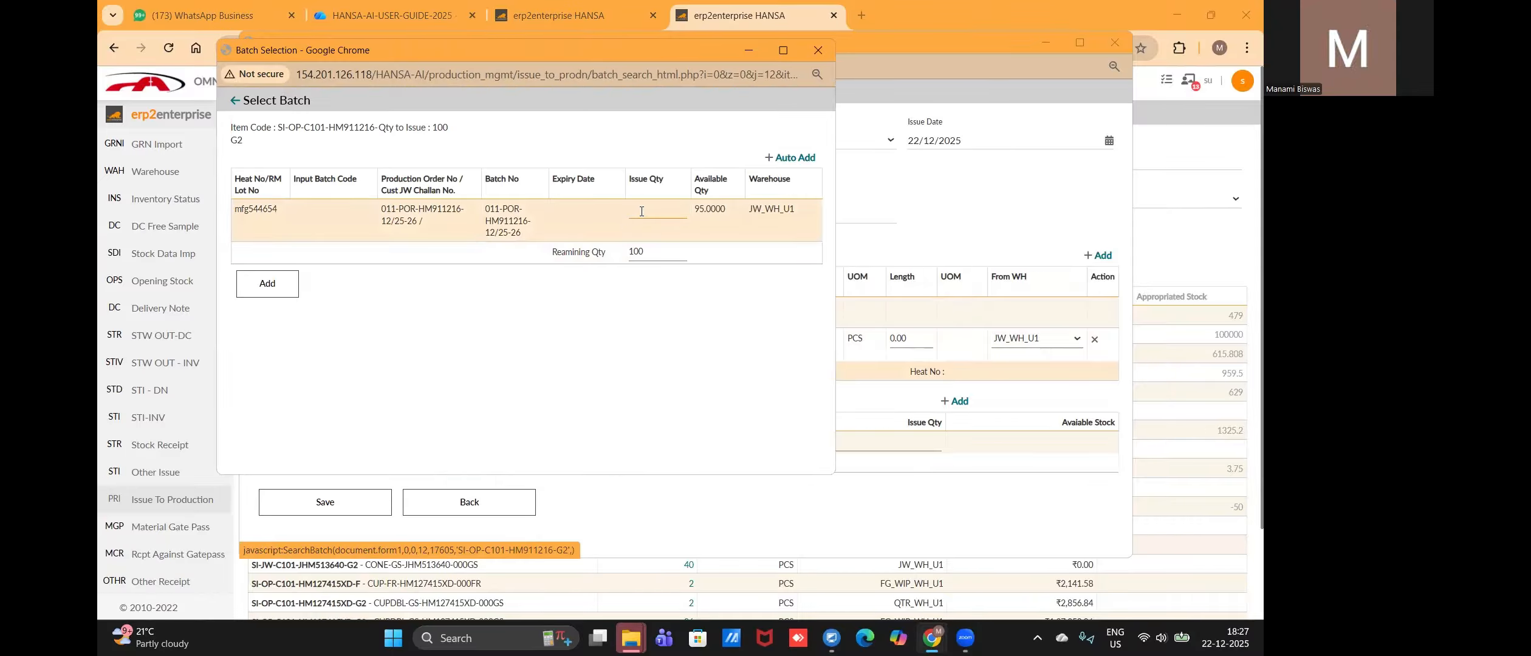
left_click(816, 50)
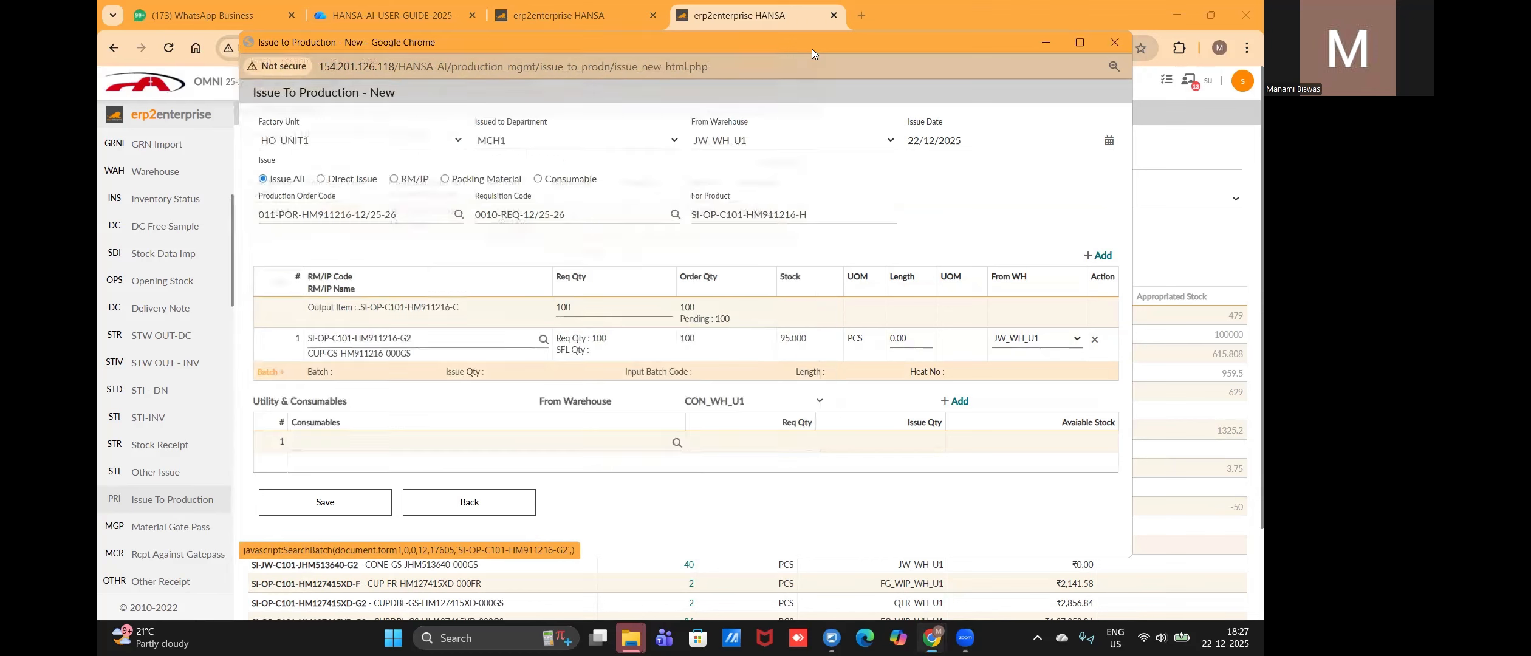
Step: Set the required quantity of output item SI-OP-C101-HM911216-C to 95
left_click(615, 308)
key("BackSpace")
key("BackSpace")
key("BackSpace")
type("95")
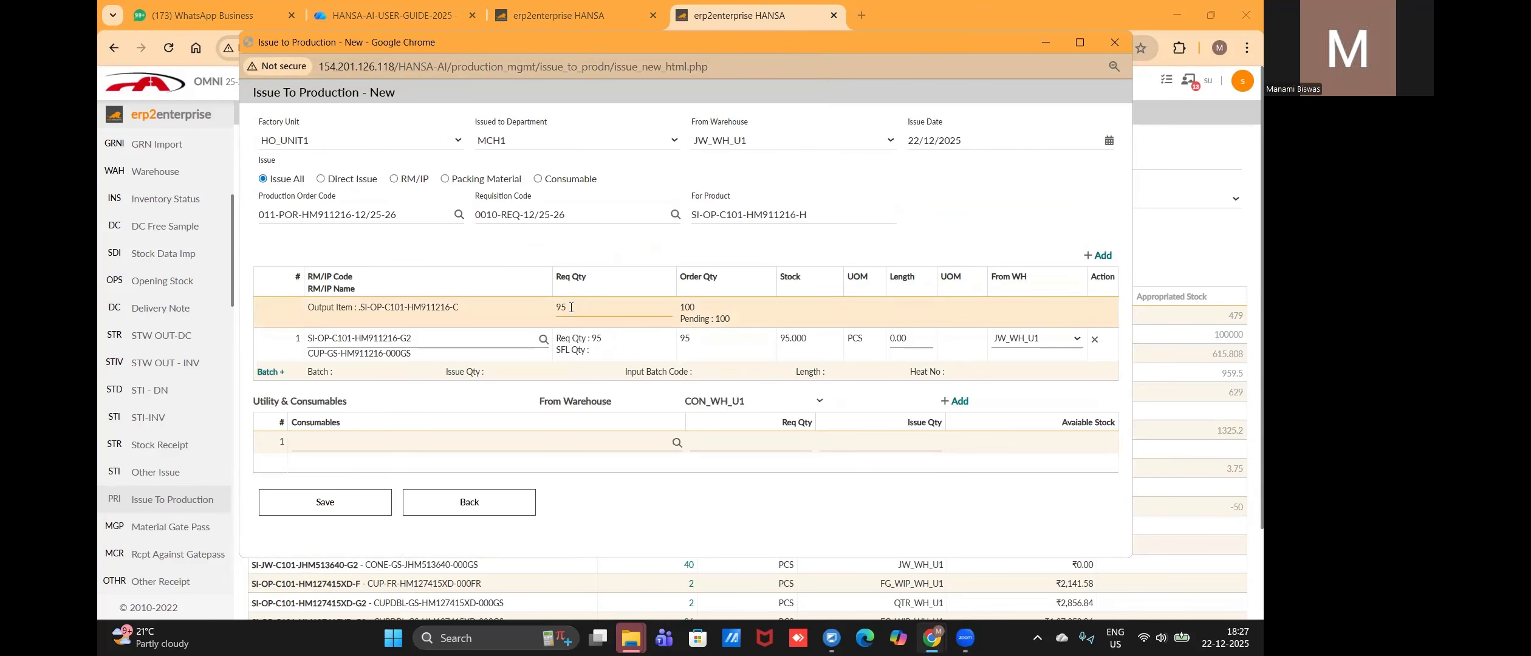
Step: Allocate an issue quantity of 95 from batch 011-POR-HM911216-12/25-26, heat number mfg544654, to the G2 input item
left_click(270, 372)
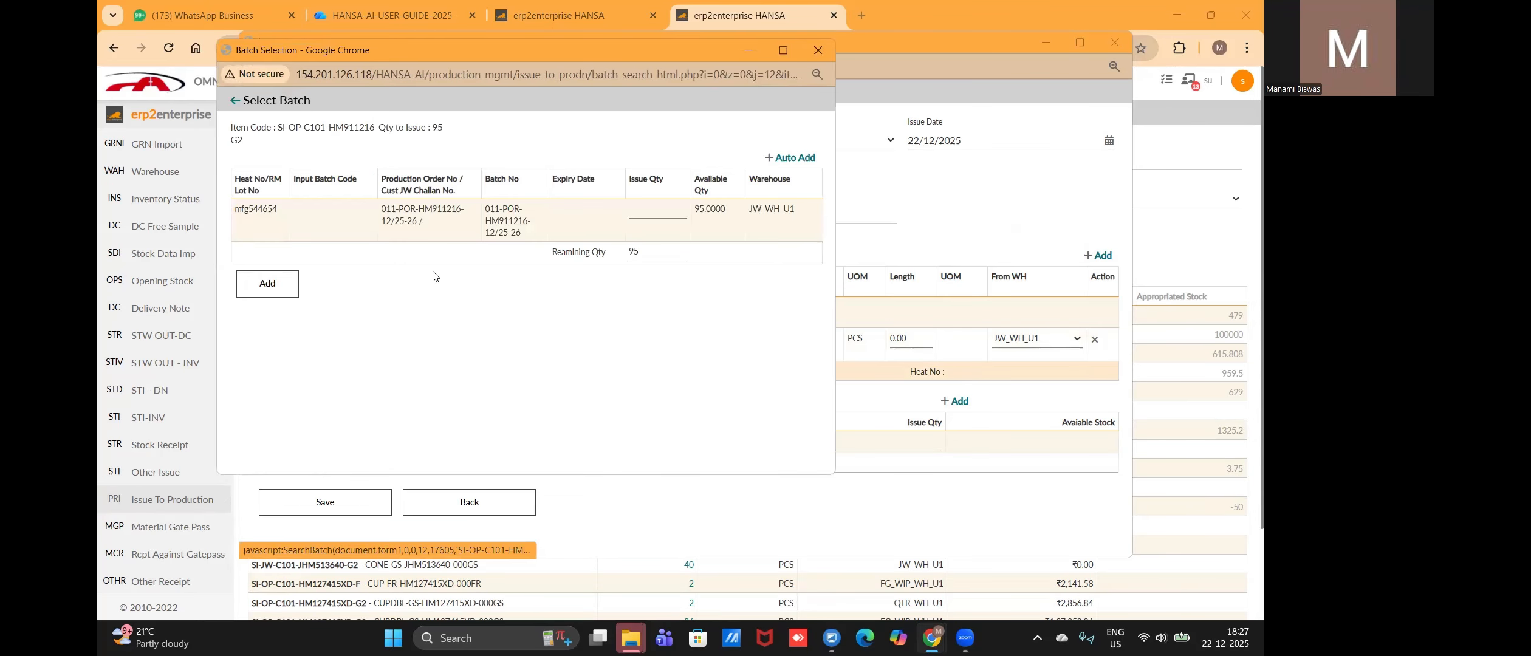
left_click(647, 206)
type("95")
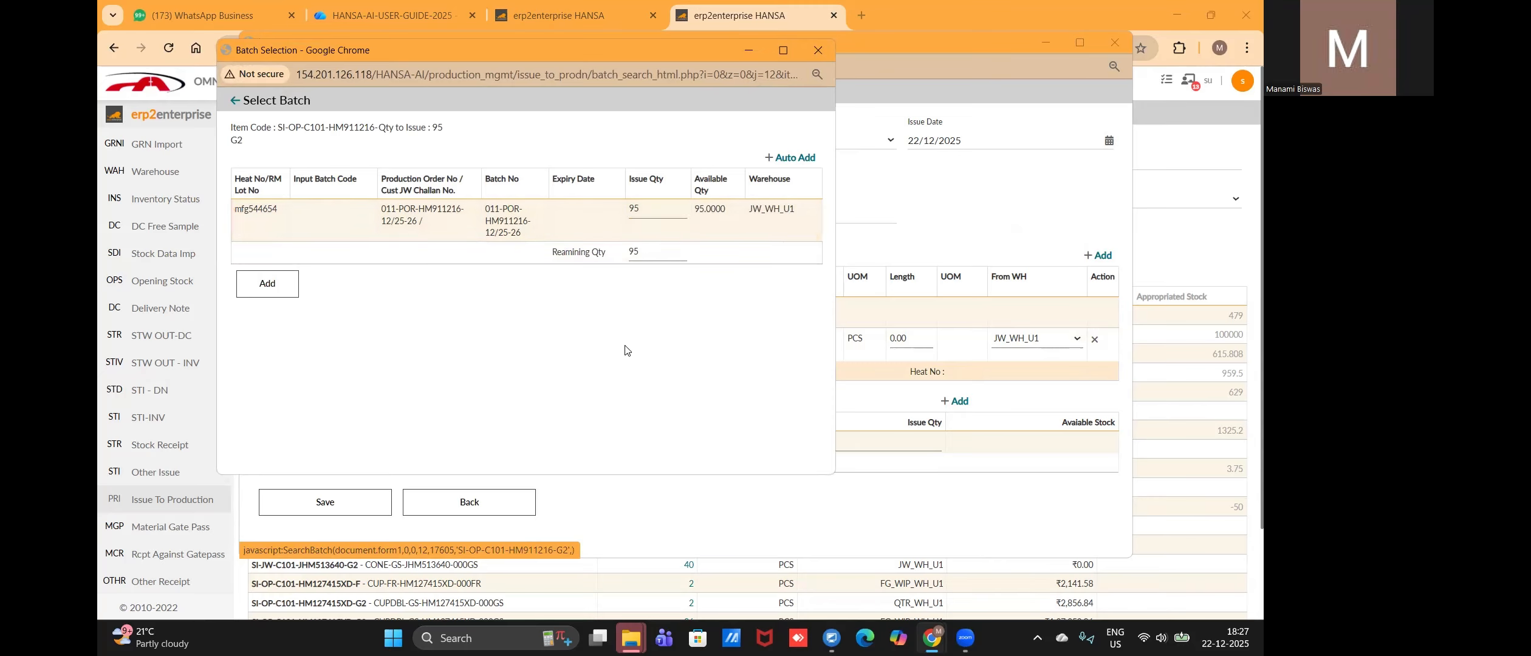
left_click(269, 285)
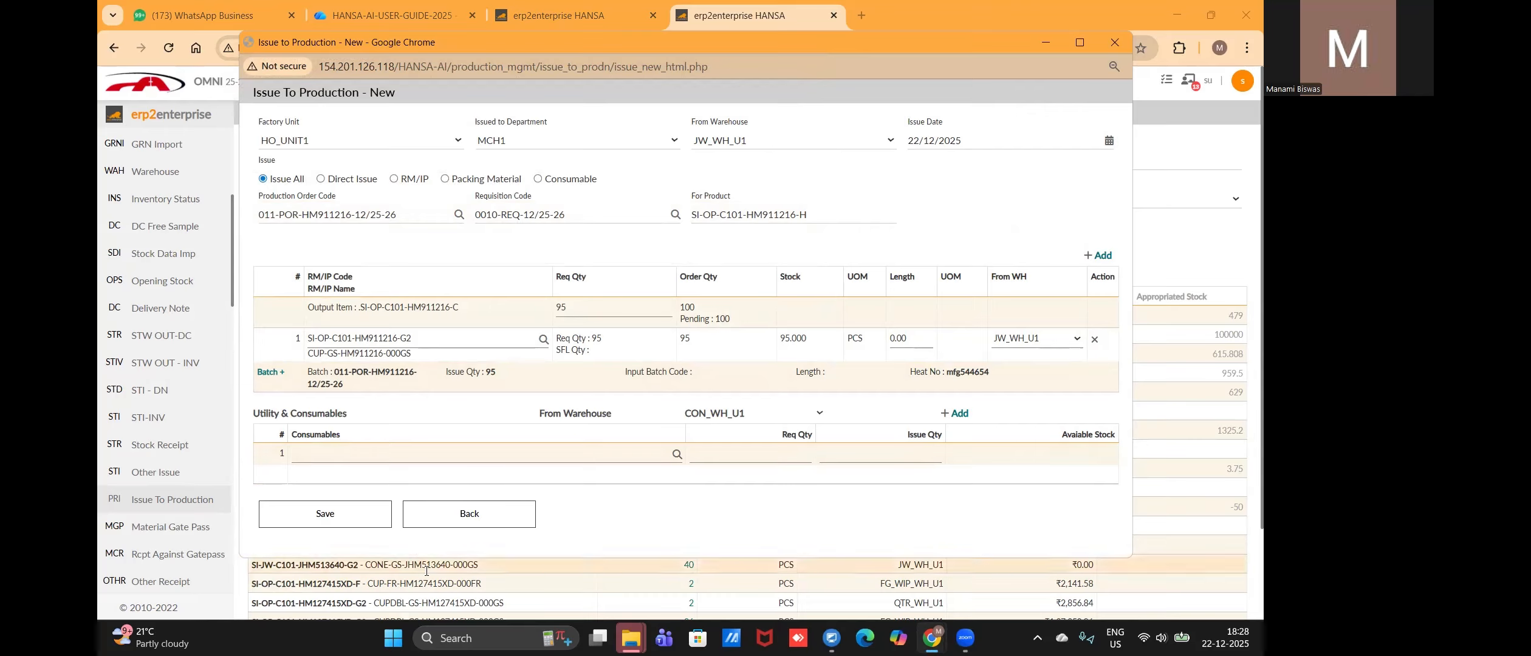
Step: Save the issue to production and close its window
left_click(340, 522)
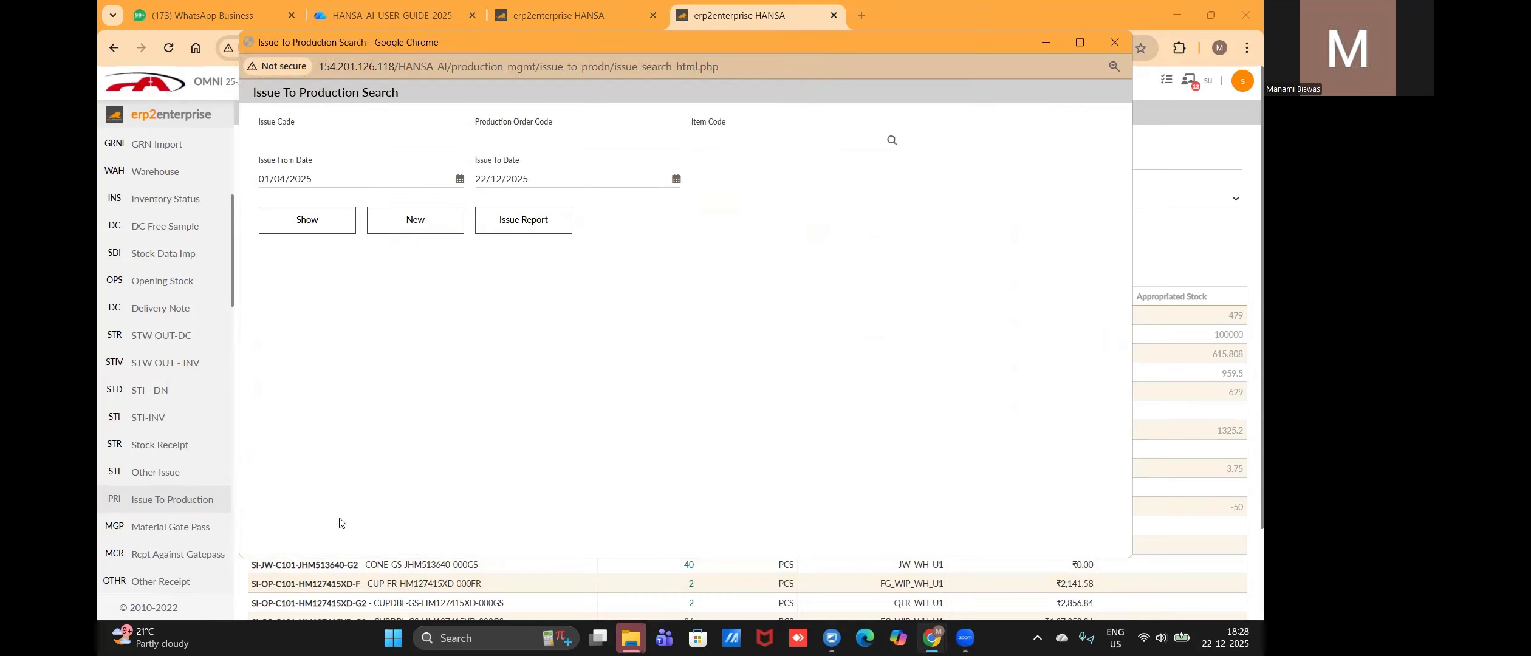
left_click(1120, 49)
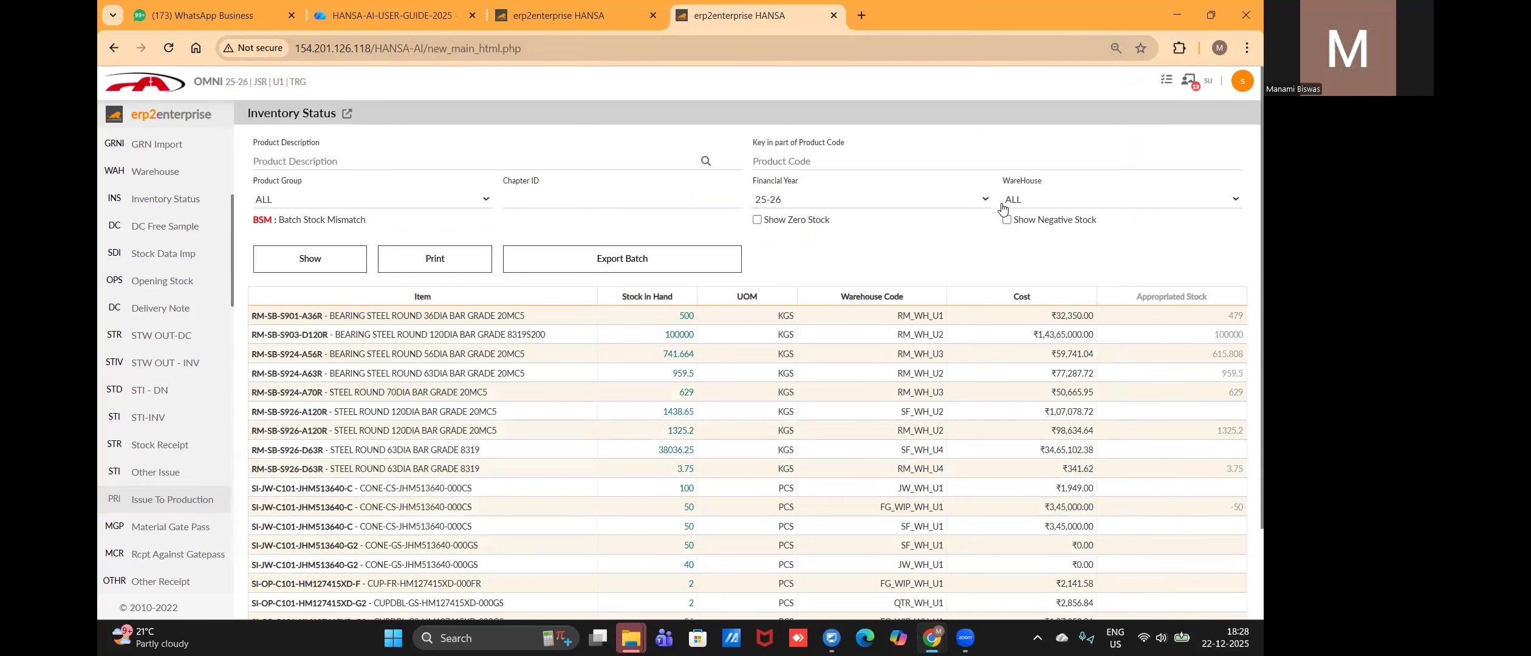
Step: Filter the inventory status to warehouse SF_WH_U1 and check the stock row for item SI-OP-C101-HM911216-G2
left_click(1003, 209)
scroll(950, 430, "down", 3)
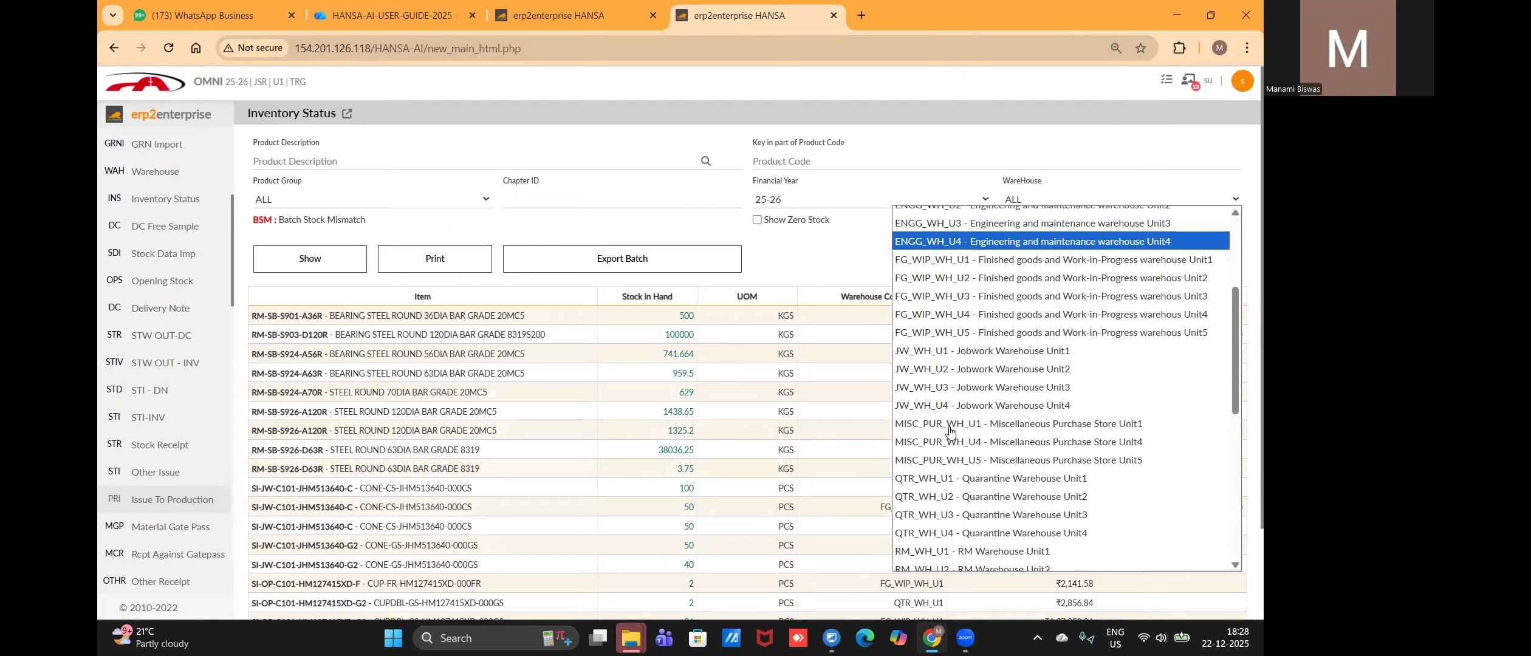
scroll(951, 430, "down", 4)
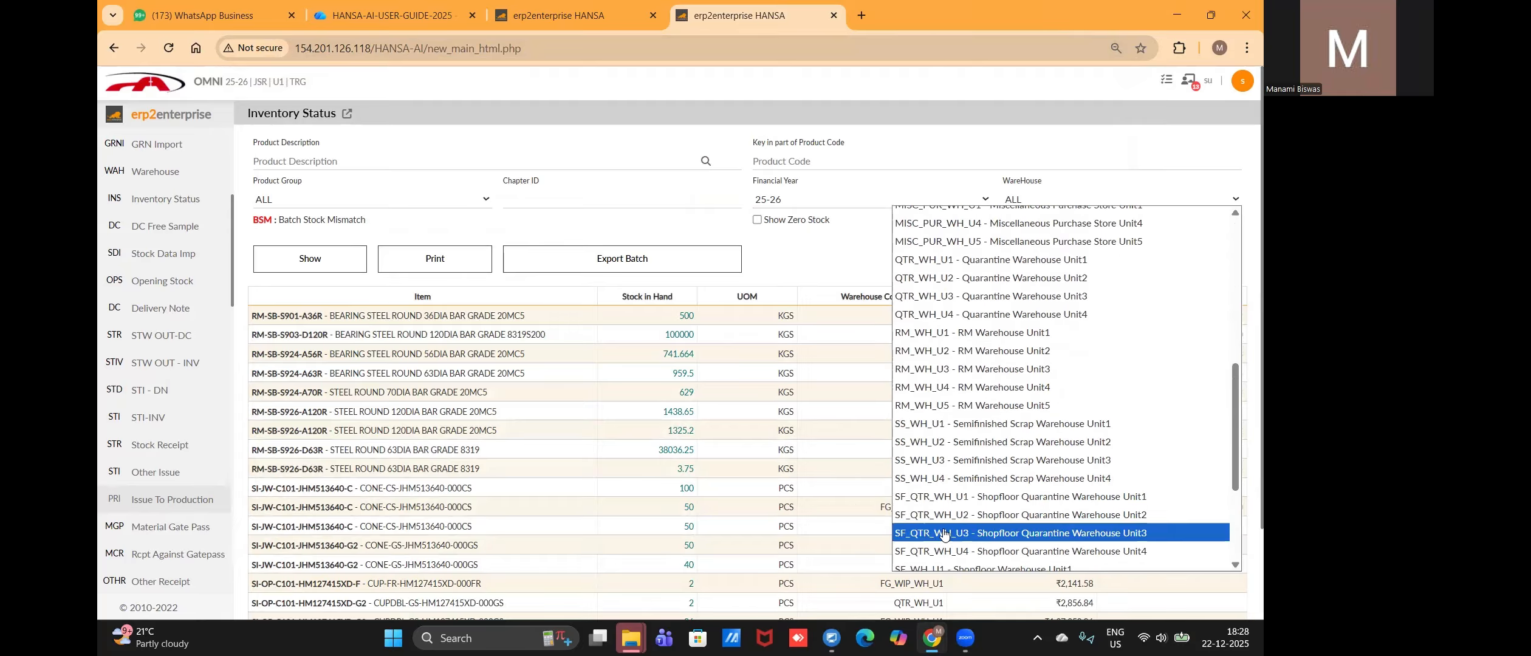
scroll(943, 533, "down", 2)
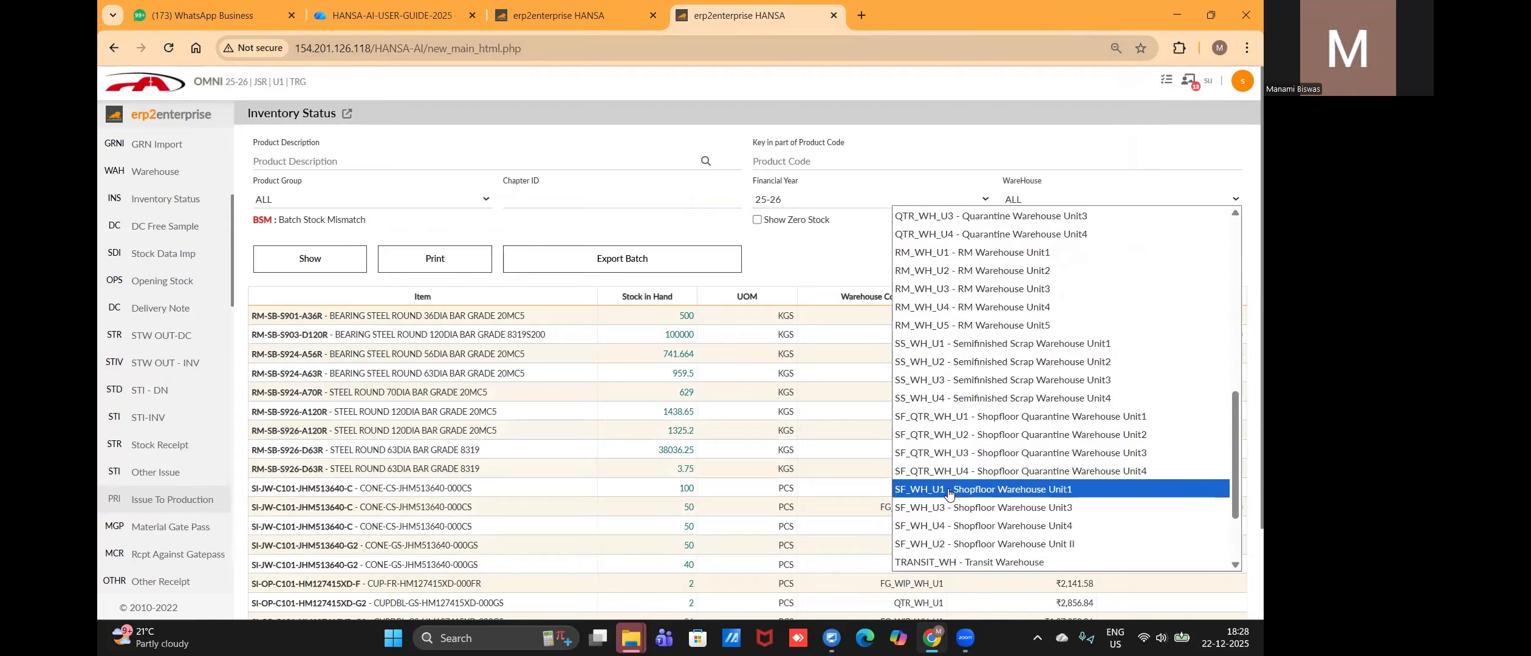
left_click(948, 491)
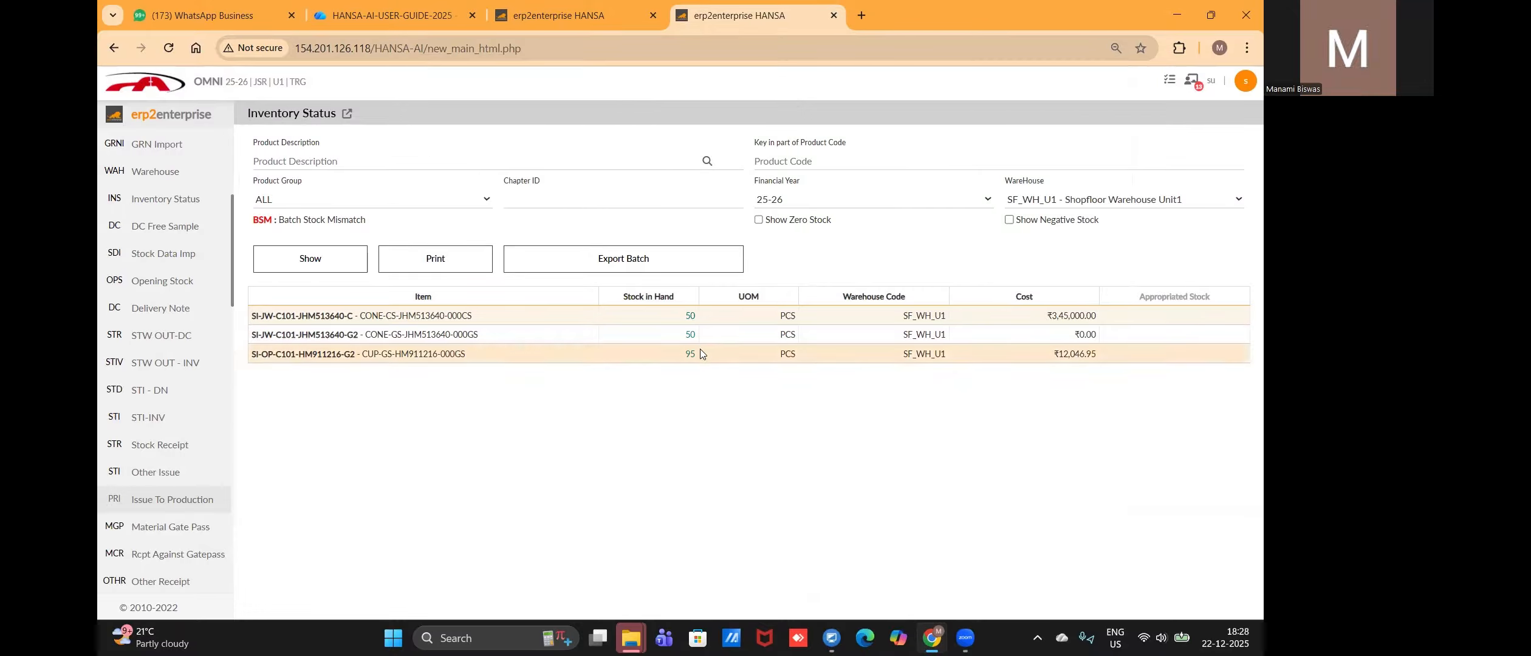
triple_click(327, 355)
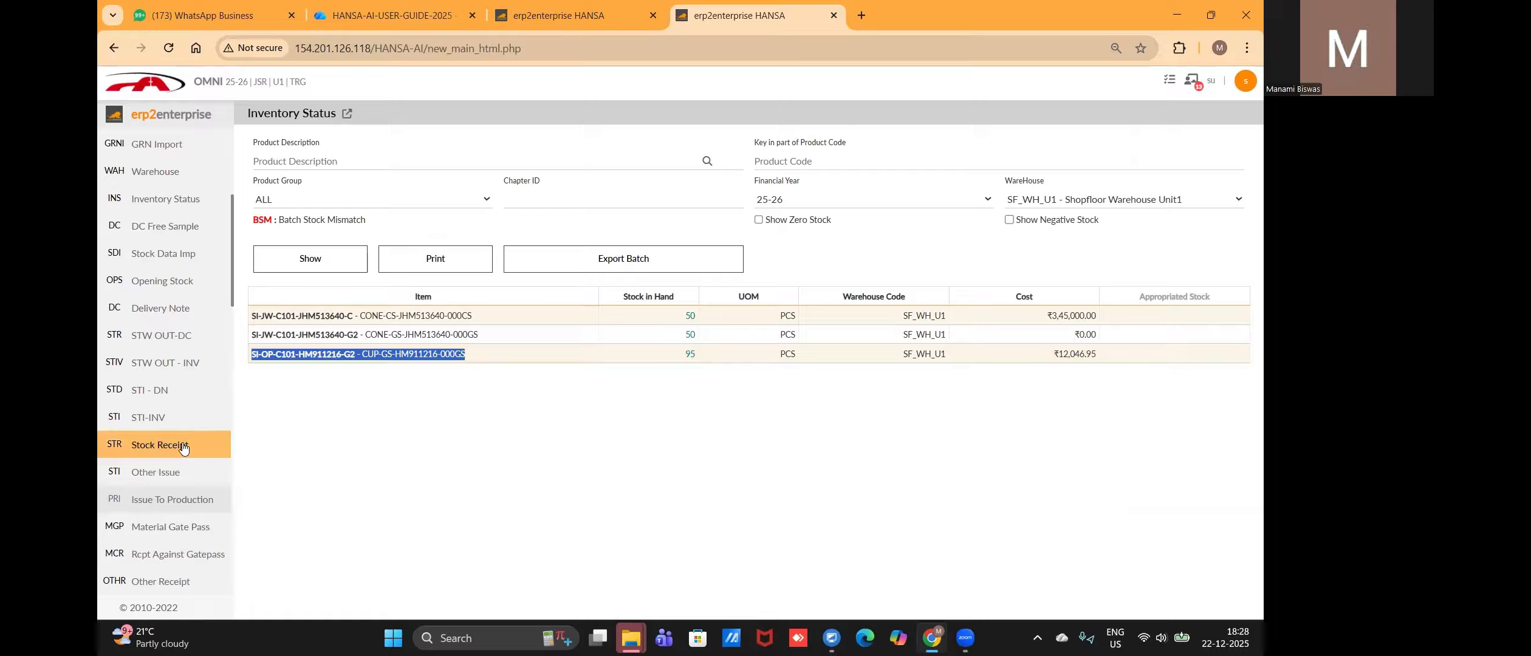
Step: Start a new daily production report for factory unit HO_UNIT1 and department MCH1
scroll(185, 451, "down", 5)
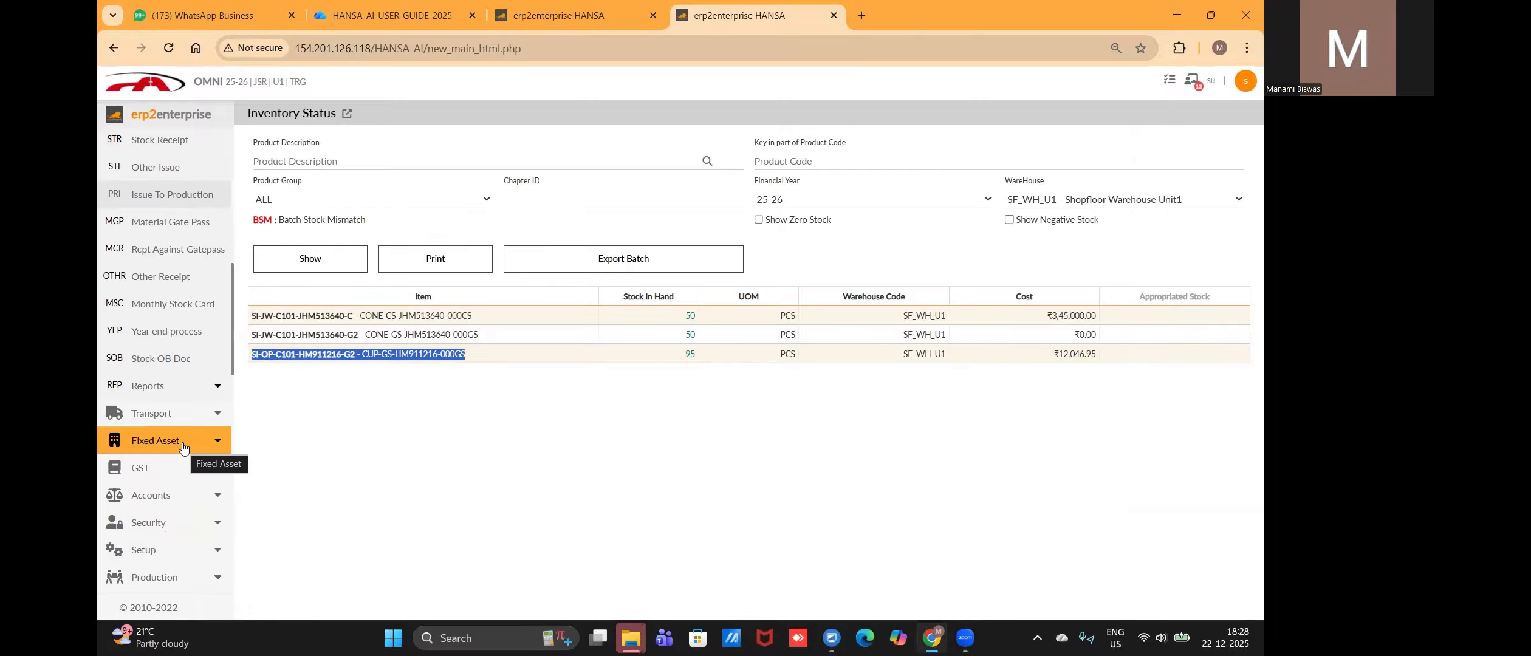
scroll(183, 448, "down", 5)
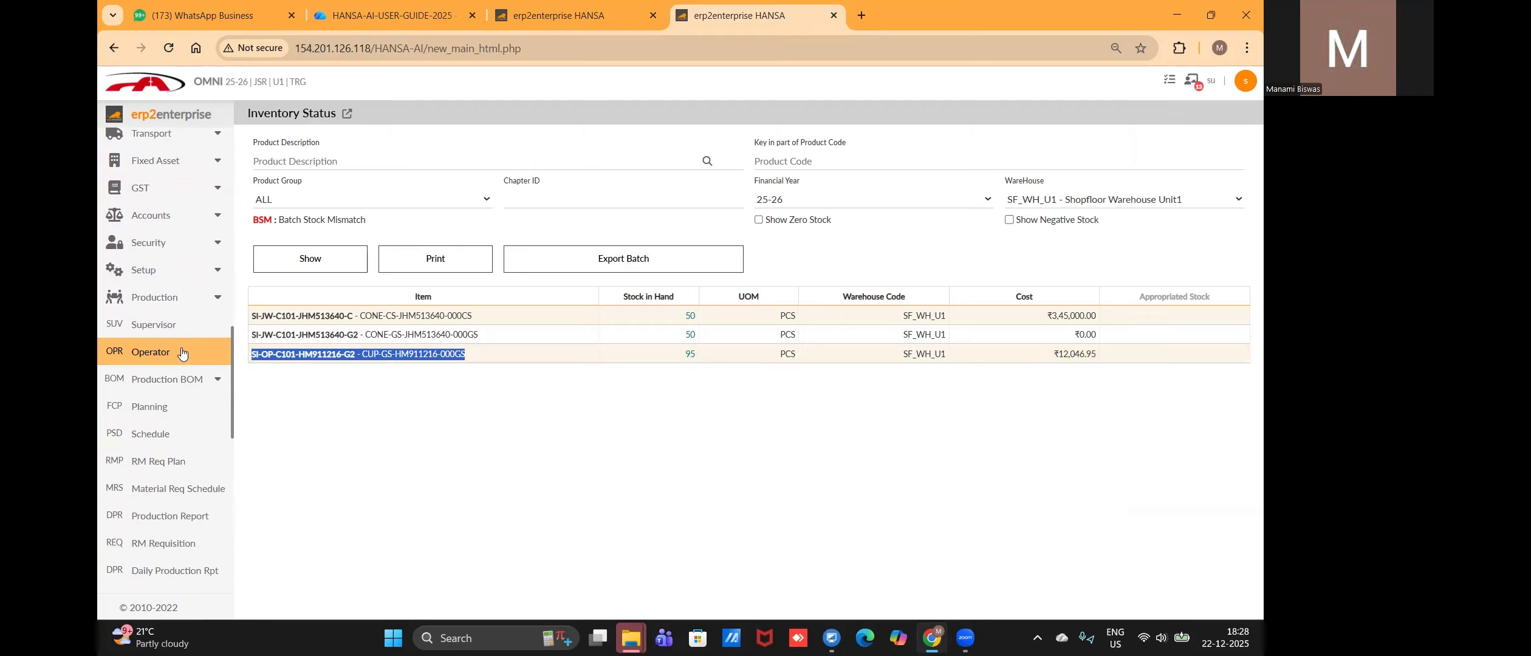
scroll(181, 350, "down", 3)
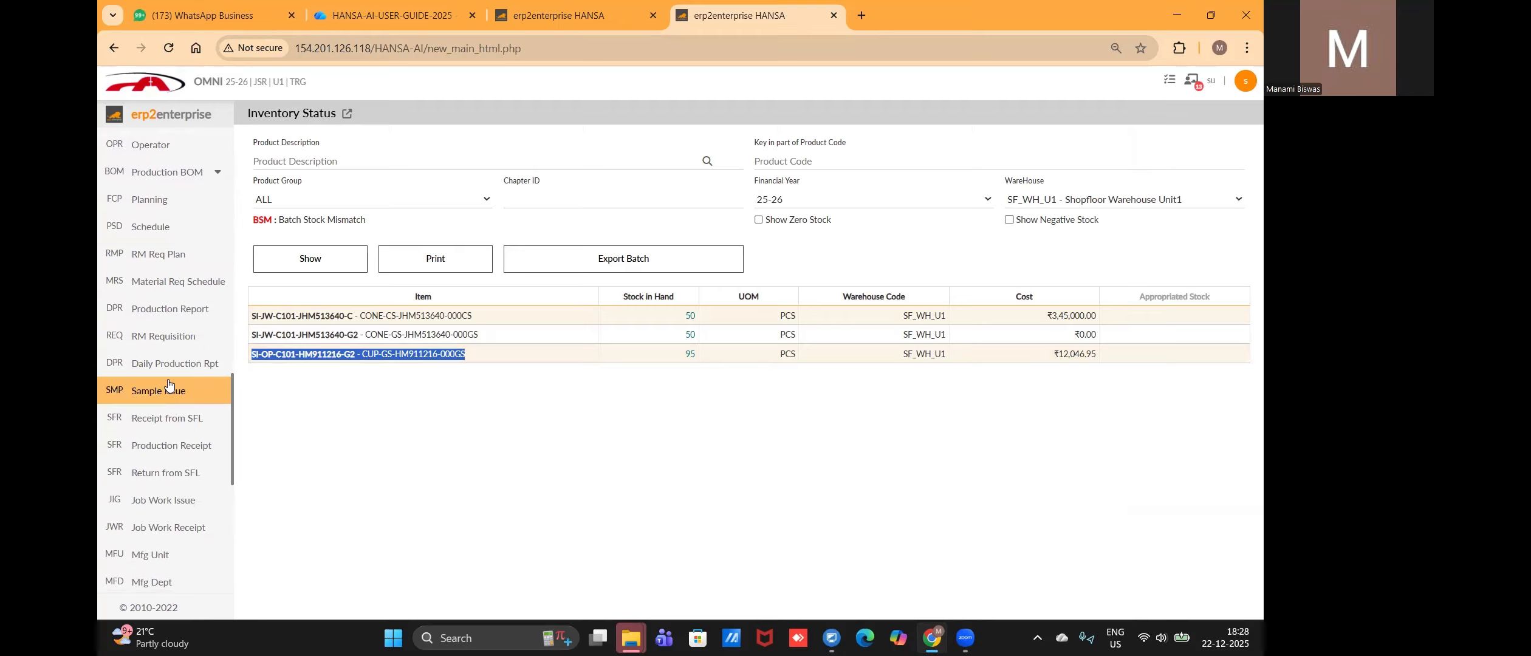
left_click(177, 371)
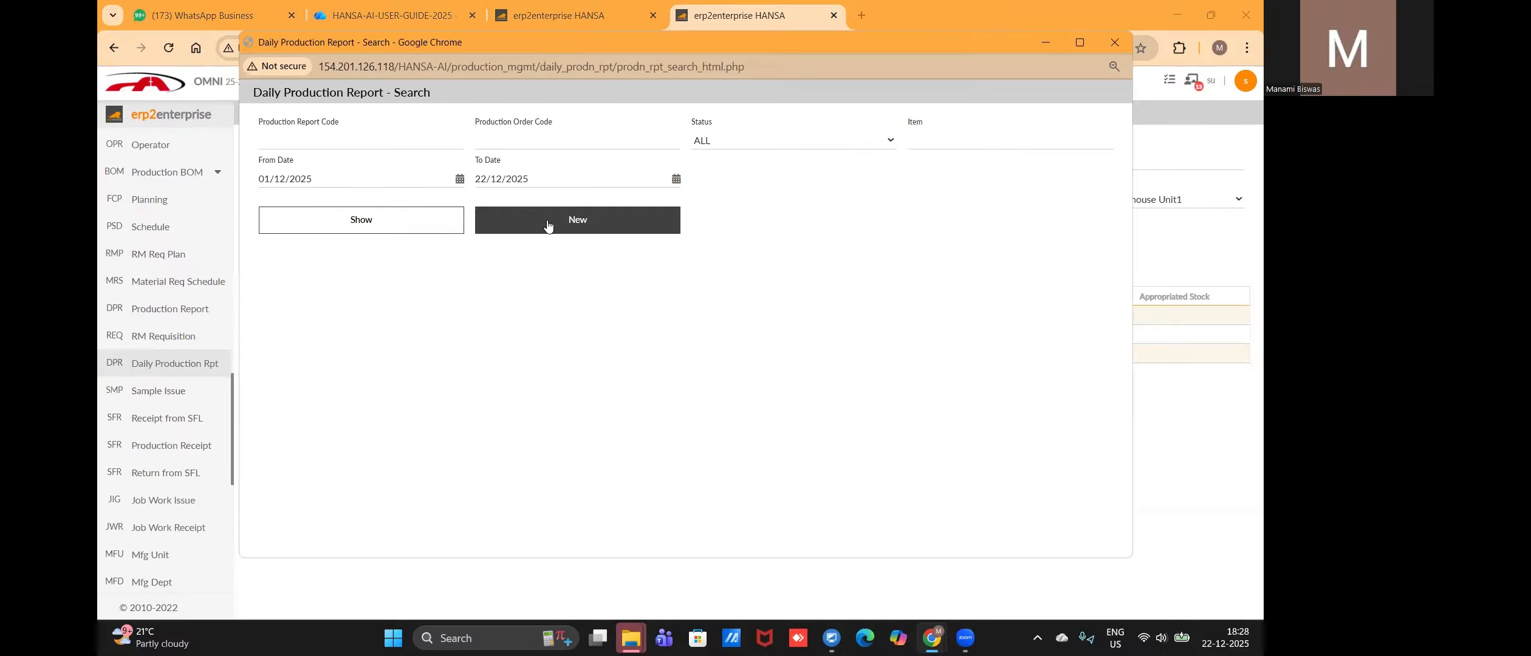
left_click(547, 221)
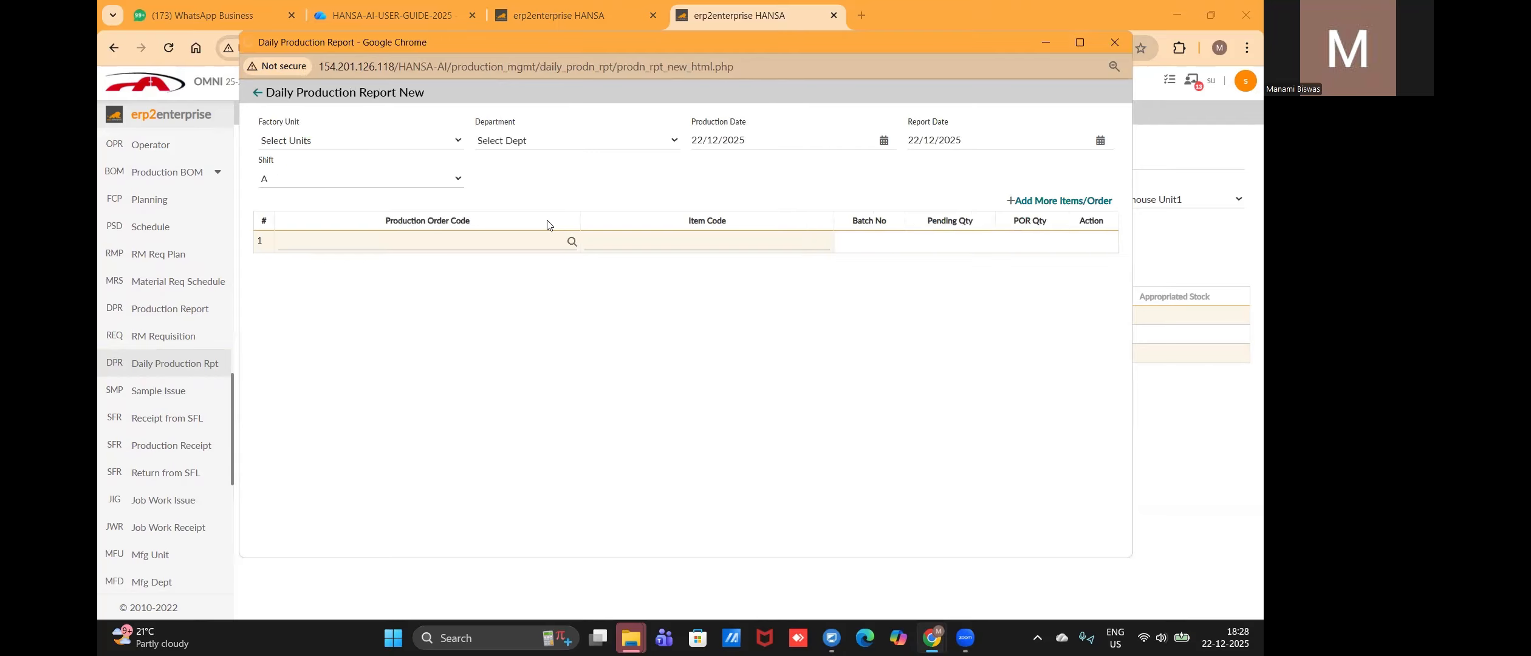
left_click(423, 141)
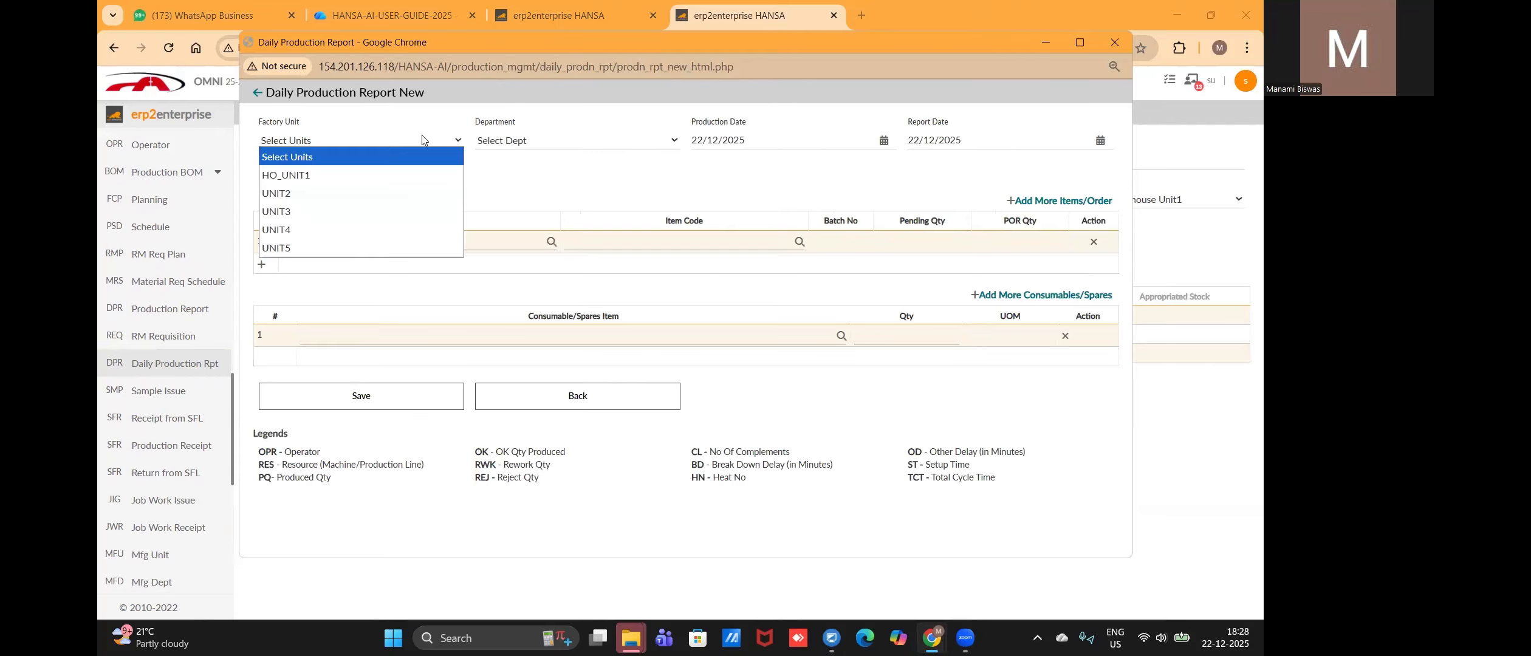
left_click(362, 174)
left_click(510, 141)
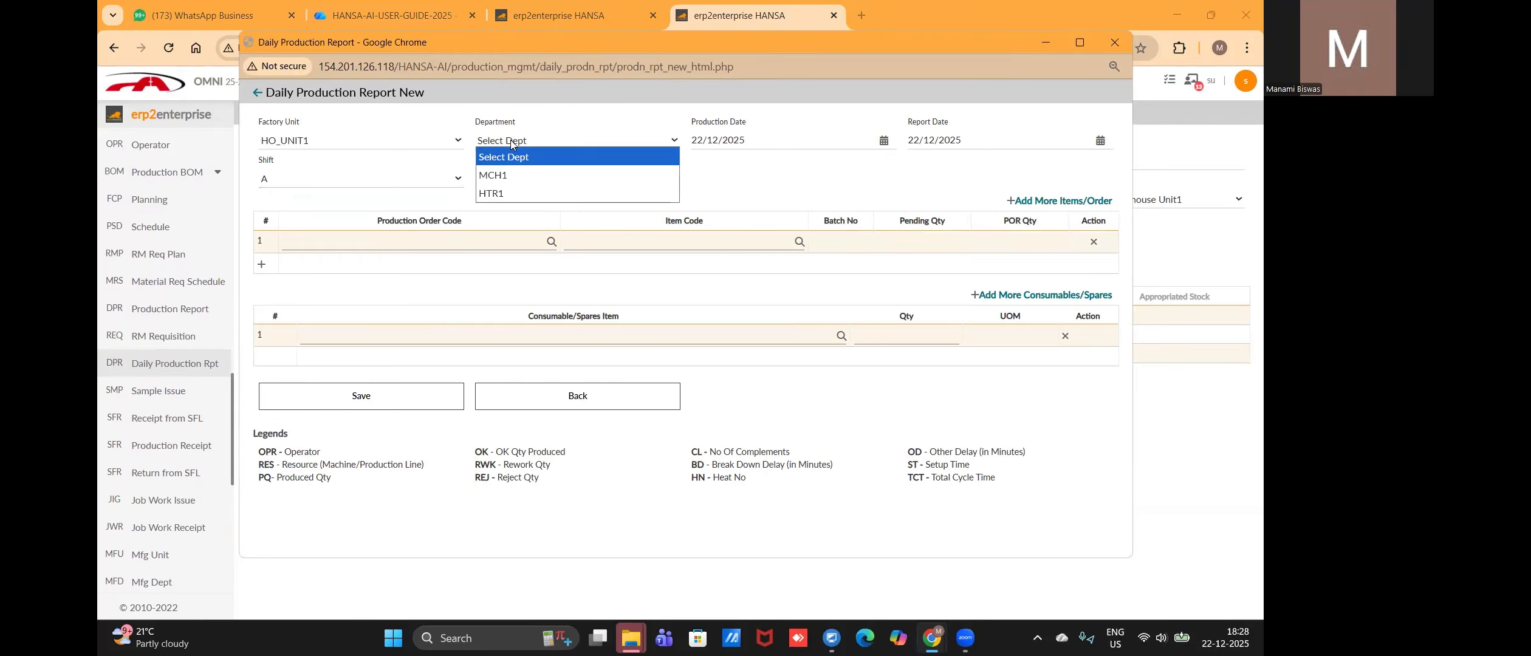
left_click(499, 176)
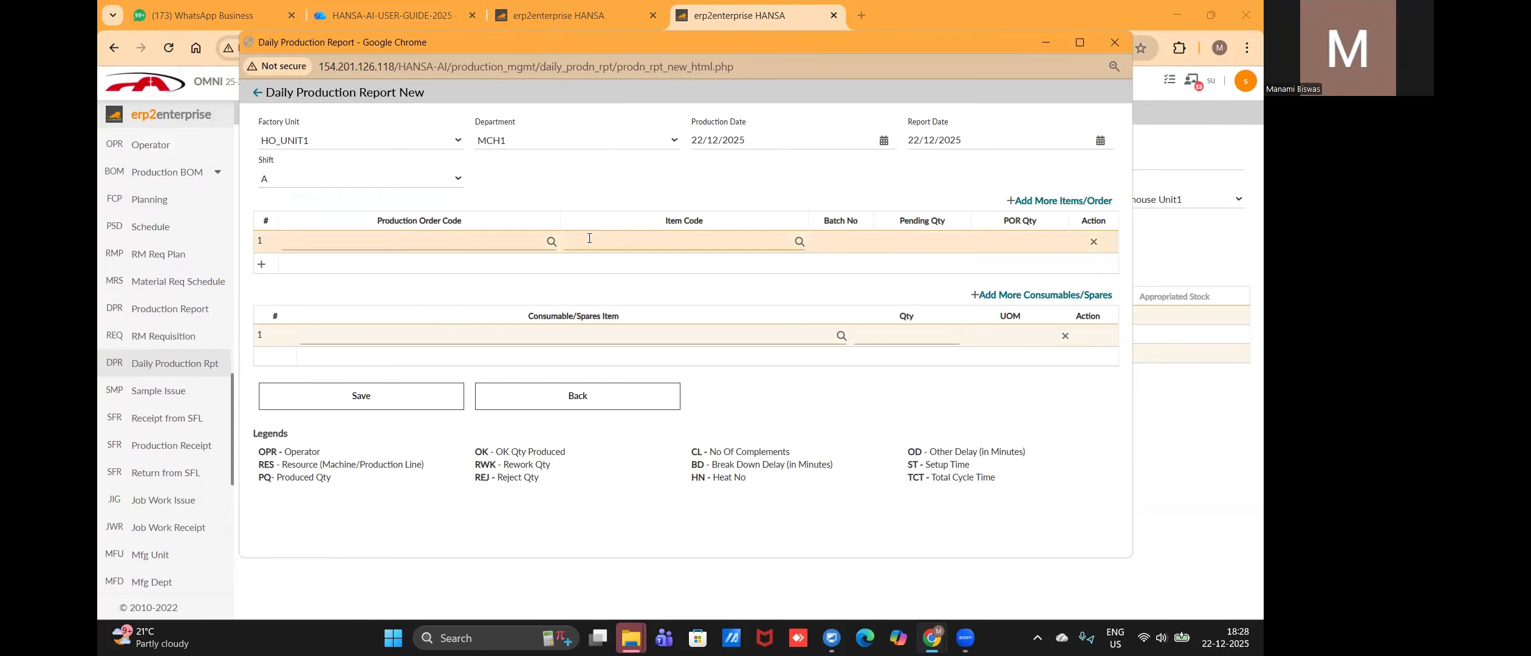
Step: Add item SI-OP-C101-HM911216-C of production order 011-POR-HM911216-12/25-26 with resource OA-UI-HS-SQF3 and an OK quantity of 95
left_click(526, 244)
type("HM911216")
left_click(551, 242)
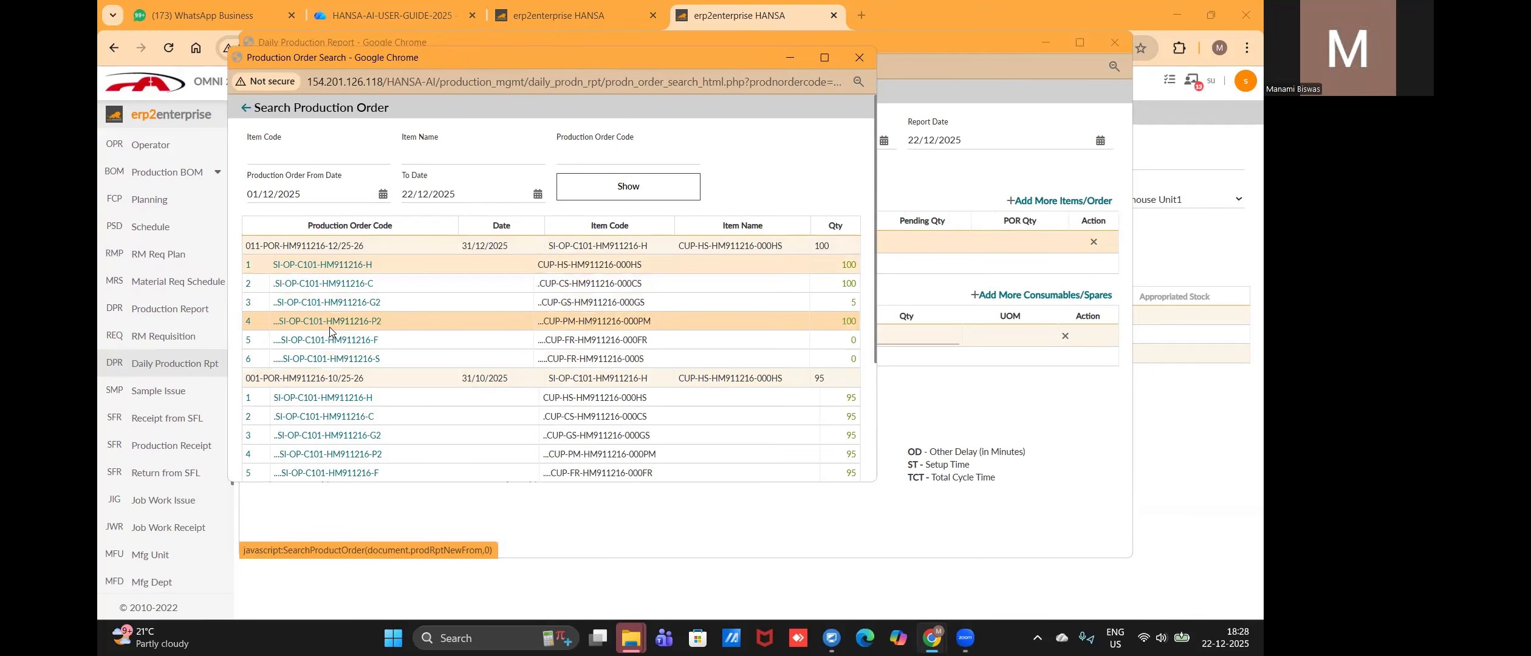
left_click(342, 290)
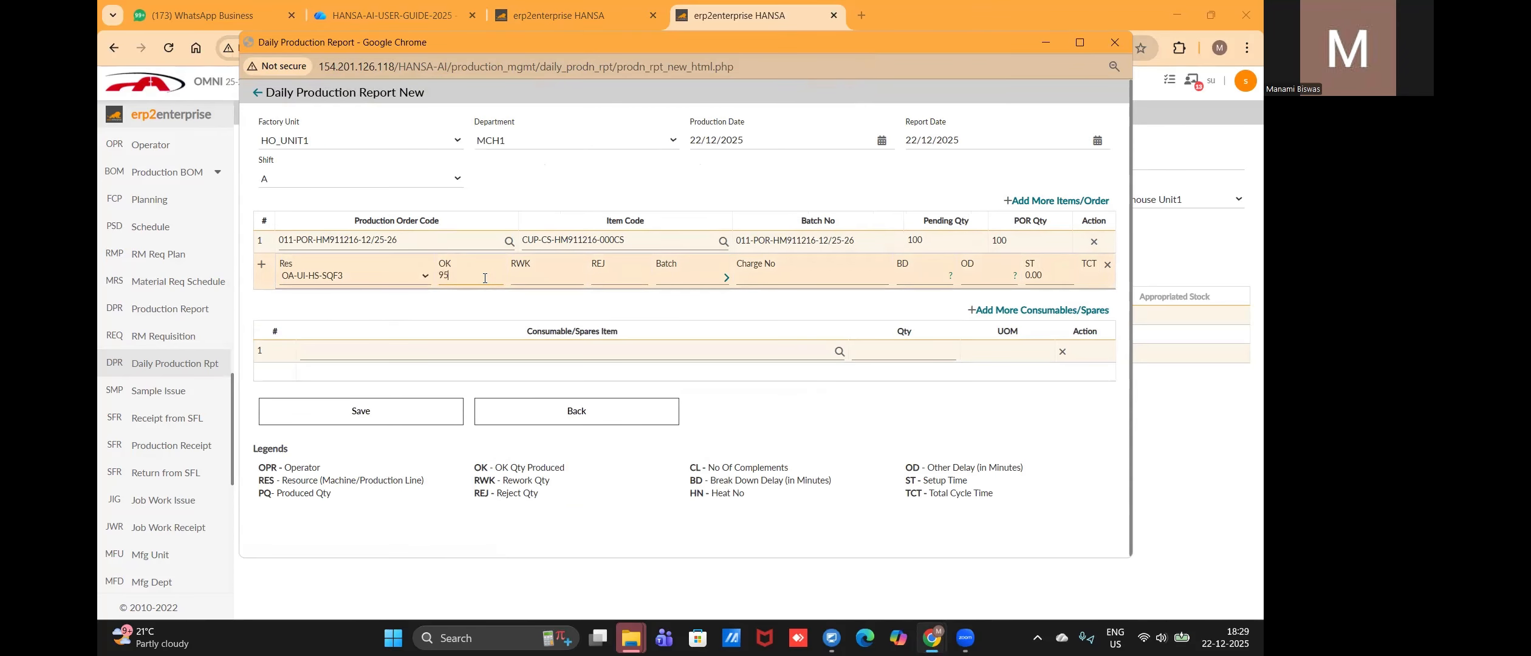
left_click(568, 182)
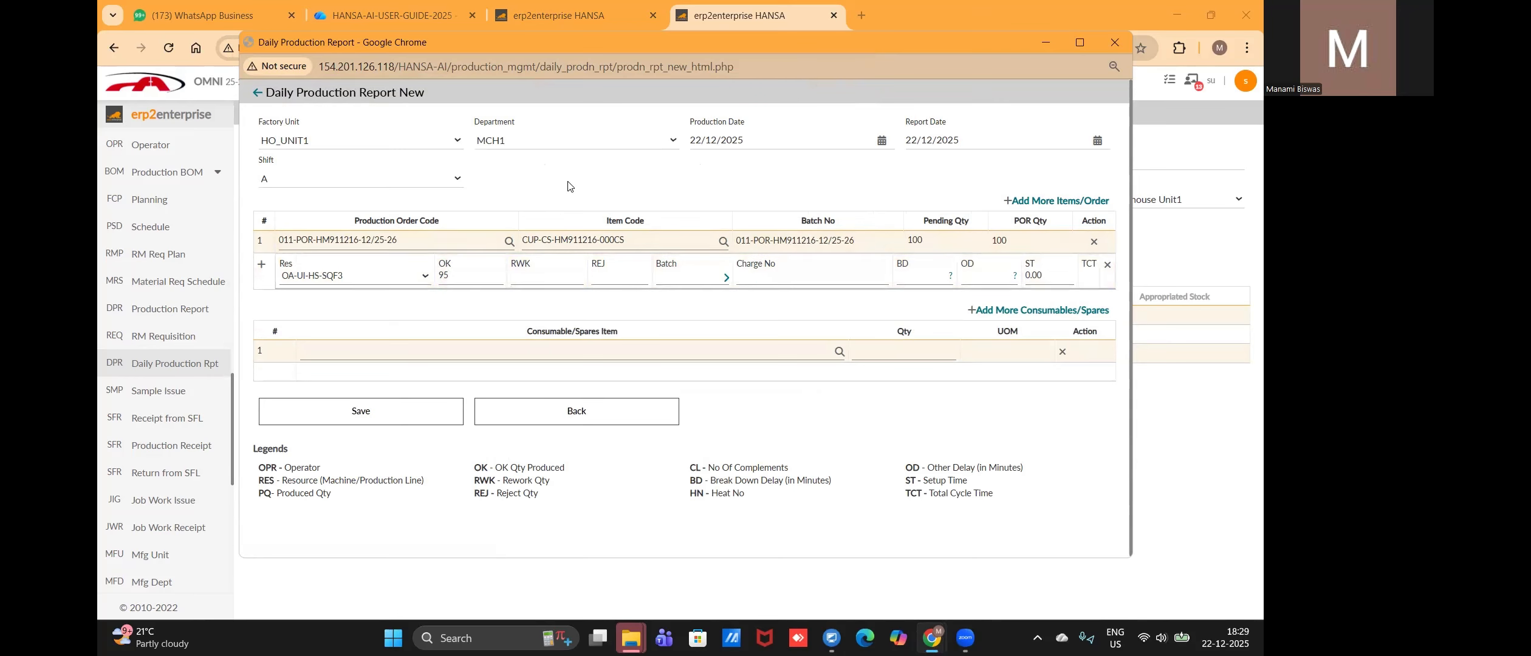
Step: Allocate 95 of the G2 input item from heat number mfg544654, and save and close the production report
left_click(724, 281)
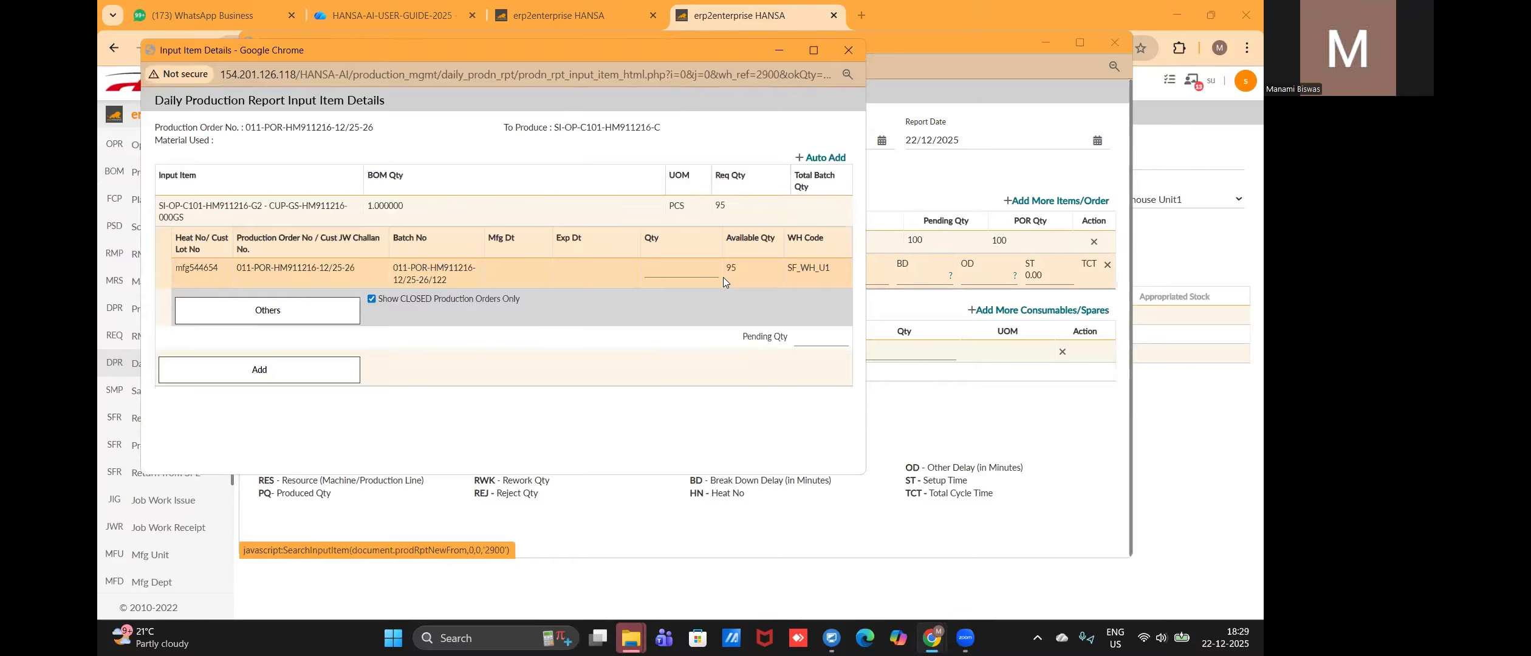
left_click(668, 268)
type("95")
key("Tab")
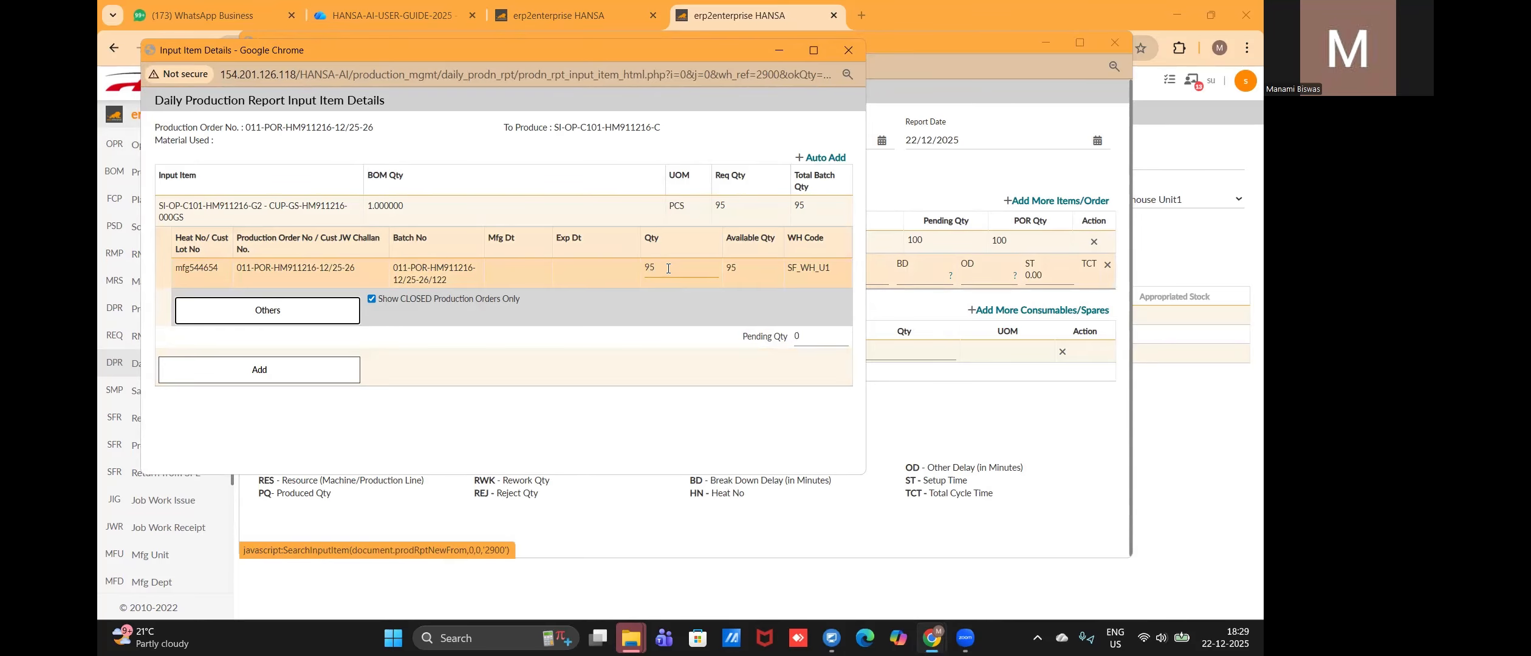
left_click(341, 381)
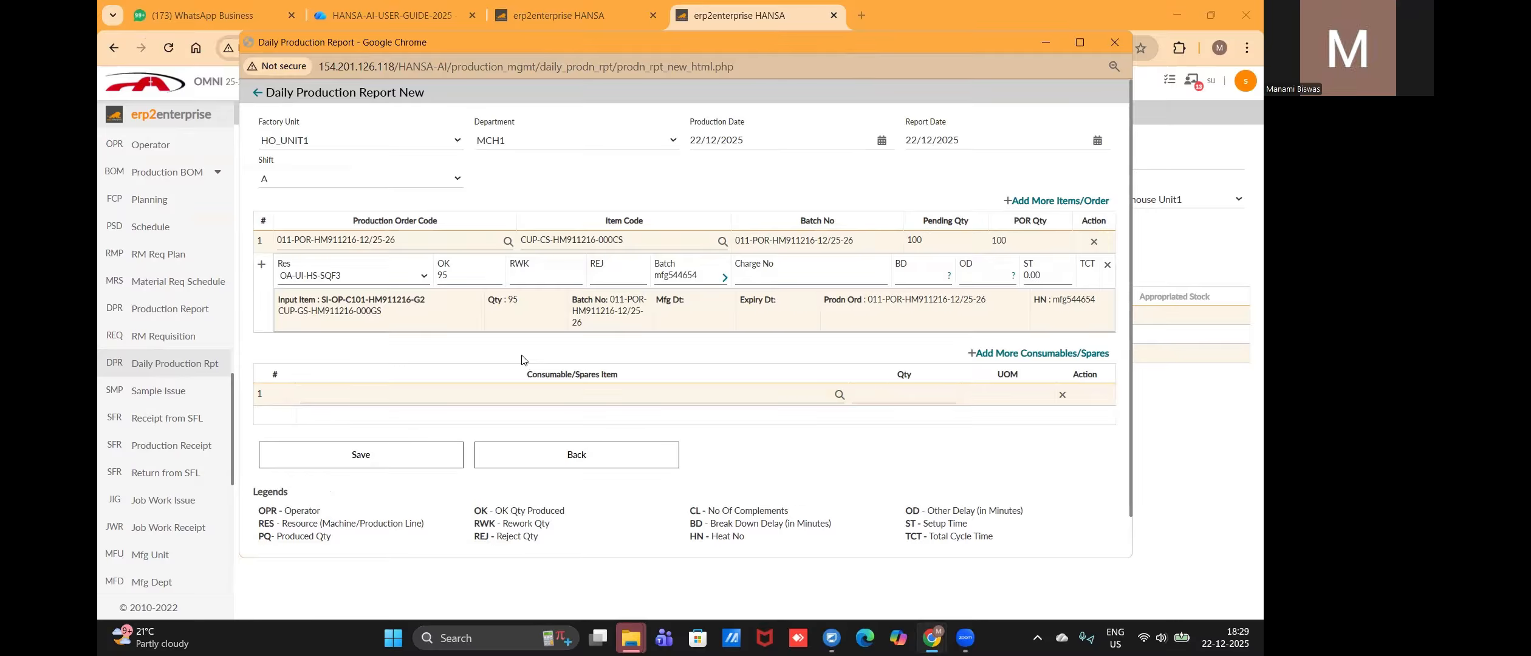
left_click(373, 459)
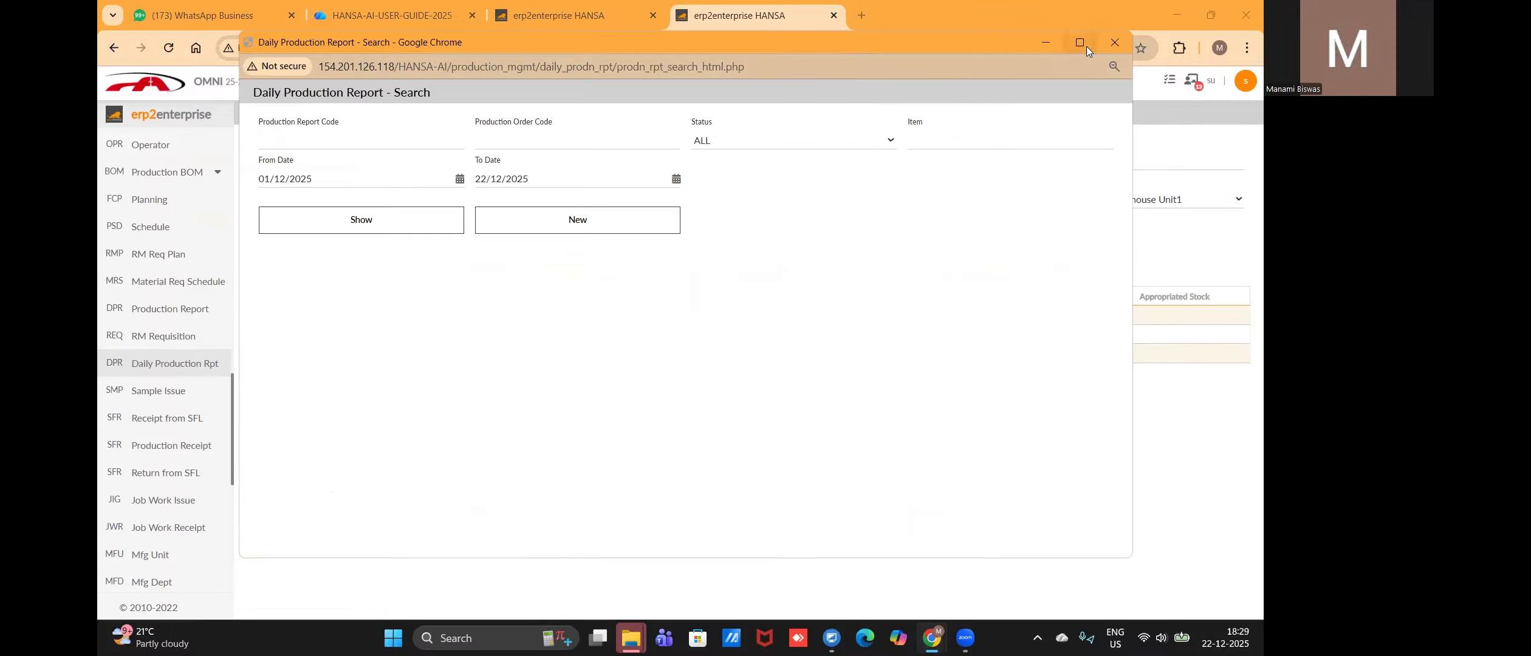
left_click(1112, 40)
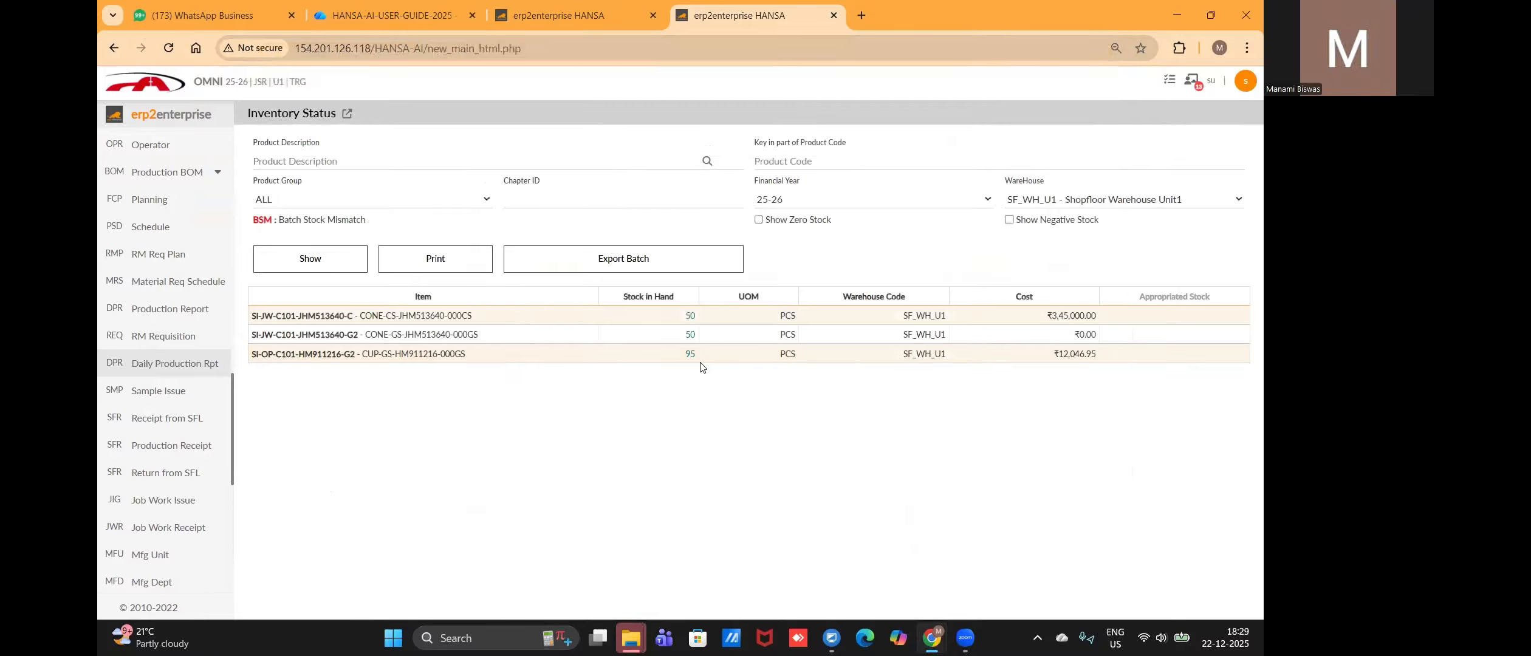
Step: Refresh the SF_WH_U1 inventory list and copy HM911216 from the code of item SI-OP-C101-HM911216-C
left_click(326, 260)
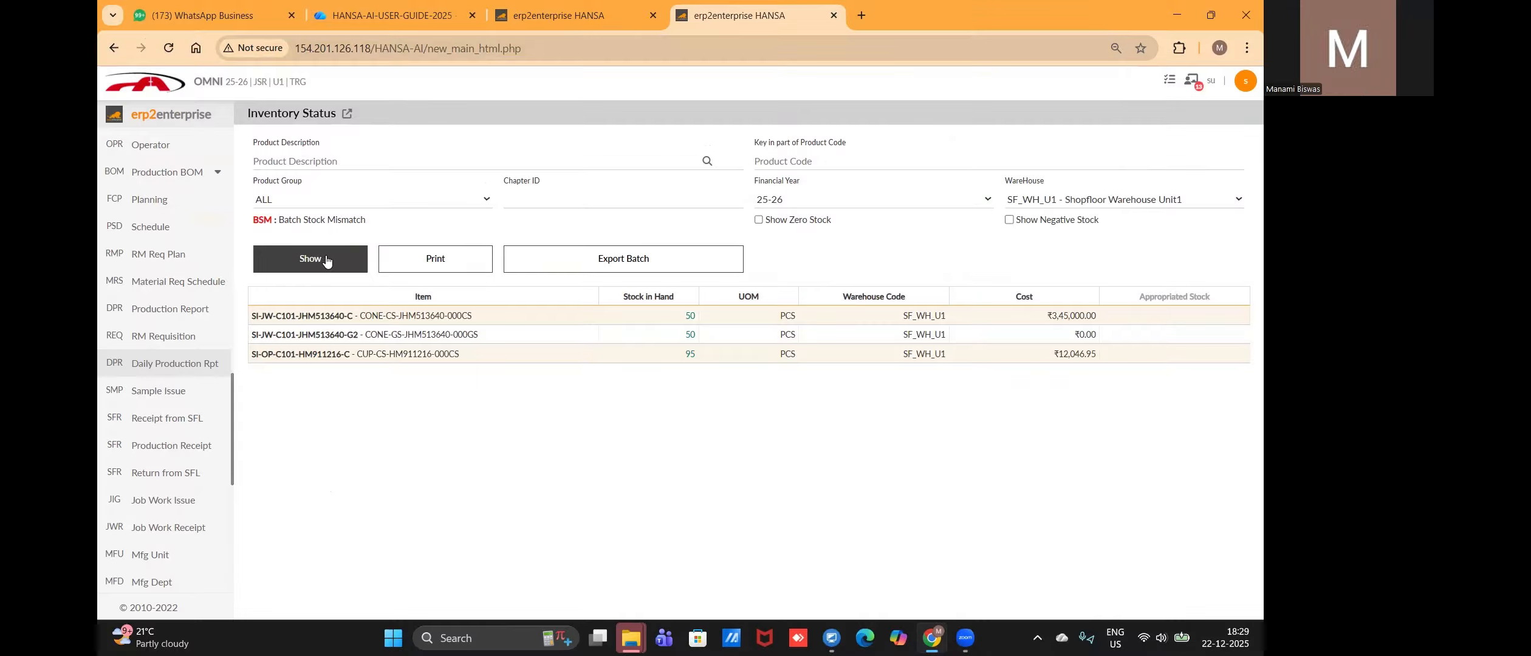
double_click(317, 357)
key("ctrl+c")
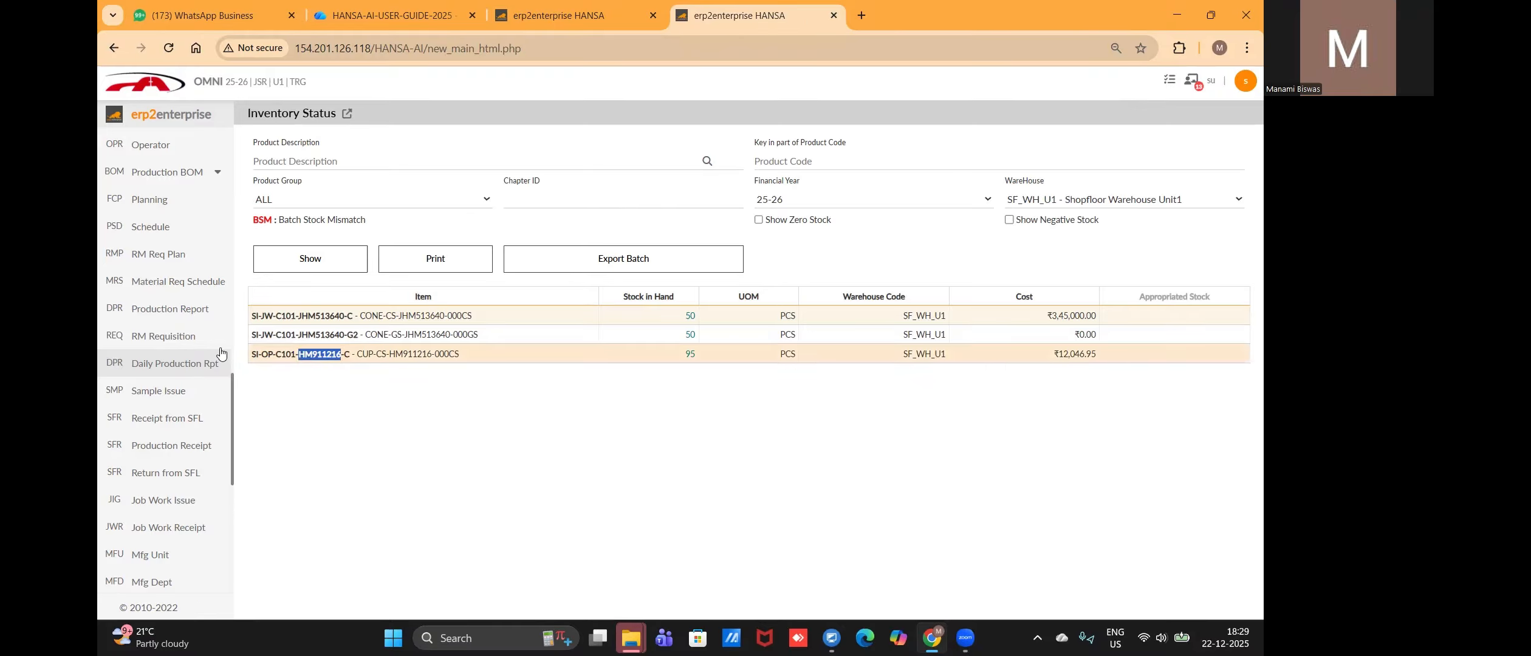
Step: Start another daily production report for factory unit HO_UNIT1 and department HTR1
left_click(164, 366)
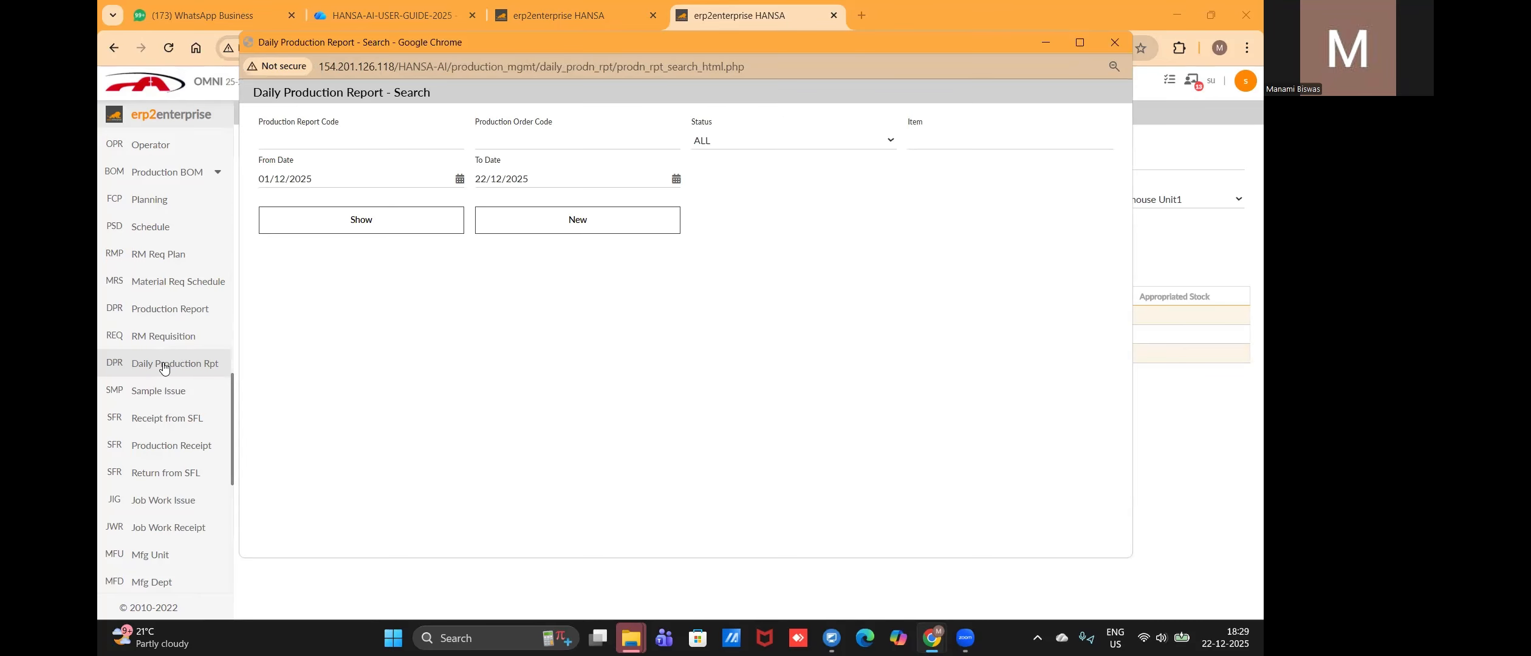
left_click(550, 220)
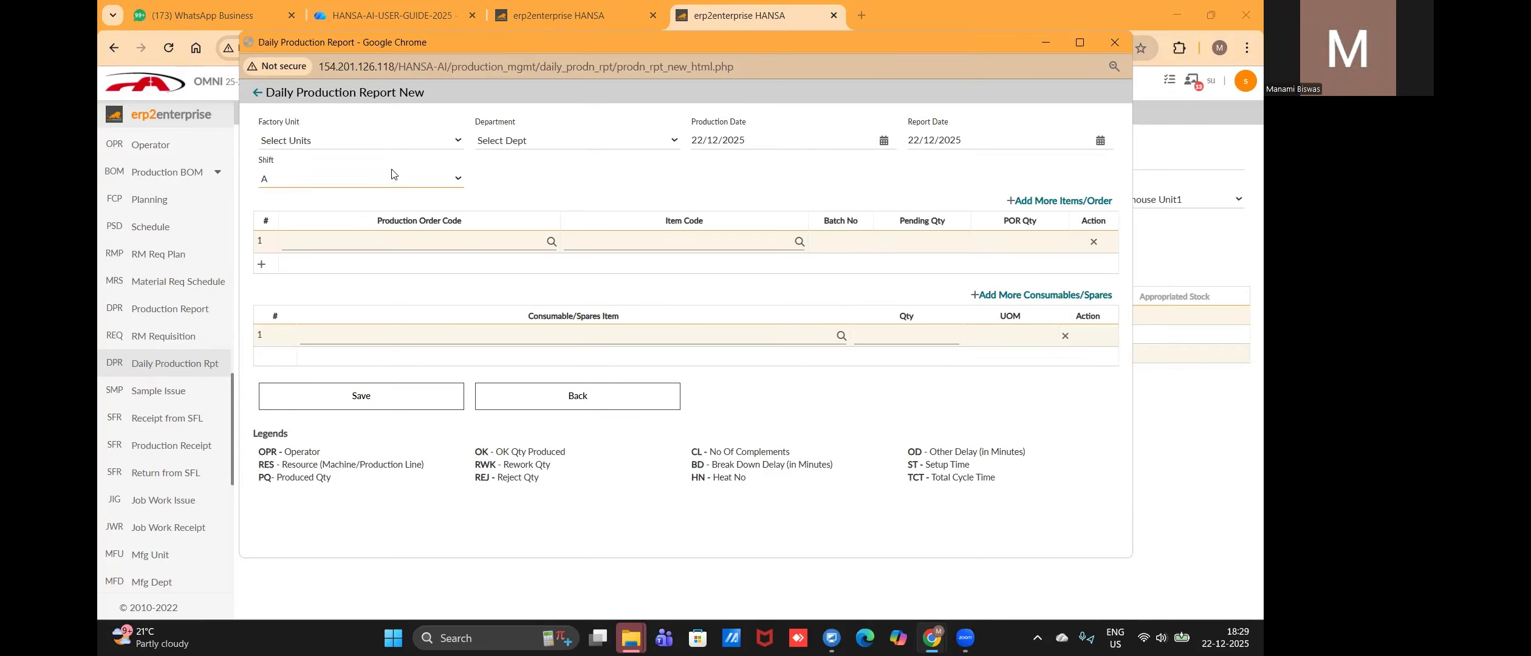
left_click(357, 141)
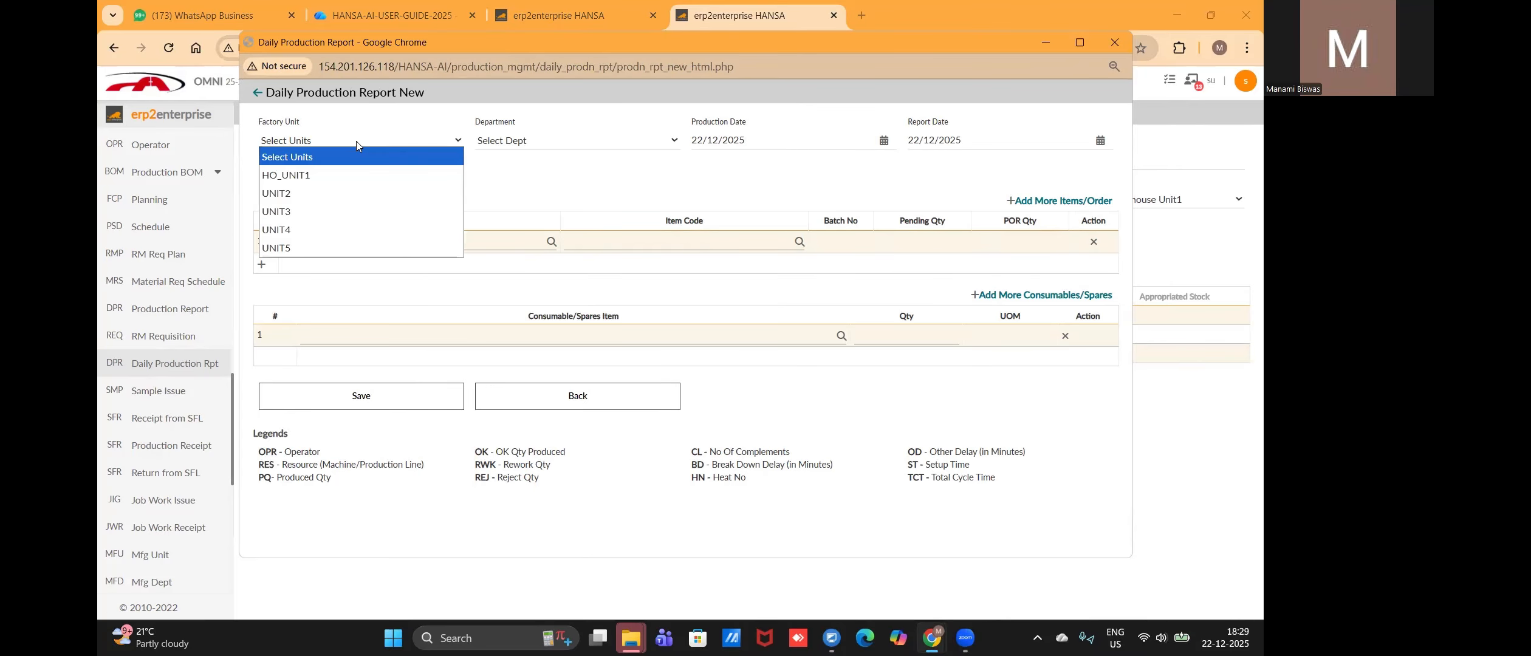
left_click(329, 172)
left_click(510, 141)
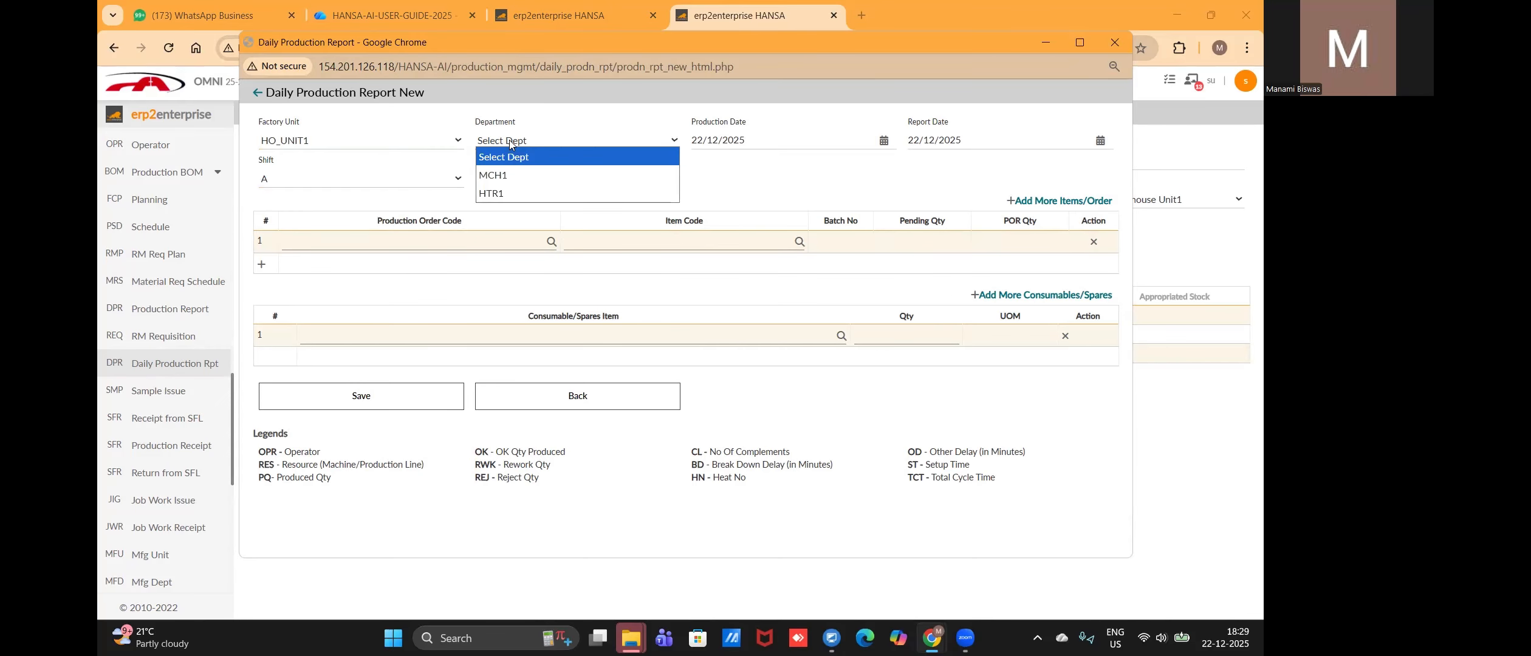
left_click(508, 196)
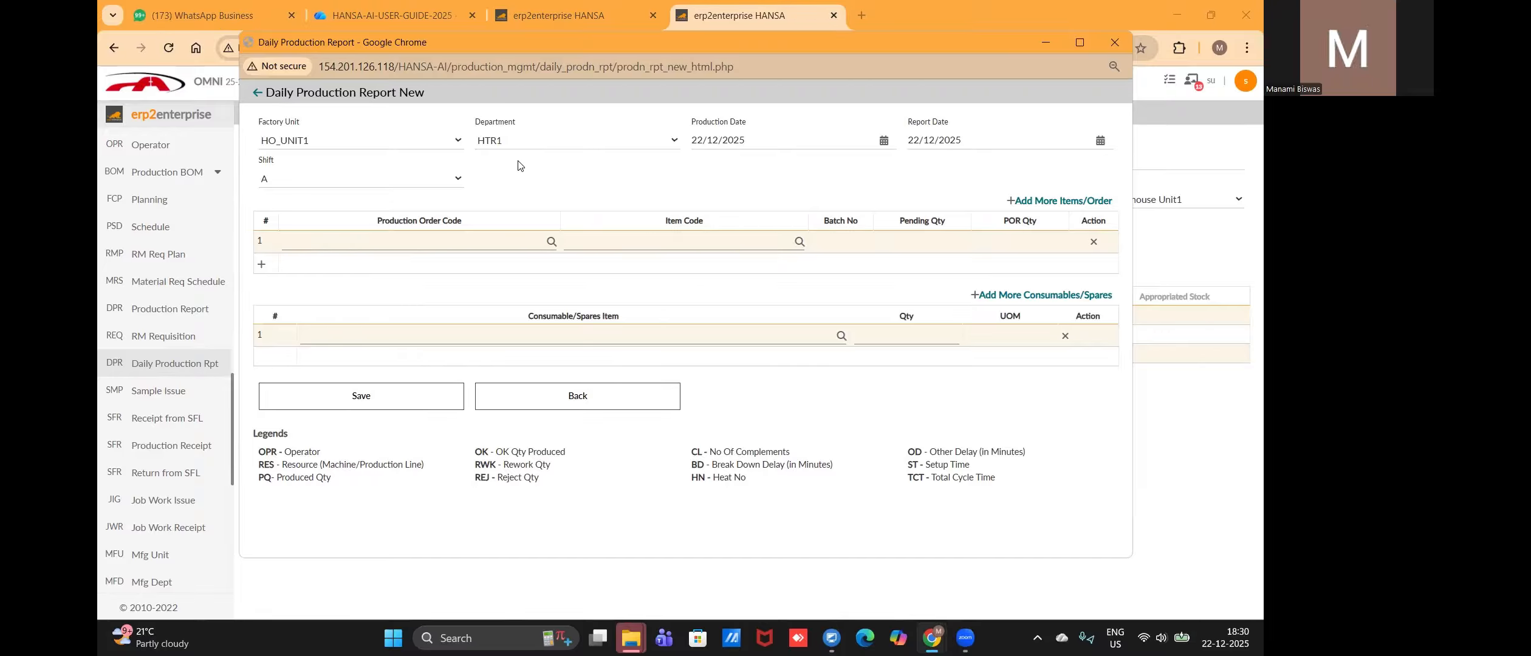
Step: Add item CUP-HS-HM911216-000HS of production order 011-POR-HM911216-12/25-26 with resource OA-UI-HS-RHF1 and an OK quantity of 95
left_click(507, 241)
key("ctrl+v")
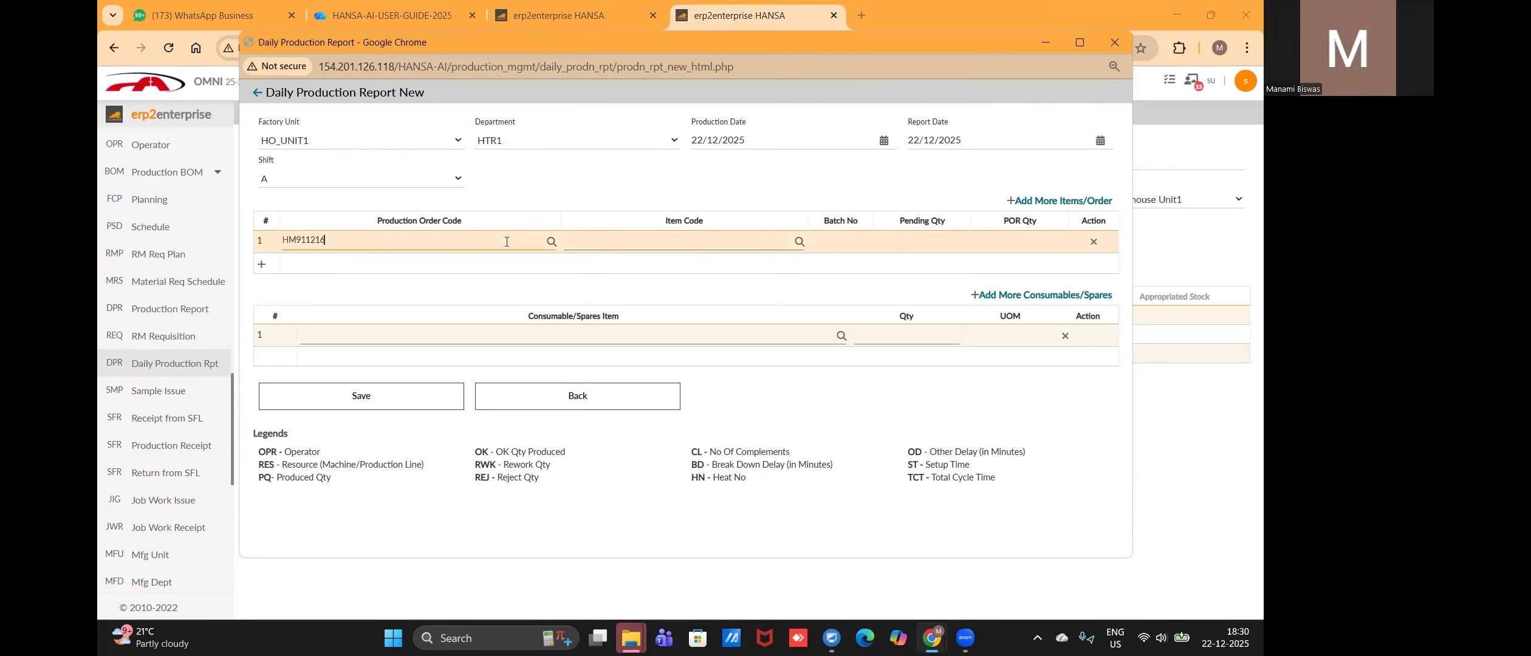
left_click(551, 242)
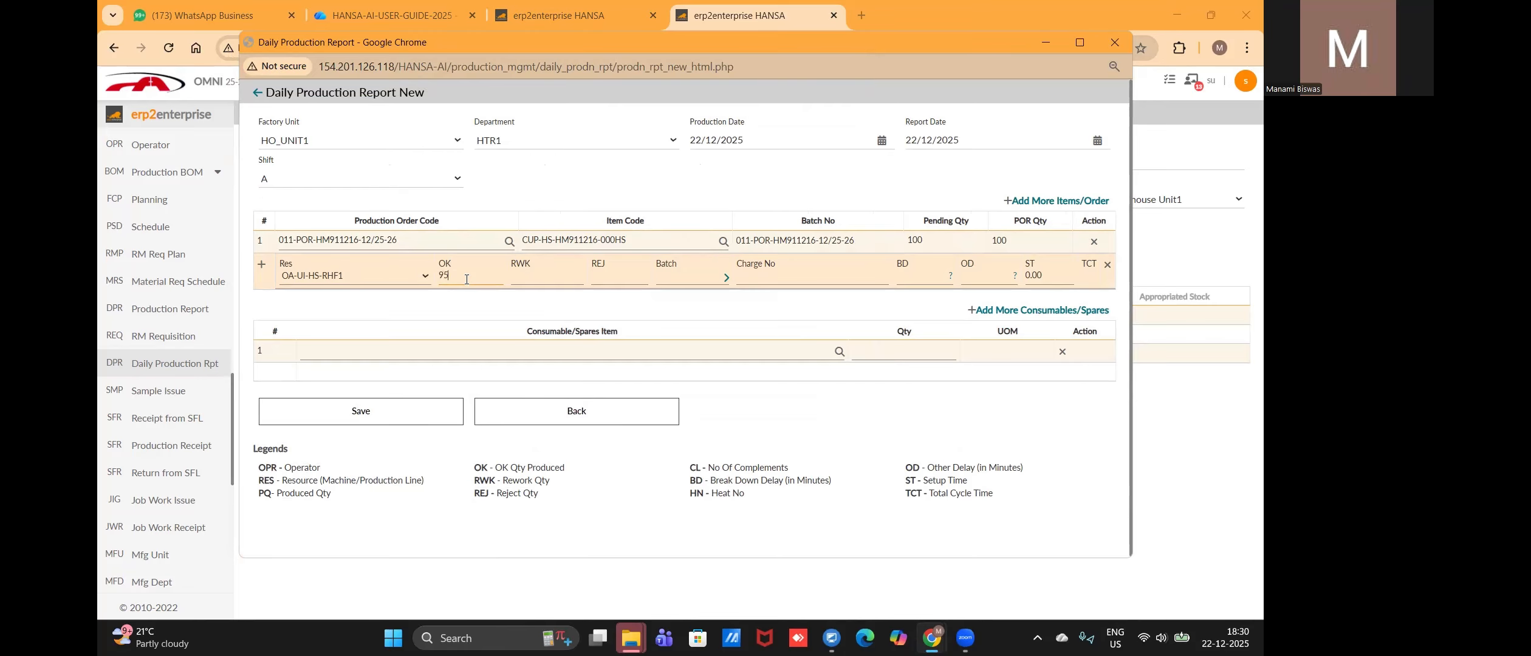
Step: Auto-allocate 95 of input item SI-OP-C101-HM911216-C from heat number mfg544654 and add it to the report
left_click(725, 280)
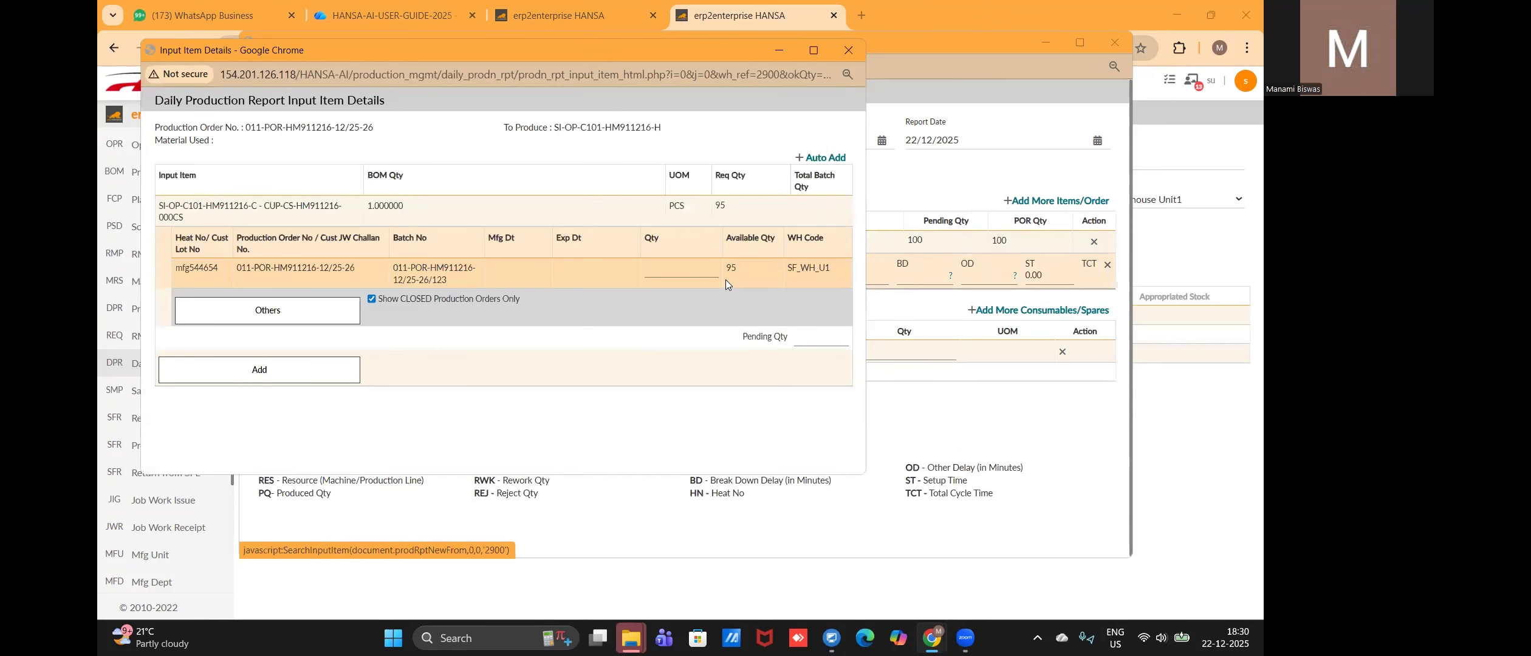
left_click(820, 158)
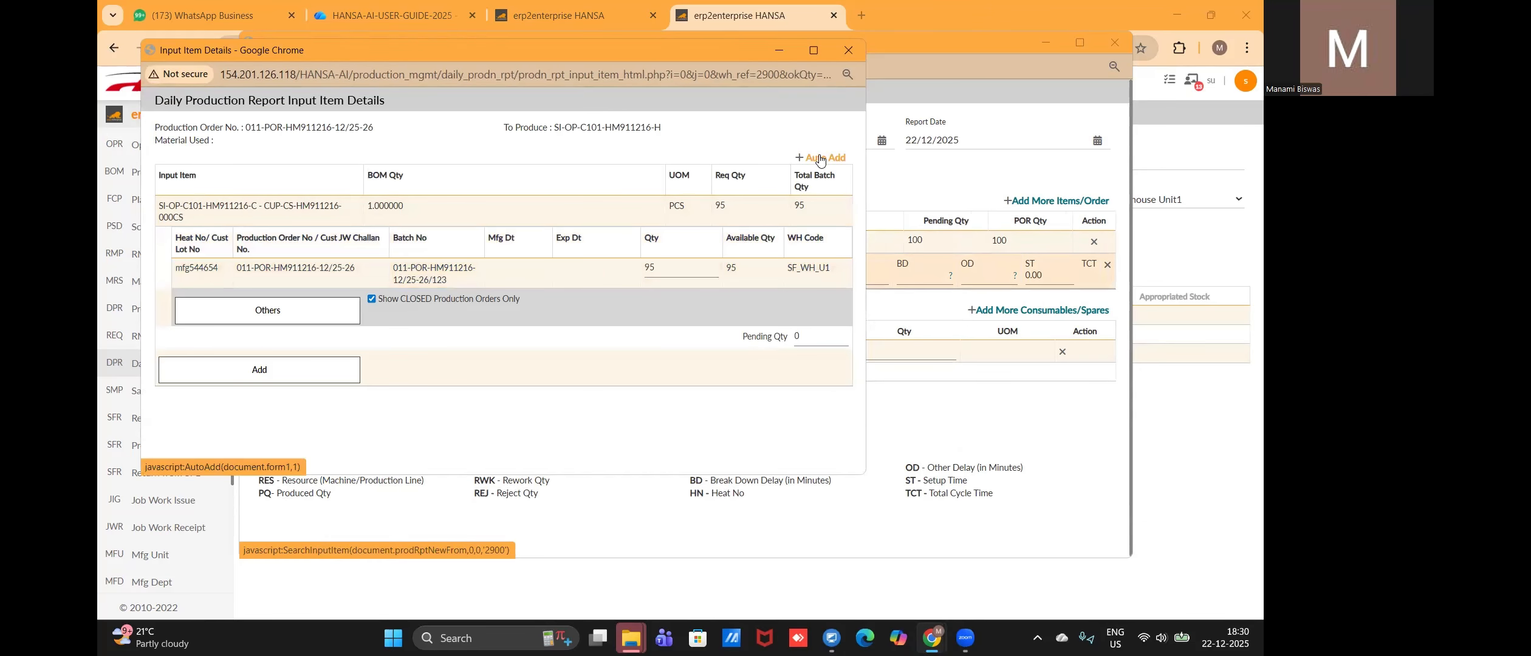
left_click(241, 377)
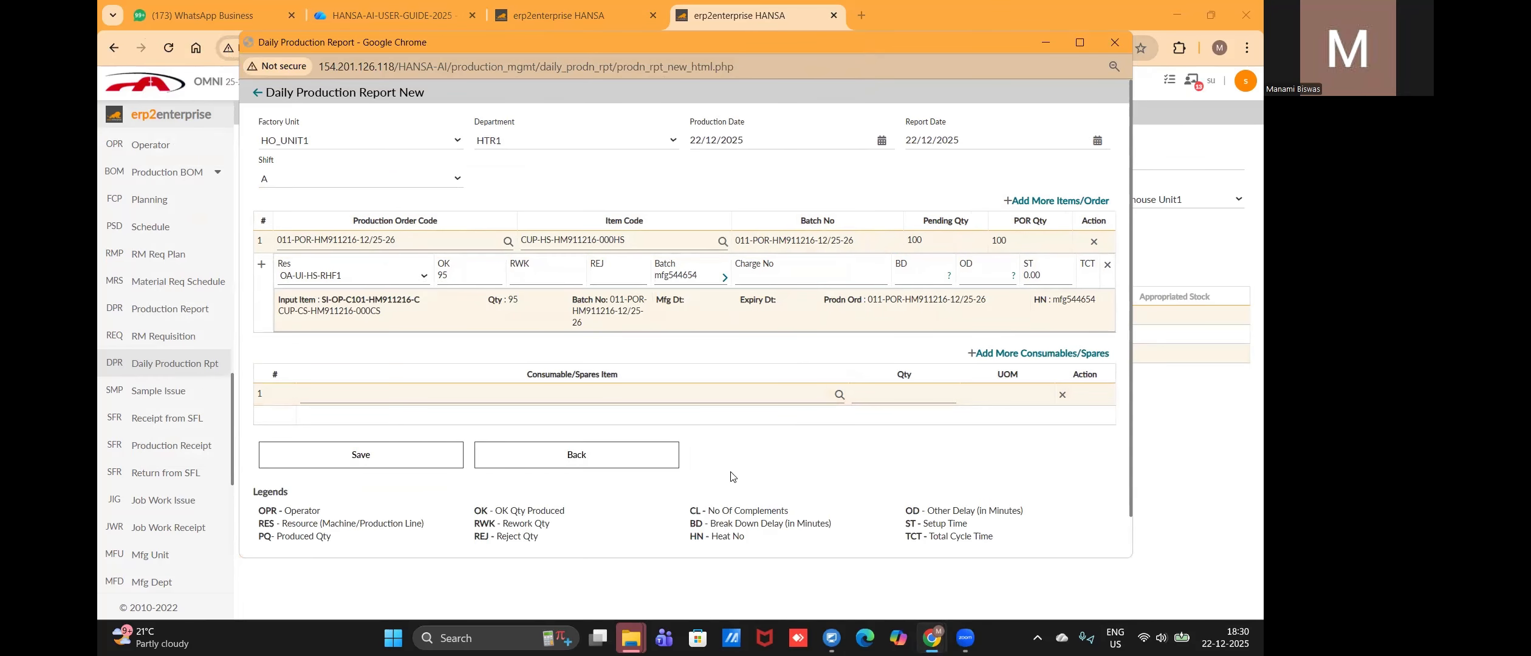
Step: Save the daily production report and refresh the SF_WH_U1 inventory list to check the stock of SI-OP-C101-HM911216-H
left_click(335, 459)
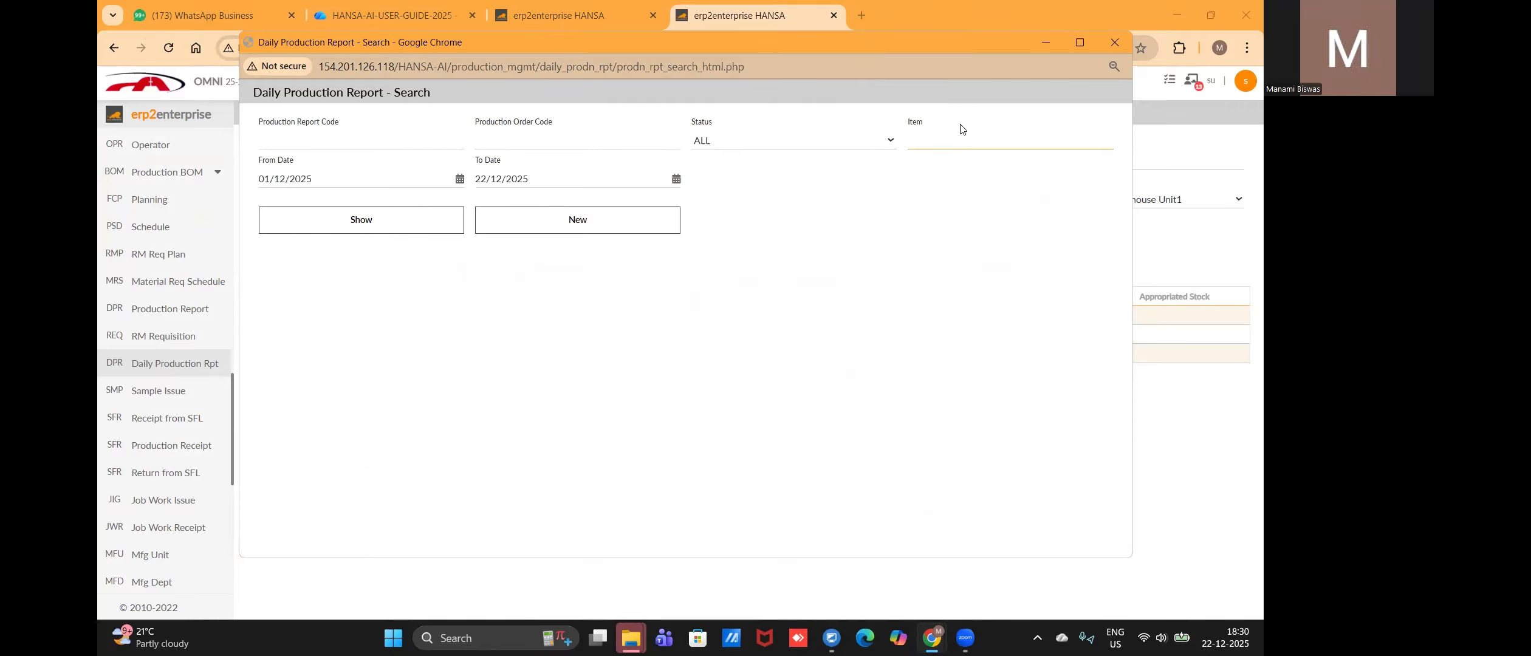
left_click(1113, 42)
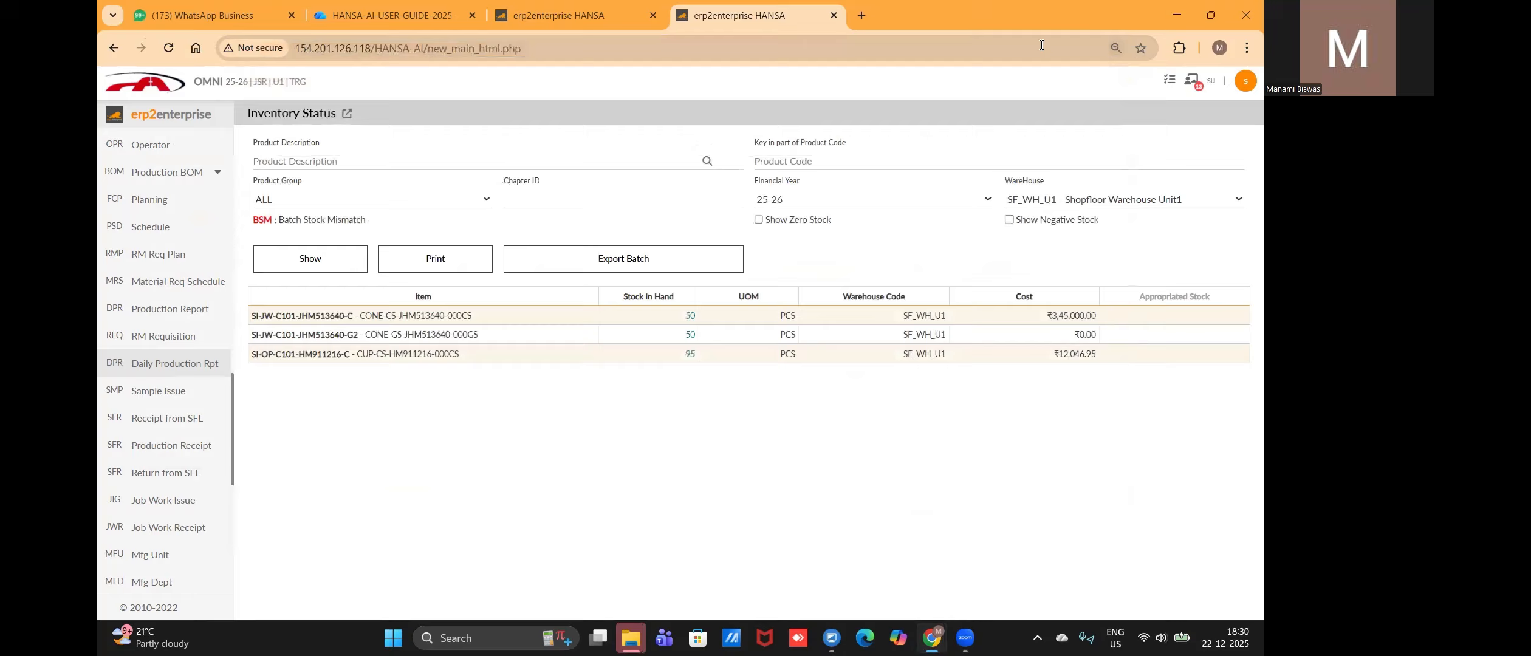
left_click(326, 270)
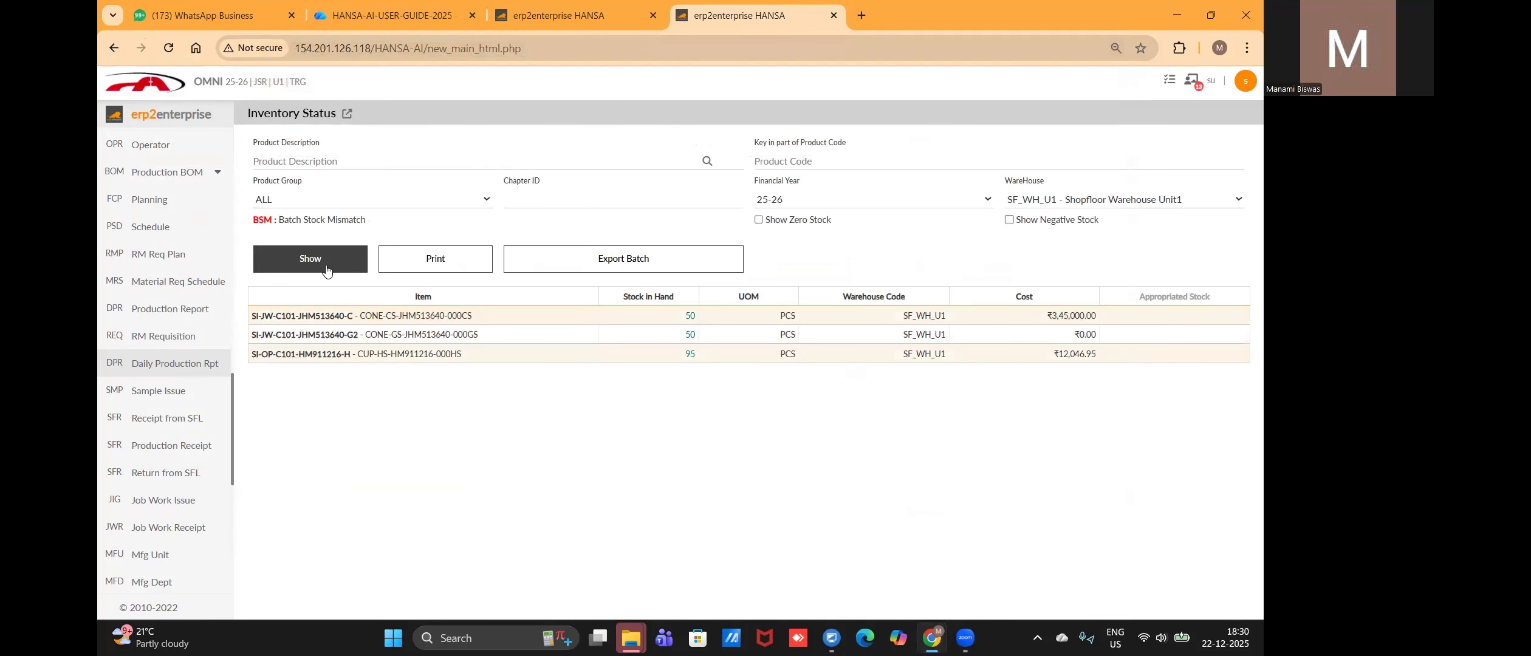
triple_click(311, 360)
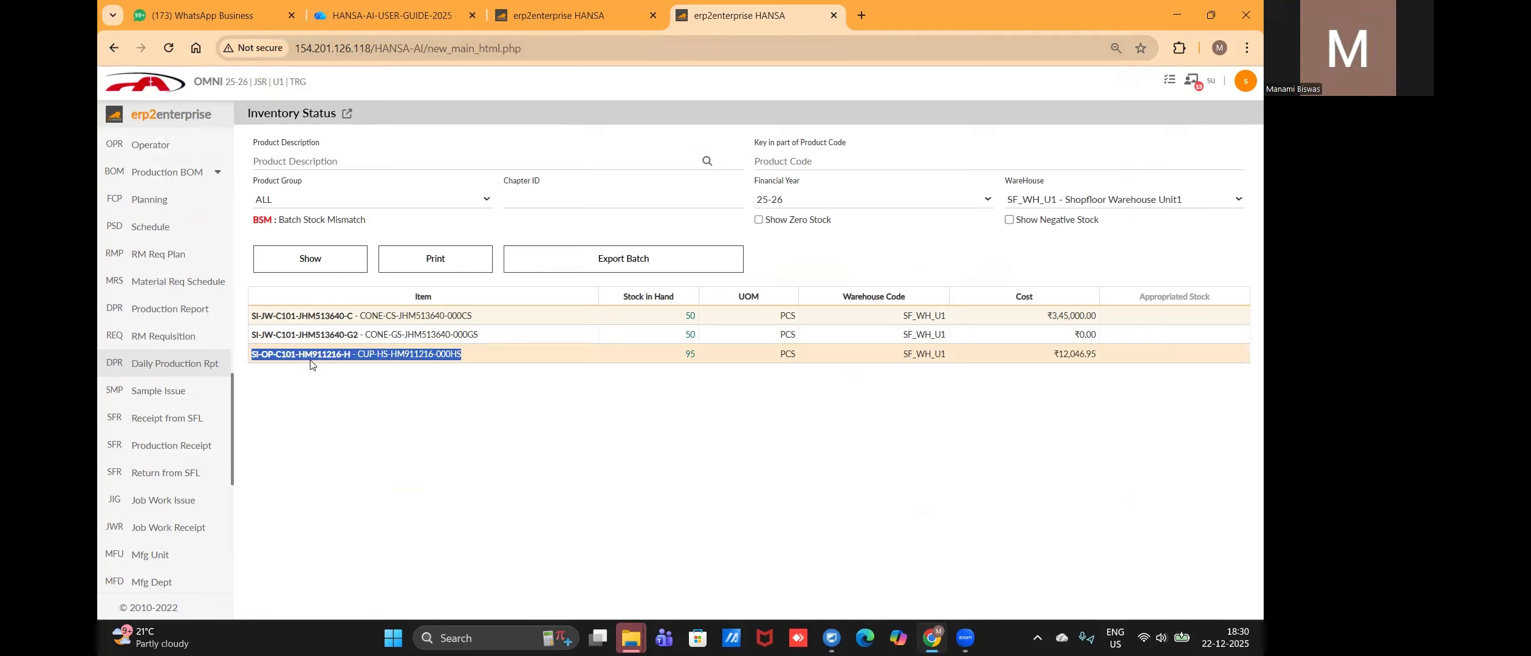
left_click(340, 412)
Step: Start a finished-goods/in-process quality control entry with SFL warehouse SF_WH_U1 and QTR warehouse QTR_WH_U1
scroll(142, 448, "down", 3)
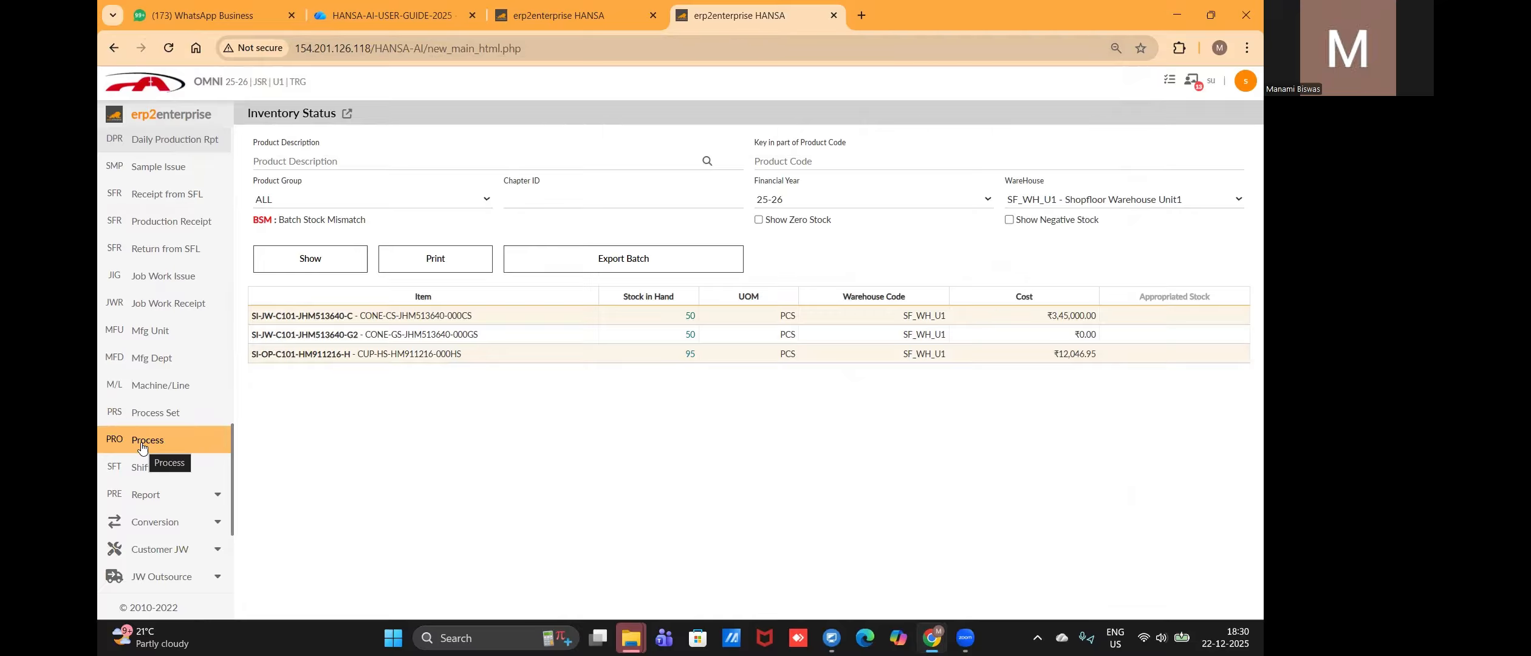
scroll(141, 448, "down", 4)
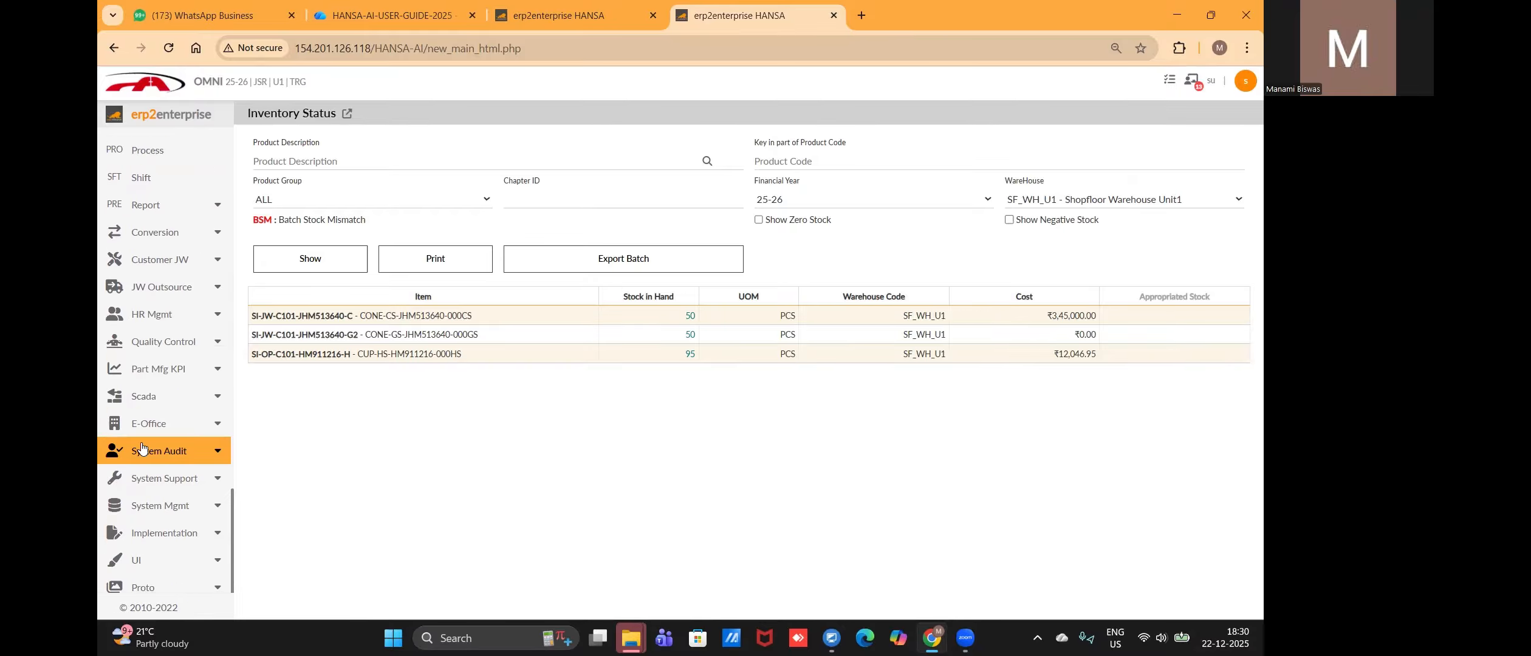
left_click(176, 345)
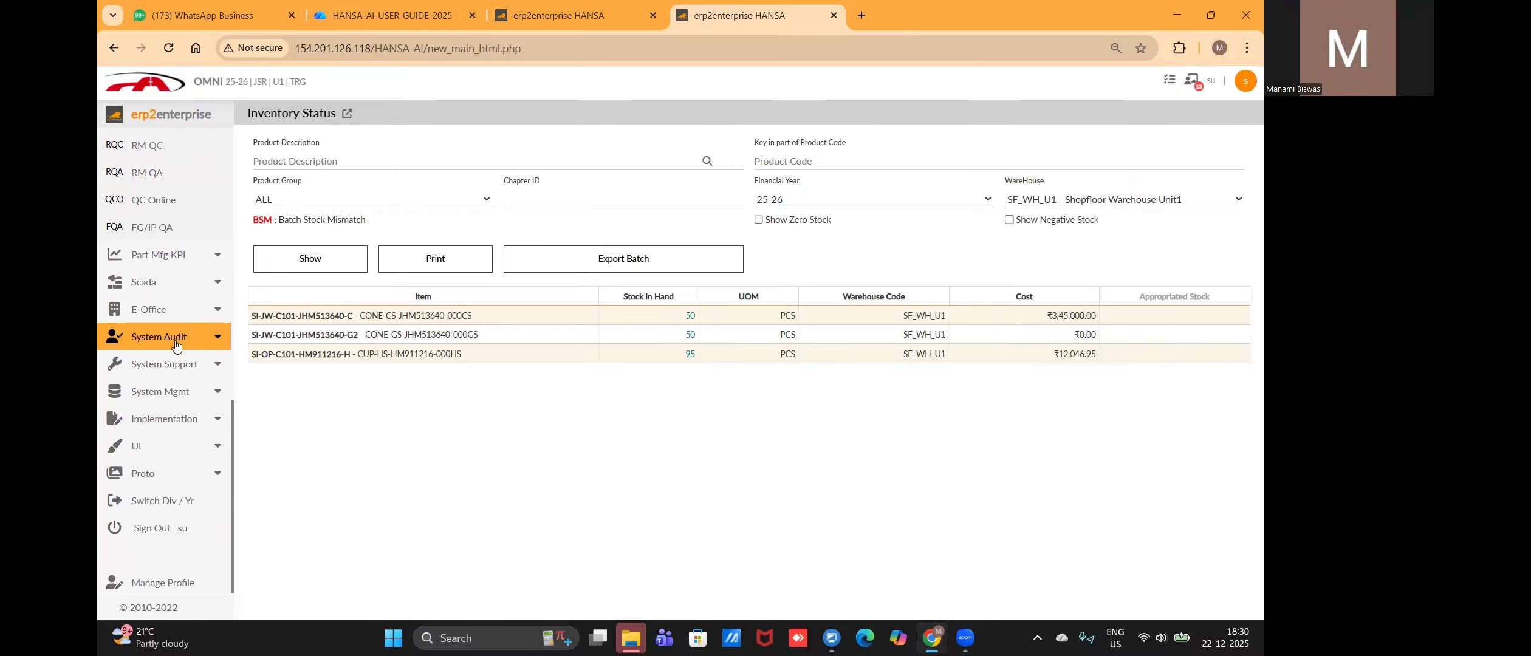
scroll(176, 254, "up", 2)
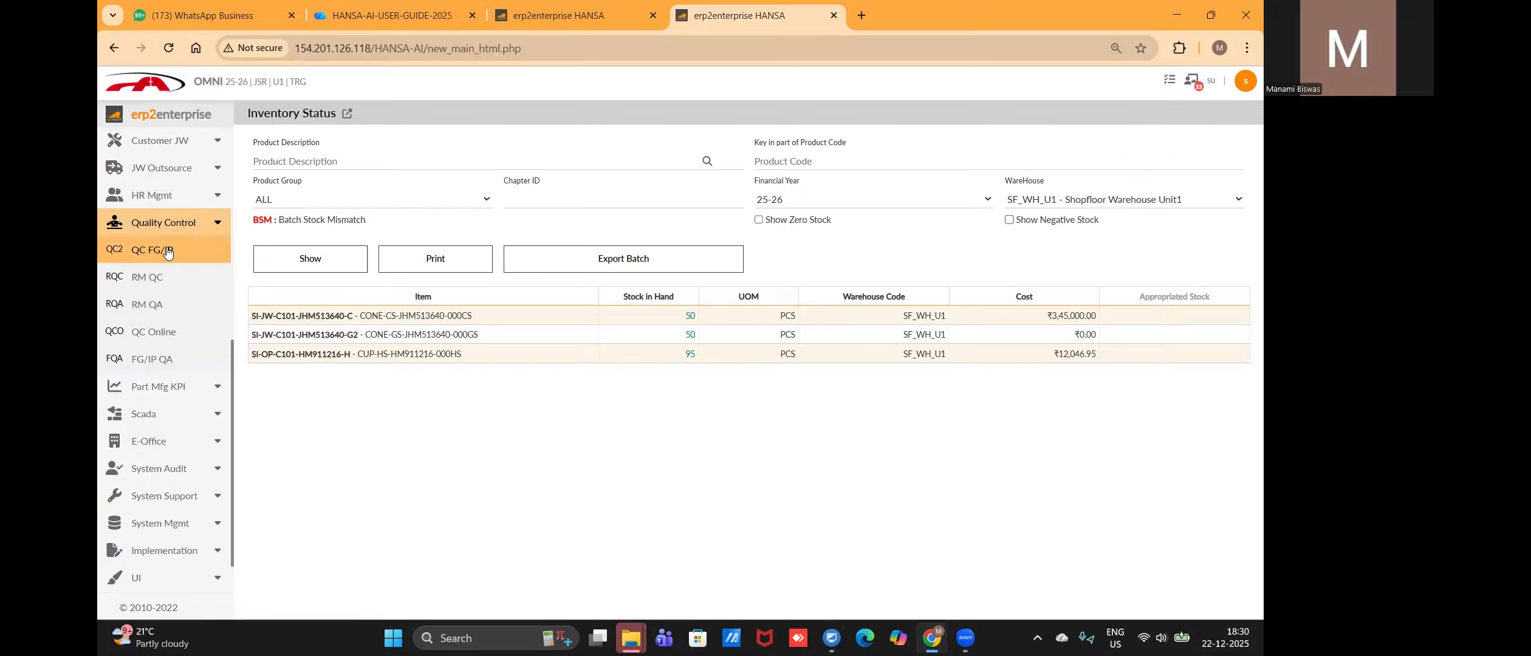
left_click(159, 249)
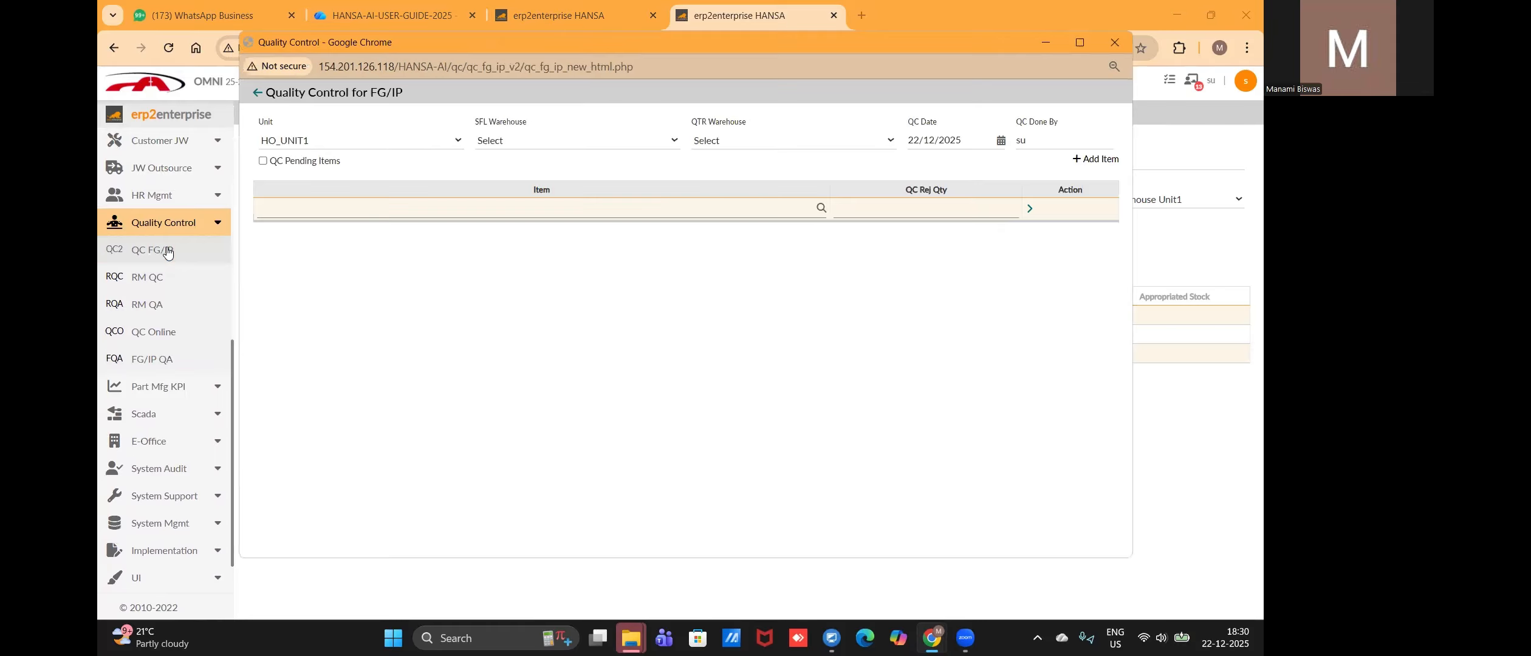
left_click(503, 142)
left_click(504, 175)
left_click(710, 141)
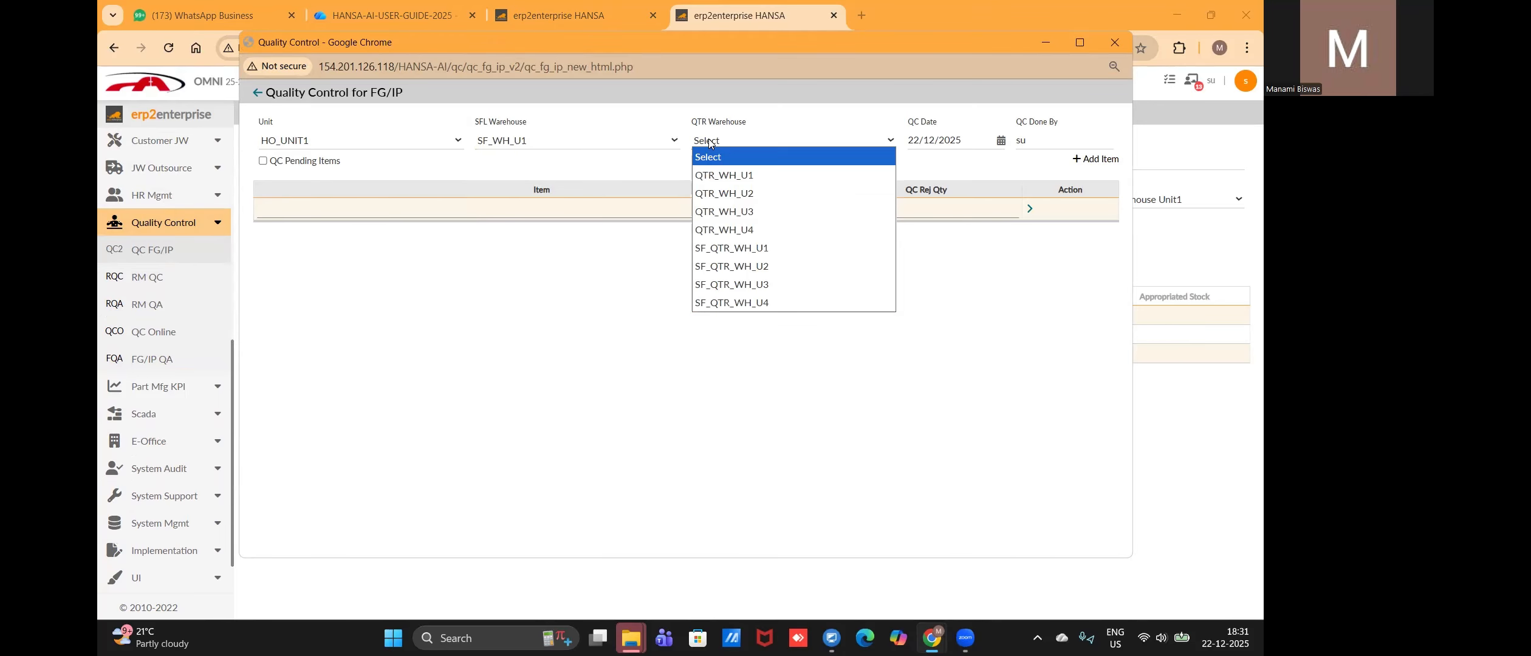
left_click(710, 177)
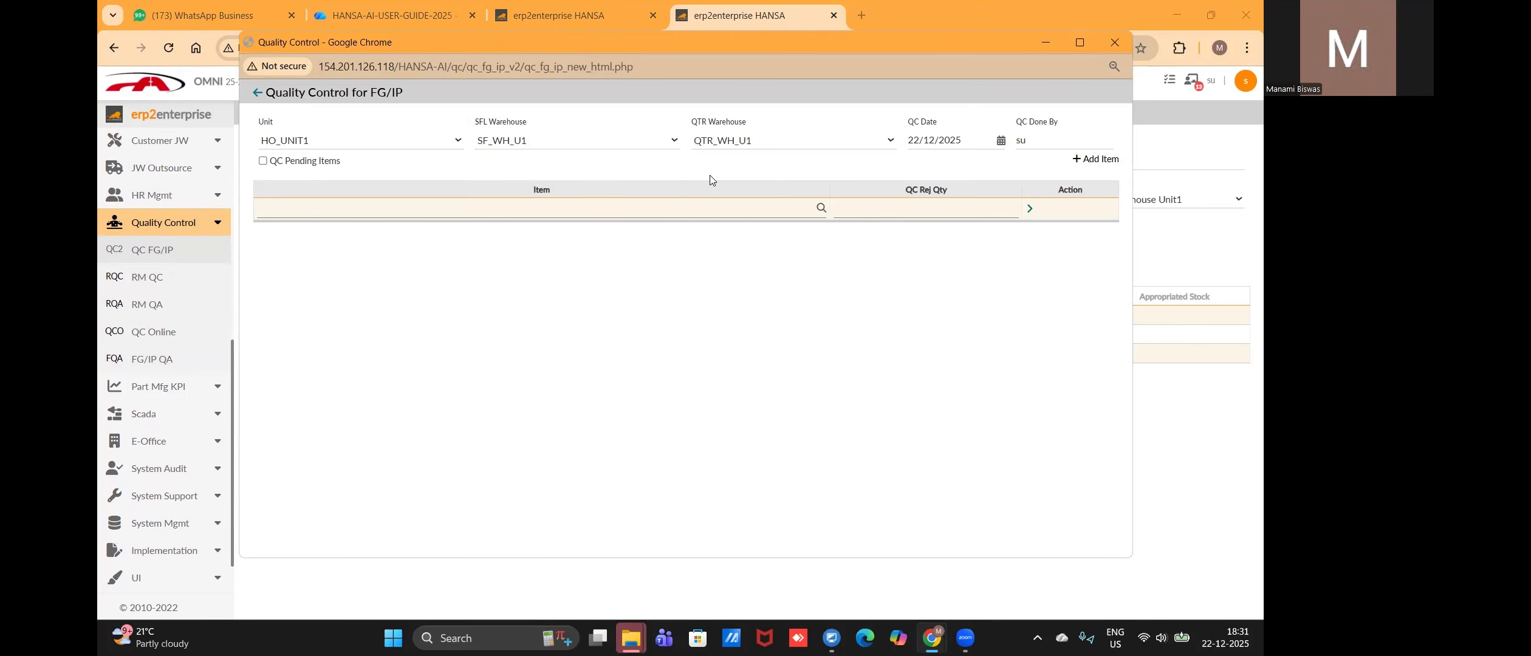
Step: List the QC pending items and pass SI-OP-C101-HM911216-H from report 0036-PDR-12-25-26 with a QC rejected quantity of 0
left_click(263, 162)
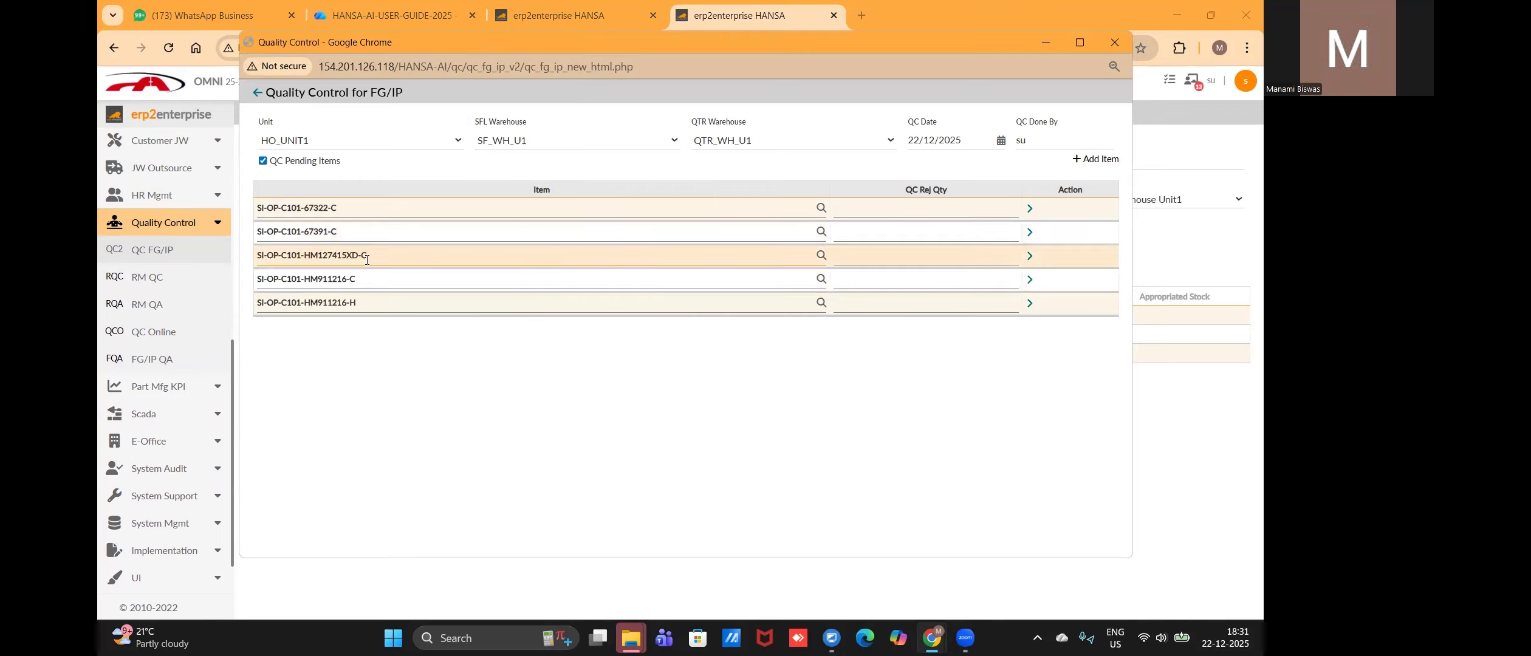
triple_click(284, 305)
left_click(899, 303)
type("0")
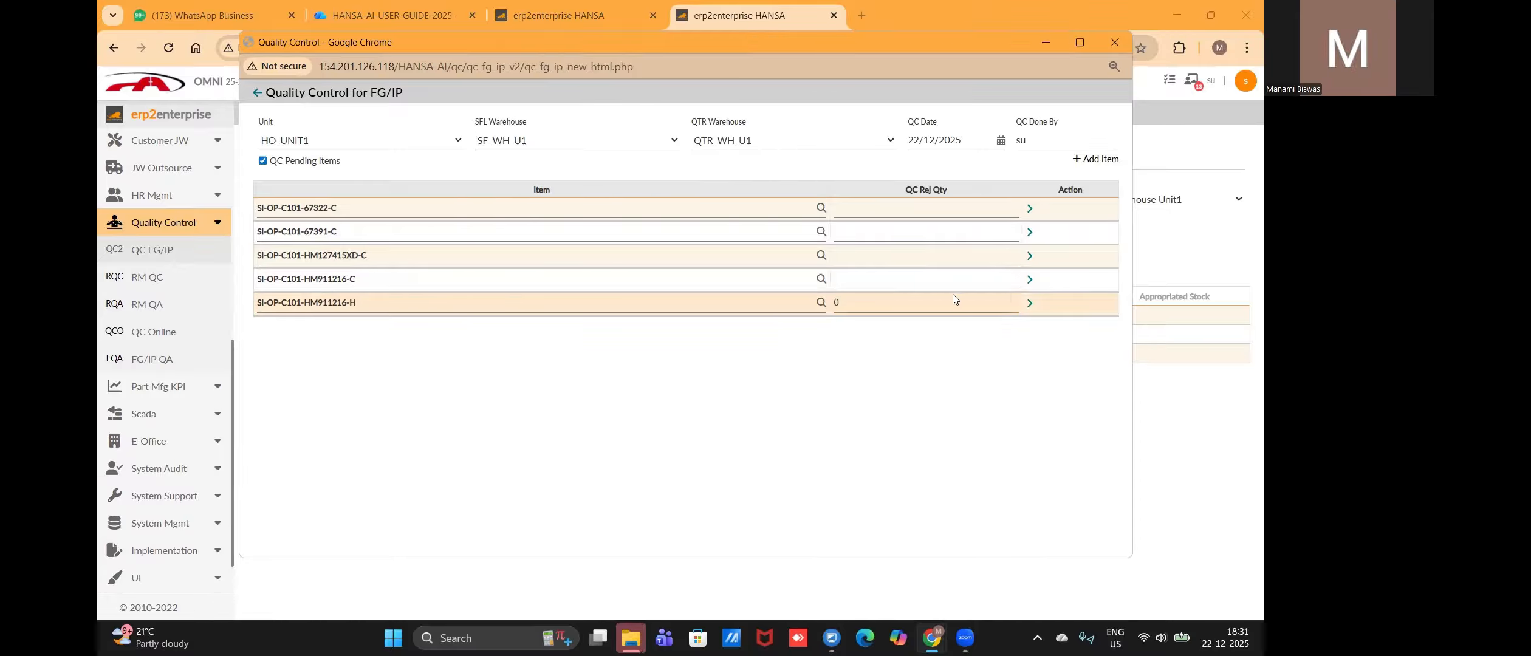
left_click(1029, 303)
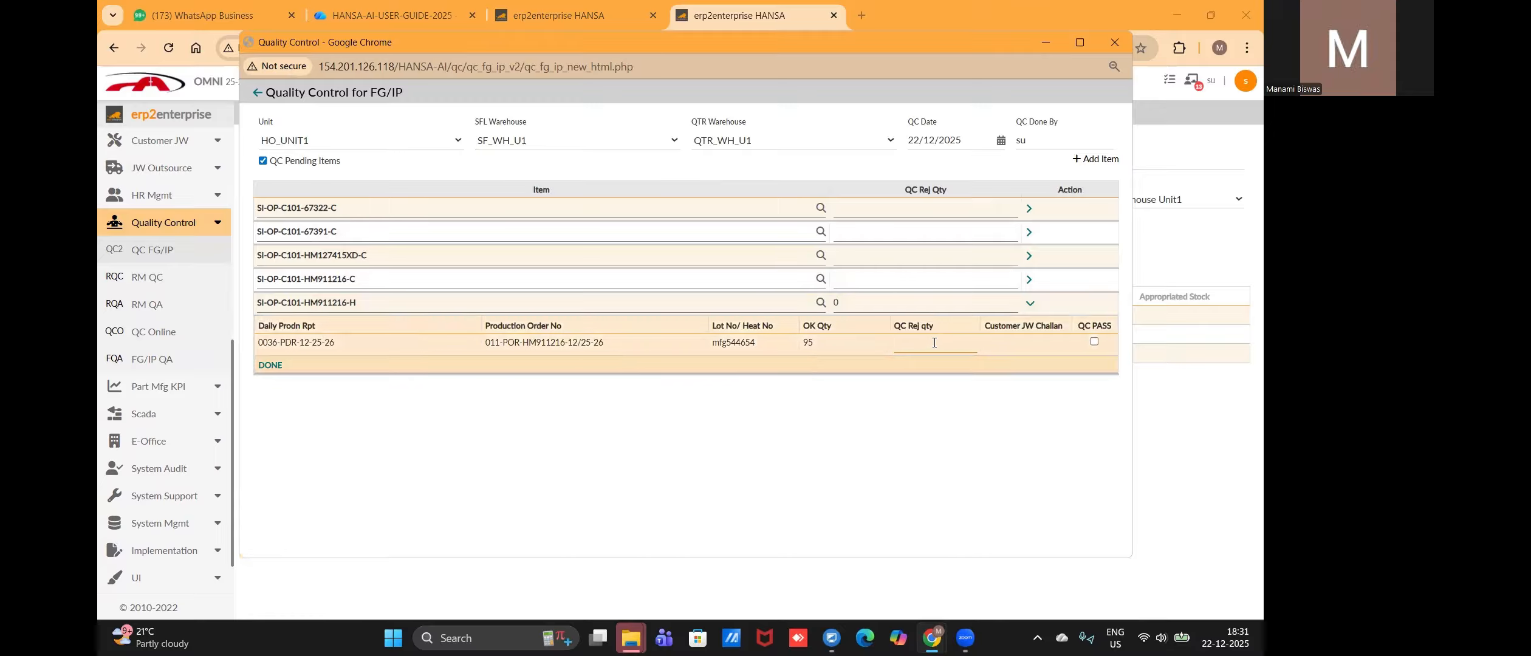
left_click(1094, 342)
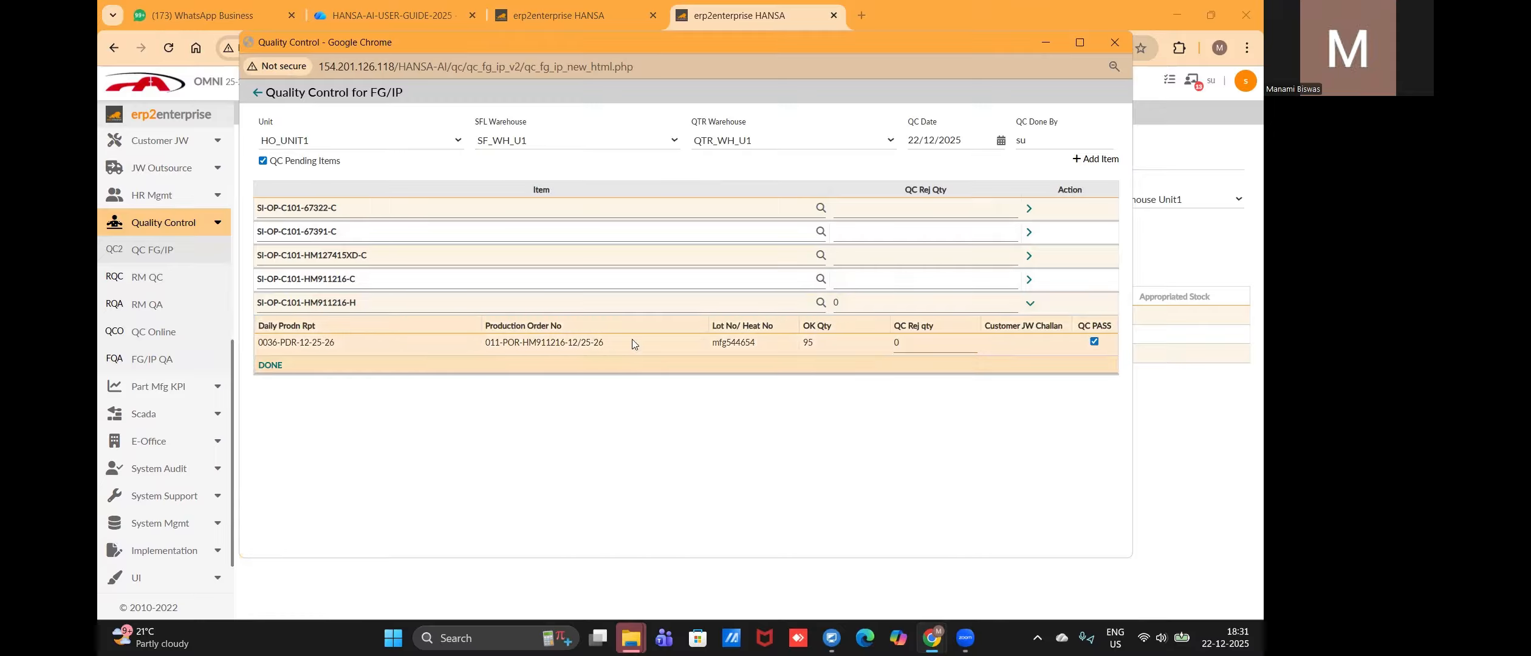
left_click(267, 367)
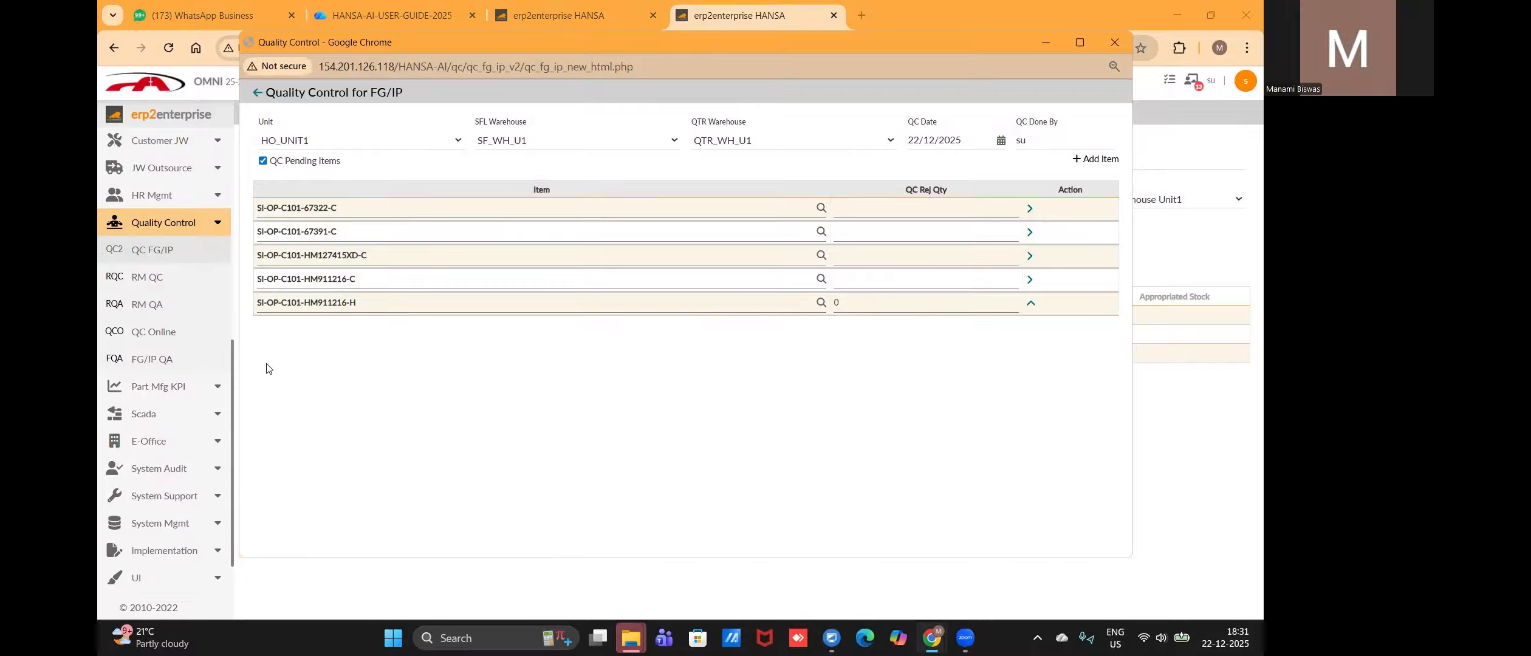
left_click(1116, 41)
Step: Start a new receipt from shopfloor for production unit HO_UNIT1 and department HTR1 - Heat Treatment Shop - Unit1
scroll(190, 345, "up", 5)
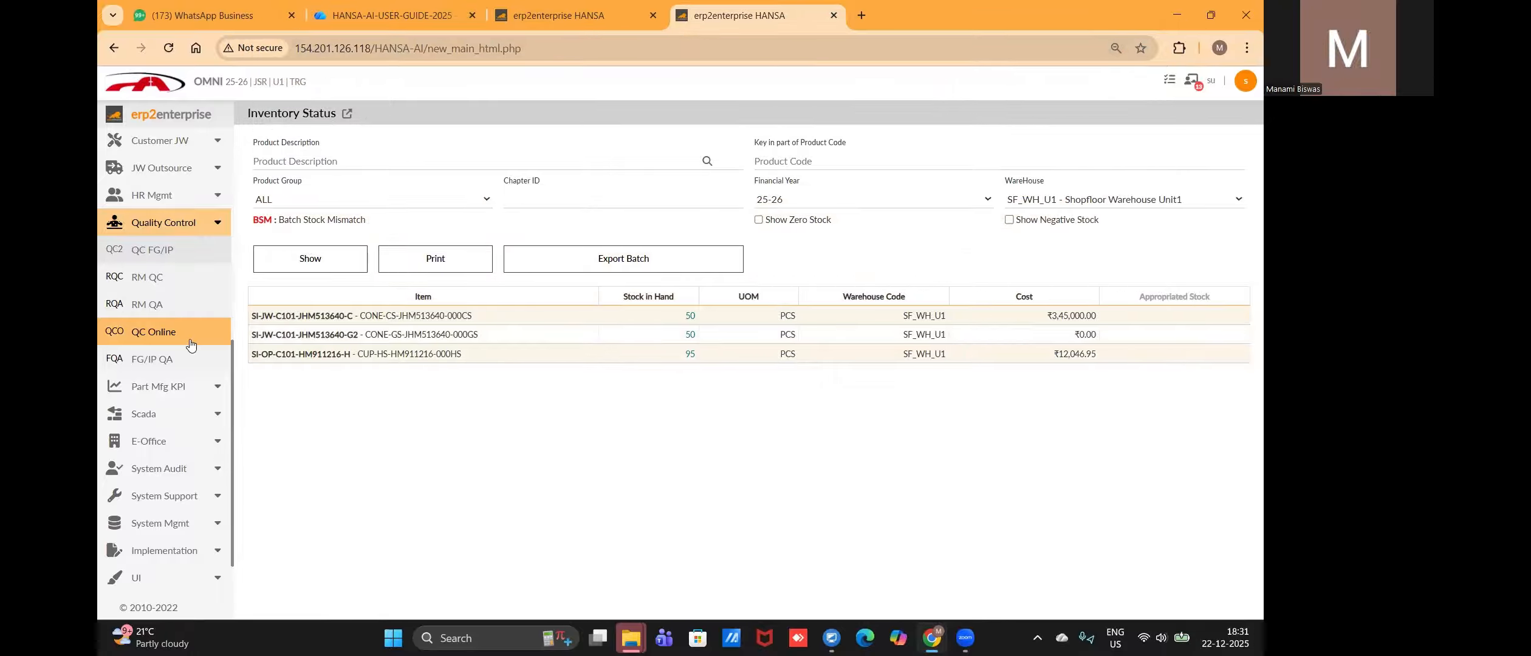
scroll(190, 345, "up", 1)
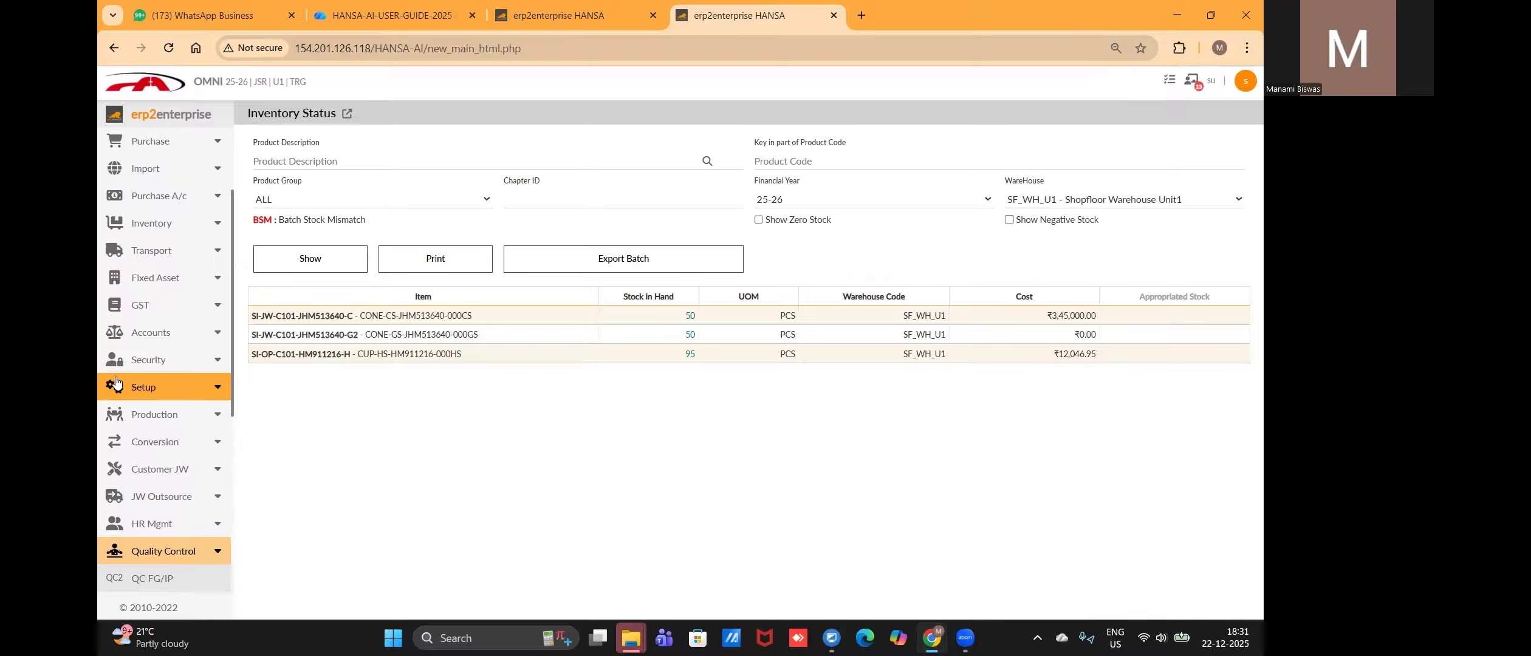
left_click(153, 414)
scroll(159, 474, "down", 5)
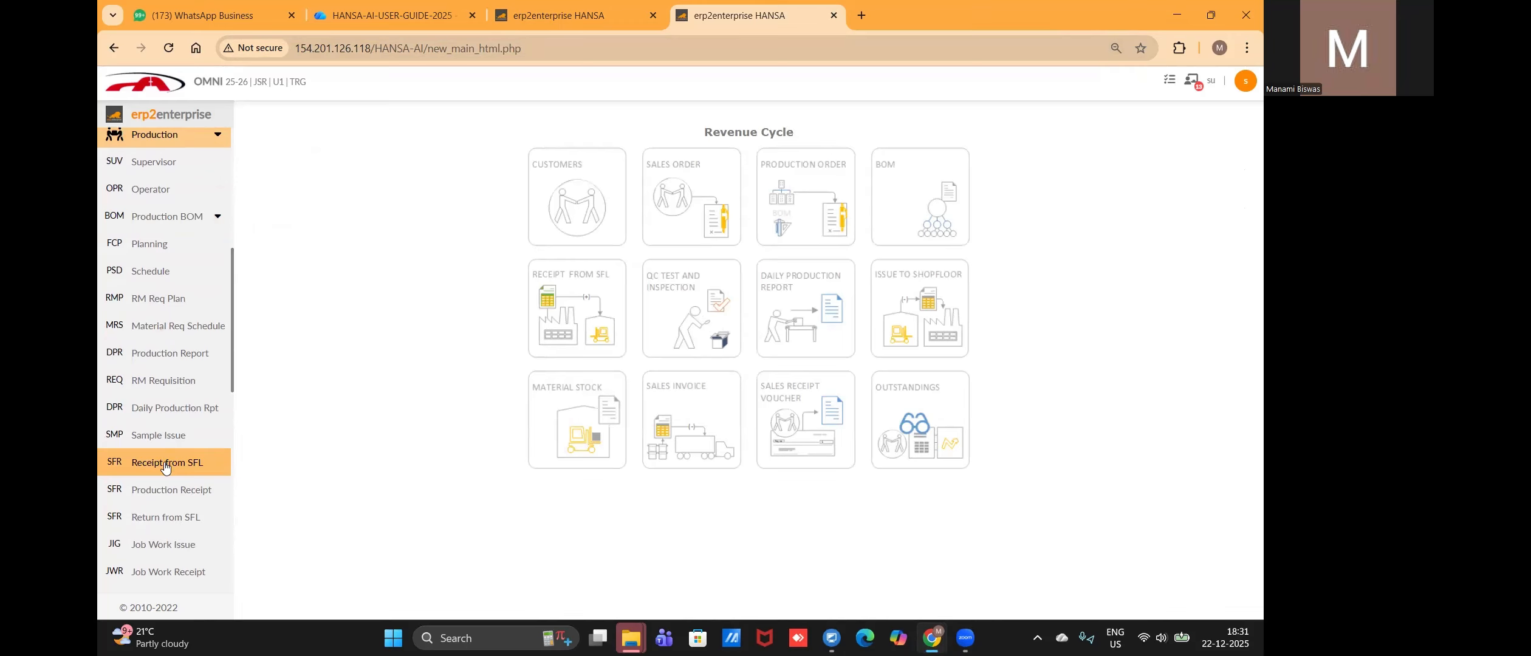
left_click(165, 463)
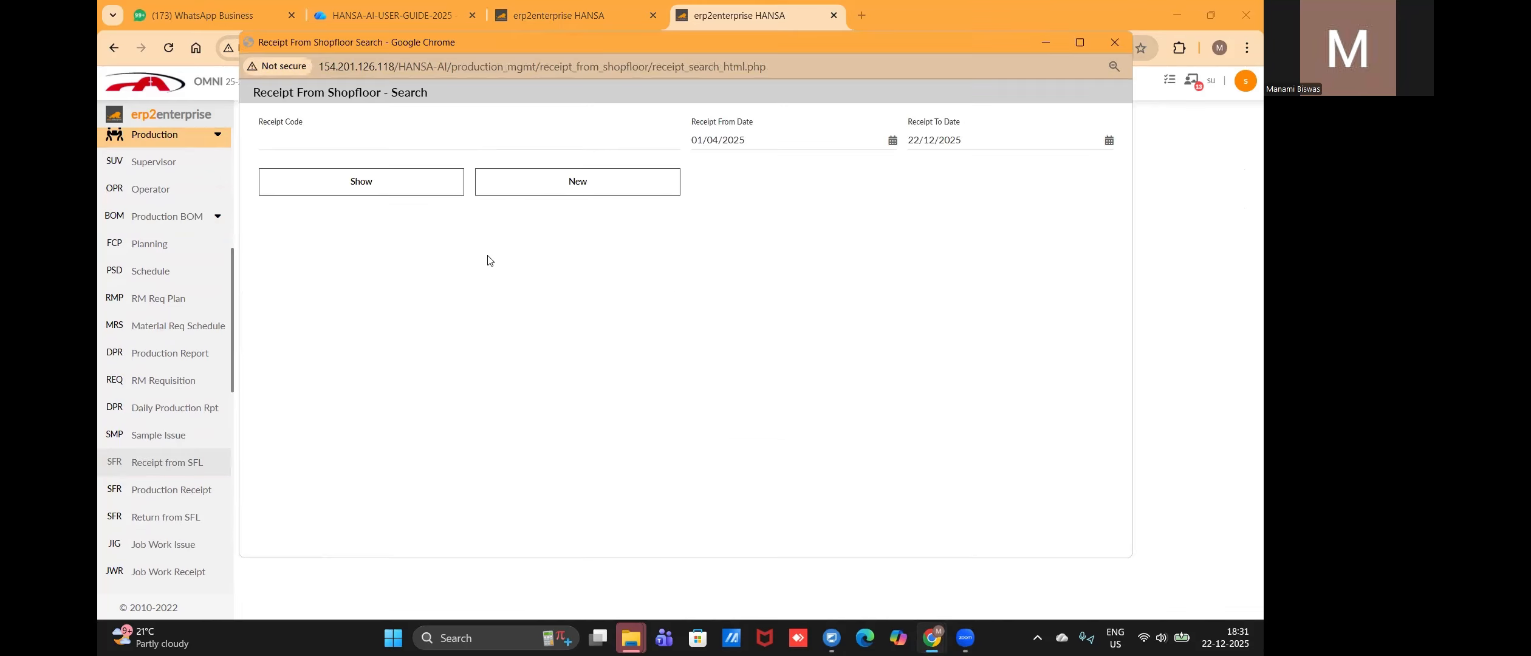
left_click(586, 197)
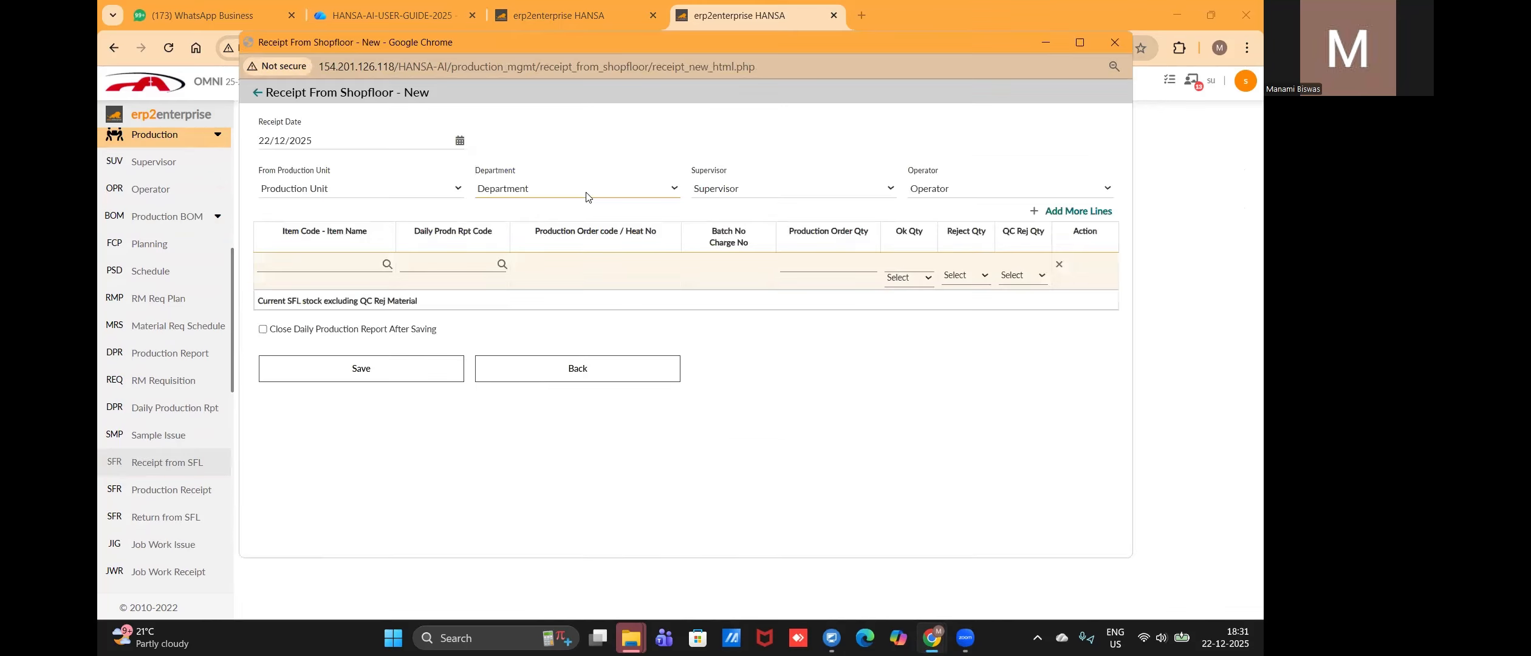
left_click(356, 194)
left_click(326, 225)
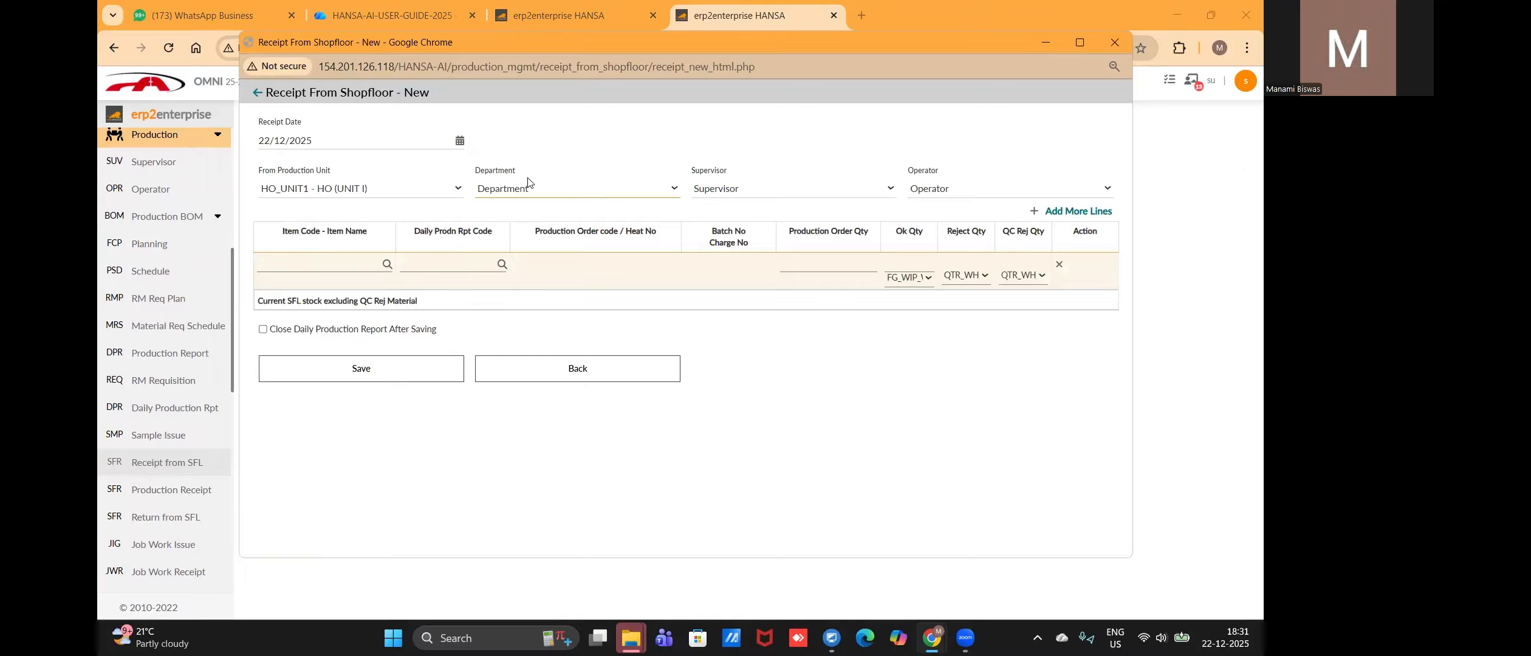
left_click(527, 189)
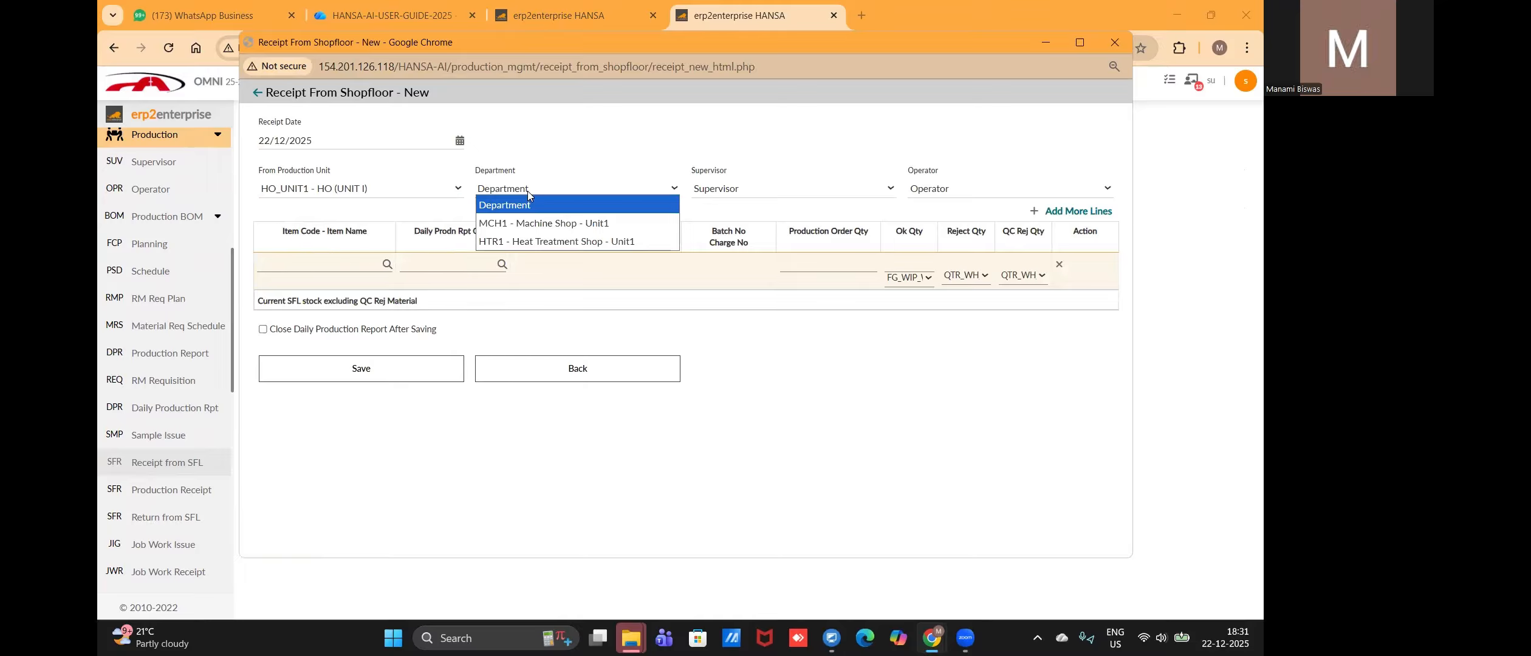
left_click(516, 241)
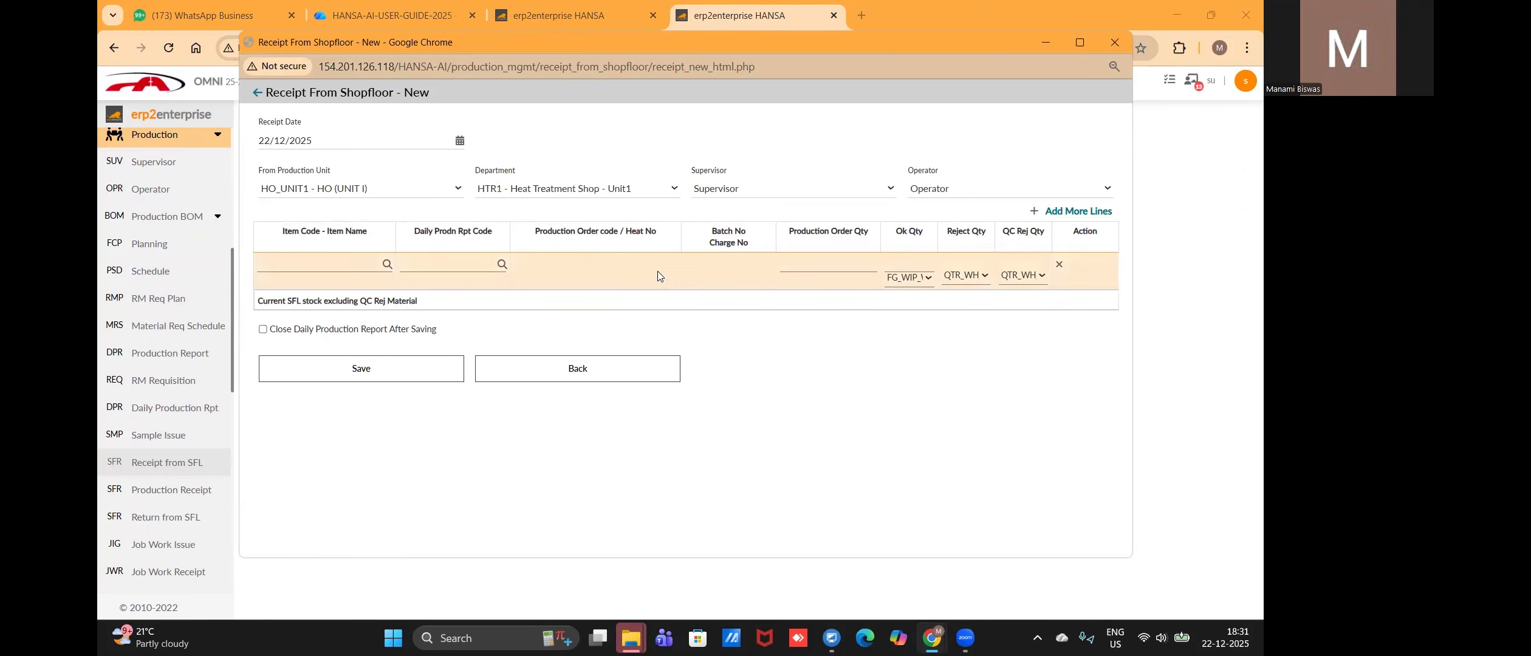
Step: Add daily production report 0036-PDR-12-25-26 for item SI-OP-C101-HM911216-H to the shopfloor receipt and save the receipt
left_click(501, 265)
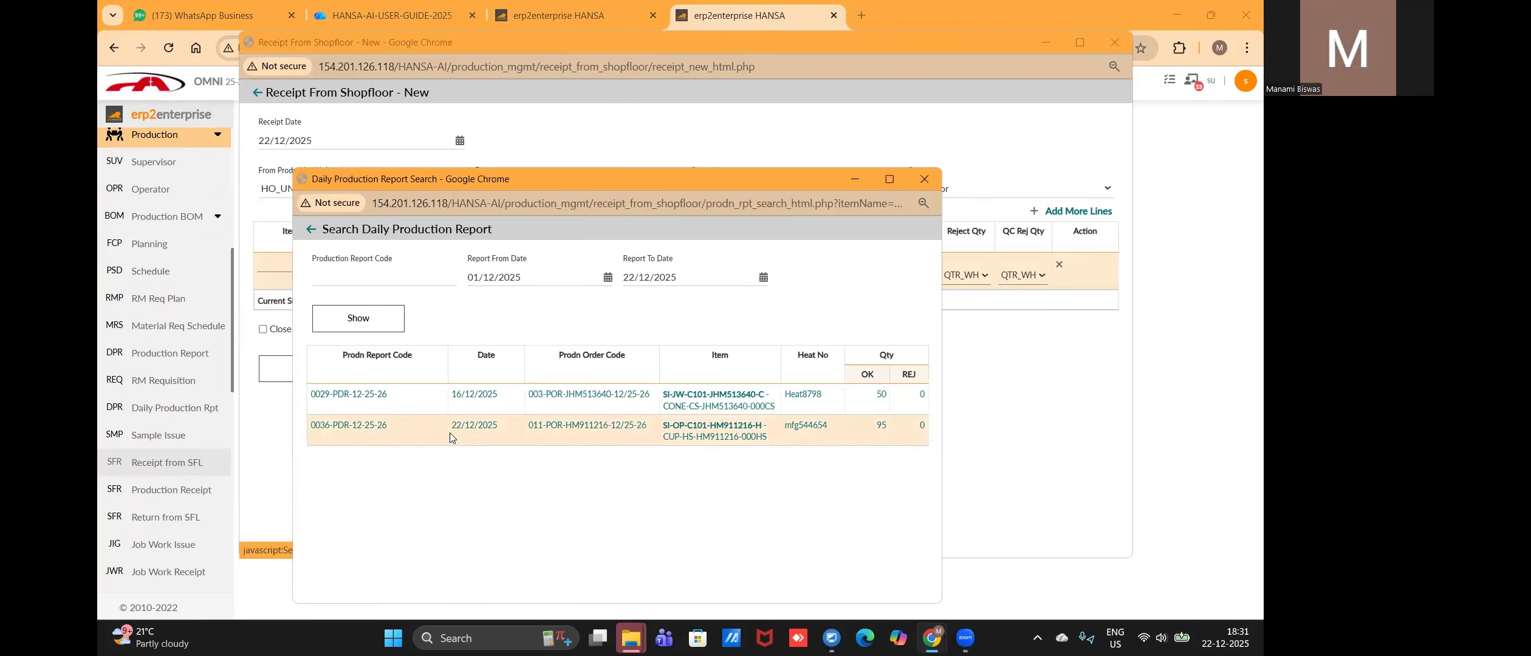
left_click(544, 428)
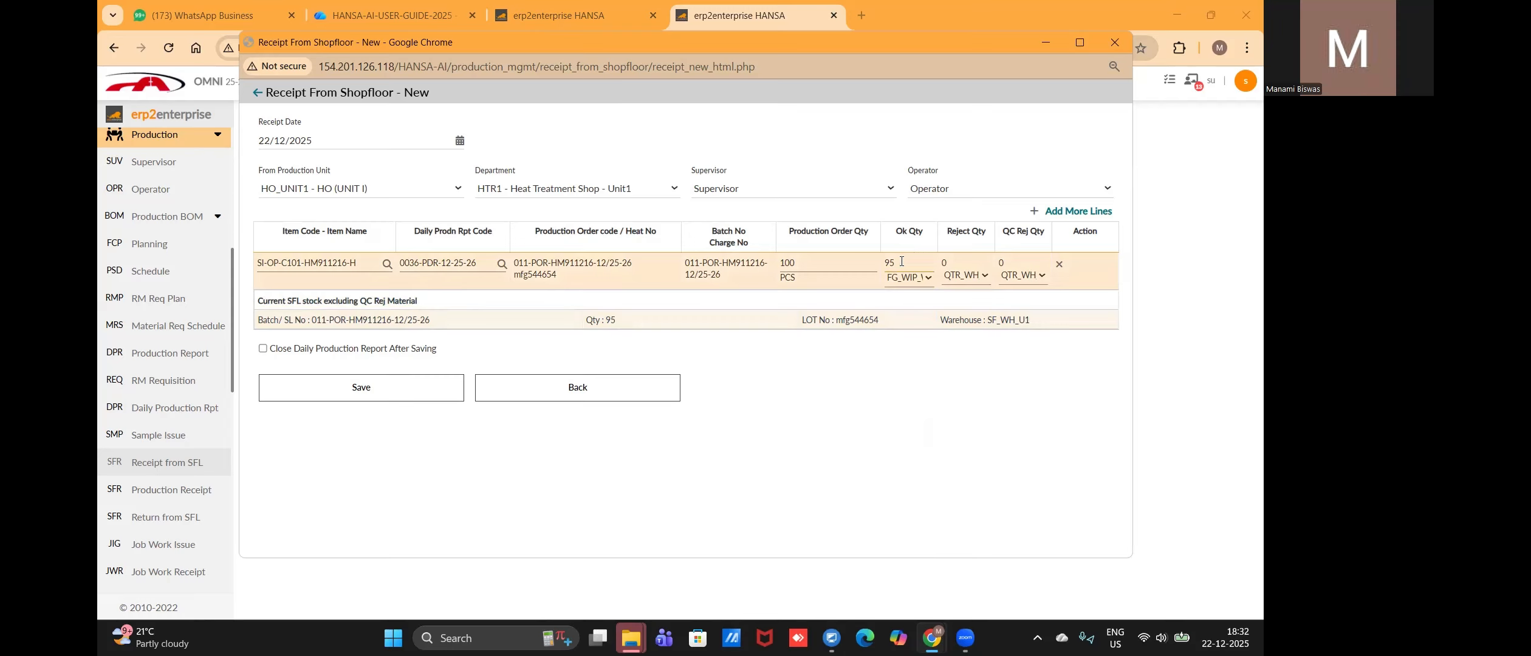
left_click_drag(936, 262, 911, 338)
left_click(911, 370)
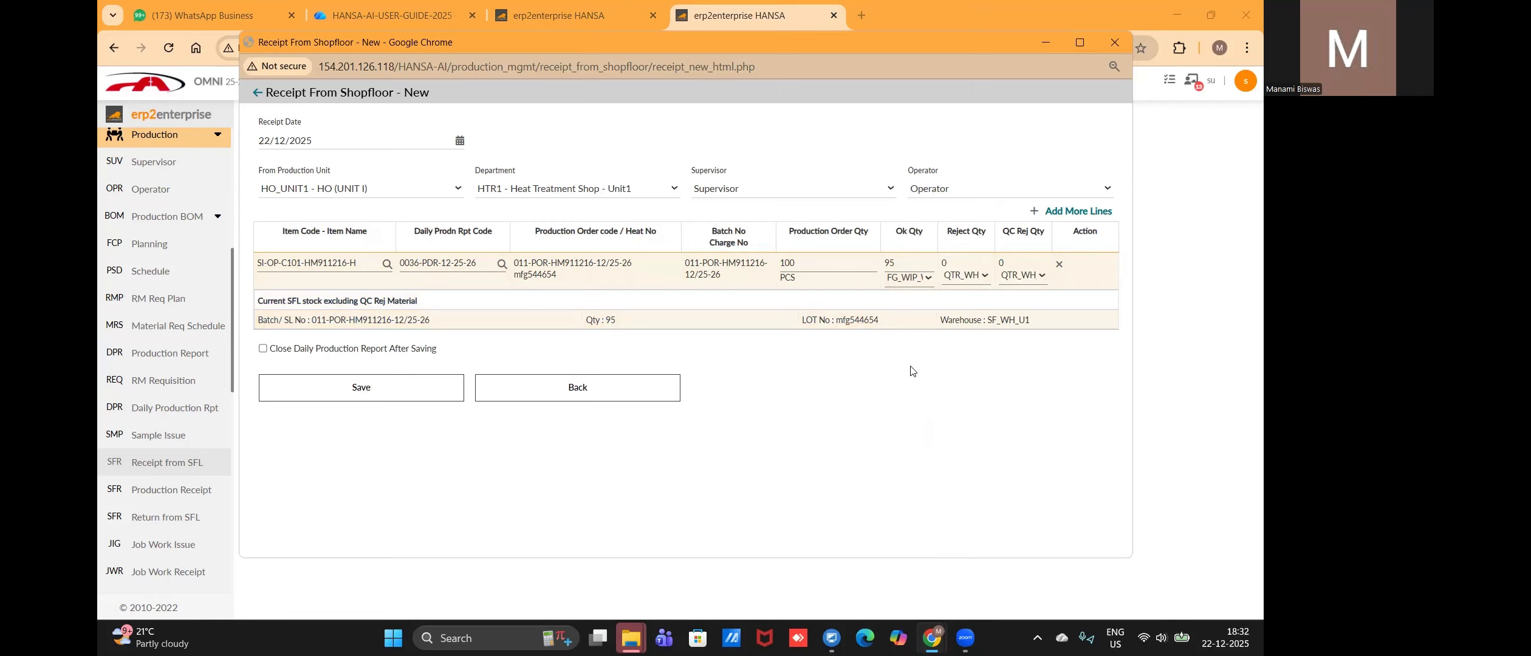
left_click(374, 394)
left_click(1114, 42)
Step: Show the inventory status of item SI-OP-C101-HM911216-H across all warehouses
scroll(152, 273, "up", 7)
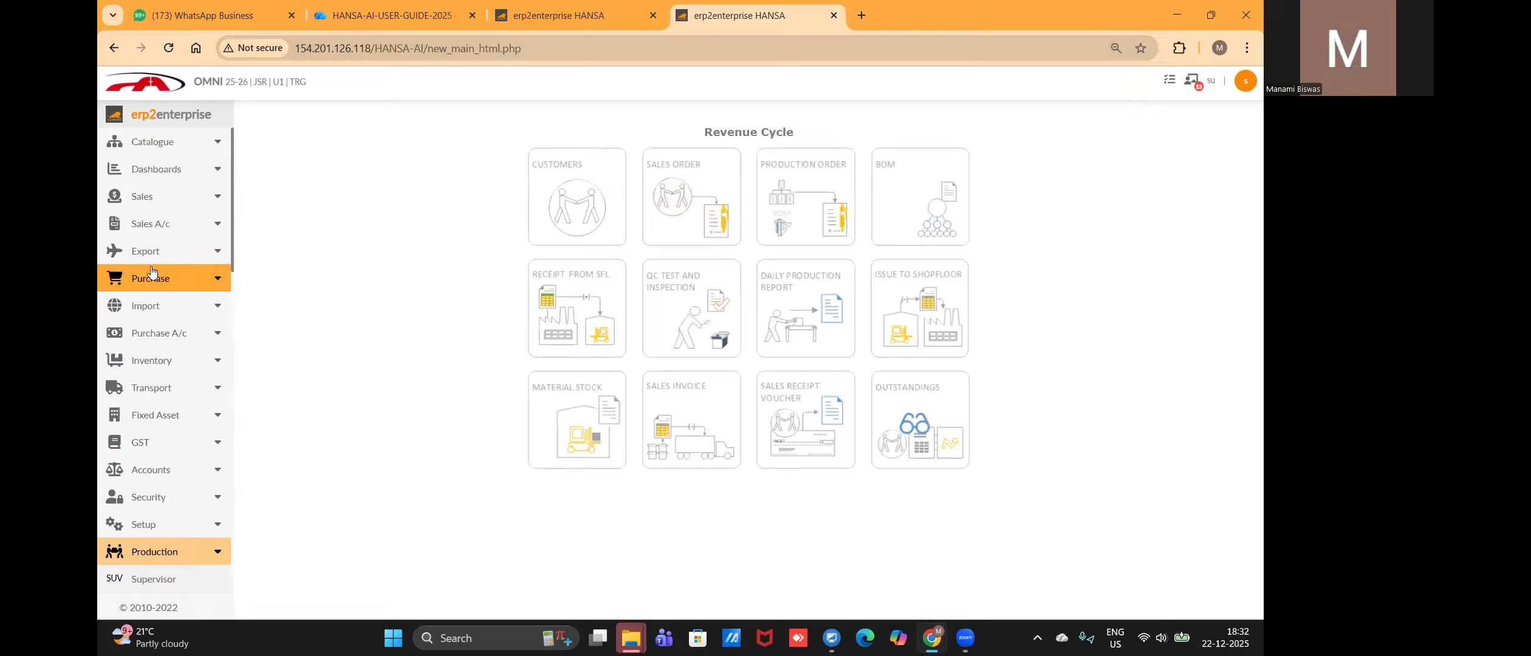
left_click(163, 359)
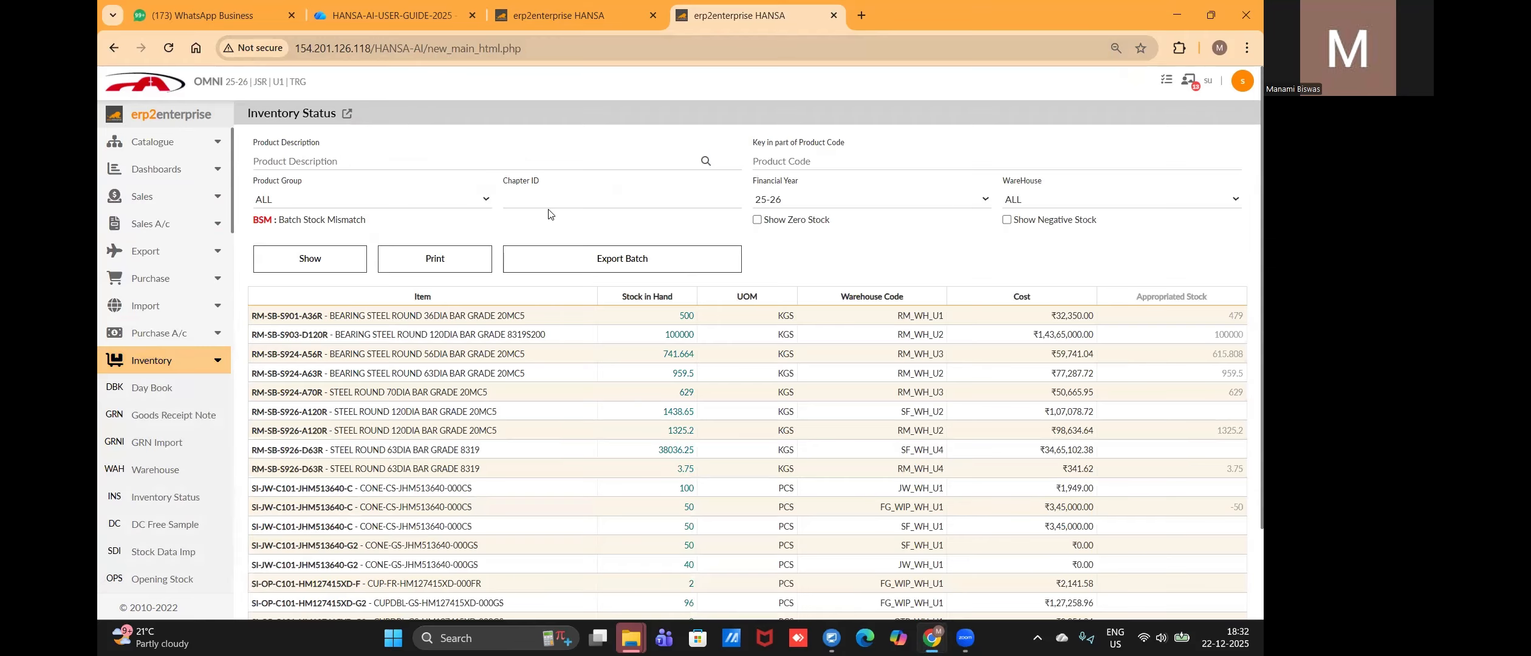
left_click(530, 158)
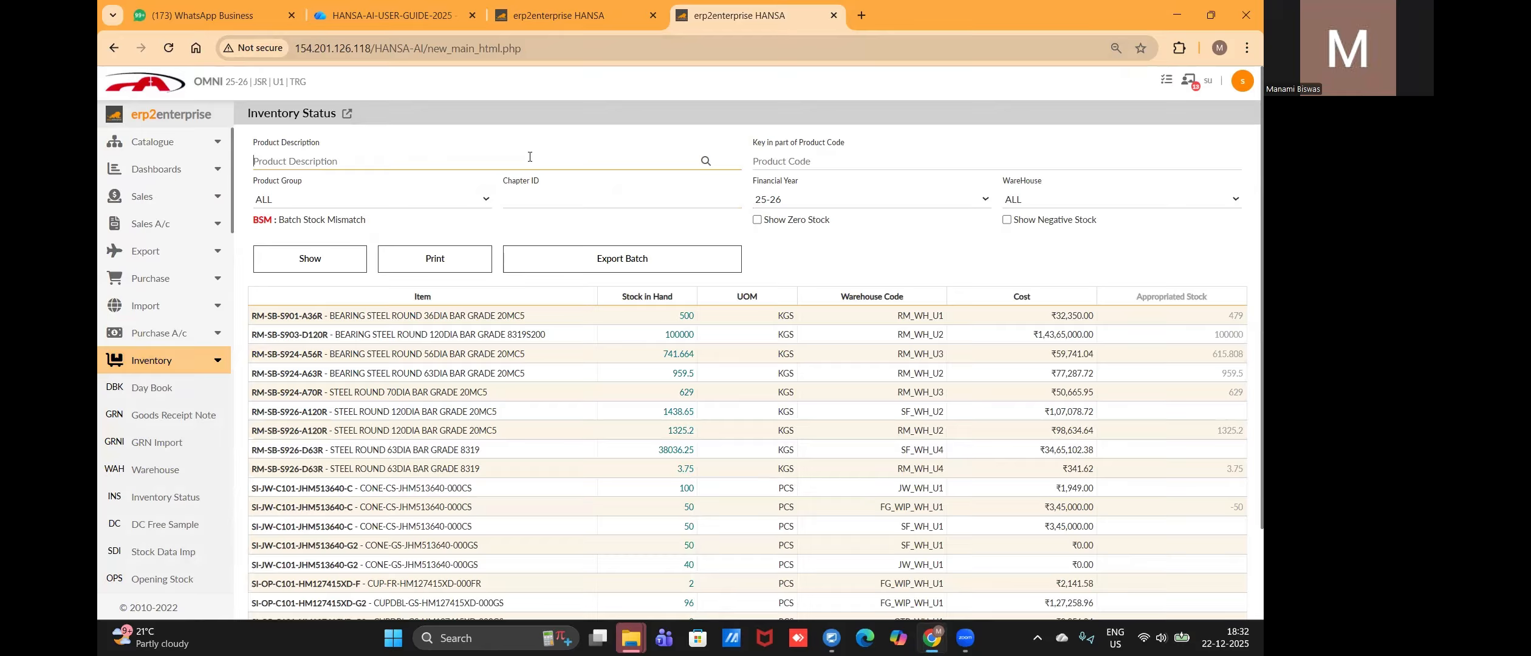
type("HM911216")
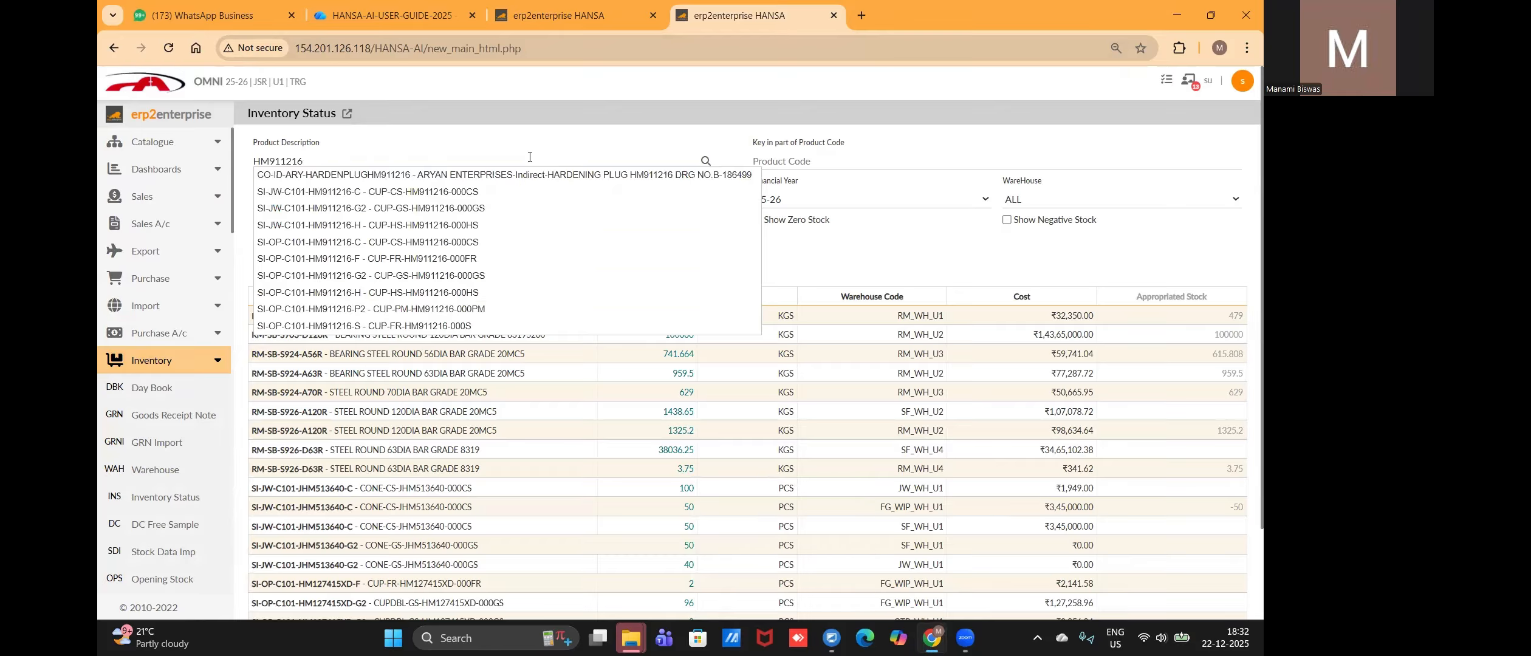
type("-h")
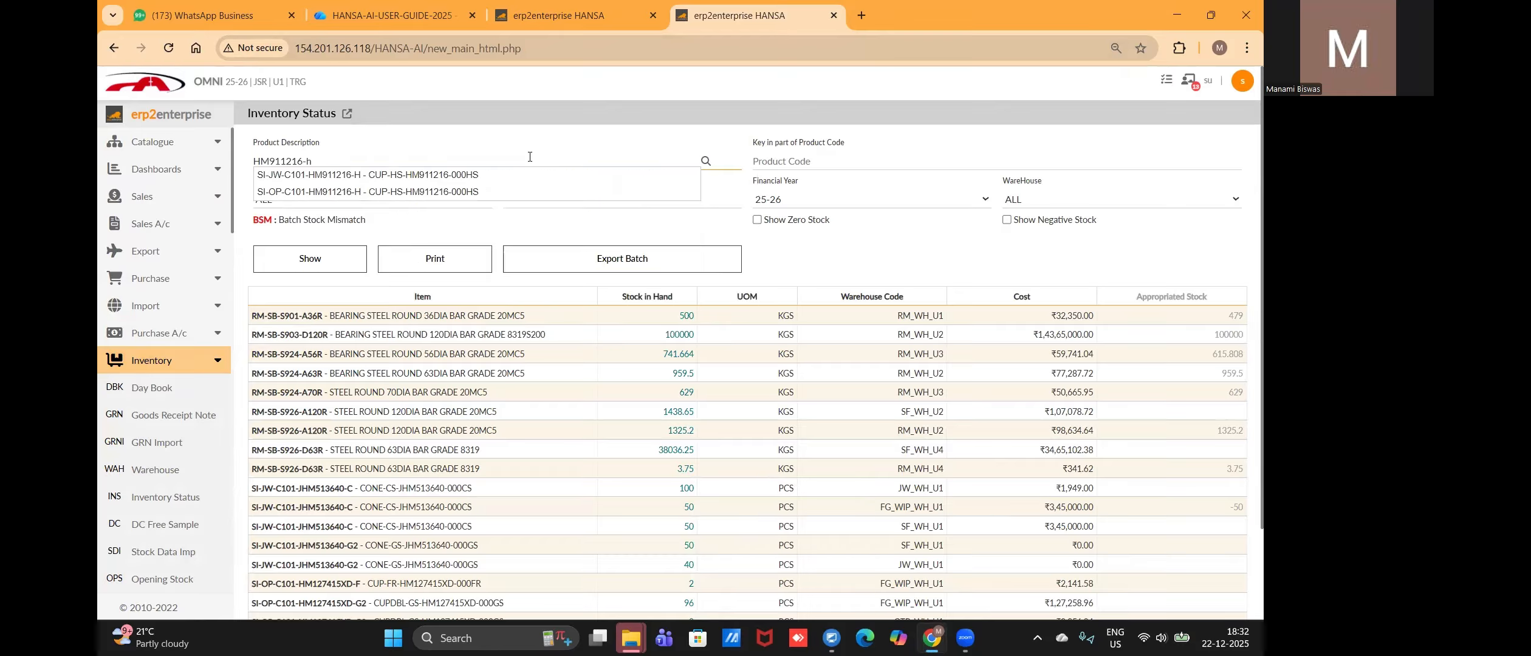
left_click(433, 191)
left_click(307, 256)
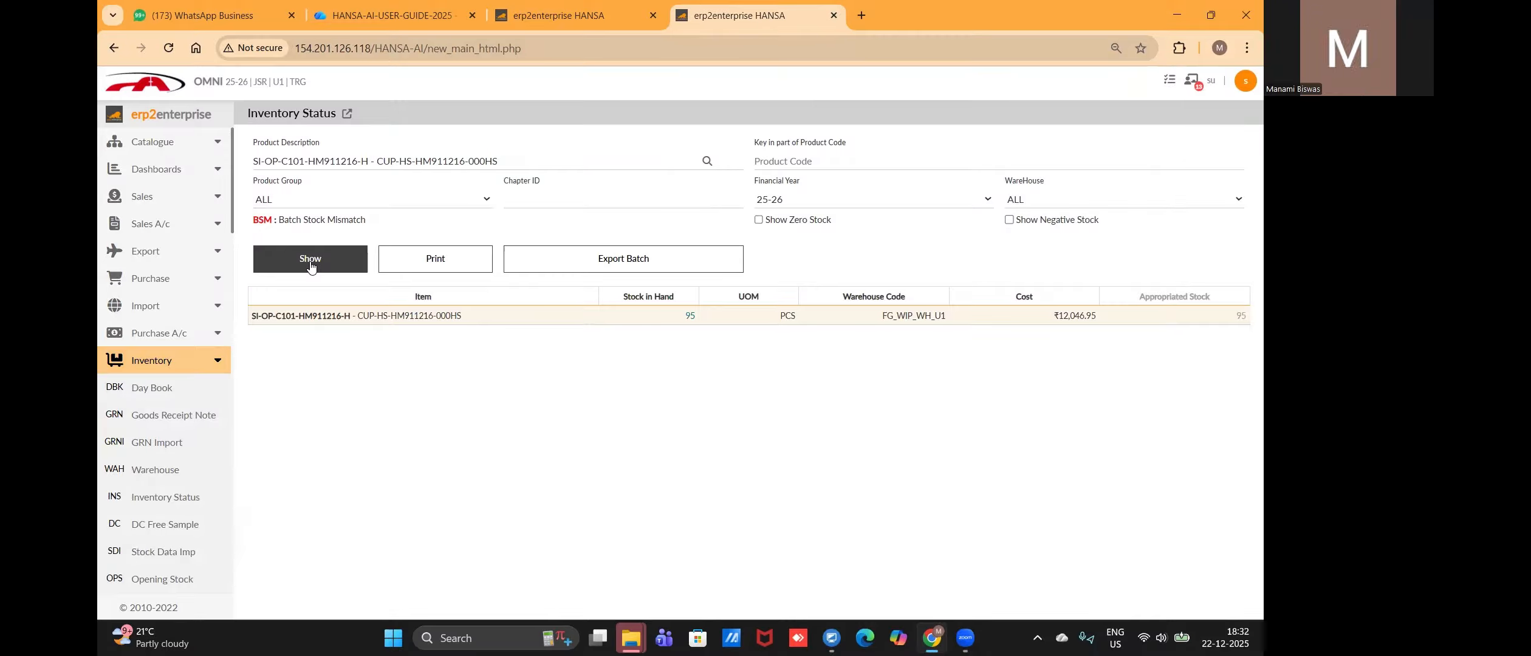